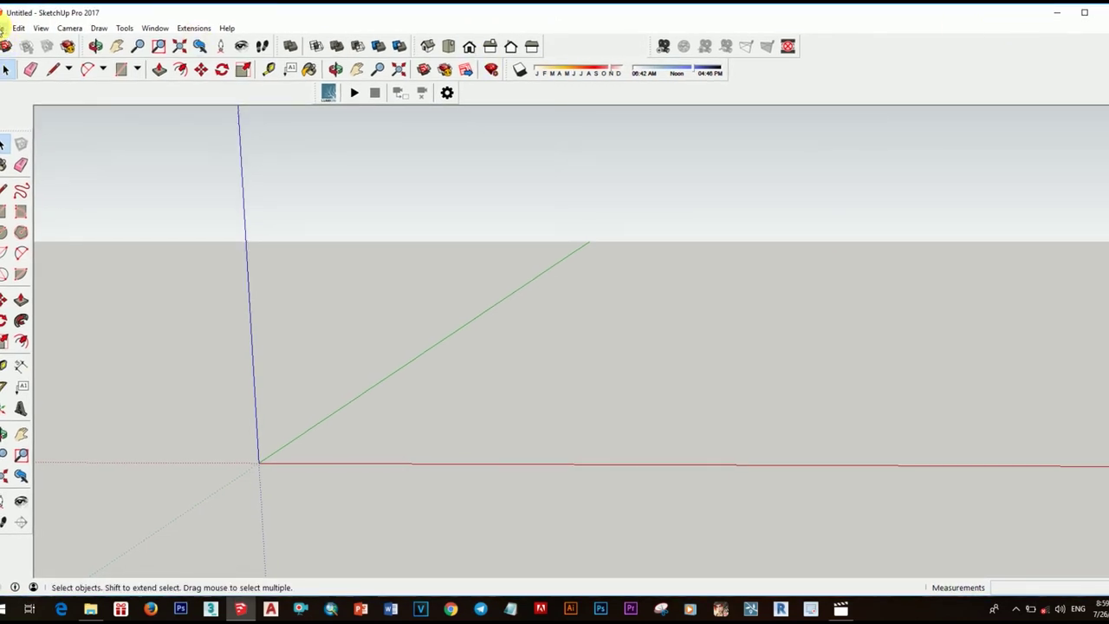
- Import the .dwg floor plan from DATA (D:) > Villa Drawing by myself > 10
{"action": "left_click", "coordinate": [3, 29]}
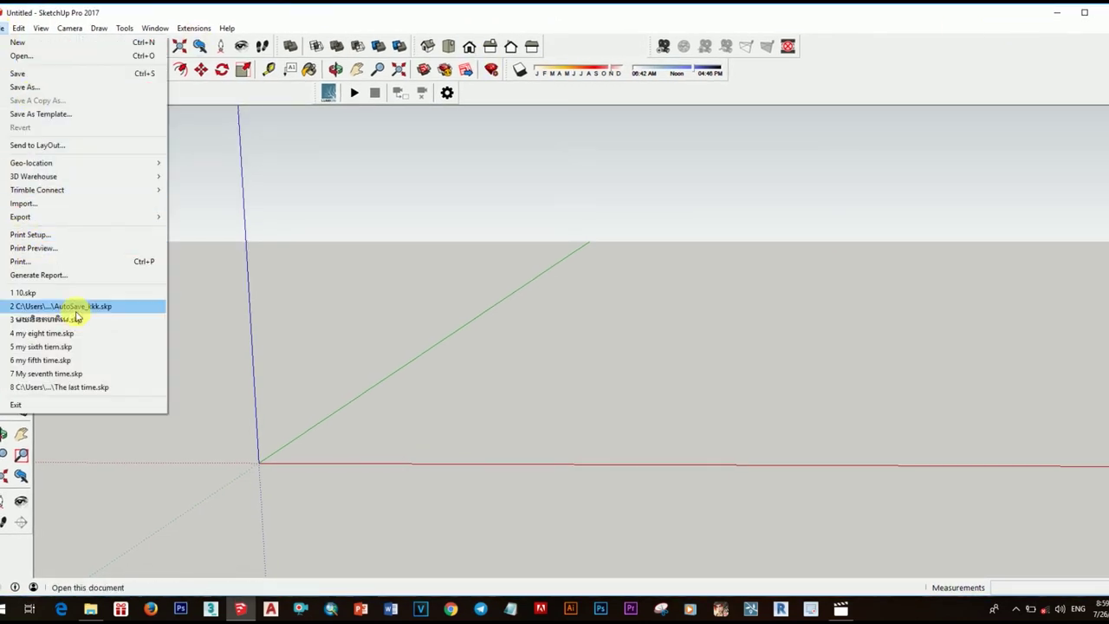
{"action": "left_click", "coordinate": [35, 204]}
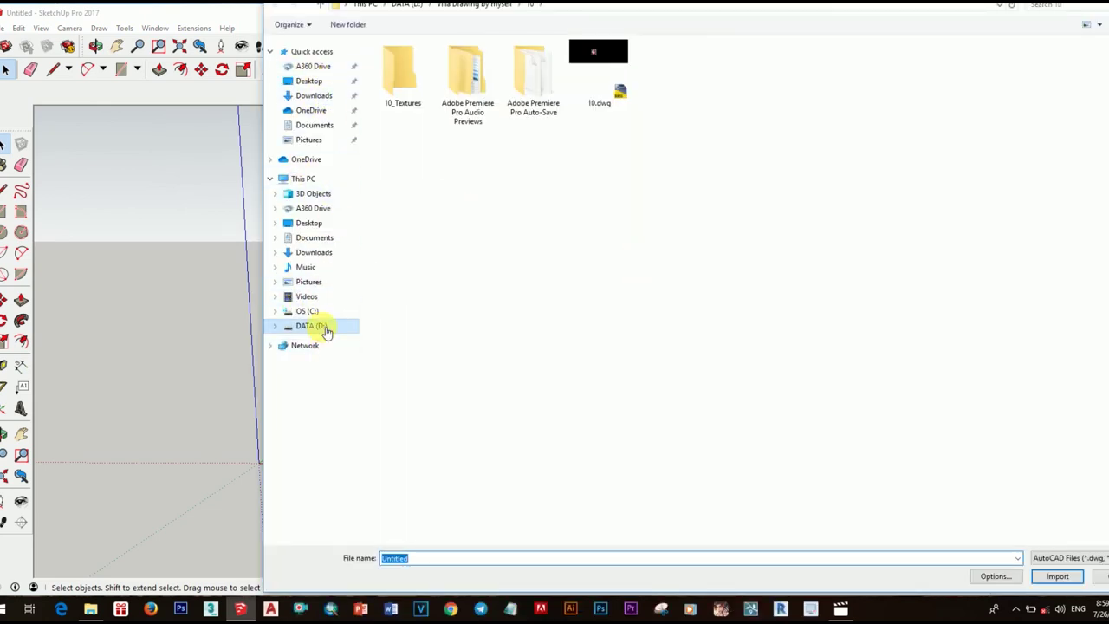
{"action": "left_click", "coordinate": [327, 332]}
{"action": "left_click", "coordinate": [1048, 5]}
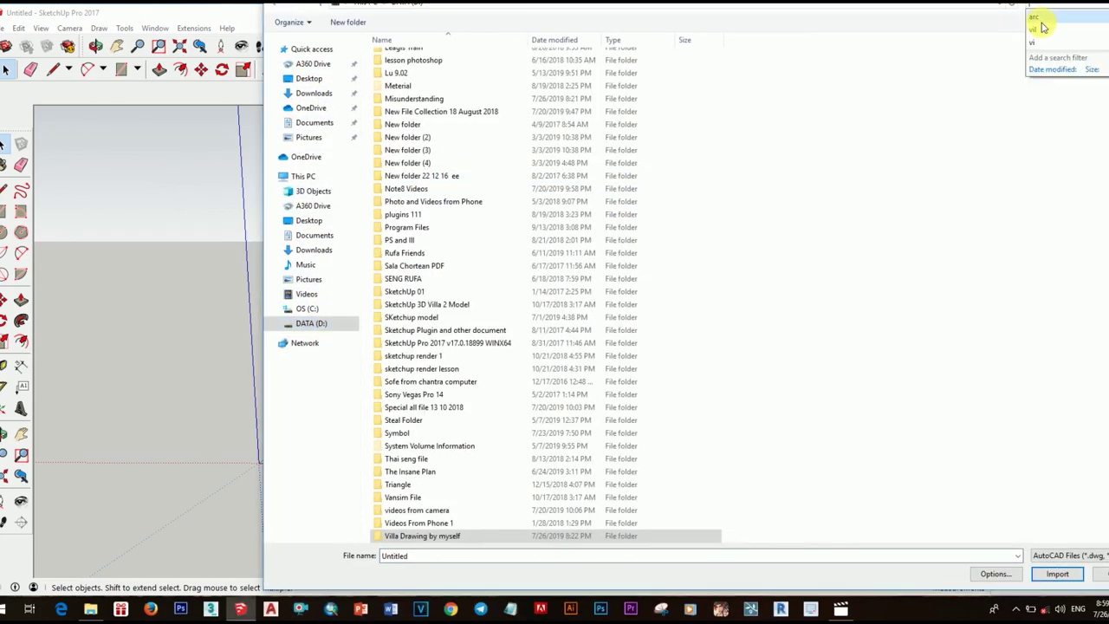
{"action": "left_click", "coordinate": [1044, 35]}
{"action": "double_click", "coordinate": [408, 43]}
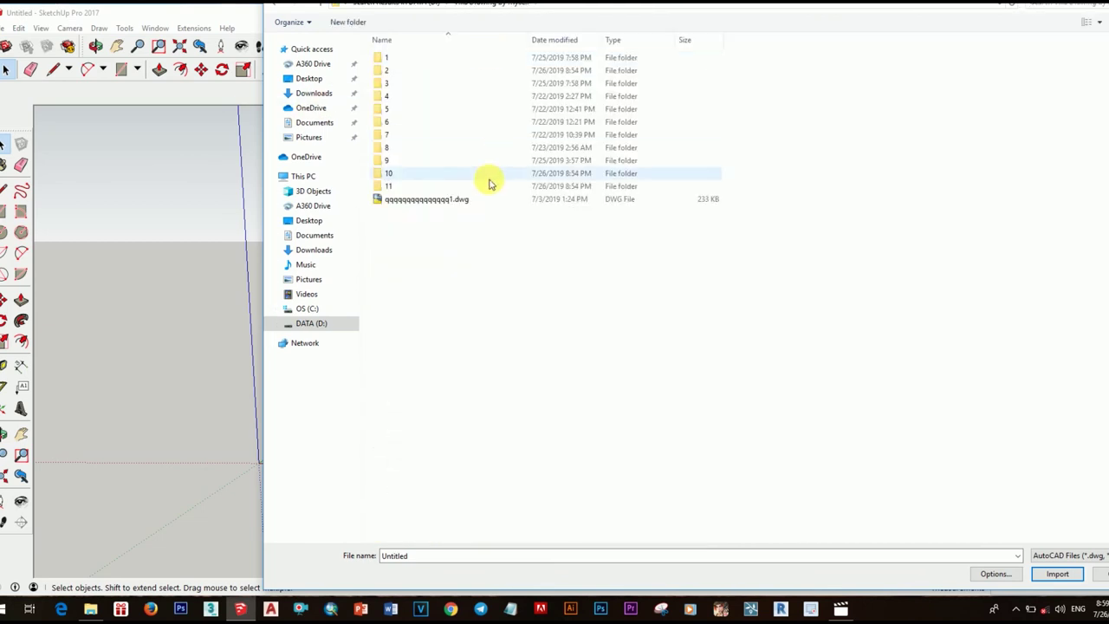
{"action": "double_click", "coordinate": [389, 189]}
{"action": "double_click", "coordinate": [404, 61]}
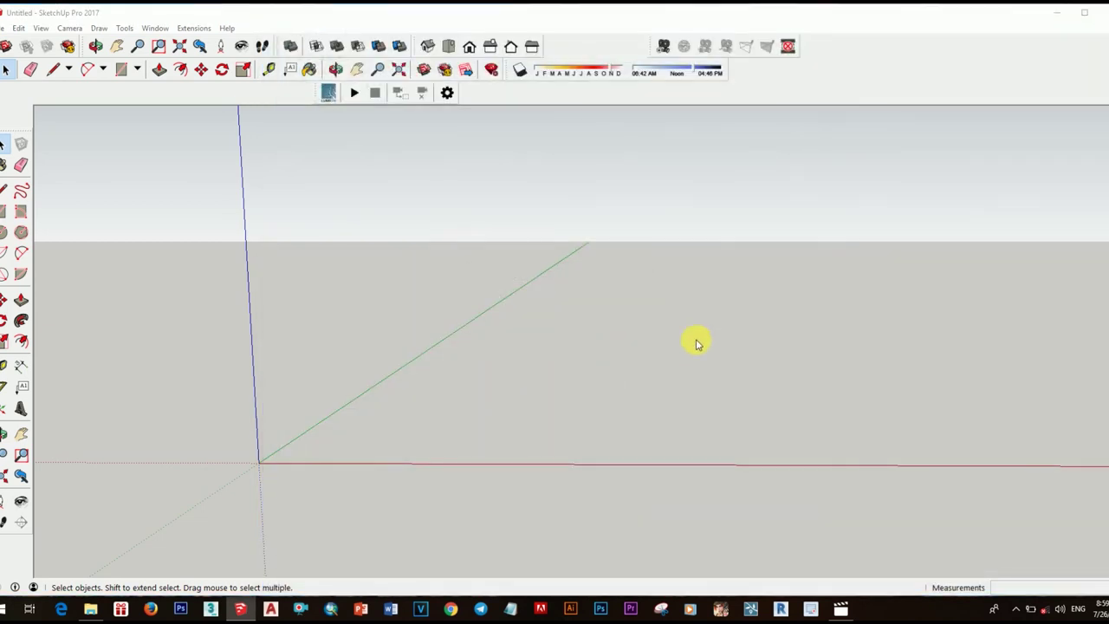
- Close the import results and check the style's edge settings in the materials and styles panel
{"action": "left_click", "coordinate": [641, 197]}
{"action": "mouse_move", "coordinate": [587, 369]}
{"action": "middle_mouse_down"}
{"action": "mouse_move", "coordinate": [564, 389]}
{"action": "mouse_move", "coordinate": [673, 384]}
{"action": "middle_mouse_up"}
{"action": "scroll", "coordinate": [564, 389], "scroll_direction": "up", "scroll_amount": 5}
{"action": "scroll", "coordinate": [603, 403], "scroll_direction": "up", "scroll_amount": 2}
{"action": "scroll", "coordinate": [524, 273], "scroll_direction": "down", "scroll_amount": 3}
{"action": "key", "text": "b"}
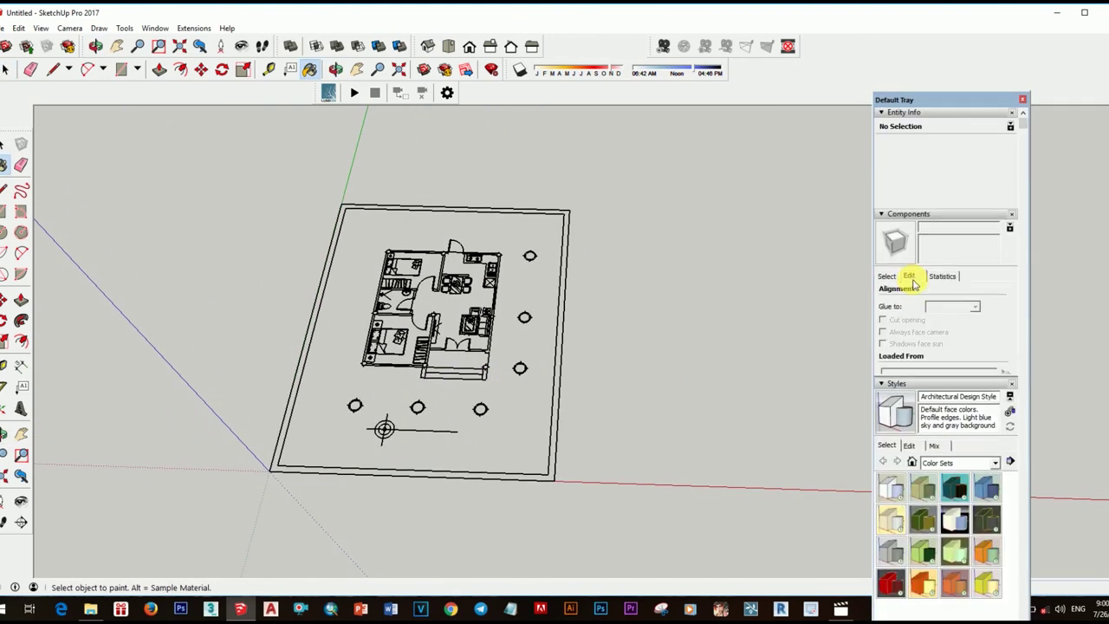
{"action": "left_click", "coordinate": [908, 371]}
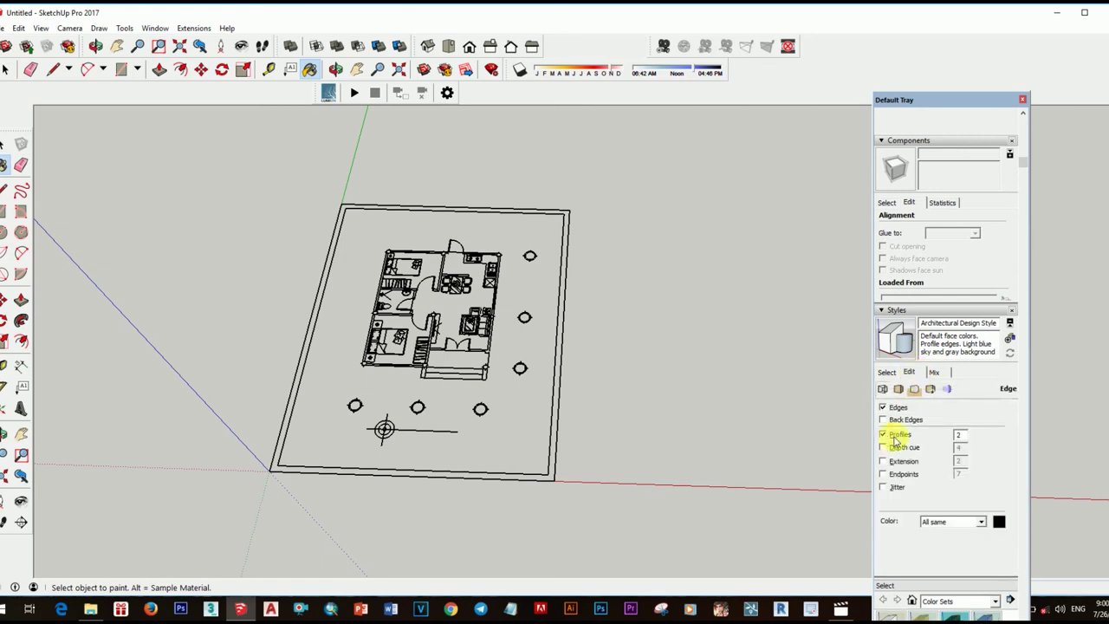
{"action": "left_click", "coordinate": [1021, 97]}
- Box-select the border, circles and marker symbol around the plan and delete them
{"action": "key", "text": "space"}
{"action": "middle_click_drag", "start_coordinate": [551, 386], "coordinate": [570, 230]}
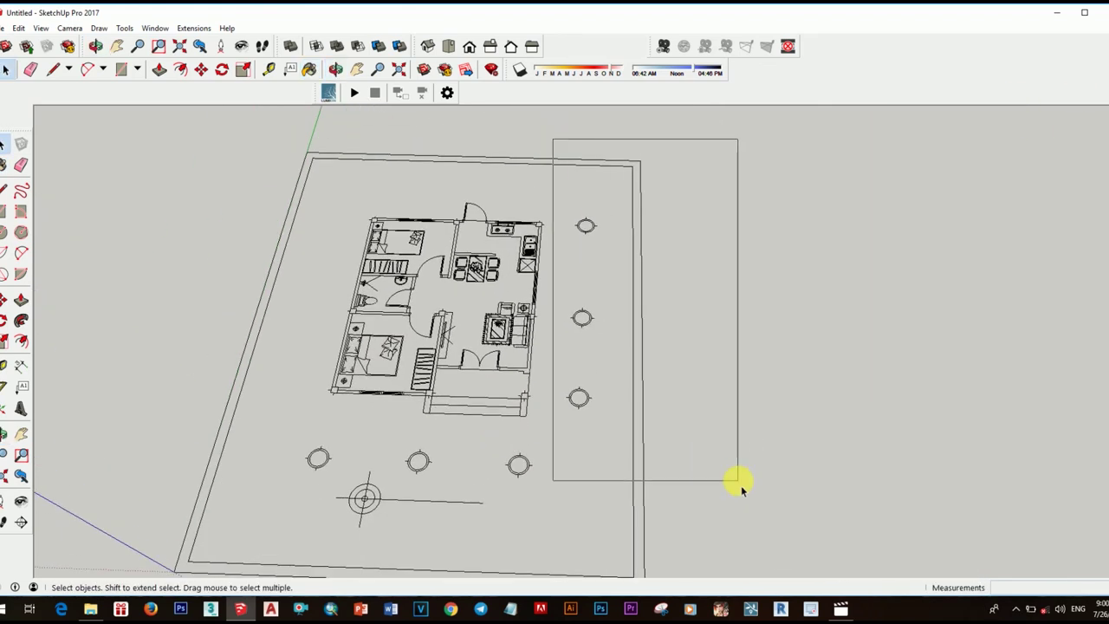
{"action": "left_click_drag", "start_coordinate": [741, 485], "coordinate": [737, 481]}
{"action": "key", "text": "Delete"}
{"action": "left_click_drag", "start_coordinate": [673, 222], "coordinate": [614, 169]}
{"action": "middle_click_drag", "start_coordinate": [614, 168], "coordinate": [435, 370]}
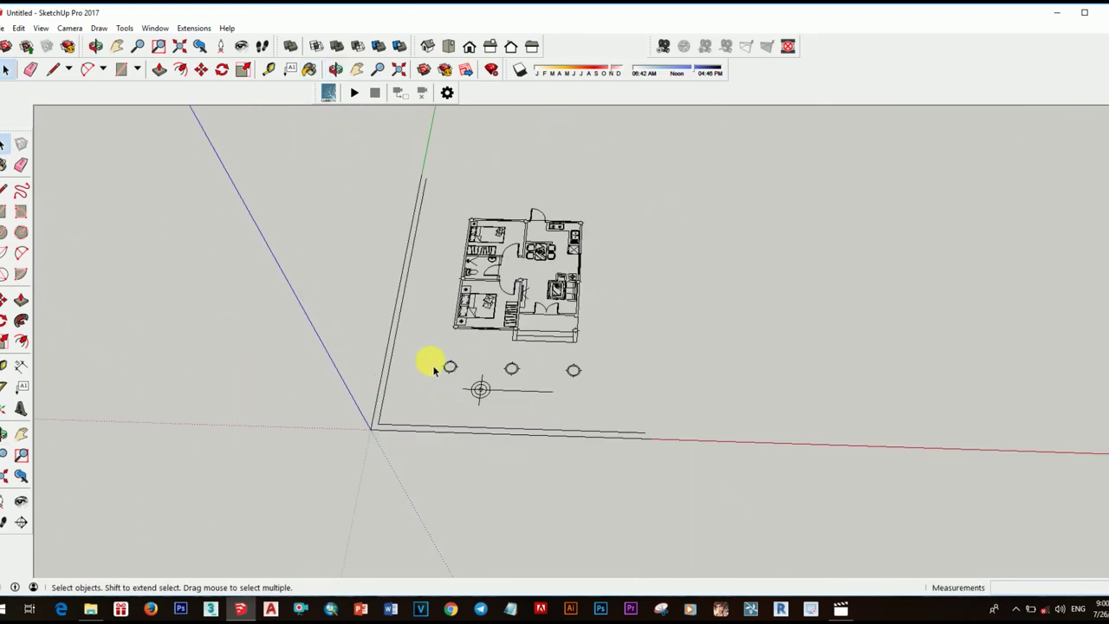
{"action": "mouse_move", "coordinate": [321, 365]}
{"action": "middle_mouse_down"}
{"action": "mouse_move", "coordinate": [566, 298]}
{"action": "mouse_move", "coordinate": [349, 195]}
{"action": "middle_mouse_up"}
- Make the imported floor plan linework a group
{"action": "left_click", "coordinate": [491, 418]}
{"action": "right_click", "coordinate": [490, 402]}
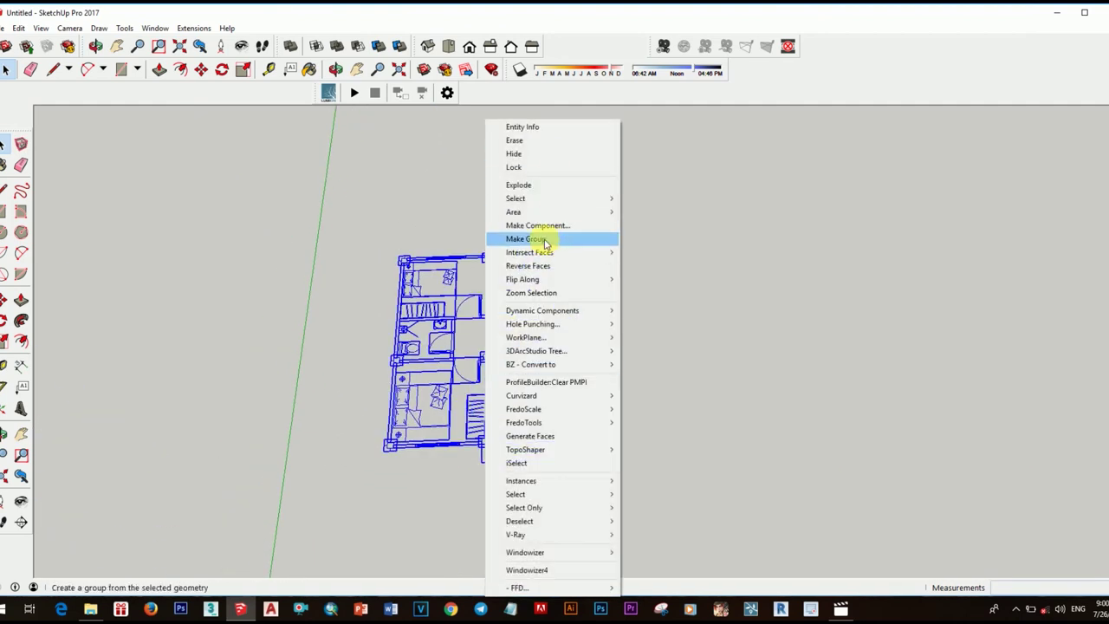
{"action": "left_click", "coordinate": [511, 236]}
{"action": "middle_click_drag", "start_coordinate": [512, 235], "coordinate": [575, 347]}
{"action": "scroll", "coordinate": [568, 411], "scroll_direction": "up", "scroll_amount": 3}
{"action": "mouse_move", "coordinate": [568, 411]}
{"action": "middle_mouse_down"}
{"action": "mouse_move", "coordinate": [539, 421]}
{"action": "mouse_move", "coordinate": [541, 444]}
{"action": "middle_mouse_up"}
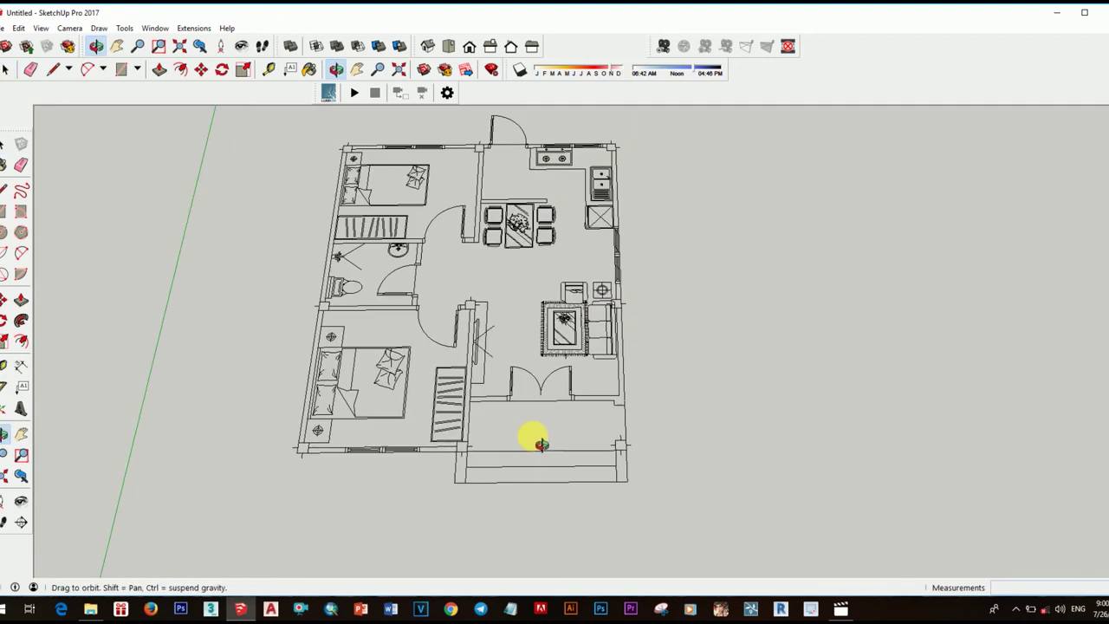
- Draw a 6300 by 7100 mm rectangle covering the plan as its floor face
{"action": "key", "text": "r"}
{"action": "scroll", "coordinate": [299, 452], "scroll_direction": "up", "scroll_amount": 3}
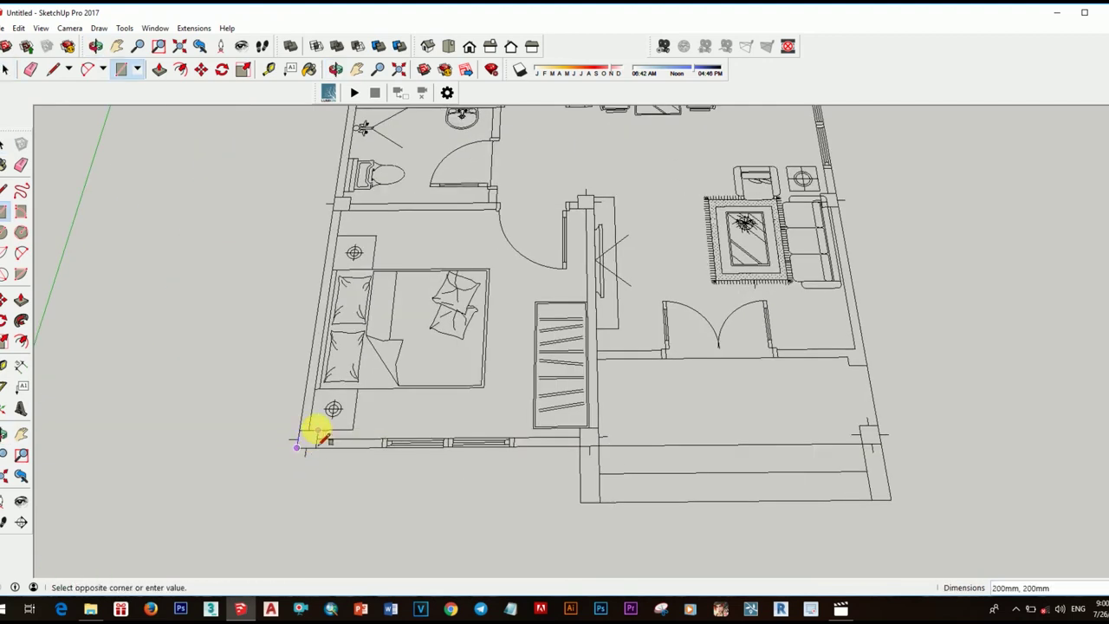
{"action": "scroll", "coordinate": [436, 459], "scroll_direction": "down", "scroll_amount": 3}
{"action": "mouse_move", "coordinate": [460, 298]}
{"action": "middle_mouse_down"}
{"action": "mouse_move", "coordinate": [366, 238]}
{"action": "mouse_move", "coordinate": [508, 248]}
{"action": "middle_mouse_up"}
{"action": "scroll", "coordinate": [635, 399], "scroll_direction": "up", "scroll_amount": 3}
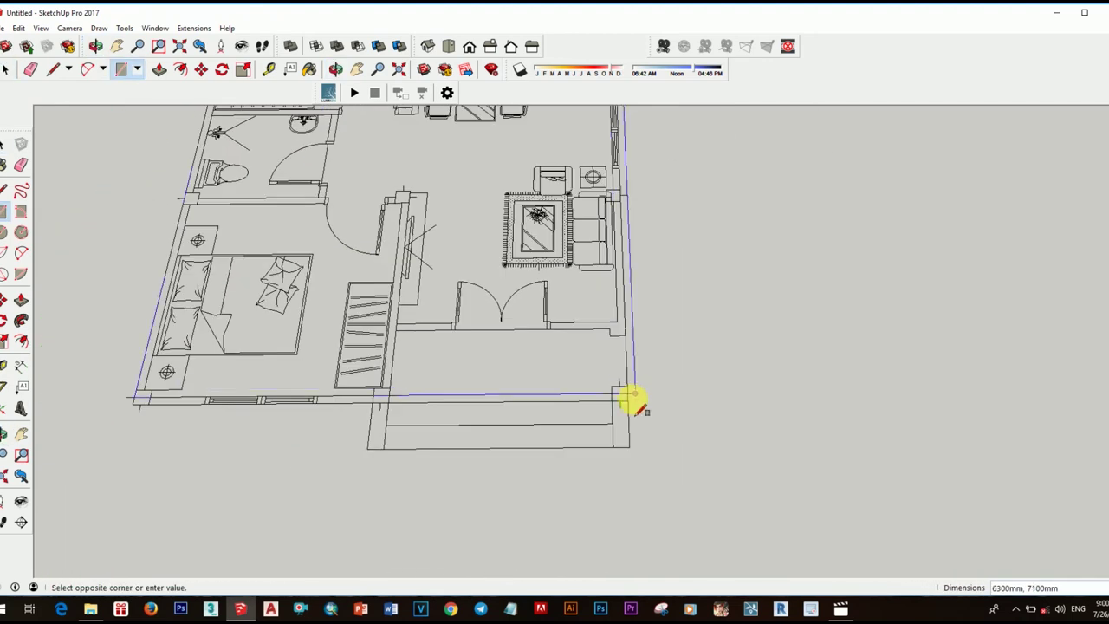
{"action": "left_click", "coordinate": [623, 400]}
{"action": "scroll", "coordinate": [589, 412], "scroll_direction": "down", "scroll_amount": 3}
{"action": "scroll", "coordinate": [520, 398], "scroll_direction": "up", "scroll_amount": 3}
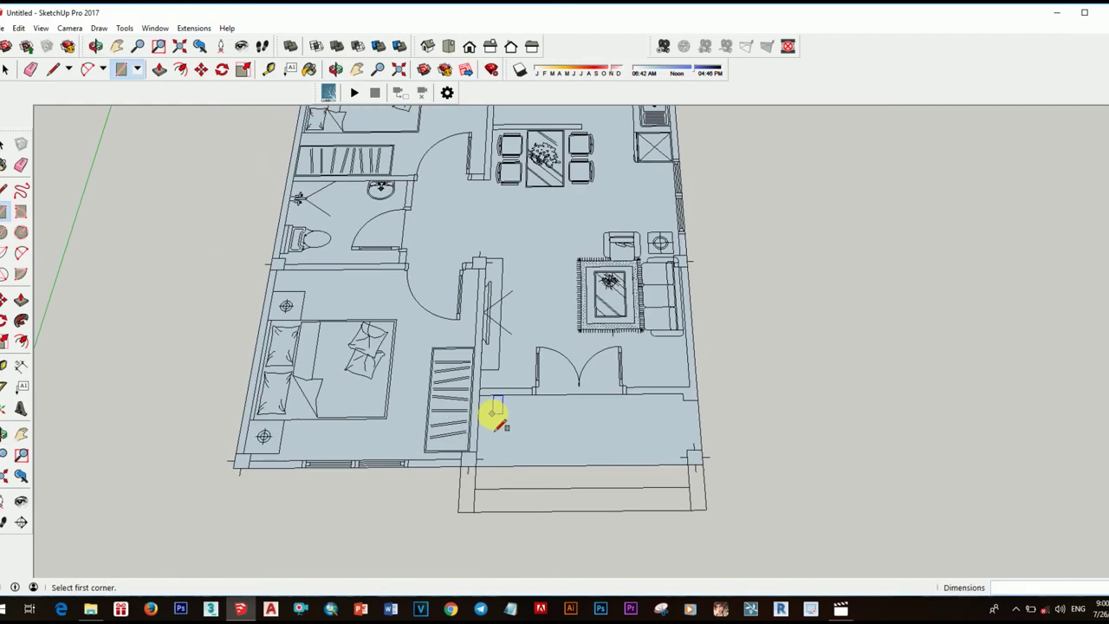
{"action": "key", "text": "space"}
{"action": "left_click", "coordinate": [596, 435]}
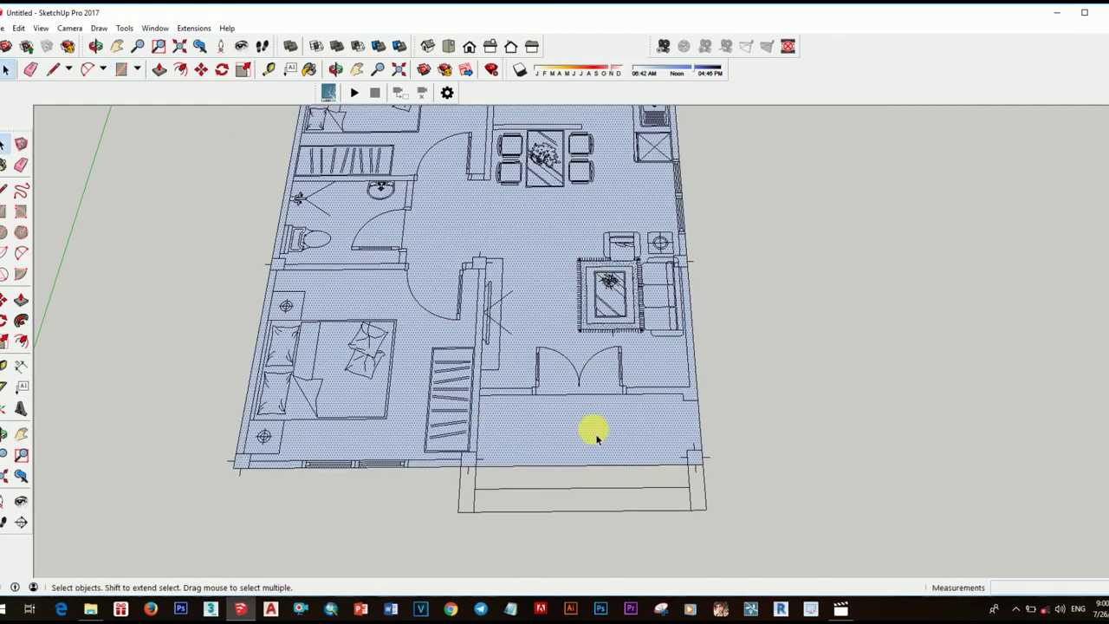
{"action": "middle_click_drag", "start_coordinate": [606, 450], "coordinate": [602, 448]}
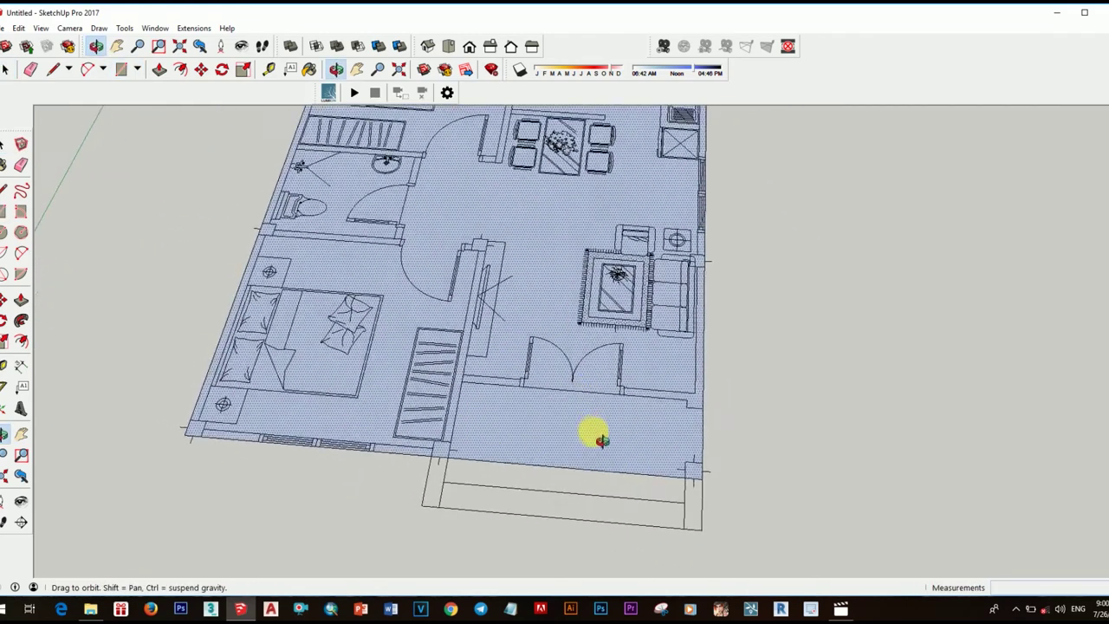
- Push/Pull the floor face into a 450 mm thick slab
{"action": "left_click", "coordinate": [596, 440]}
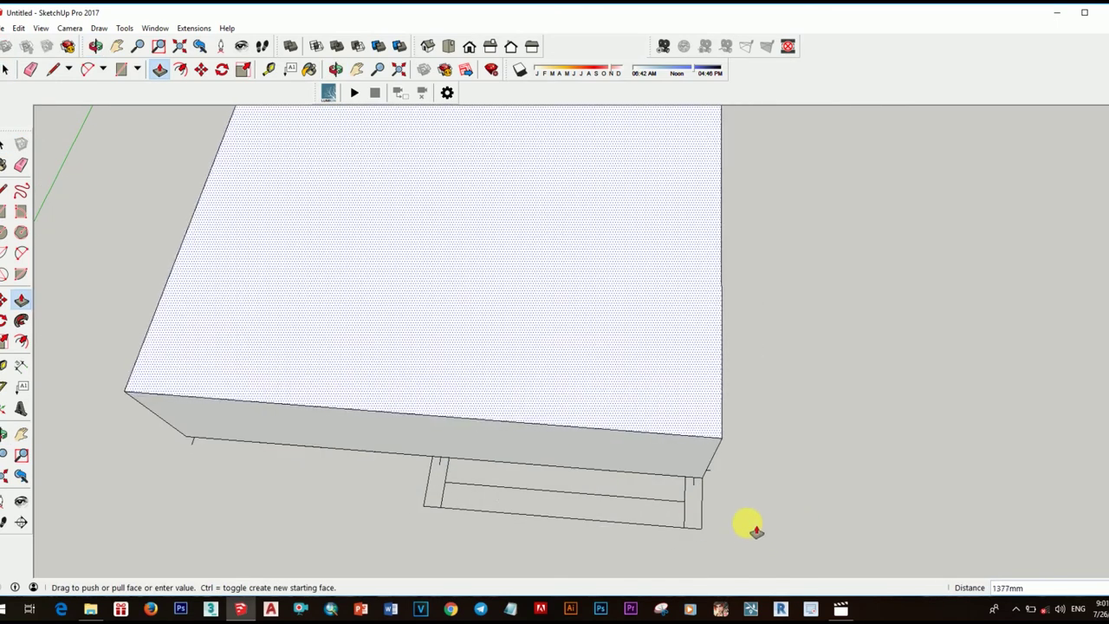
{"action": "scroll", "coordinate": [700, 482], "scroll_direction": "down", "scroll_amount": 5}
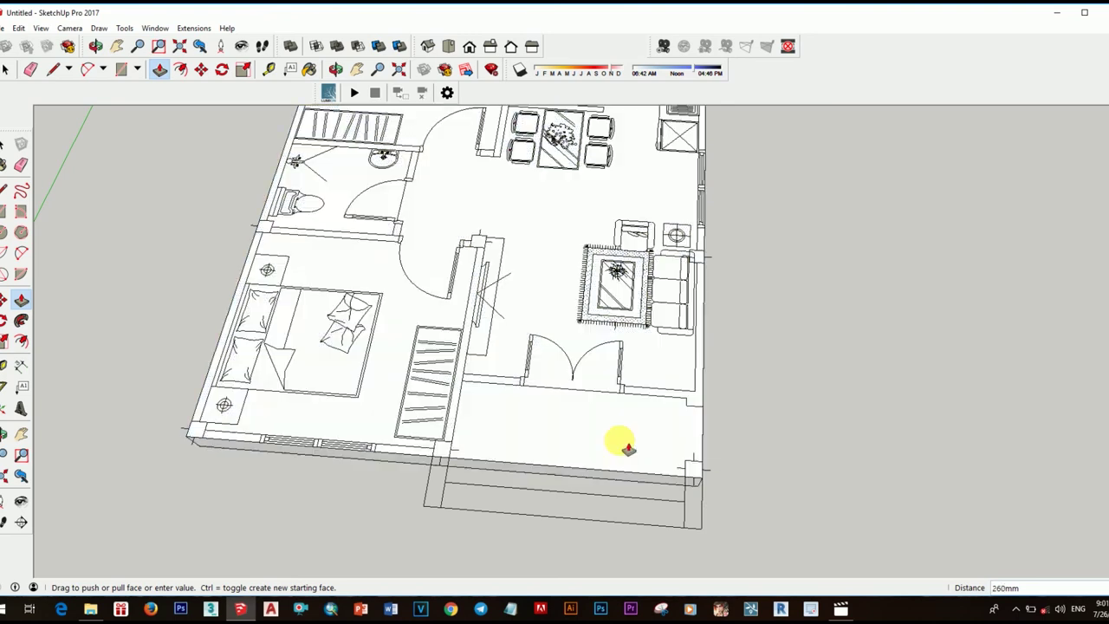
{"action": "middle_click_drag", "start_coordinate": [623, 445], "coordinate": [715, 500]}
{"action": "type", "text": "450"}
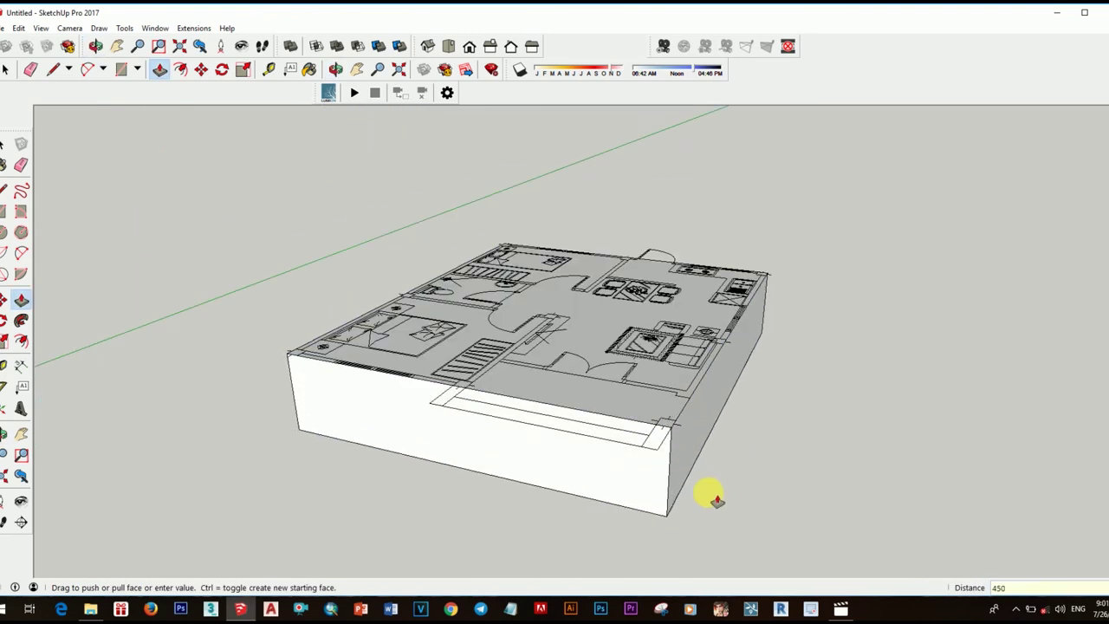
{"action": "key", "text": "Return"}
{"action": "key", "text": "space"}
{"action": "middle_click_drag", "start_coordinate": [366, 413], "coordinate": [508, 451]}
- Select the whole slab and make it a group
{"action": "triple_click", "coordinate": [527, 421]}
{"action": "right_click", "coordinate": [528, 423]}
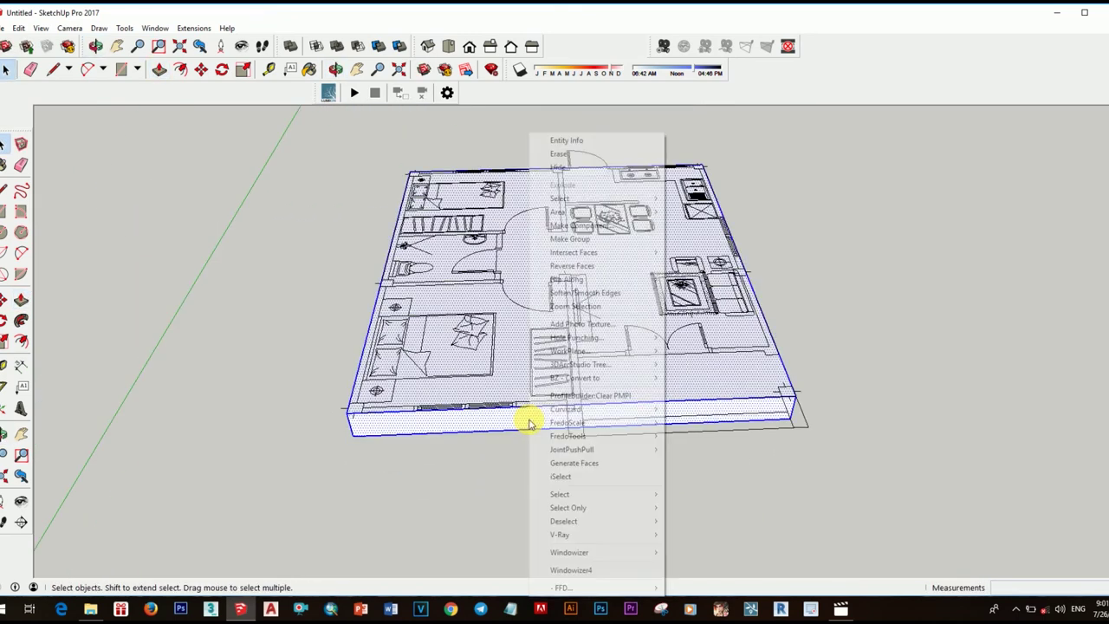
{"action": "left_click", "coordinate": [594, 238]}
{"action": "mouse_move", "coordinate": [725, 421]}
{"action": "middle_mouse_down"}
{"action": "mouse_move", "coordinate": [597, 446]}
{"action": "mouse_move", "coordinate": [595, 421]}
{"action": "middle_mouse_up"}
{"action": "key", "text": "r"}
{"action": "scroll", "coordinate": [520, 359], "scroll_direction": "up", "scroll_amount": 2}
- Draw a 200 by 200 mm square at the slab corner and extrude it 3000 mm tall
{"action": "scroll", "coordinate": [390, 455], "scroll_direction": "up", "scroll_amount": 3}
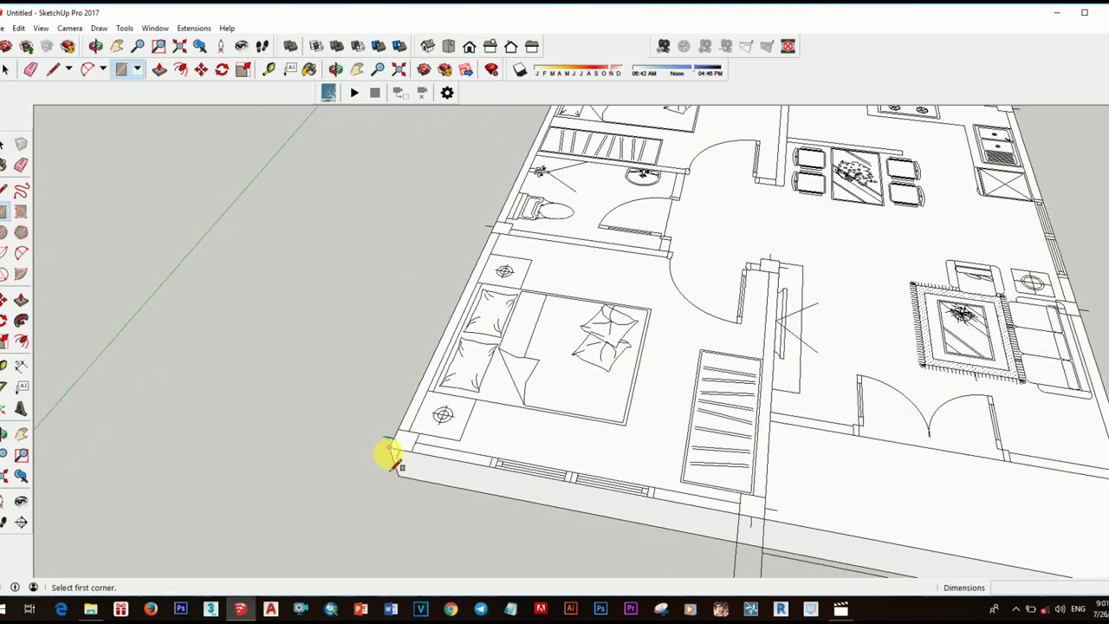
{"action": "scroll", "coordinate": [390, 454], "scroll_direction": "up", "scroll_amount": 2}
{"action": "left_click", "coordinate": [400, 421]}
{"action": "key", "text": "space"}
{"action": "key", "text": "p"}
{"action": "left_click_drag", "start_coordinate": [412, 442], "coordinate": [415, 344]}
{"action": "type", "text": "3000"}
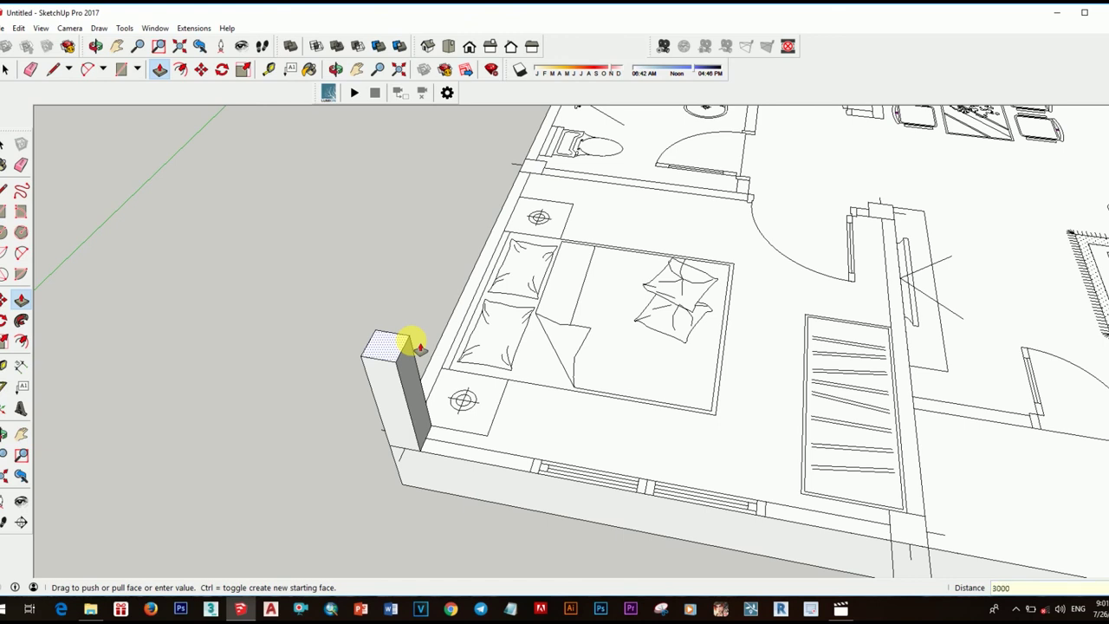
{"action": "key", "text": "Return"}
- Turn the new column into a component
{"action": "key", "text": "space"}
{"action": "scroll", "coordinate": [451, 381], "scroll_direction": "down", "scroll_amount": 4}
{"action": "right_click", "coordinate": [461, 382]}
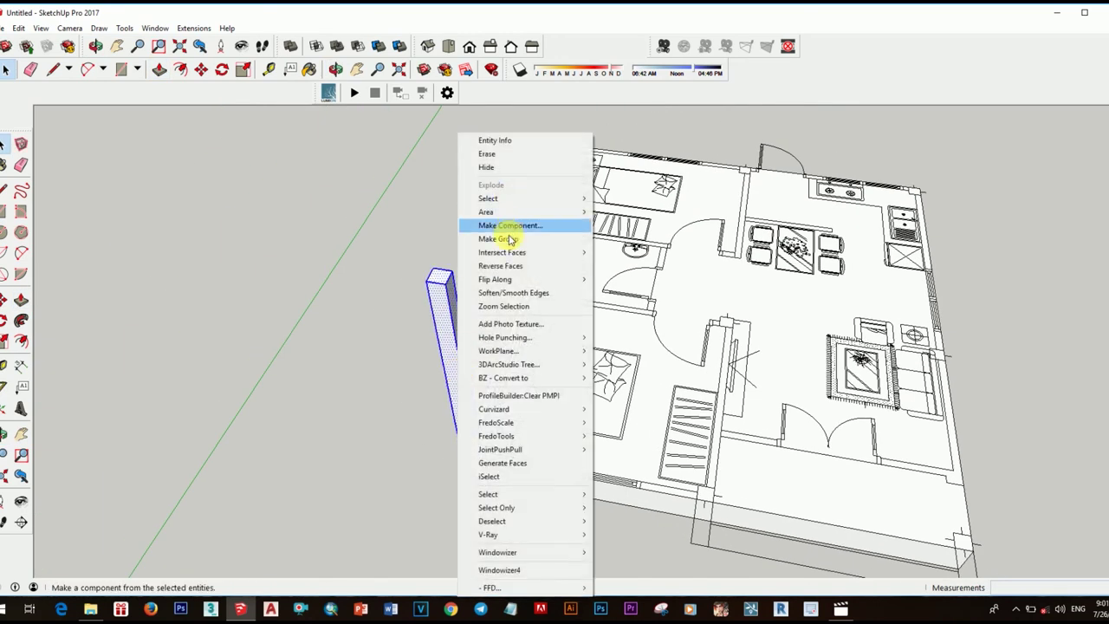
{"action": "left_click", "coordinate": [507, 222]}
{"action": "left_click", "coordinate": [589, 367]}
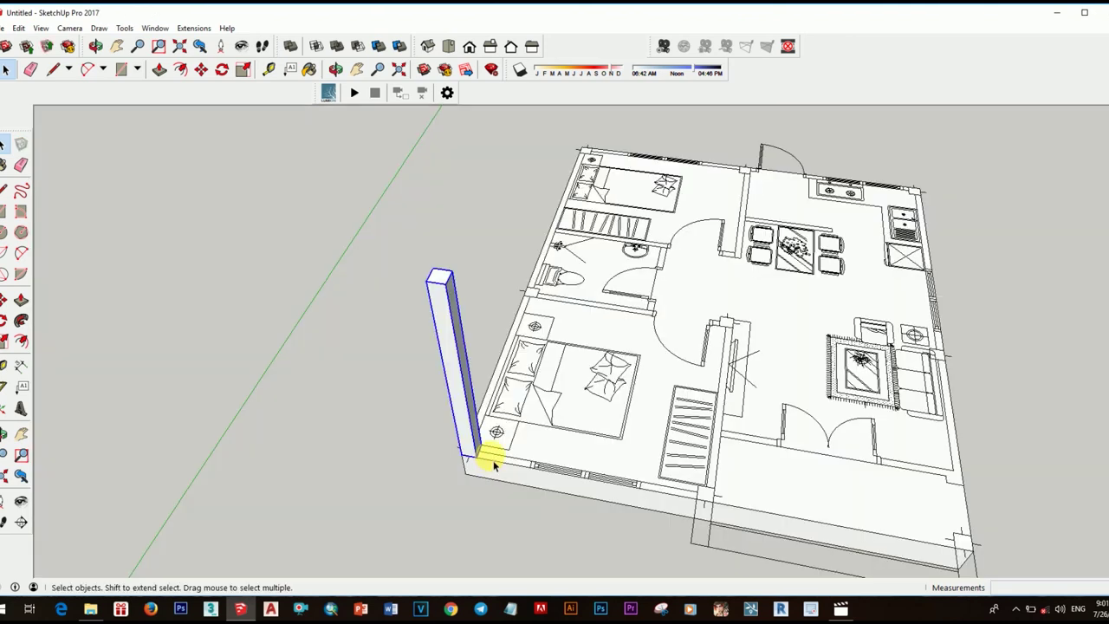
- Copy the column 3000 mm along the wall and repeat it with 2x
{"action": "key", "text": "m"}
{"action": "left_click", "coordinate": [469, 457]}
{"action": "key", "text": "ctrl"}
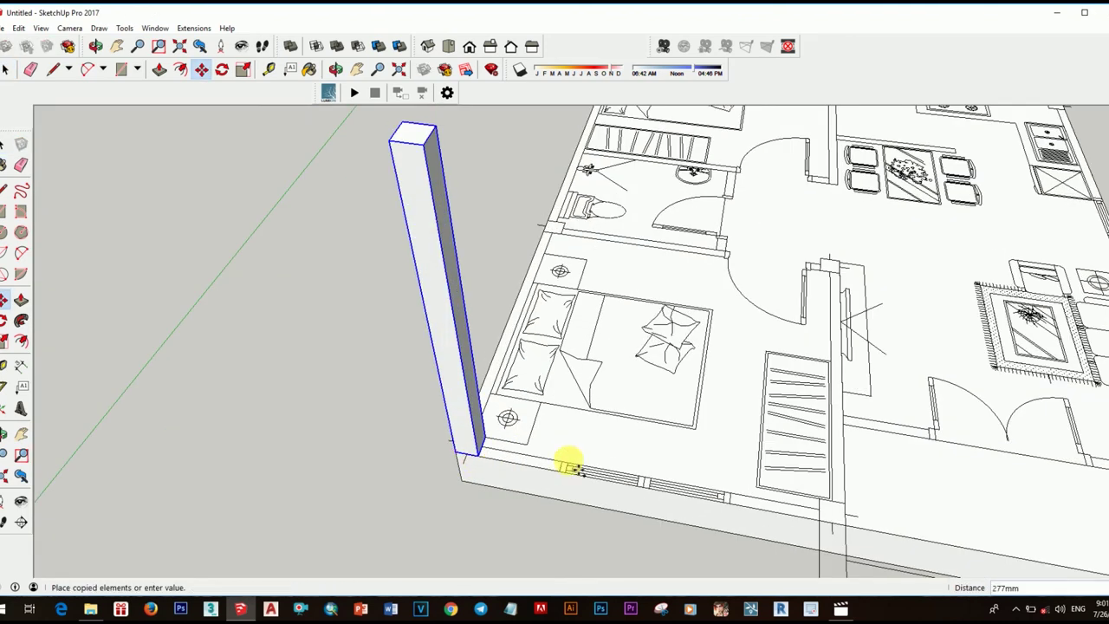
{"action": "scroll", "coordinate": [569, 463], "scroll_direction": "up", "scroll_amount": 3}
{"action": "left_click", "coordinate": [612, 476]}
{"action": "mouse_move", "coordinate": [612, 476]}
{"action": "middle_mouse_down"}
{"action": "mouse_move", "coordinate": [495, 458]}
{"action": "mouse_move", "coordinate": [594, 507]}
{"action": "mouse_move", "coordinate": [495, 433]}
{"action": "middle_mouse_up"}
{"action": "type", "text": "2x"}
{"action": "key", "text": "Return"}
{"action": "key", "text": "space"}
- Copy columns another 3000 mm along the walls toward the bedroom end
{"action": "key", "text": "m"}
{"action": "scroll", "coordinate": [346, 416], "scroll_direction": "up", "scroll_amount": 3}
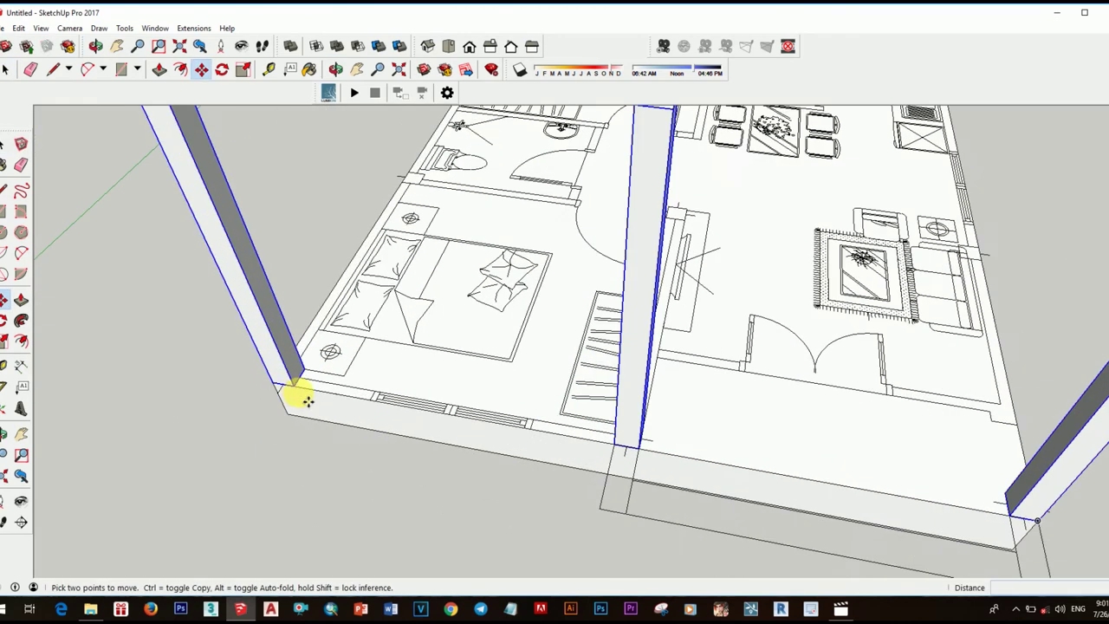
{"action": "key", "text": "ctrl"}
{"action": "left_click", "coordinate": [297, 396]}
{"action": "scroll", "coordinate": [408, 358], "scroll_direction": "up", "scroll_amount": 2}
{"action": "left_click", "coordinate": [424, 373]}
{"action": "left_click", "coordinate": [432, 379]}
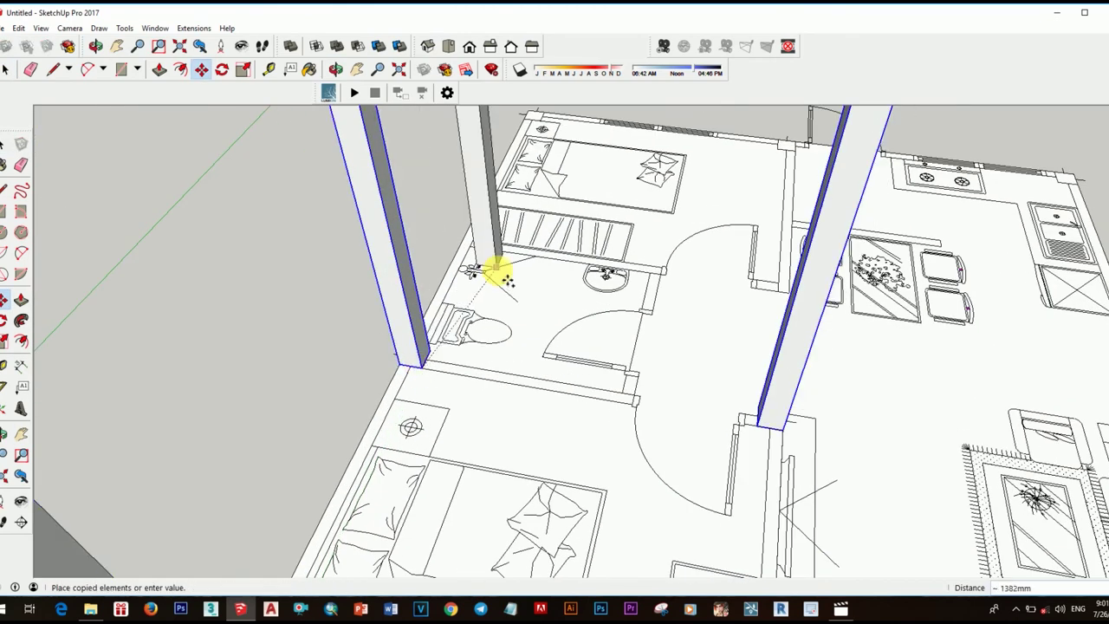
{"action": "mouse_move", "coordinate": [495, 260]}
{"action": "middle_mouse_down"}
{"action": "mouse_move", "coordinate": [462, 322]}
{"action": "mouse_move", "coordinate": [626, 453]}
{"action": "middle_mouse_up"}
{"action": "scroll", "coordinate": [463, 322], "scroll_direction": "up", "scroll_amount": 3}
{"action": "key", "text": "space"}
{"action": "scroll", "coordinate": [520, 341], "scroll_direction": "down", "scroll_amount": 5}
{"action": "scroll", "coordinate": [587, 426], "scroll_direction": "up", "scroll_amount": 3}
{"action": "scroll", "coordinate": [537, 426], "scroll_direction": "up", "scroll_amount": 2}
- Orbit and zoom around the bedroom end to frame the low front wall
{"action": "scroll", "coordinate": [511, 298], "scroll_direction": "up", "scroll_amount": 2}
{"action": "key", "text": "r"}
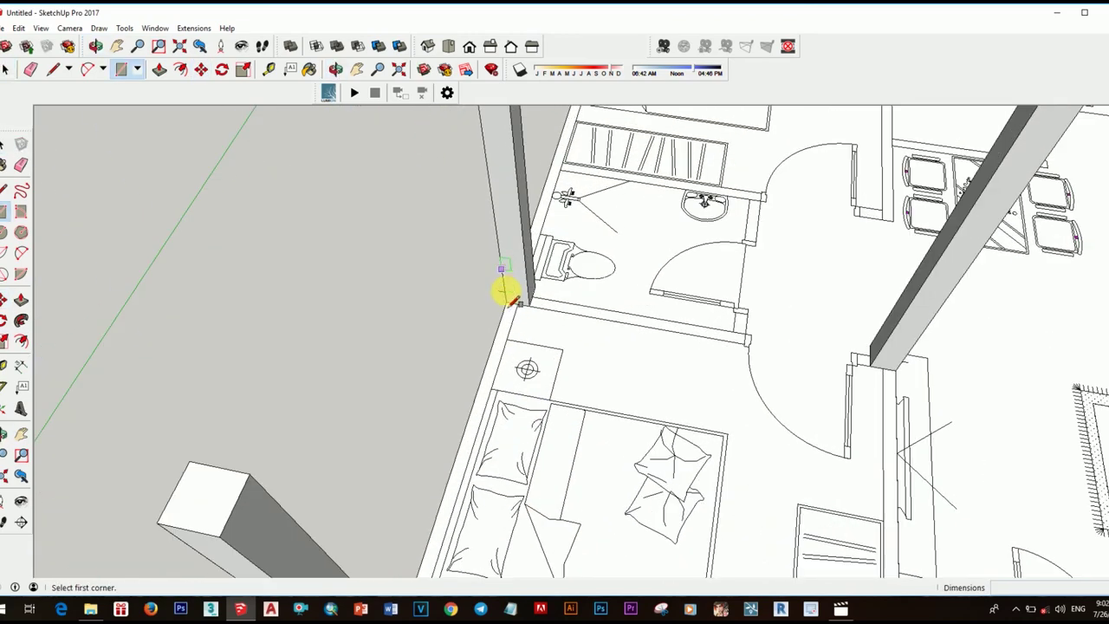
{"action": "mouse_move", "coordinate": [474, 389]}
{"action": "middle_mouse_down"}
{"action": "mouse_move", "coordinate": [519, 463]}
{"action": "mouse_move", "coordinate": [656, 440]}
{"action": "mouse_move", "coordinate": [786, 314]}
{"action": "mouse_move", "coordinate": [651, 371]}
{"action": "mouse_move", "coordinate": [664, 346]}
{"action": "middle_mouse_up"}
{"action": "key", "text": "space"}
{"action": "key", "text": "p"}
{"action": "scroll", "coordinate": [664, 346], "scroll_direction": "down", "scroll_amount": 5}
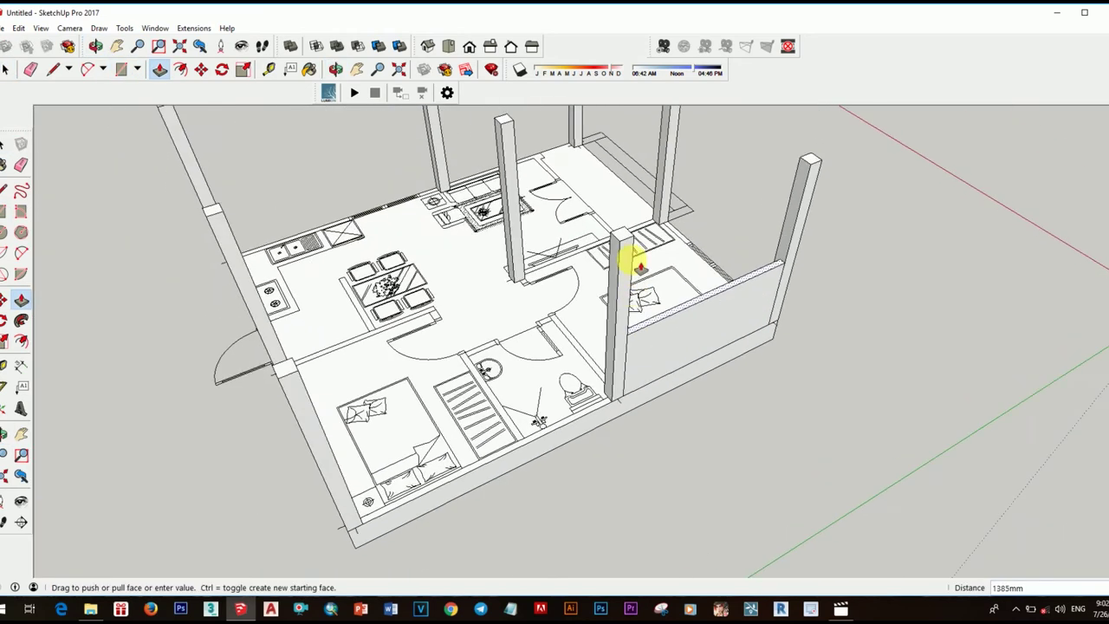
{"action": "scroll", "coordinate": [637, 321], "scroll_direction": "down", "scroll_amount": 2}
{"action": "key", "text": "space"}
{"action": "middle_click_drag", "start_coordinate": [642, 389], "coordinate": [720, 401]}
{"action": "scroll", "coordinate": [433, 423], "scroll_direction": "up", "scroll_amount": 3}
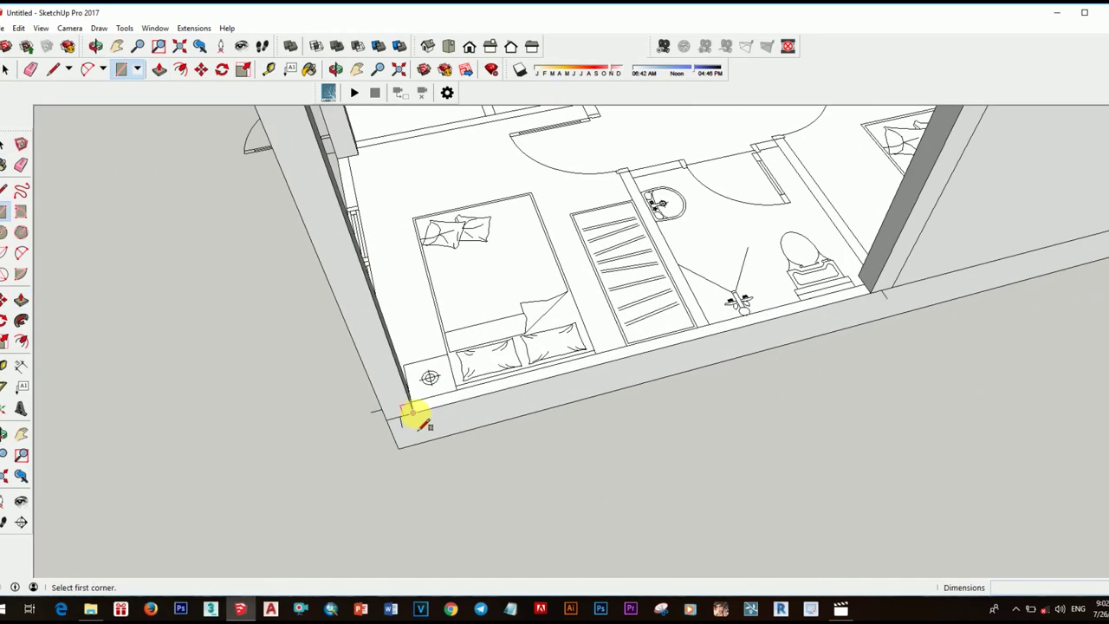
{"action": "scroll", "coordinate": [750, 378], "scroll_direction": "up", "scroll_amount": 2}
{"action": "scroll", "coordinate": [715, 396], "scroll_direction": "down", "scroll_amount": 1}
{"action": "middle_click_drag", "start_coordinate": [718, 406], "coordinate": [713, 339]}
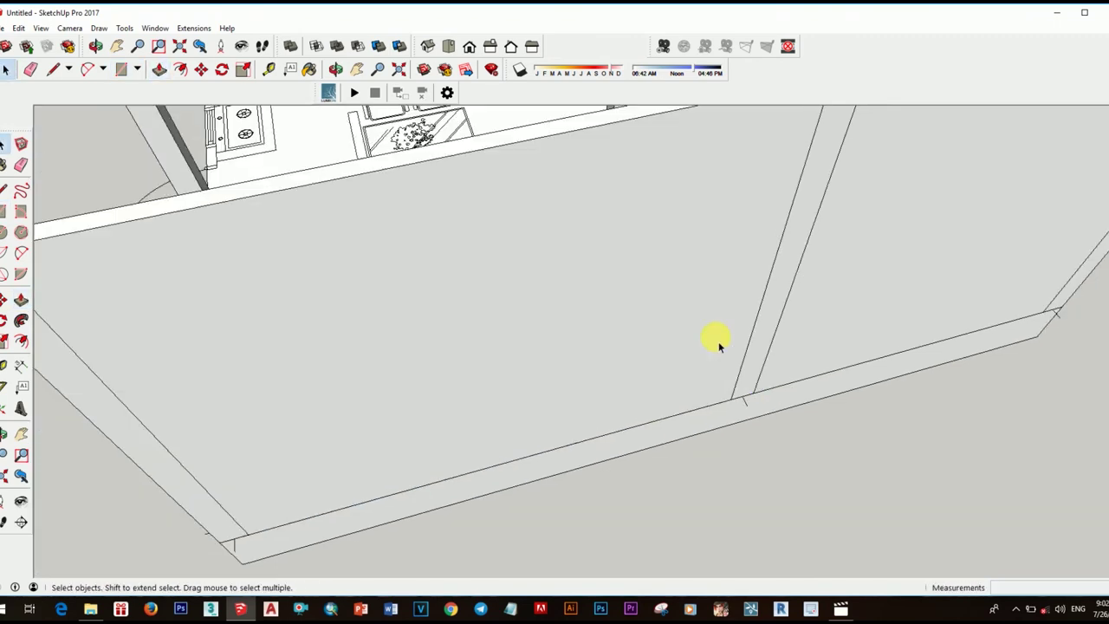
{"action": "scroll", "coordinate": [713, 339], "scroll_direction": "down", "scroll_amount": 3}
{"action": "middle_click_drag", "start_coordinate": [819, 384], "coordinate": [786, 433]}
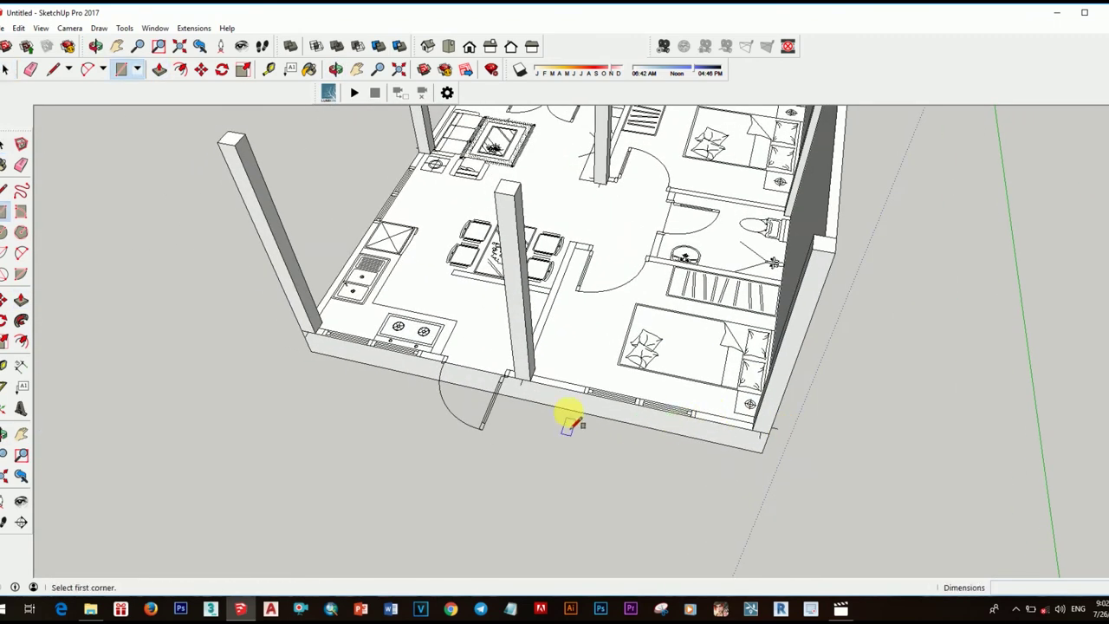
- Draw a rectangle across the wall top, pull it to full height, and start placing guides
{"action": "left_click", "coordinate": [572, 424]}
{"action": "scroll", "coordinate": [507, 366], "scroll_direction": "up", "scroll_amount": 2}
{"action": "scroll", "coordinate": [606, 407], "scroll_direction": "up", "scroll_amount": 1}
{"action": "left_click", "coordinate": [787, 433]}
{"action": "key", "text": "space"}
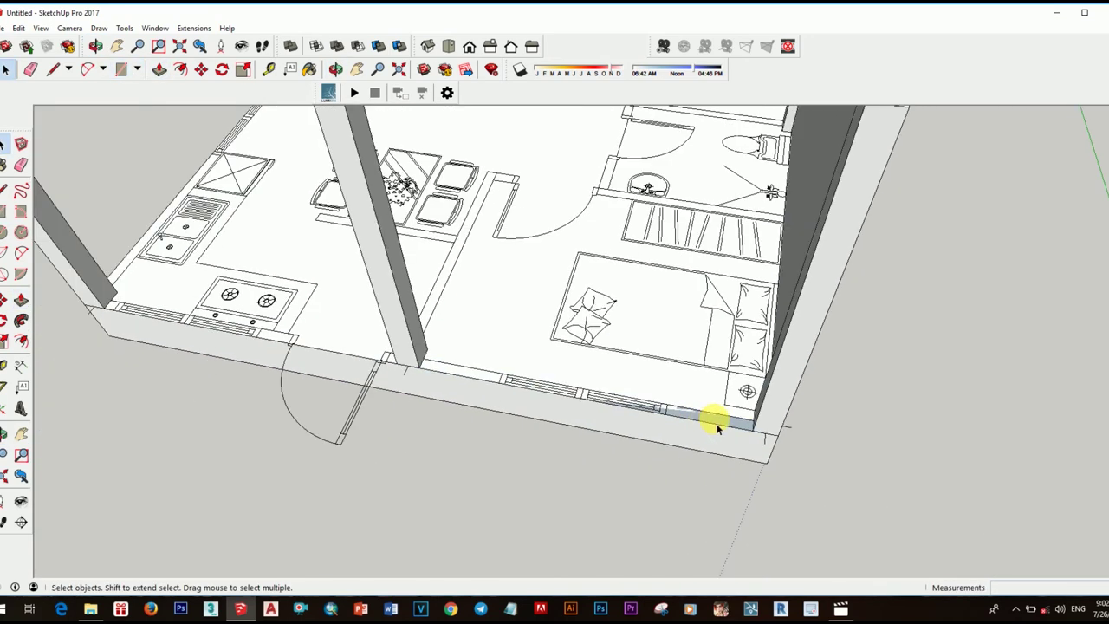
{"action": "scroll", "coordinate": [716, 424], "scroll_direction": "up", "scroll_amount": 1}
{"action": "left_click", "coordinate": [722, 425]}
{"action": "mouse_move", "coordinate": [663, 403]}
{"action": "middle_mouse_down"}
{"action": "mouse_move", "coordinate": [648, 351]}
{"action": "mouse_move", "coordinate": [646, 389]}
{"action": "middle_mouse_up"}
{"action": "left_click", "coordinate": [5, 368]}
{"action": "scroll", "coordinate": [451, 435], "scroll_direction": "up", "scroll_amount": 2}
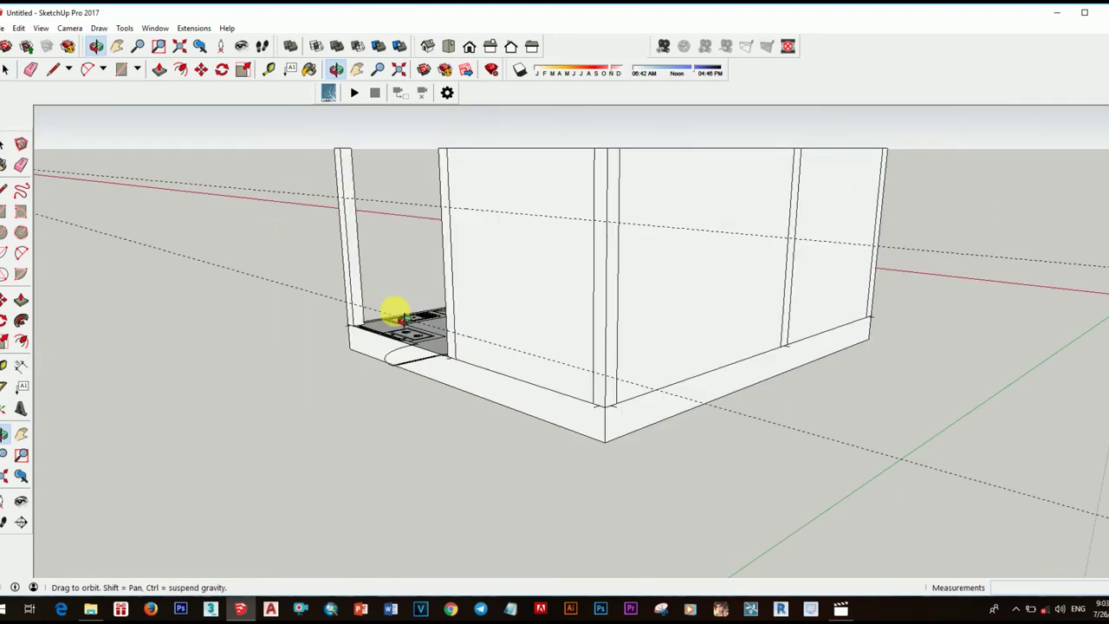
- Push the marked rectangle 100 mm through the front wall to cut a window opening
{"action": "mouse_move", "coordinate": [396, 310]}
{"action": "middle_mouse_down"}
{"action": "mouse_move", "coordinate": [638, 384]}
{"action": "mouse_move", "coordinate": [585, 352]}
{"action": "mouse_move", "coordinate": [582, 289]}
{"action": "middle_mouse_up"}
{"action": "left_click", "coordinate": [631, 376]}
{"action": "key", "text": "p"}
{"action": "left_click_drag", "start_coordinate": [631, 376], "coordinate": [619, 334]}
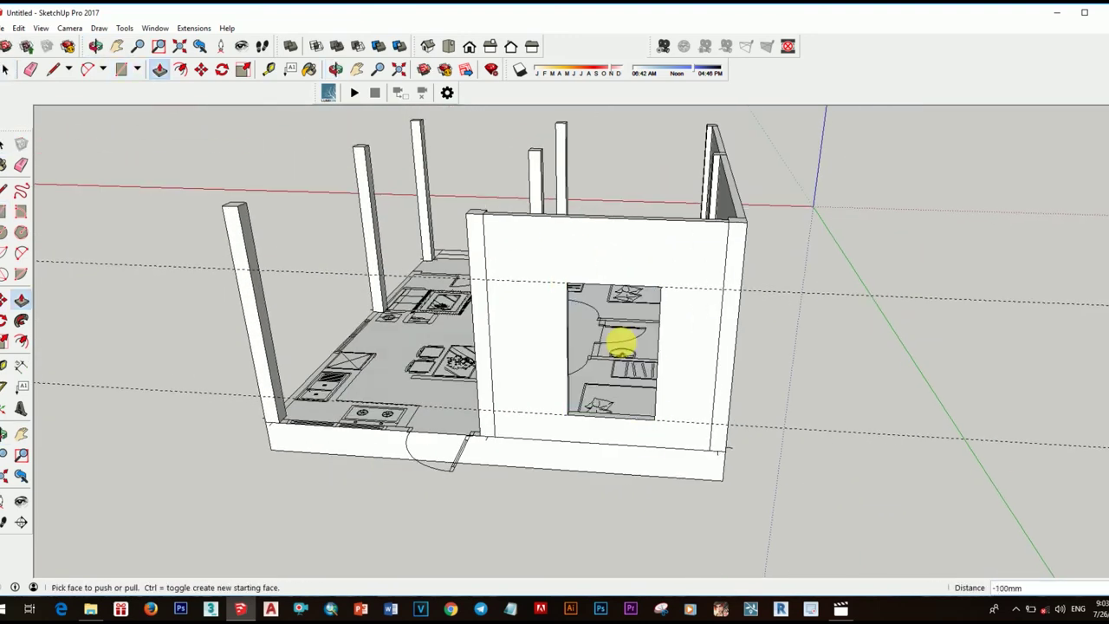
{"action": "scroll", "coordinate": [561, 403], "scroll_direction": "up", "scroll_amount": 5}
{"action": "scroll", "coordinate": [562, 403], "scroll_direction": "down", "scroll_amount": 3}
{"action": "mouse_move", "coordinate": [534, 477]}
{"action": "middle_mouse_down"}
{"action": "mouse_move", "coordinate": [807, 384]}
{"action": "mouse_move", "coordinate": [674, 450]}
{"action": "mouse_move", "coordinate": [719, 459]}
{"action": "mouse_move", "coordinate": [508, 471]}
{"action": "mouse_move", "coordinate": [654, 436]}
{"action": "mouse_move", "coordinate": [659, 488]}
{"action": "middle_mouse_up"}
{"action": "scroll", "coordinate": [673, 450], "scroll_direction": "up", "scroll_amount": 2}
{"action": "key", "text": "space"}
- Slide the opening left along the red axis into its final position
{"action": "left_click", "coordinate": [635, 453]}
{"action": "scroll", "coordinate": [524, 441], "scroll_direction": "up", "scroll_amount": 3}
{"action": "key", "text": "m"}
{"action": "scroll", "coordinate": [664, 488], "scroll_direction": "up", "scroll_amount": 3}
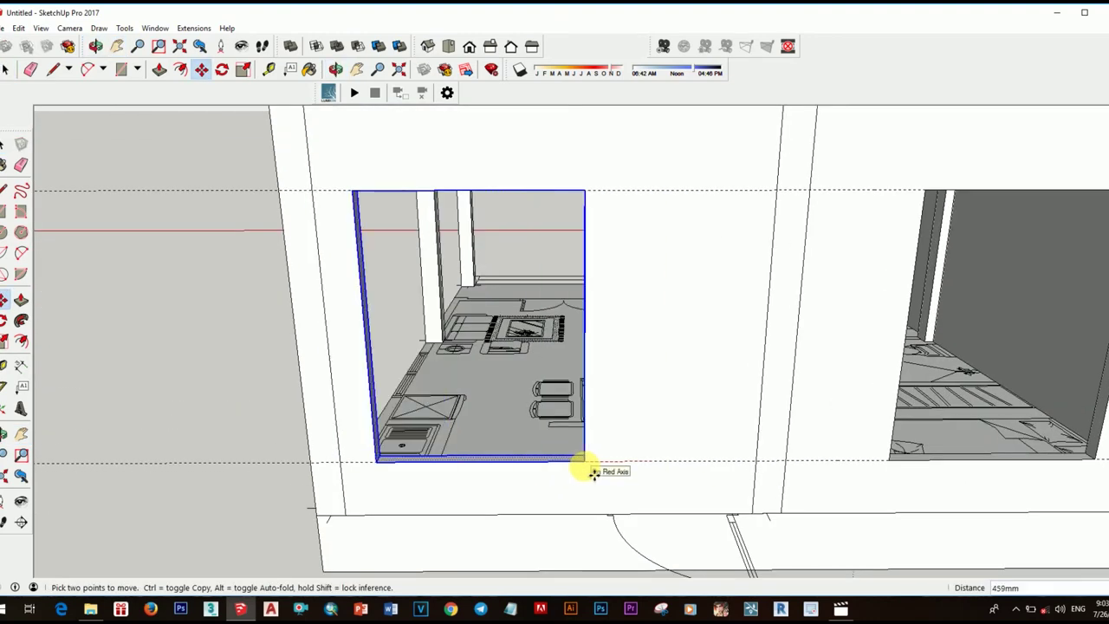
{"action": "mouse_move", "coordinate": [583, 462]}
{"action": "middle_mouse_down"}
{"action": "mouse_move", "coordinate": [590, 482]}
{"action": "mouse_move", "coordinate": [569, 445]}
{"action": "middle_mouse_up"}
{"action": "scroll", "coordinate": [569, 445], "scroll_direction": "up", "scroll_amount": 3}
{"action": "left_click", "coordinate": [569, 439]}
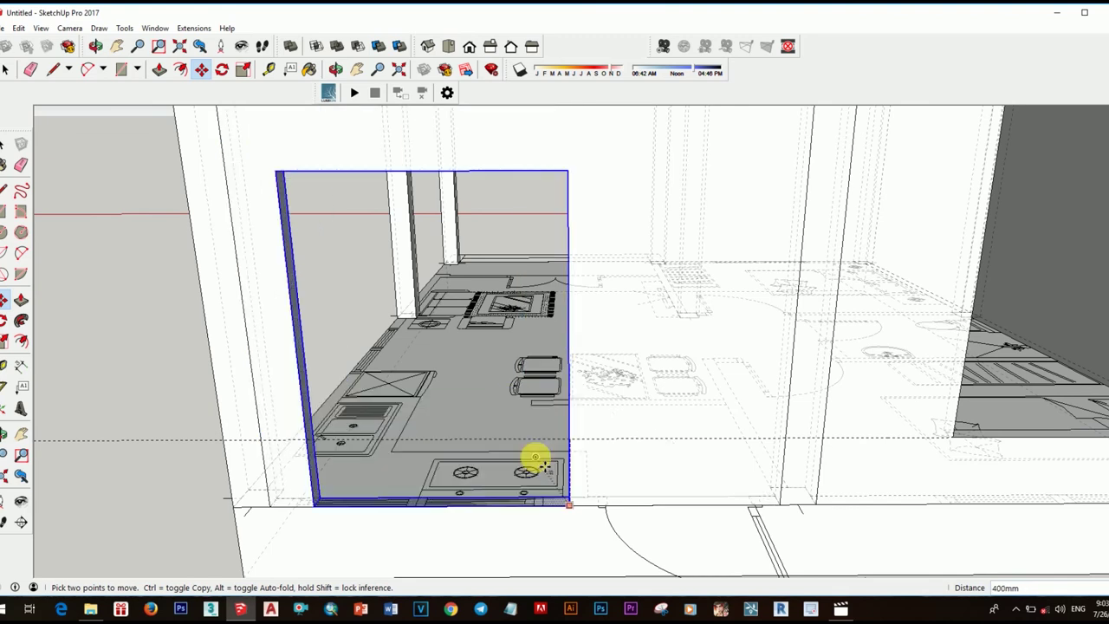
{"action": "left_click", "coordinate": [518, 490]}
{"action": "key", "text": "space"}
{"action": "scroll", "coordinate": [544, 453], "scroll_direction": "down", "scroll_amount": 5}
- Draw a 738×2142 mm door rectangle on the front wall and drop its bottom edge to floor level
{"action": "key", "text": "r"}
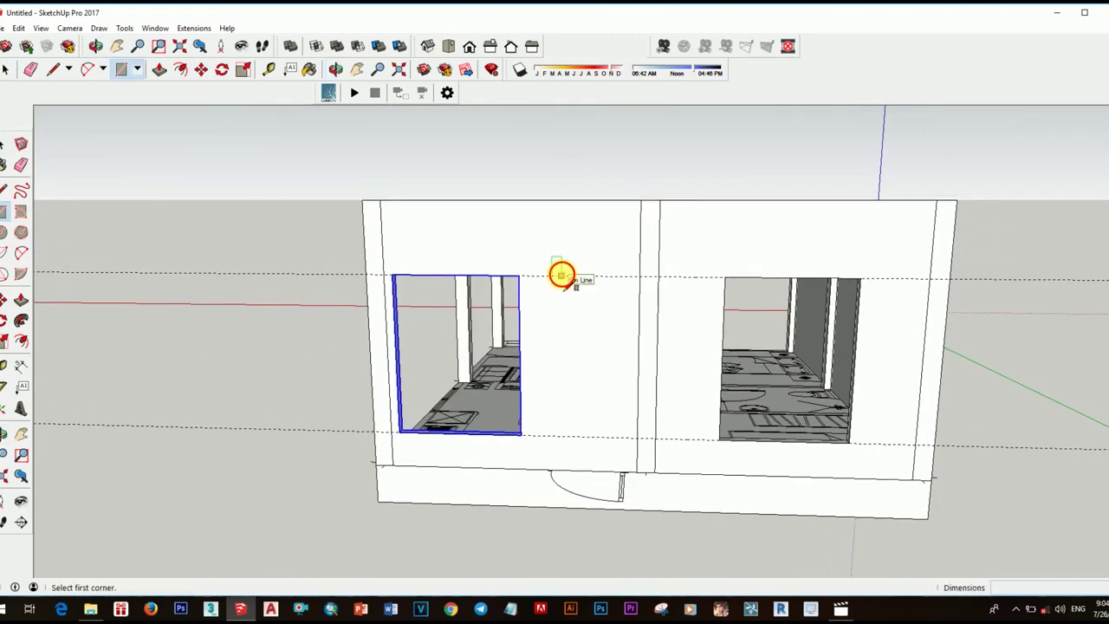
{"action": "left_click", "coordinate": [564, 277]}
{"action": "scroll", "coordinate": [563, 277], "scroll_direction": "up", "scroll_amount": 5}
{"action": "scroll", "coordinate": [620, 471], "scroll_direction": "up", "scroll_amount": 3}
{"action": "left_click", "coordinate": [626, 453]}
{"action": "key", "text": "space"}
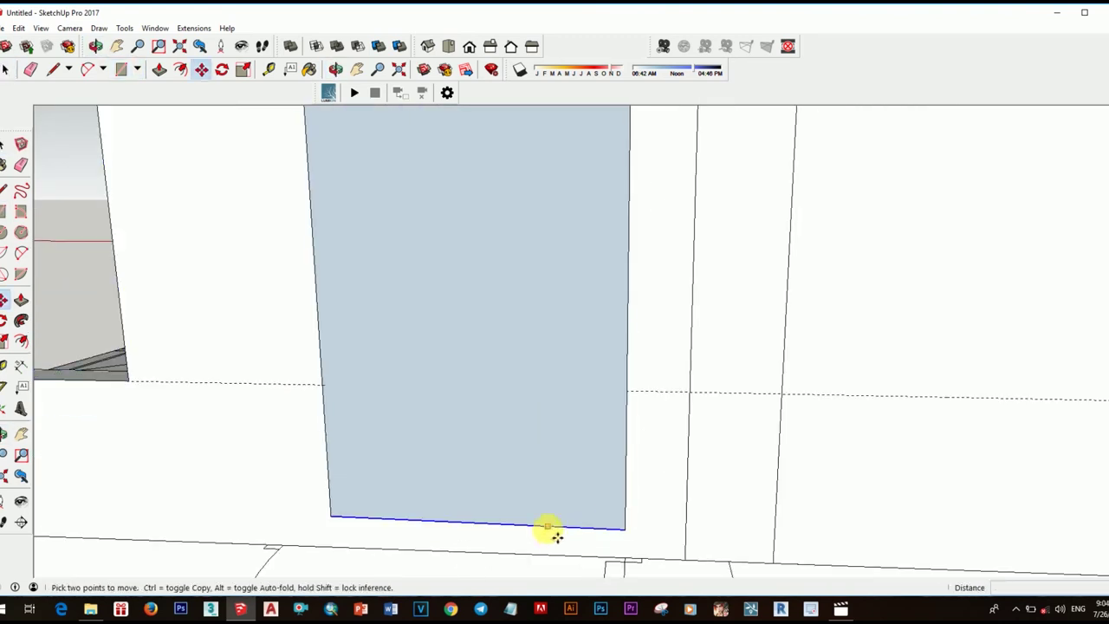
{"action": "left_click", "coordinate": [547, 527]}
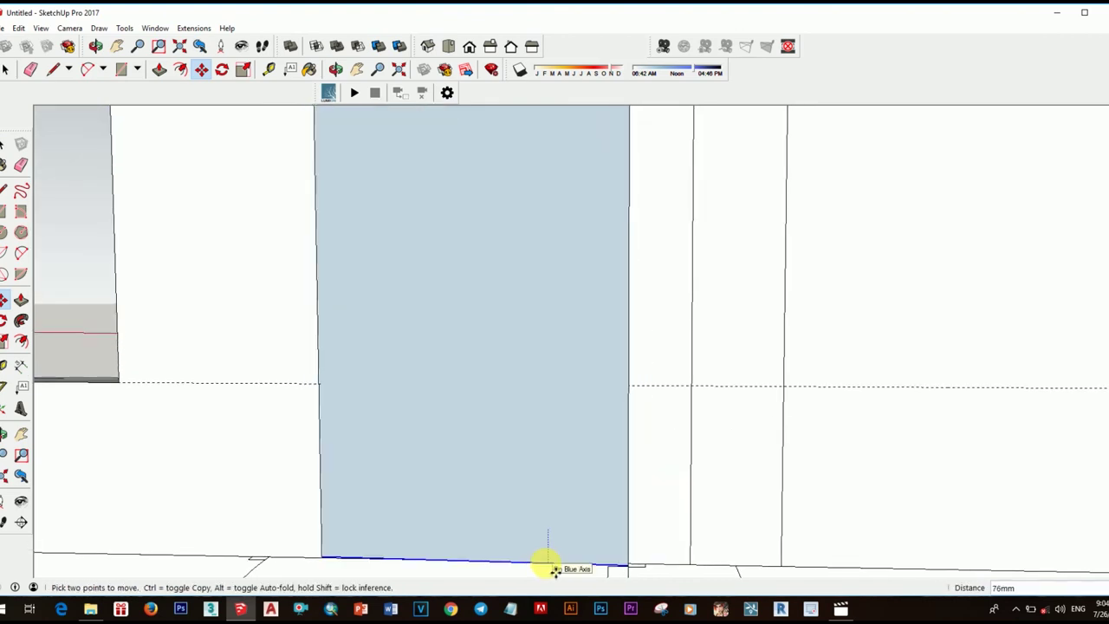
{"action": "left_click", "coordinate": [548, 565]}
- Push/Pull the door rectangle through the wall to cut the opening
{"action": "key", "text": "space"}
{"action": "scroll", "coordinate": [564, 402], "scroll_direction": "down", "scroll_amount": 3}
{"action": "scroll", "coordinate": [433, 537], "scroll_direction": "down", "scroll_amount": 4}
{"action": "scroll", "coordinate": [511, 433], "scroll_direction": "down", "scroll_amount": 3}
{"action": "key", "text": "p"}
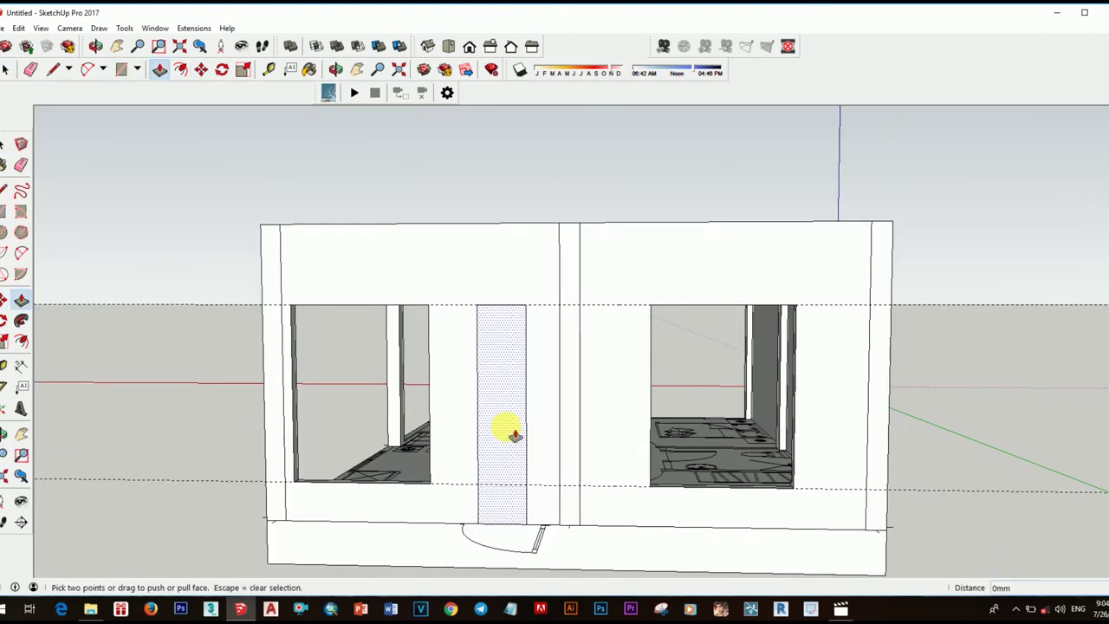
{"action": "left_click", "coordinate": [513, 435]}
{"action": "left_click", "coordinate": [527, 441]}
{"action": "scroll", "coordinate": [526, 441], "scroll_direction": "down", "scroll_amount": 2}
{"action": "scroll", "coordinate": [502, 485], "scroll_direction": "up", "scroll_amount": 4}
{"action": "scroll", "coordinate": [606, 473], "scroll_direction": "up", "scroll_amount": 3}
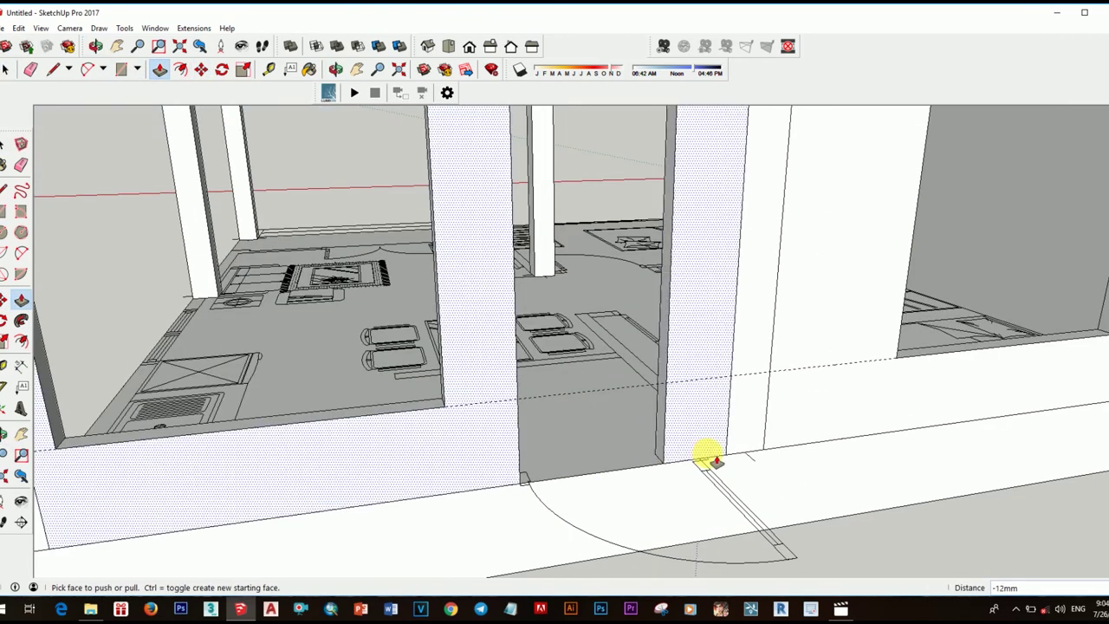
{"action": "scroll", "coordinate": [606, 433], "scroll_direction": "down", "scroll_amount": 2}
{"action": "scroll", "coordinate": [621, 502], "scroll_direction": "down", "scroll_amount": 4}
{"action": "scroll", "coordinate": [630, 433], "scroll_direction": "down", "scroll_amount": 2}
- Select the two back wall faces and move them with the Move tool
{"action": "middle_click_drag", "start_coordinate": [631, 433], "coordinate": [628, 505]}
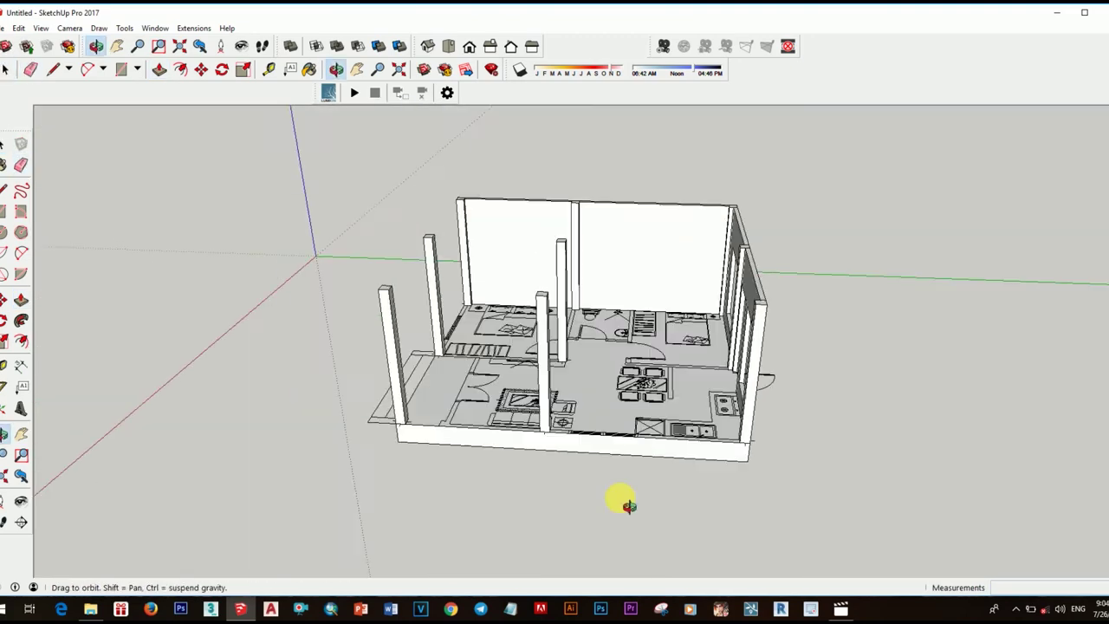
{"action": "left_click", "coordinate": [624, 260]}
{"action": "left_click", "coordinate": [522, 255], "text": "shift"}
{"action": "key", "text": "m"}
{"action": "scroll", "coordinate": [514, 269], "scroll_direction": "up", "scroll_amount": 5}
{"action": "scroll", "coordinate": [516, 277], "scroll_direction": "up", "scroll_amount": 2}
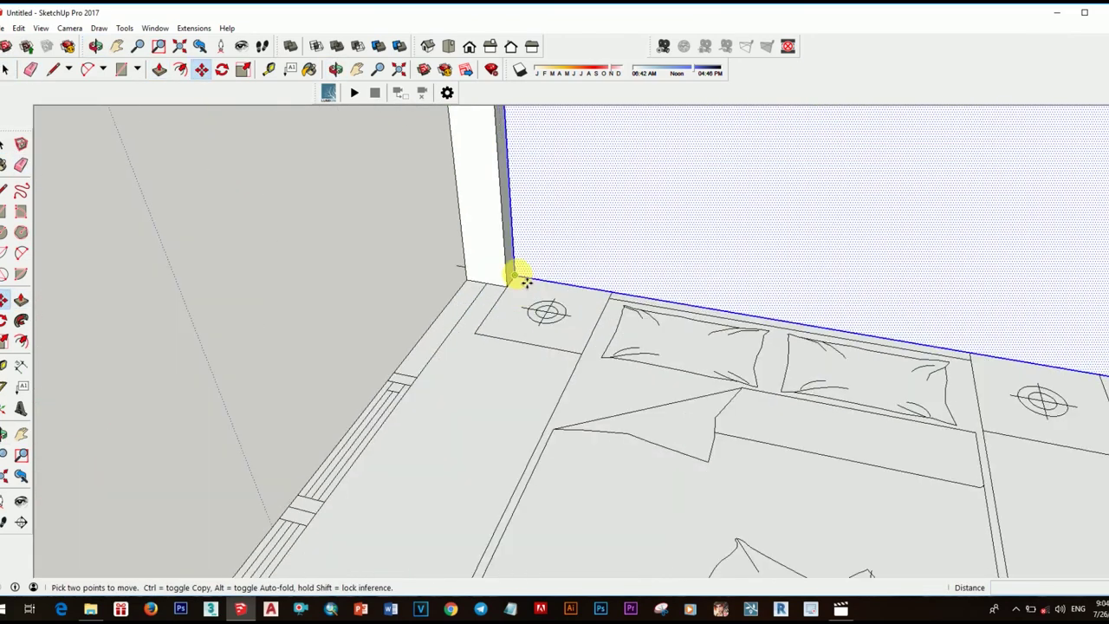
{"action": "scroll", "coordinate": [516, 277], "scroll_direction": "down", "scroll_amount": 5}
{"action": "scroll", "coordinate": [482, 346], "scroll_direction": "up", "scroll_amount": 5}
{"action": "scroll", "coordinate": [421, 367], "scroll_direction": "down", "scroll_amount": 4}
- Delete the selected back wall face and the right-hand wall face
{"action": "mouse_move", "coordinate": [421, 366]}
{"action": "middle_mouse_down"}
{"action": "mouse_move", "coordinate": [705, 433]}
{"action": "mouse_move", "coordinate": [582, 397]}
{"action": "mouse_move", "coordinate": [740, 417]}
{"action": "mouse_move", "coordinate": [733, 408]}
{"action": "middle_mouse_up"}
{"action": "scroll", "coordinate": [699, 376], "scroll_direction": "up", "scroll_amount": 3}
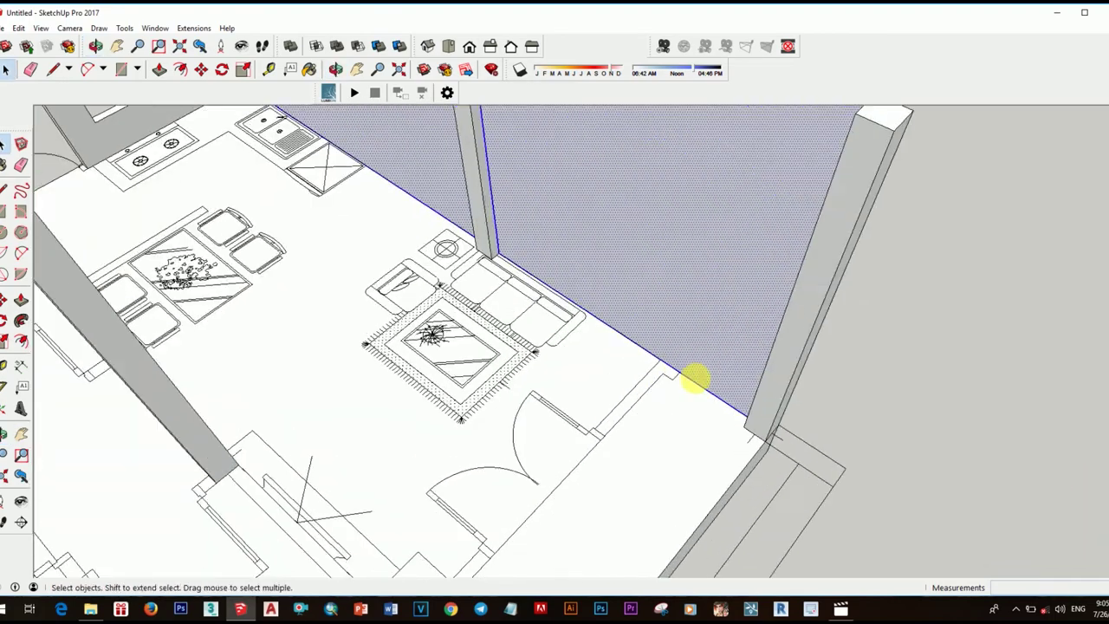
{"action": "scroll", "coordinate": [735, 240], "scroll_direction": "down", "scroll_amount": 2}
{"action": "key", "text": "space"}
{"action": "left_click", "coordinate": [732, 296]}
{"action": "key", "text": "Delete"}
- Draw a vertical line at the floor corner and move geometry to start the partition walls
{"action": "scroll", "coordinate": [742, 347], "scroll_direction": "up", "scroll_amount": 2}
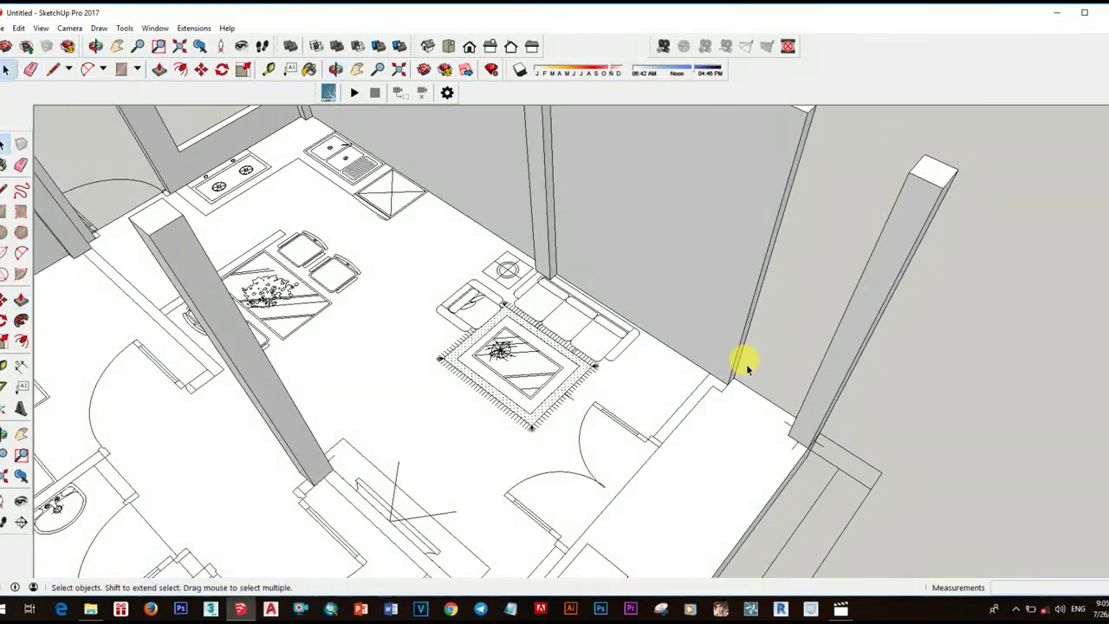
{"action": "key", "text": "l"}
{"action": "left_click", "coordinate": [693, 436]}
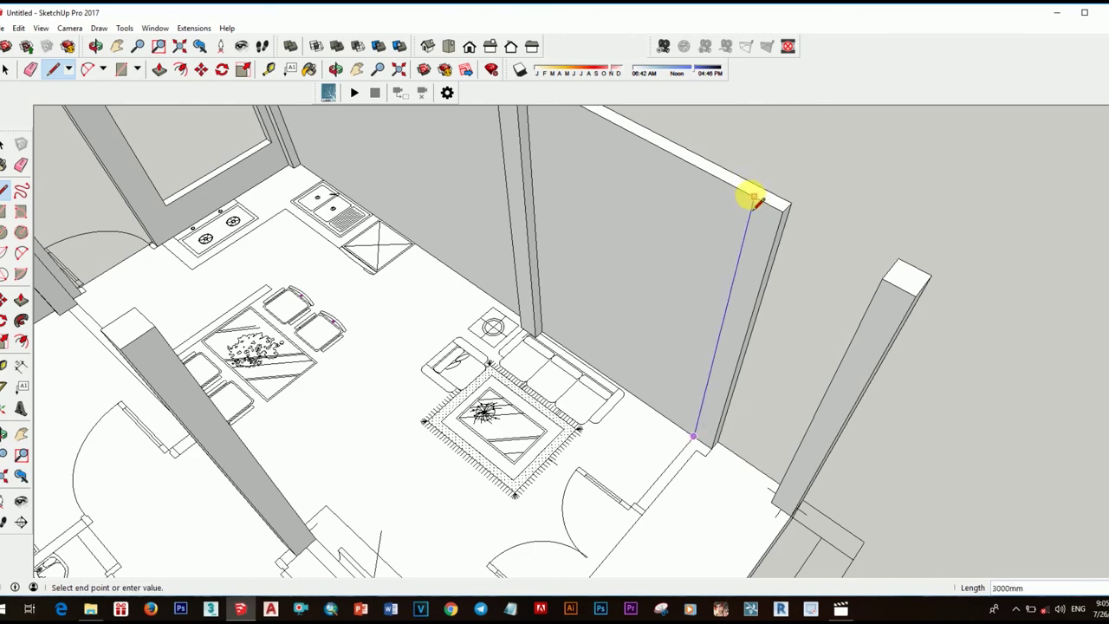
{"action": "key", "text": "p"}
{"action": "scroll", "coordinate": [717, 420], "scroll_direction": "down", "scroll_amount": 2}
{"action": "key", "text": "space"}
{"action": "scroll", "coordinate": [695, 413], "scroll_direction": "down", "scroll_amount": 5}
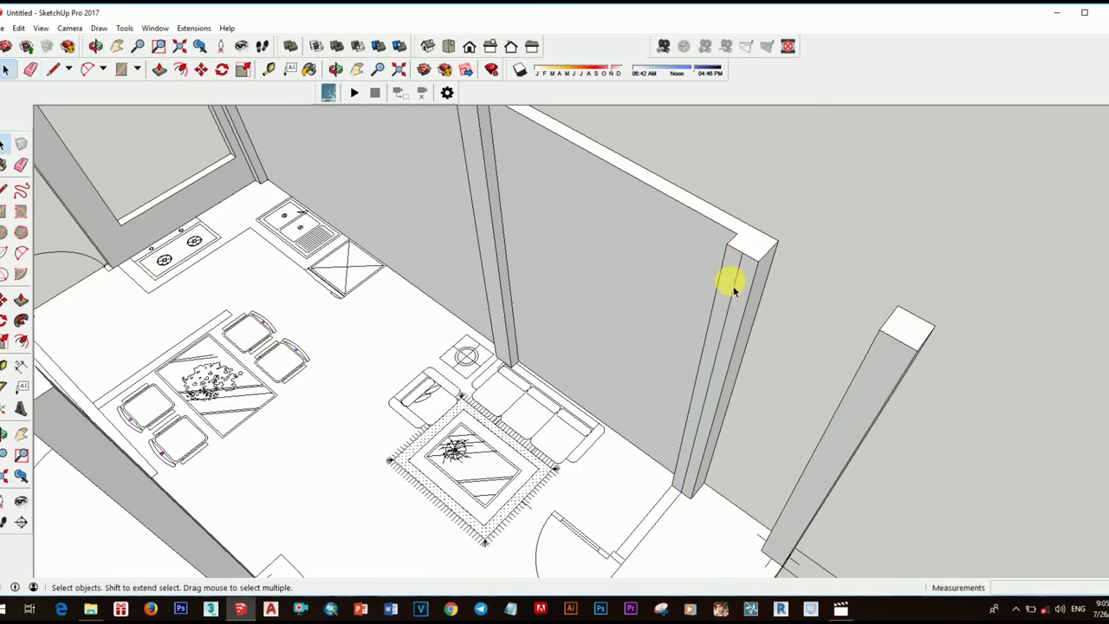
{"action": "mouse_move", "coordinate": [725, 280]}
{"action": "middle_mouse_down"}
{"action": "mouse_move", "coordinate": [676, 458]}
{"action": "mouse_move", "coordinate": [636, 459]}
{"action": "mouse_move", "coordinate": [651, 297]}
{"action": "middle_mouse_up"}
{"action": "scroll", "coordinate": [651, 297], "scroll_direction": "up", "scroll_amount": 3}
{"action": "key", "text": "m"}
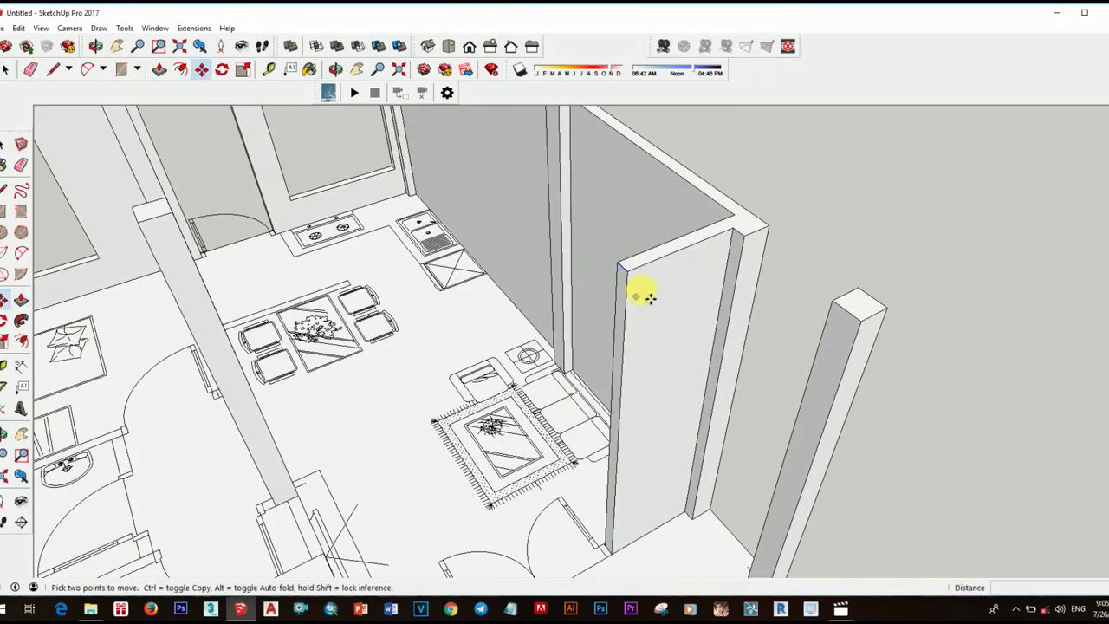
{"action": "key", "text": "space"}
{"action": "middle_click_drag", "start_coordinate": [369, 173], "coordinate": [557, 285]}
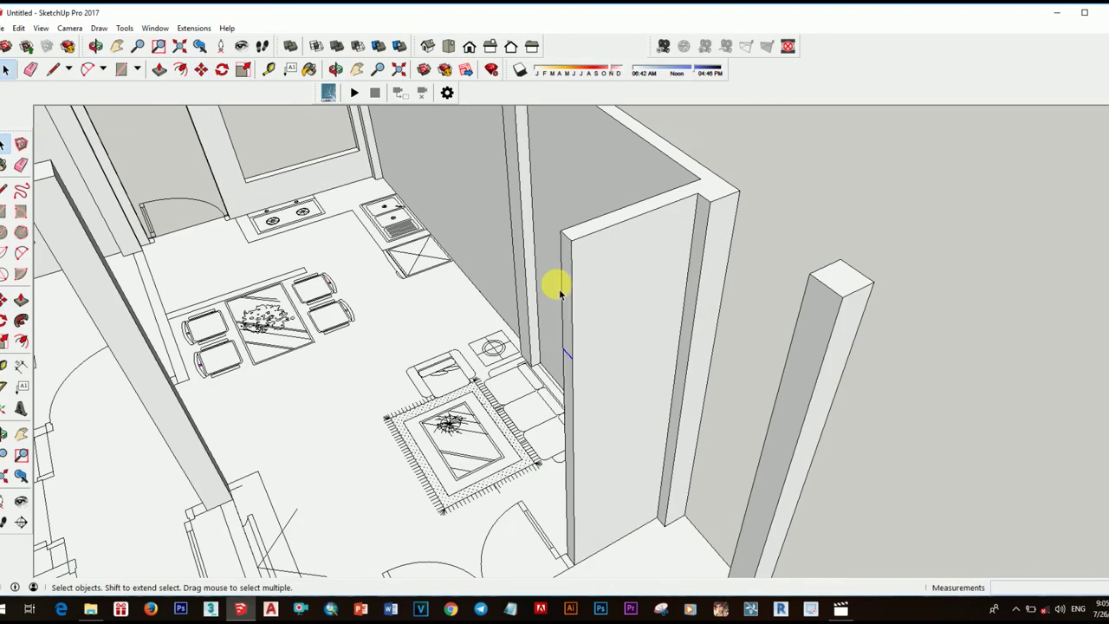
- Draw a new wall rectangle on the floor plan and raise it 2200 mm high
{"action": "key", "text": "p"}
{"action": "scroll", "coordinate": [557, 285], "scroll_direction": "down", "scroll_amount": 2}
{"action": "scroll", "coordinate": [555, 372], "scroll_direction": "down", "scroll_amount": 2}
{"action": "mouse_move", "coordinate": [491, 351]}
{"action": "middle_mouse_down"}
{"action": "mouse_move", "coordinate": [730, 400]}
{"action": "mouse_move", "coordinate": [421, 347]}
{"action": "middle_mouse_up"}
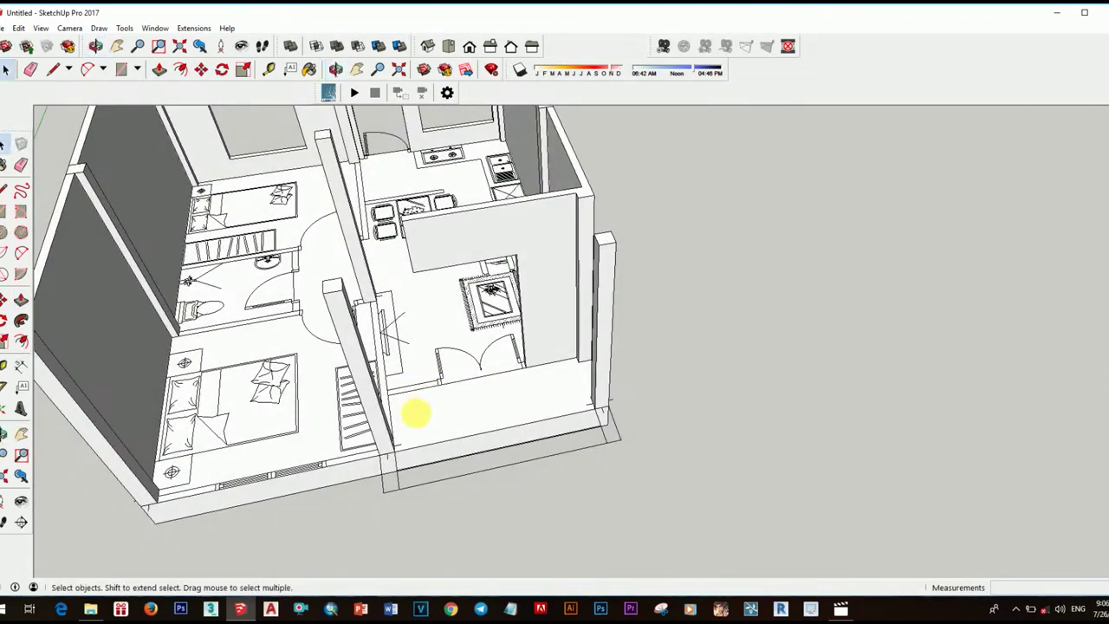
{"action": "key", "text": "r"}
{"action": "scroll", "coordinate": [421, 347], "scroll_direction": "up", "scroll_amount": 3}
{"action": "left_click", "coordinate": [384, 384]}
{"action": "scroll", "coordinate": [453, 364], "scroll_direction": "up", "scroll_amount": 2}
{"action": "key", "text": "r"}
{"action": "scroll", "coordinate": [433, 398], "scroll_direction": "down", "scroll_amount": 3}
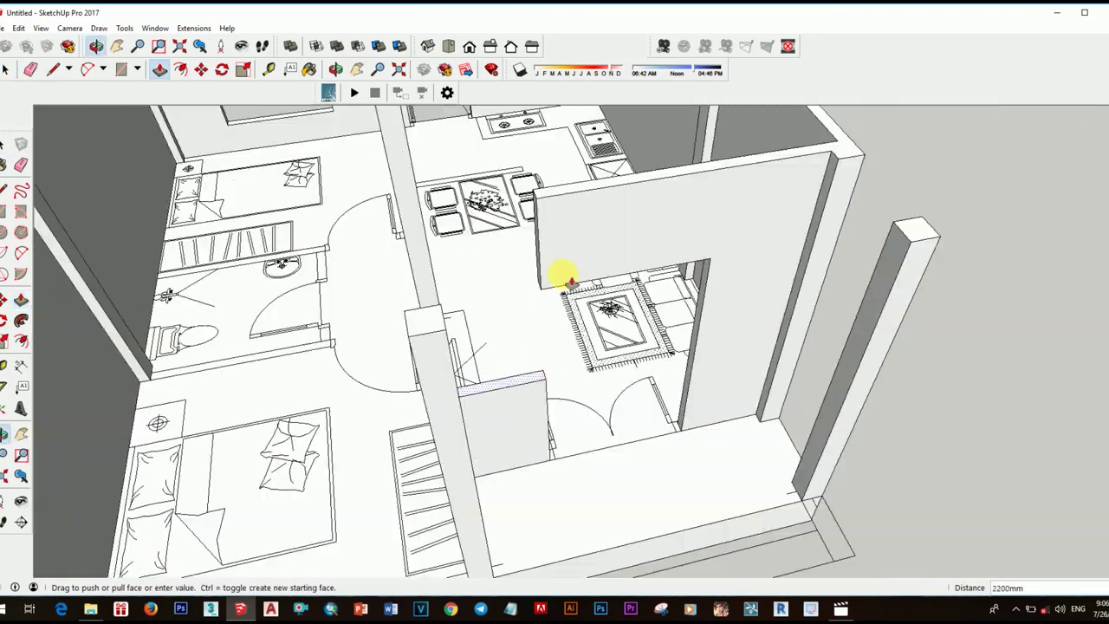
{"action": "middle_click_drag", "start_coordinate": [560, 277], "coordinate": [718, 359]}
{"action": "scroll", "coordinate": [718, 358], "scroll_direction": "up", "scroll_amount": 2}
{"action": "middle_click_drag", "start_coordinate": [646, 401], "coordinate": [819, 487]}
- Push/Pull the hallway walls and erase leftover edges to tidy the partitions
{"action": "key", "text": "space"}
{"action": "scroll", "coordinate": [733, 374], "scroll_direction": "up", "scroll_amount": 3}
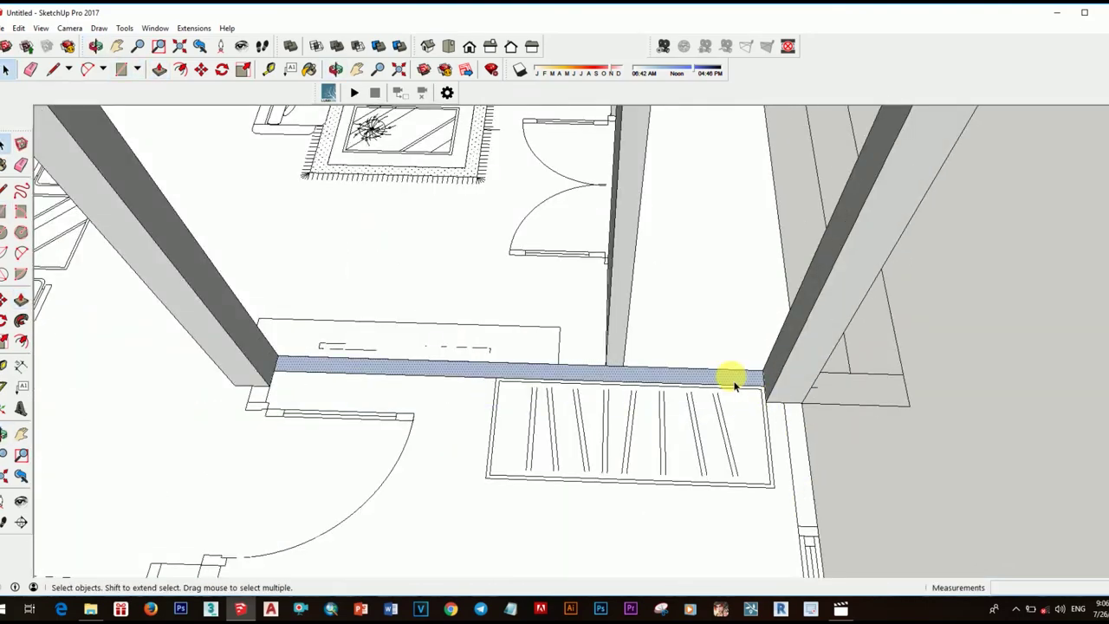
{"action": "key", "text": "p"}
{"action": "scroll", "coordinate": [743, 272], "scroll_direction": "down", "scroll_amount": 3}
{"action": "middle_click_drag", "start_coordinate": [742, 272], "coordinate": [520, 358]}
{"action": "key", "text": "e"}
{"action": "middle_click_drag", "start_coordinate": [629, 337], "coordinate": [329, 321]}
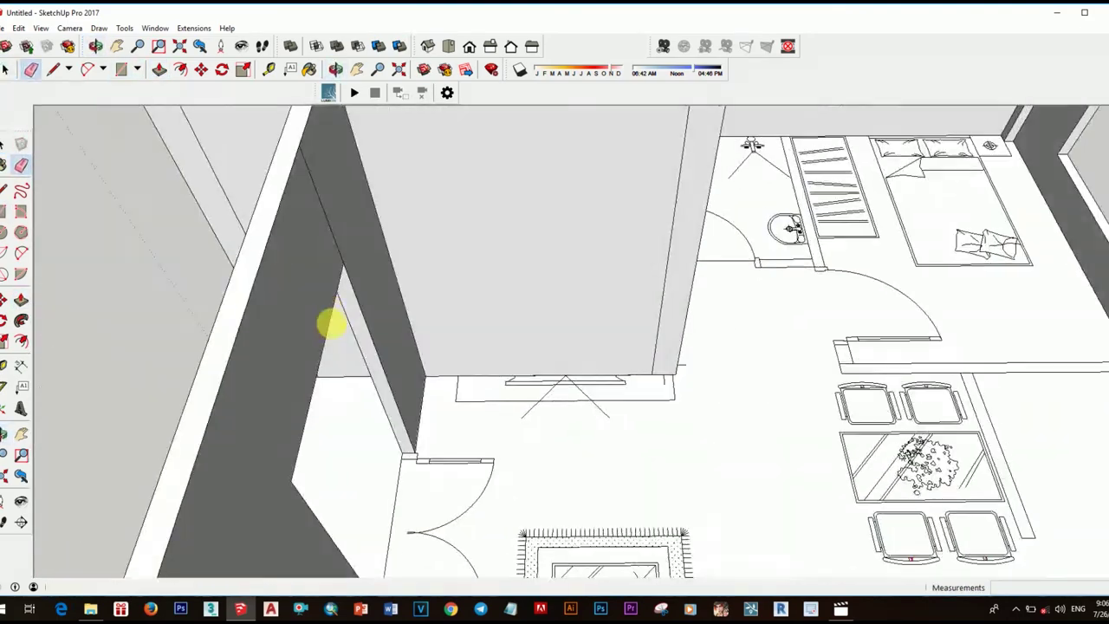
{"action": "scroll", "coordinate": [416, 367], "scroll_direction": "down", "scroll_amount": 5}
{"action": "key", "text": "space"}
{"action": "scroll", "coordinate": [441, 290], "scroll_direction": "up", "scroll_amount": 3}
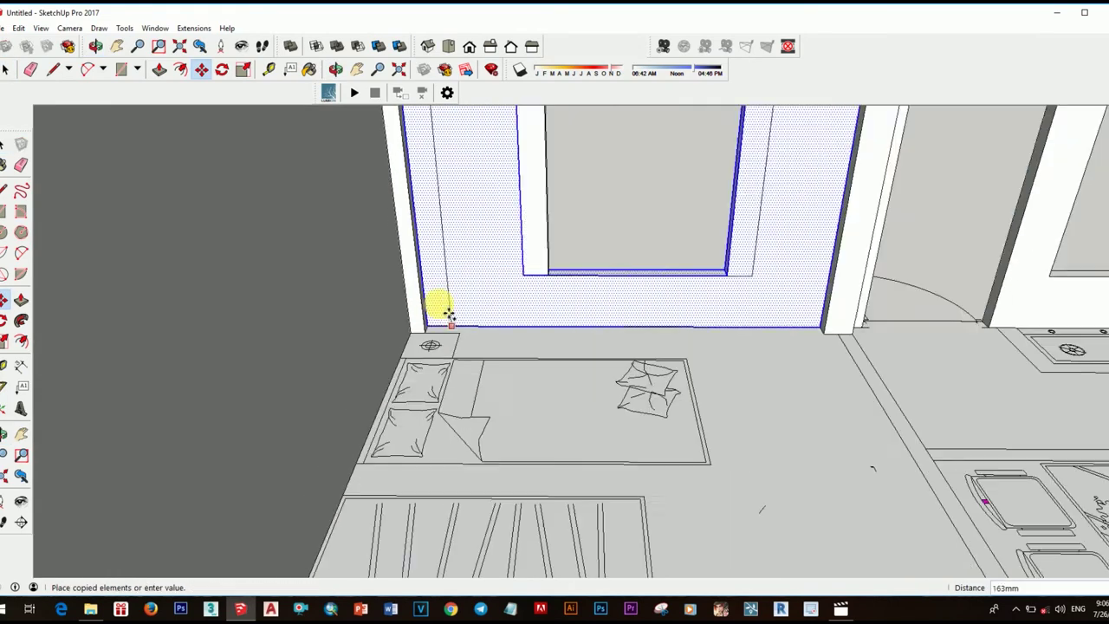
{"action": "scroll", "coordinate": [440, 302], "scroll_direction": "up", "scroll_amount": 2}
{"action": "scroll", "coordinate": [396, 425], "scroll_direction": "down", "scroll_amount": 5}
{"action": "key", "text": "space"}
{"action": "mouse_move", "coordinate": [462, 364]}
{"action": "middle_mouse_down"}
{"action": "mouse_move", "coordinate": [907, 453]}
{"action": "mouse_move", "coordinate": [574, 425]}
{"action": "middle_mouse_up"}
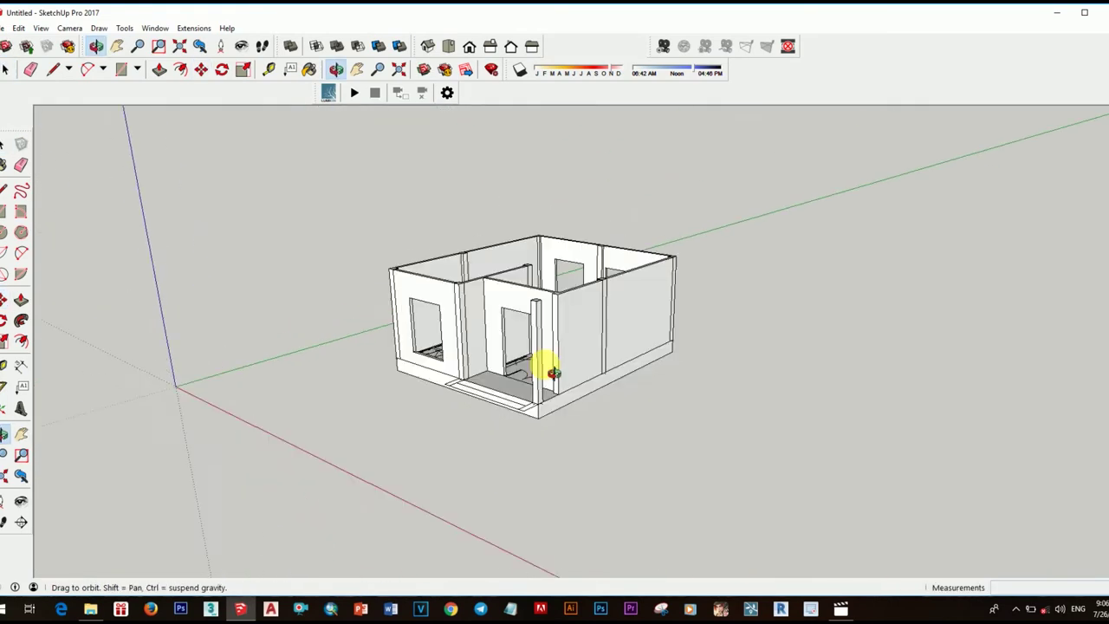
- Push/Pull the 1205×1205 mm window rectangle through the side wall
{"action": "scroll", "coordinate": [596, 419], "scroll_direction": "up", "scroll_amount": 4}
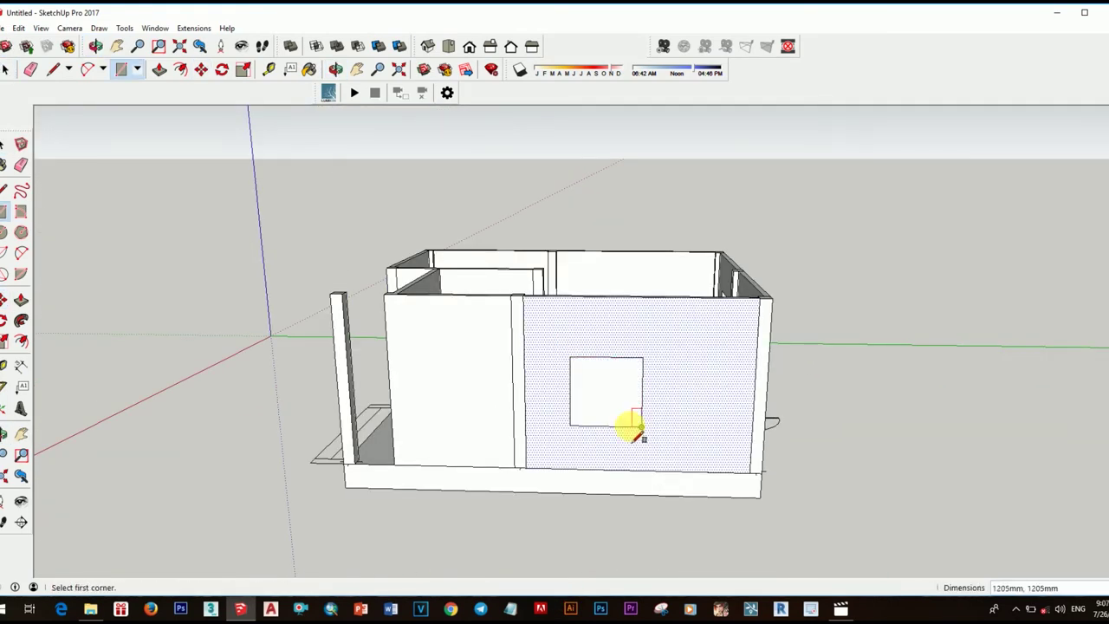
{"action": "key", "text": "p"}
{"action": "left_click_drag", "start_coordinate": [635, 423], "coordinate": [735, 303]}
{"action": "scroll", "coordinate": [743, 408], "scroll_direction": "down", "scroll_amount": 3}
{"action": "middle_click_drag", "start_coordinate": [743, 408], "coordinate": [768, 445]}
{"action": "scroll", "coordinate": [651, 310], "scroll_direction": "up", "scroll_amount": 3}
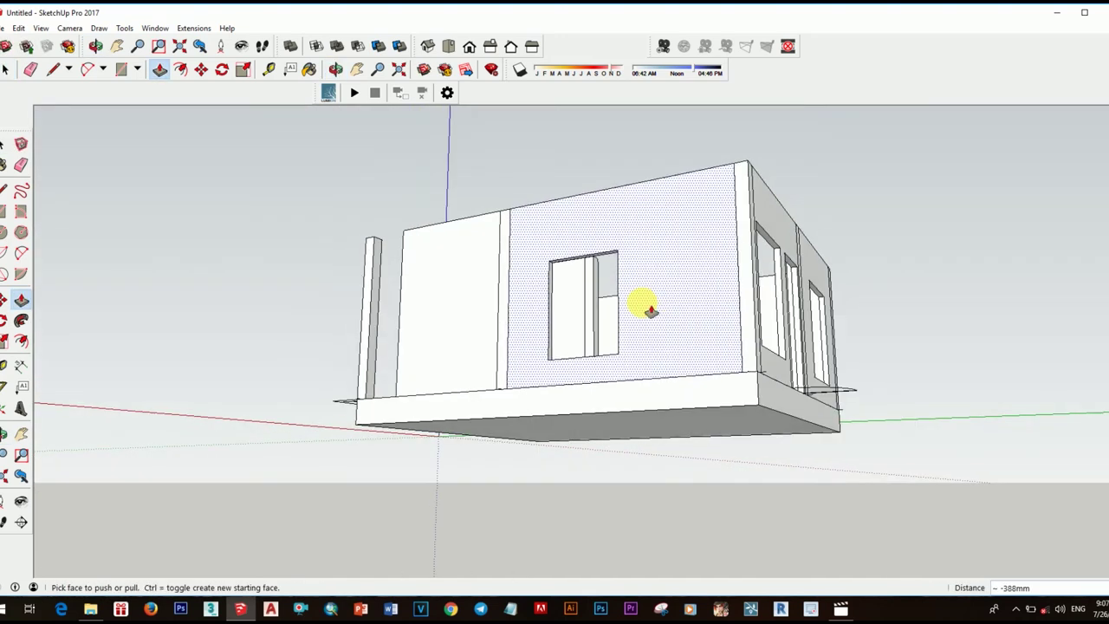
{"action": "left_click", "coordinate": [763, 230]}
{"action": "scroll", "coordinate": [594, 433], "scroll_direction": "up", "scroll_amount": 5}
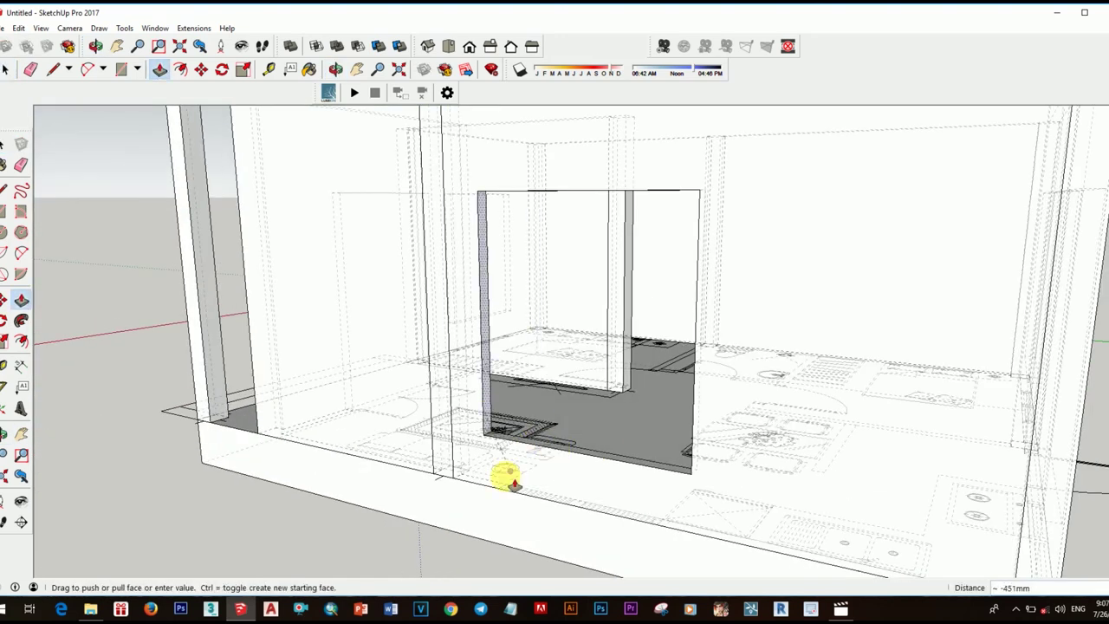
{"action": "scroll", "coordinate": [755, 458], "scroll_direction": "down", "scroll_amount": 2}
{"action": "scroll", "coordinate": [792, 416], "scroll_direction": "down", "scroll_amount": 2}
{"action": "key", "text": "space"}
{"action": "scroll", "coordinate": [700, 415], "scroll_direction": "down", "scroll_amount": 3}
{"action": "scroll", "coordinate": [756, 427], "scroll_direction": "down", "scroll_amount": 2}
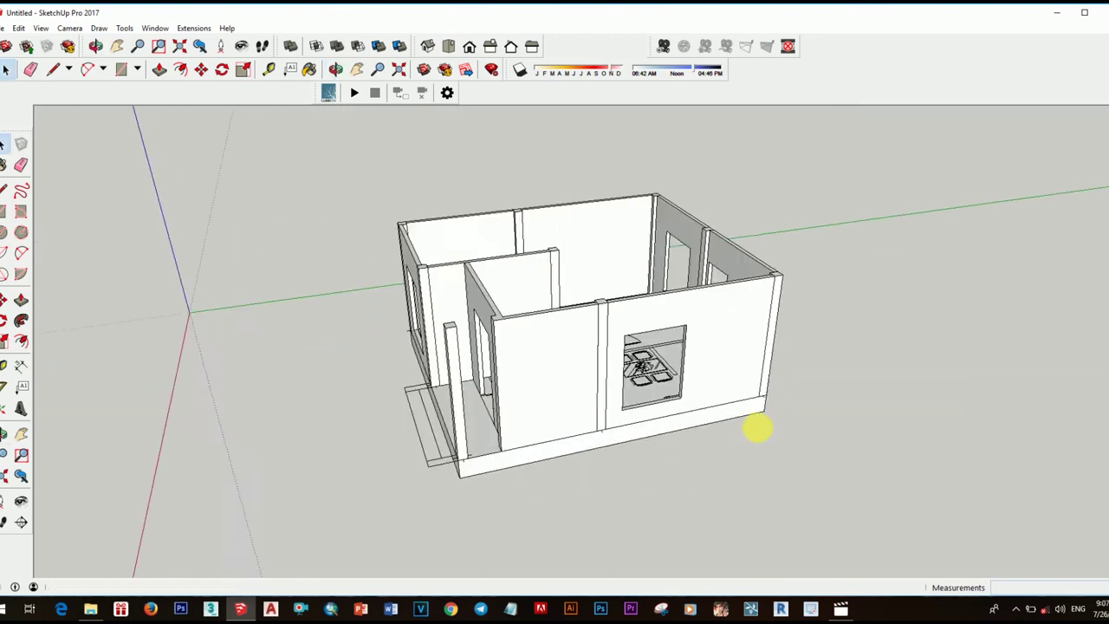
{"action": "scroll", "coordinate": [756, 427], "scroll_direction": "up", "scroll_amount": 5}
{"action": "scroll", "coordinate": [663, 306], "scroll_direction": "up", "scroll_amount": 2}
{"action": "key", "text": "r"}
{"action": "middle_click_drag", "start_coordinate": [520, 396], "coordinate": [584, 404]}
- Draw a rectangle on the front step top and raise it into a box
{"action": "left_click", "coordinate": [381, 293]}
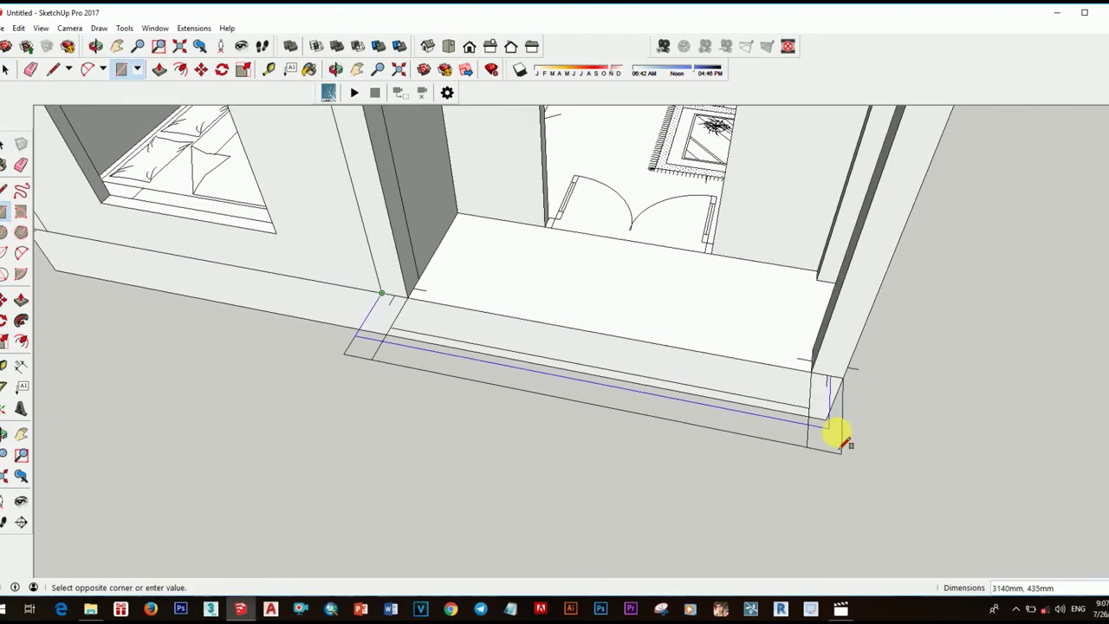
{"action": "left_click", "coordinate": [842, 454]}
{"action": "scroll", "coordinate": [676, 279], "scroll_direction": "down", "scroll_amount": 3}
{"action": "left_click", "coordinate": [656, 388]}
{"action": "key", "text": "p"}
{"action": "left_click_drag", "start_coordinate": [656, 388], "coordinate": [748, 458]}
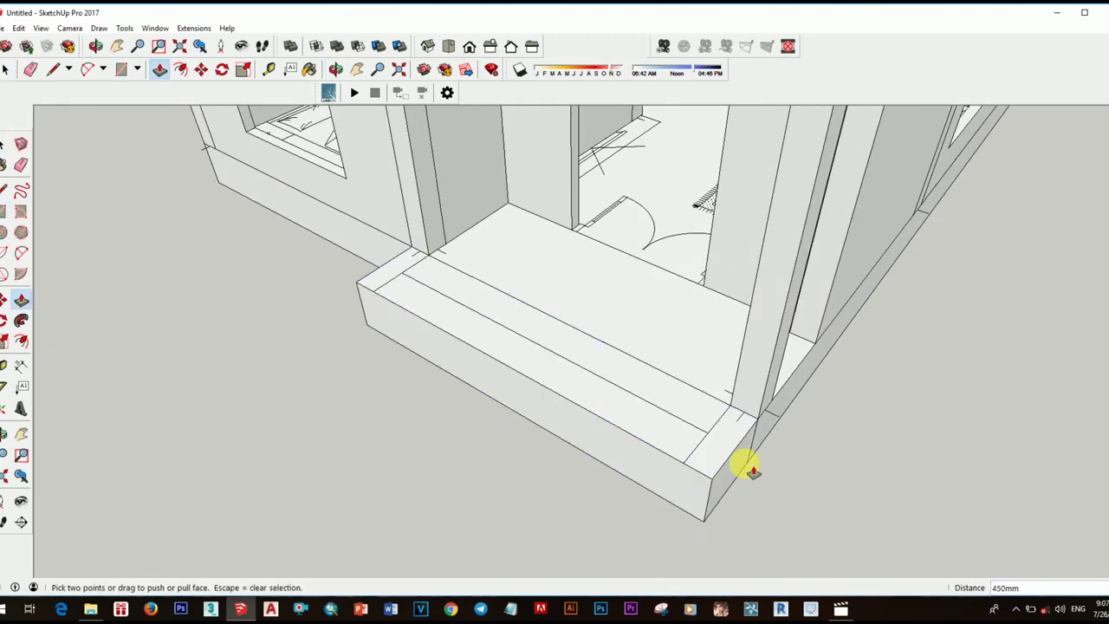
{"action": "key", "text": "r"}
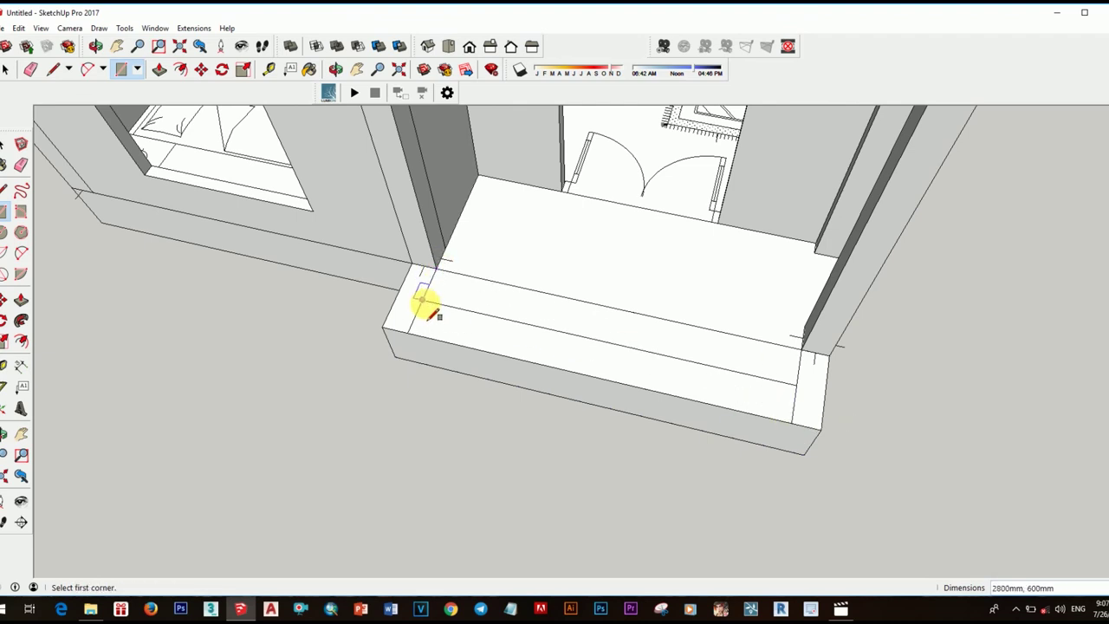
- Push the front step face back 300 mm to form the lower tier
{"action": "left_click_drag", "start_coordinate": [685, 391], "coordinate": [682, 412]}
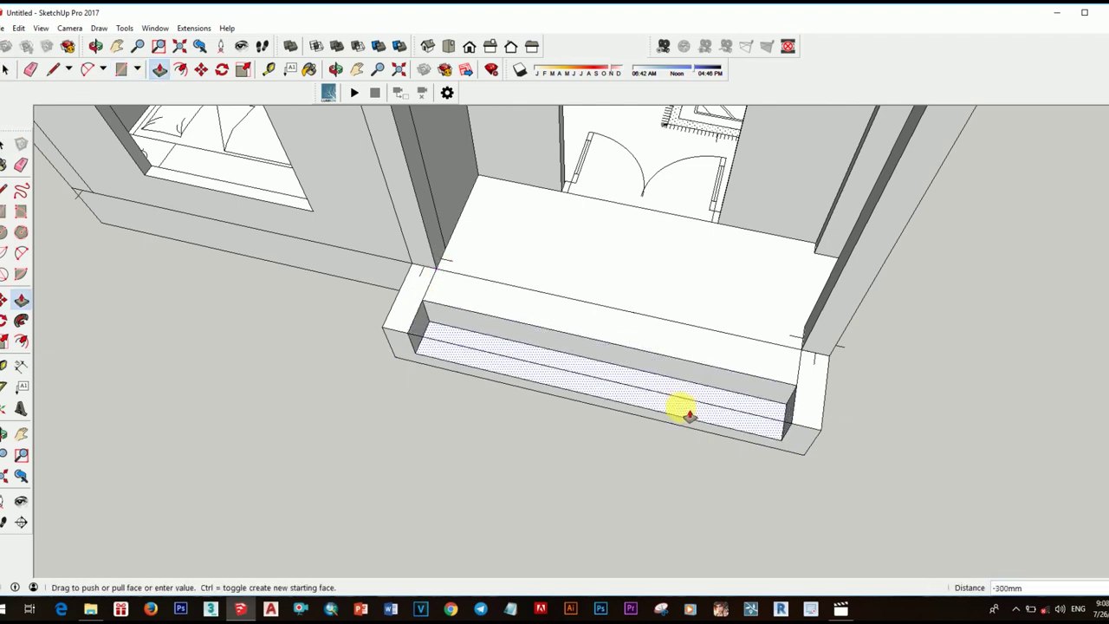
{"action": "left_click_drag", "start_coordinate": [653, 374], "coordinate": [676, 355]}
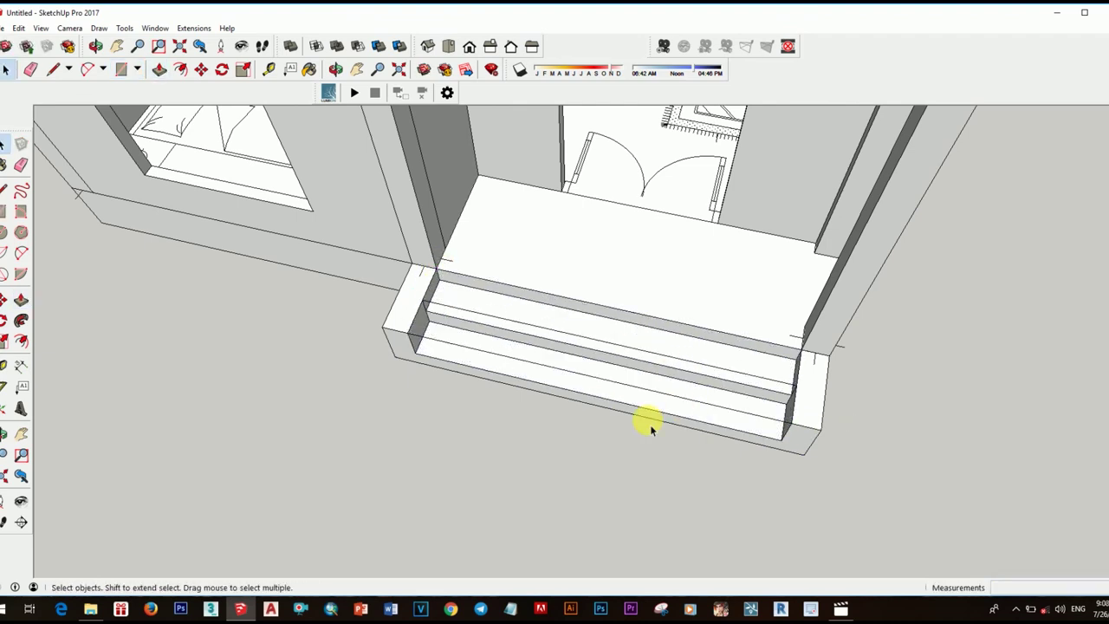
{"action": "middle_click_drag", "start_coordinate": [650, 429], "coordinate": [467, 255]}
{"action": "scroll", "coordinate": [494, 272], "scroll_direction": "up", "scroll_amount": 3}
{"action": "scroll", "coordinate": [632, 288], "scroll_direction": "up", "scroll_amount": 2}
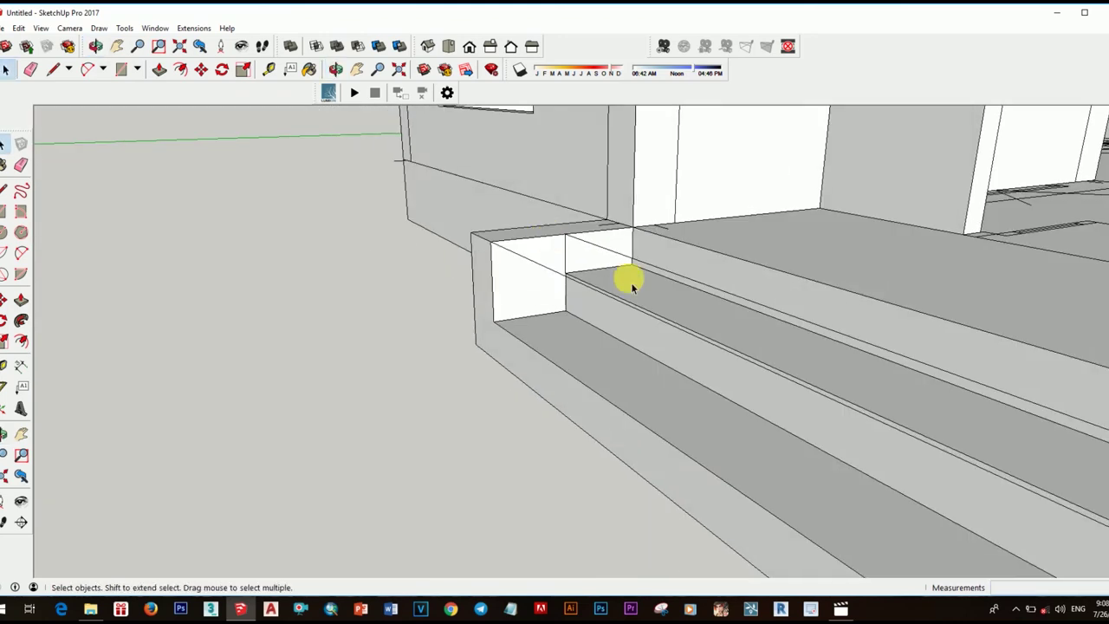
{"action": "left_click", "coordinate": [505, 275]}
{"action": "scroll", "coordinate": [504, 276], "scroll_direction": "down", "scroll_amount": 5}
{"action": "middle_click_drag", "start_coordinate": [742, 247], "coordinate": [594, 317]}
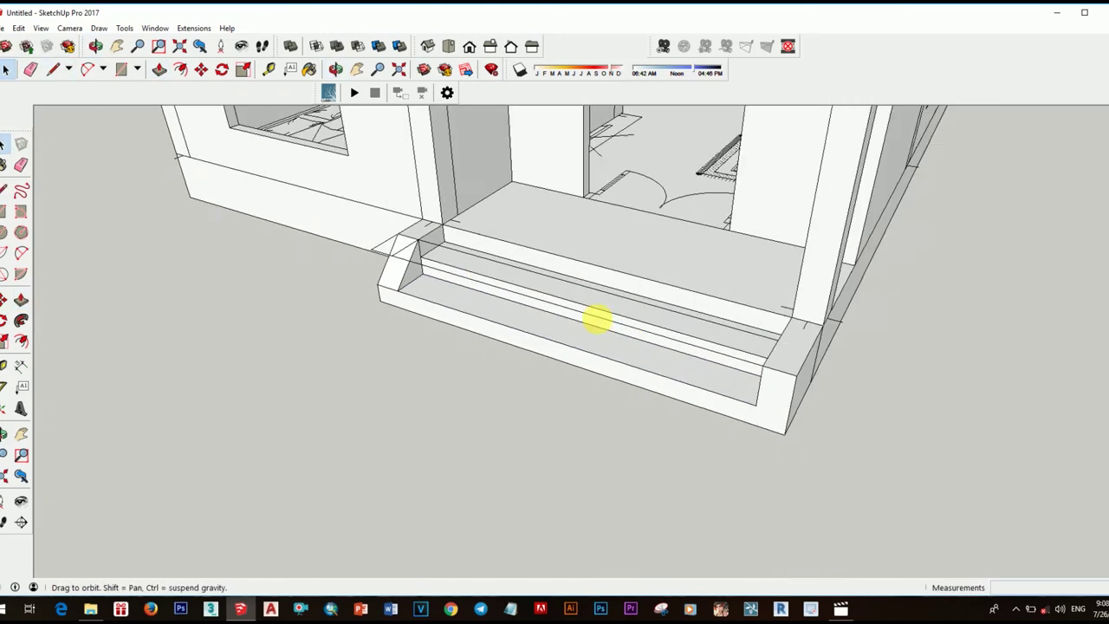
{"action": "scroll", "coordinate": [594, 317], "scroll_direction": "up", "scroll_amount": 3}
- Delete the leftover end face and erase the stray edges at the step corner
{"action": "key", "text": "l"}
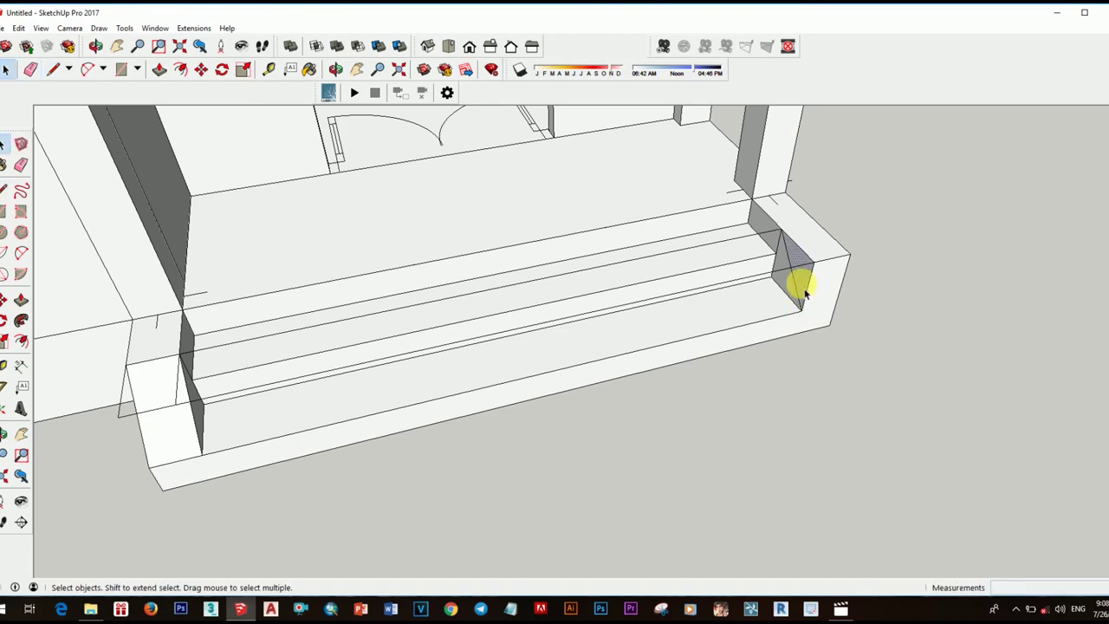
{"action": "left_click", "coordinate": [851, 283]}
{"action": "middle_click_drag", "start_coordinate": [851, 283], "coordinate": [569, 267]}
{"action": "scroll", "coordinate": [636, 278], "scroll_direction": "up", "scroll_amount": 3}
{"action": "key", "text": "space"}
{"action": "key", "text": "e"}
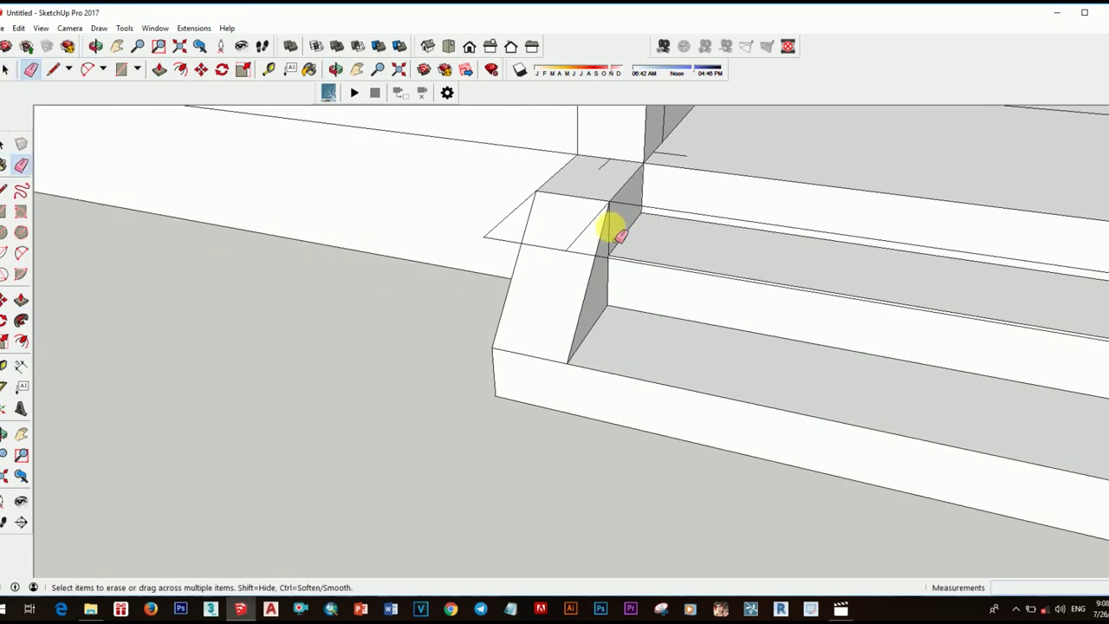
{"action": "key", "text": "space"}
{"action": "scroll", "coordinate": [701, 329], "scroll_direction": "down", "scroll_amount": 5}
{"action": "mouse_move", "coordinate": [701, 329]}
{"action": "middle_mouse_down"}
{"action": "mouse_move", "coordinate": [735, 322]}
{"action": "mouse_move", "coordinate": [650, 344]}
{"action": "middle_mouse_up"}
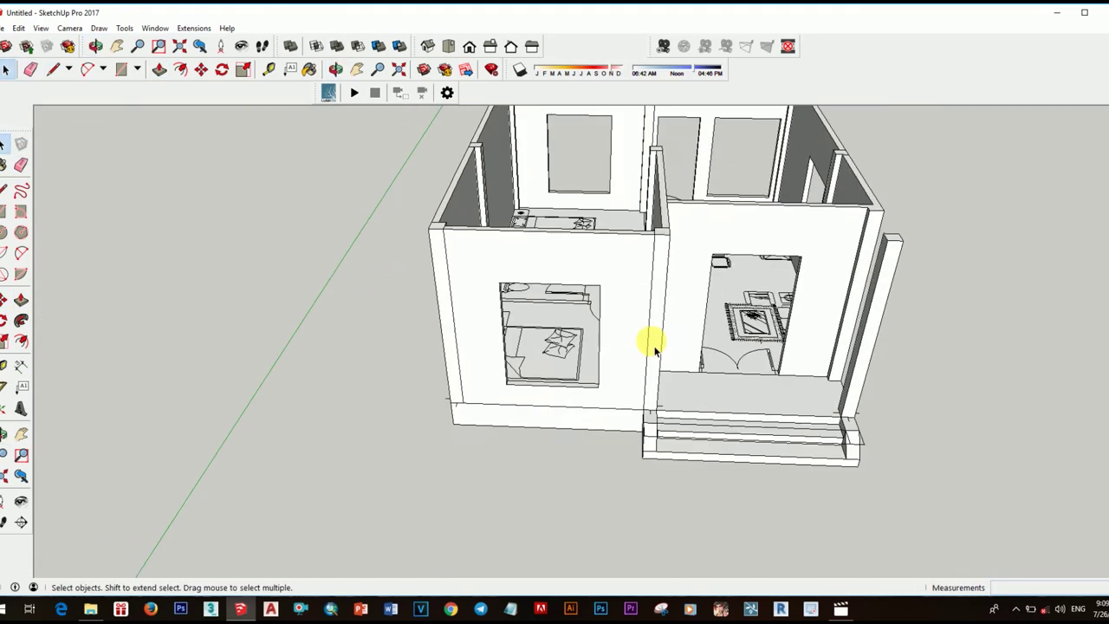
- Paste a copy of the step to the right, then undo the accidental paste
{"action": "scroll", "coordinate": [570, 249], "scroll_direction": "up", "scroll_amount": 4}
{"action": "key", "text": "ctrl+c"}
{"action": "key", "text": "ctrl+v"}
{"action": "left_click", "coordinate": [948, 507]}
{"action": "scroll", "coordinate": [822, 364], "scroll_direction": "up", "scroll_amount": 3}
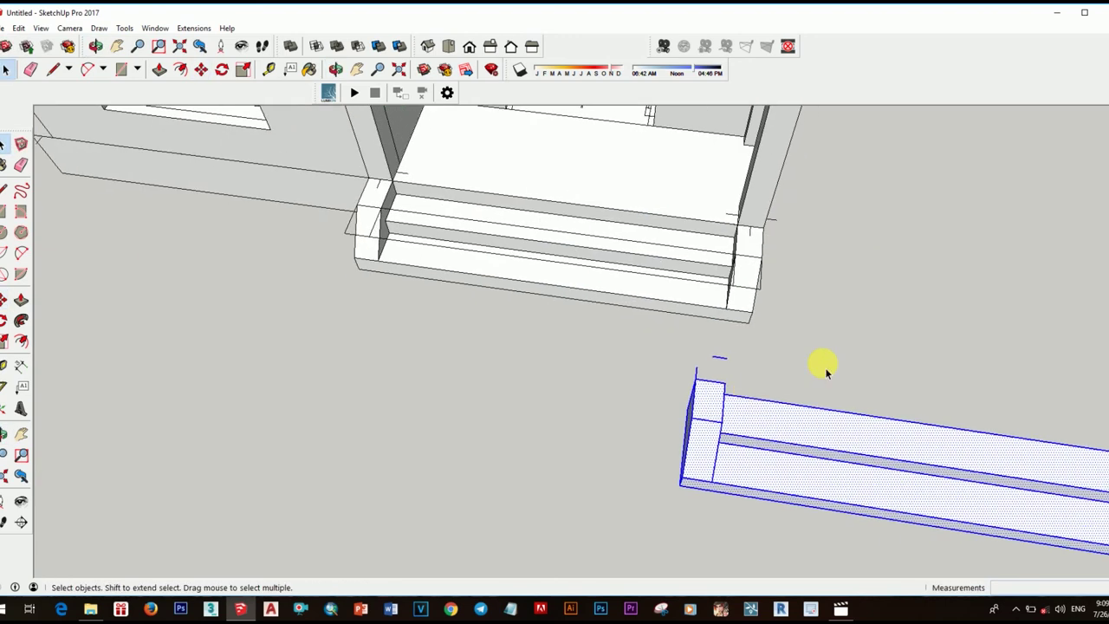
{"action": "middle_click_drag", "start_coordinate": [726, 366], "coordinate": [620, 288]}
{"action": "key", "text": "space"}
{"action": "key", "text": "ctrl+z"}
- Delete the angled end piece from the steps
{"action": "scroll", "coordinate": [440, 357], "scroll_direction": "up", "scroll_amount": 3}
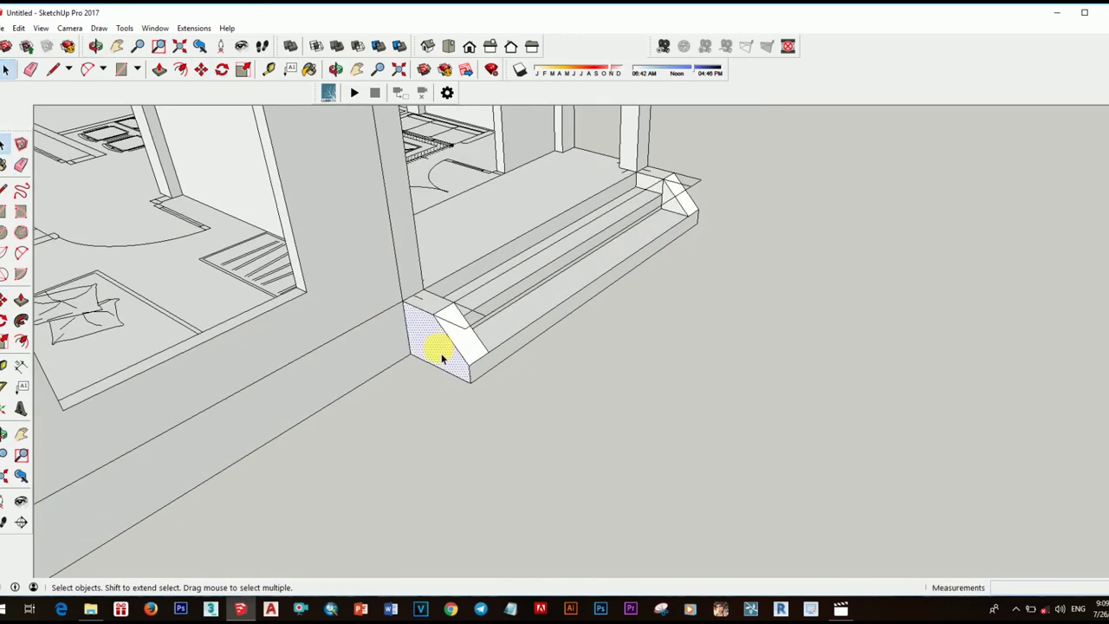
{"action": "mouse_move", "coordinate": [456, 317]}
{"action": "middle_mouse_down"}
{"action": "mouse_move", "coordinate": [612, 282]}
{"action": "mouse_move", "coordinate": [648, 312]}
{"action": "mouse_move", "coordinate": [642, 349]}
{"action": "mouse_move", "coordinate": [907, 322]}
{"action": "mouse_move", "coordinate": [649, 321]}
{"action": "mouse_move", "coordinate": [649, 248]}
{"action": "mouse_move", "coordinate": [589, 336]}
{"action": "mouse_move", "coordinate": [713, 396]}
{"action": "mouse_move", "coordinate": [668, 384]}
{"action": "mouse_move", "coordinate": [689, 395]}
{"action": "mouse_move", "coordinate": [719, 456]}
{"action": "mouse_move", "coordinate": [688, 389]}
{"action": "mouse_move", "coordinate": [742, 396]}
{"action": "mouse_move", "coordinate": [729, 374]}
{"action": "middle_mouse_up"}
{"action": "key", "text": "space"}
{"action": "key", "text": "space"}
{"action": "scroll", "coordinate": [635, 305], "scroll_direction": "up", "scroll_amount": 3}
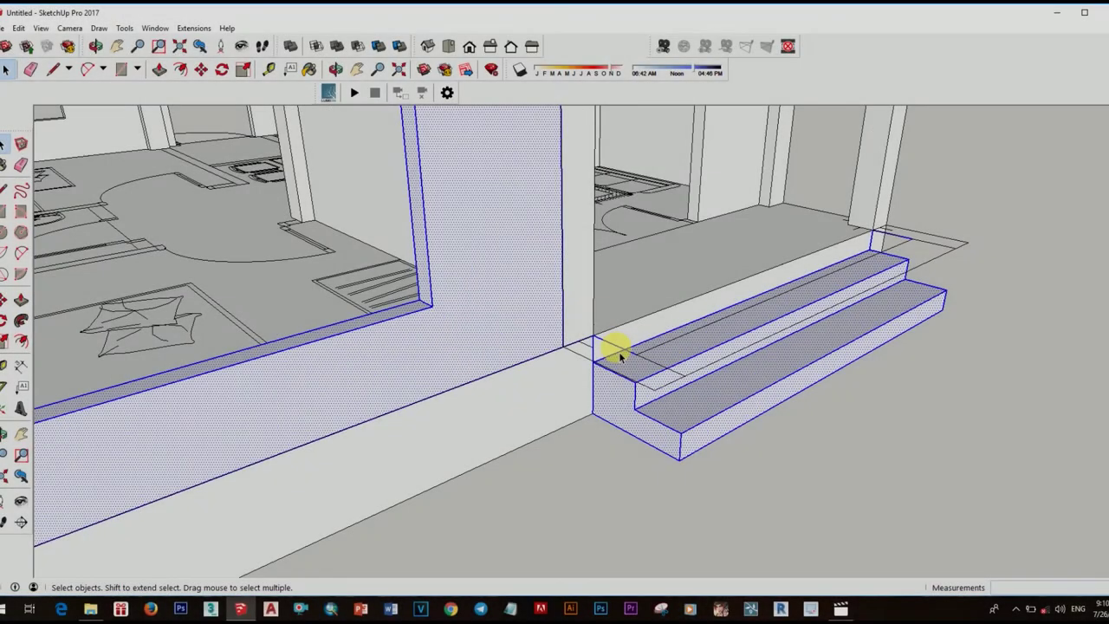
- Make the wall with the window into a group
{"action": "right_click", "coordinate": [621, 356]}
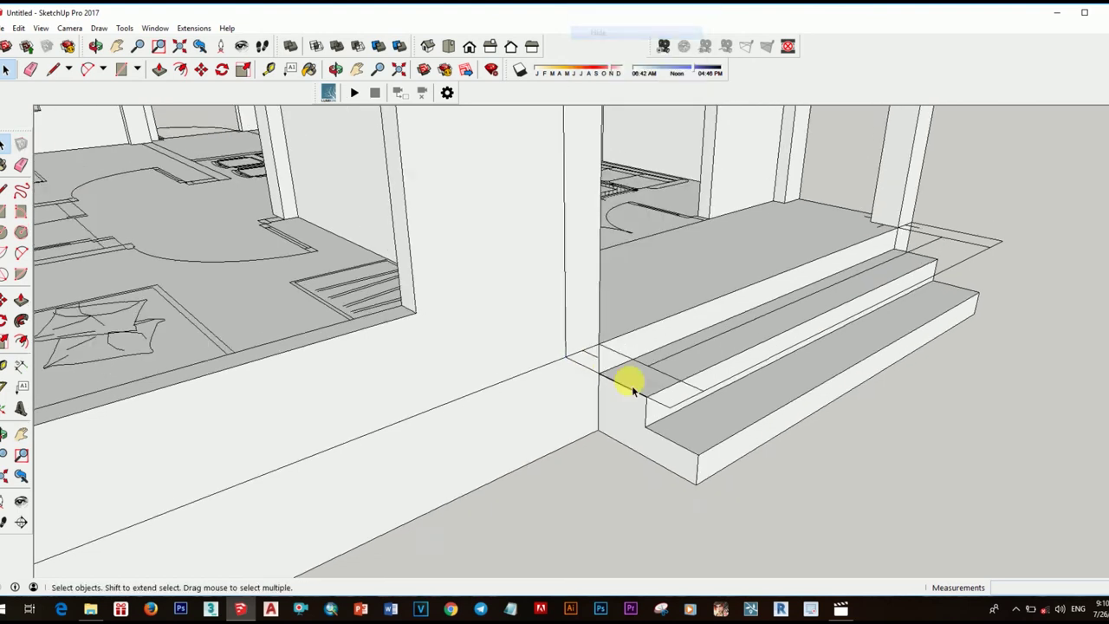
{"action": "right_click", "coordinate": [556, 363]}
{"action": "left_click", "coordinate": [584, 27]}
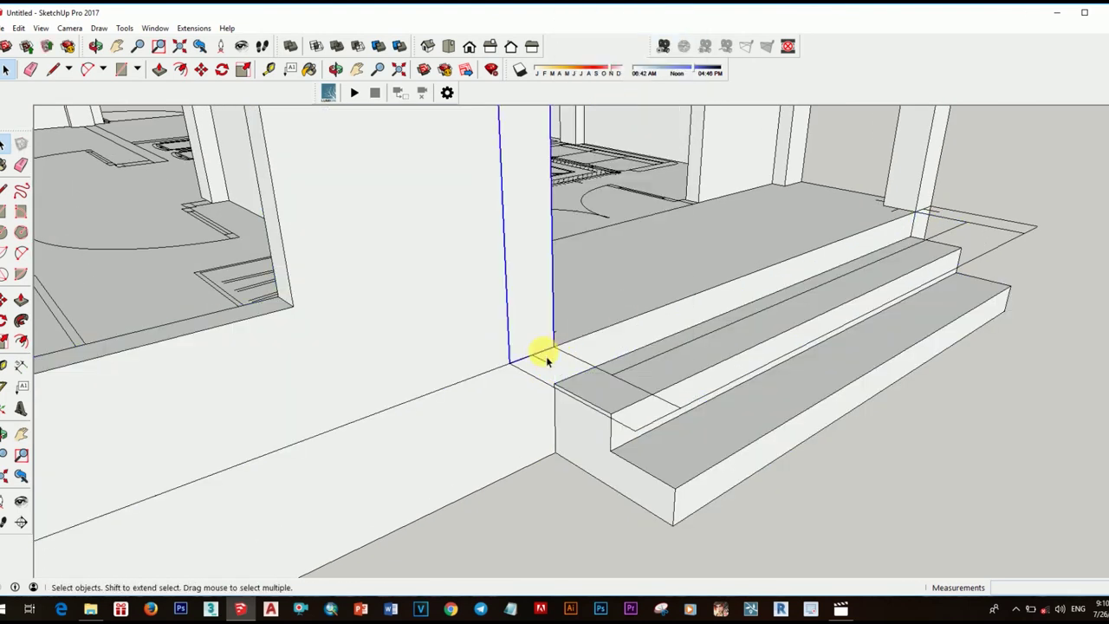
{"action": "left_click", "coordinate": [736, 396]}
{"action": "right_click", "coordinate": [758, 394]}
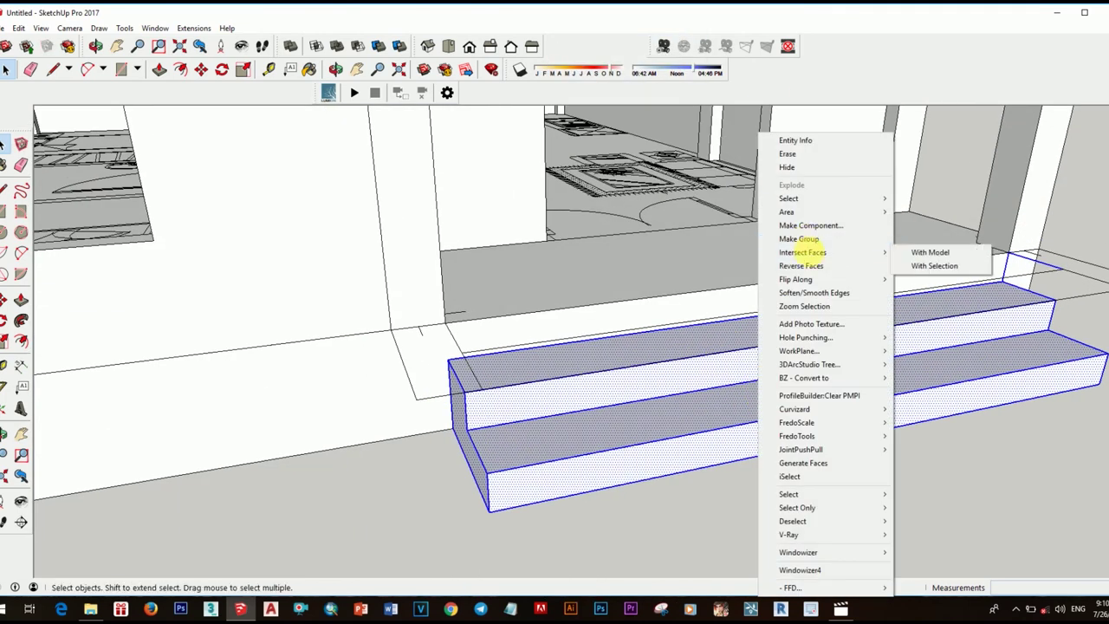
{"action": "key", "text": "Escape"}
{"action": "mouse_move", "coordinate": [758, 394]}
{"action": "middle_mouse_down"}
{"action": "mouse_move", "coordinate": [636, 371]}
{"action": "mouse_move", "coordinate": [519, 296]}
{"action": "middle_mouse_up"}
{"action": "key", "text": "r"}
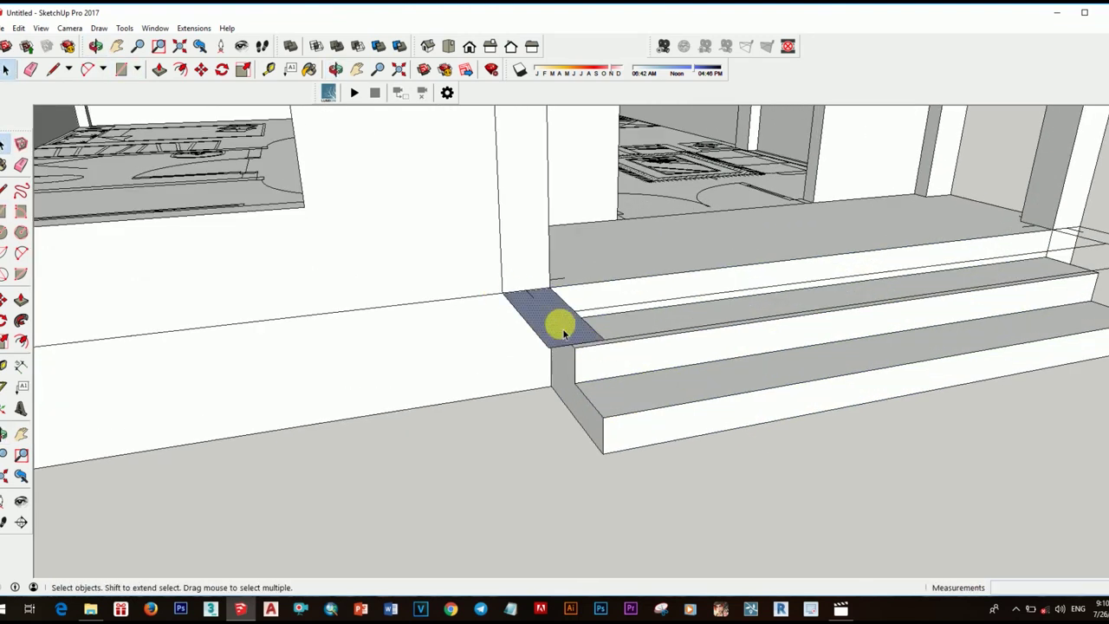
{"action": "key", "text": "p"}
{"action": "middle_click_drag", "start_coordinate": [601, 453], "coordinate": [641, 404]}
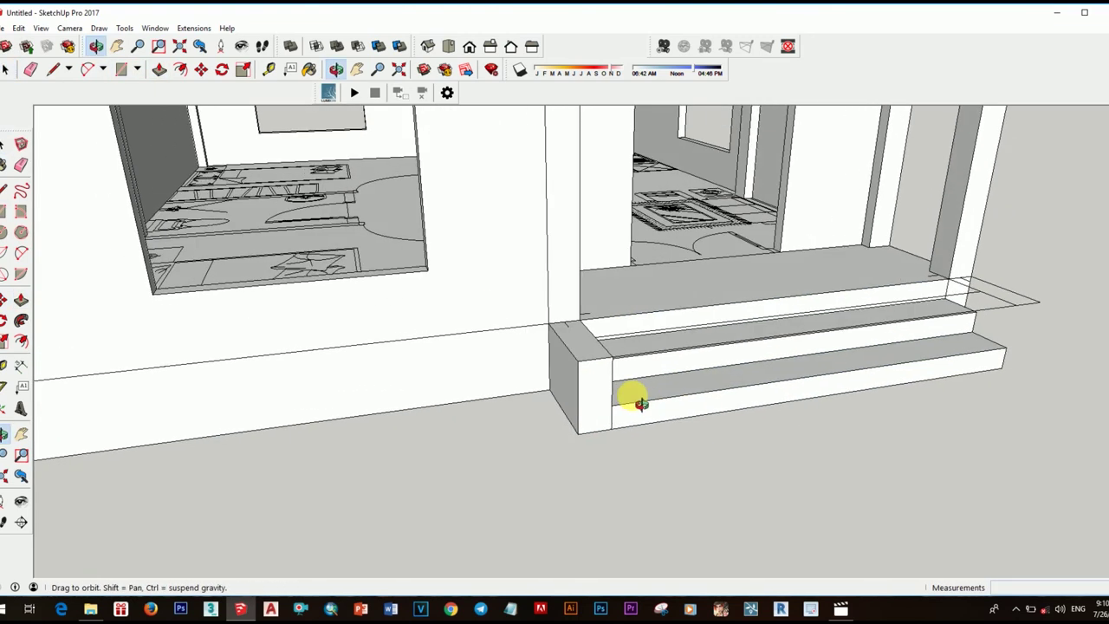
{"action": "left_click", "coordinate": [482, 272]}
{"action": "right_click", "coordinate": [483, 272]}
{"action": "left_click", "coordinate": [523, 238]}
- Draw a rectangle at the wall–step corner and push it into a 200 mm block
{"action": "scroll", "coordinate": [576, 354], "scroll_direction": "up", "scroll_amount": 2}
{"action": "left_click", "coordinate": [536, 308]}
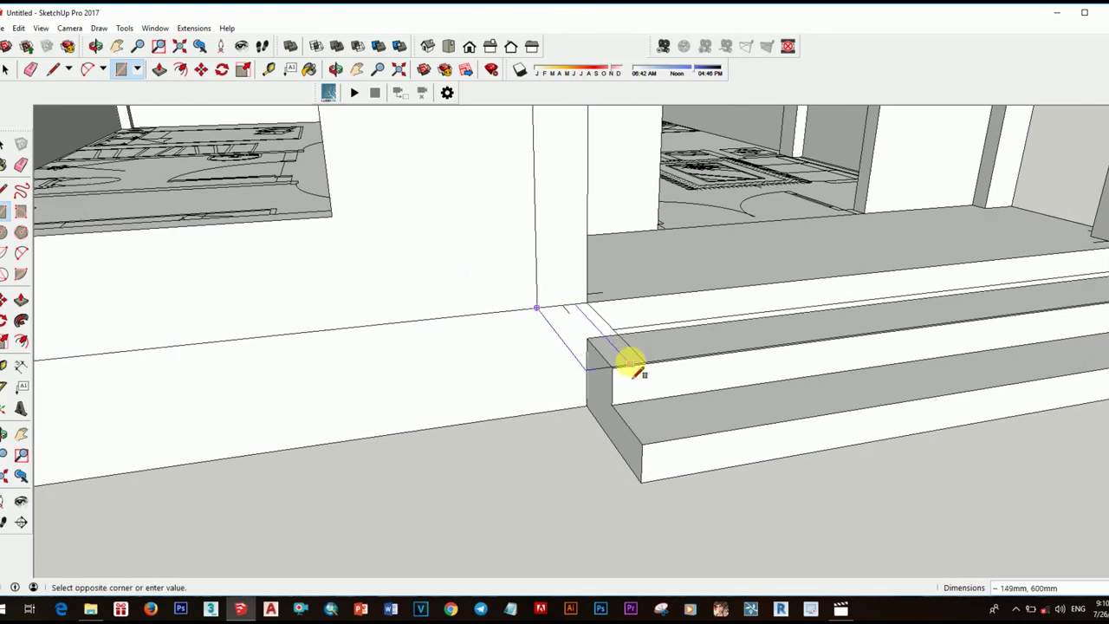
{"action": "key", "text": "p"}
{"action": "left_click_drag", "start_coordinate": [596, 351], "coordinate": [639, 502]}
{"action": "mouse_move", "coordinate": [639, 503]}
{"action": "middle_mouse_down"}
{"action": "mouse_move", "coordinate": [460, 376]}
{"action": "mouse_move", "coordinate": [522, 382]}
{"action": "middle_mouse_up"}
{"action": "key", "text": "space"}
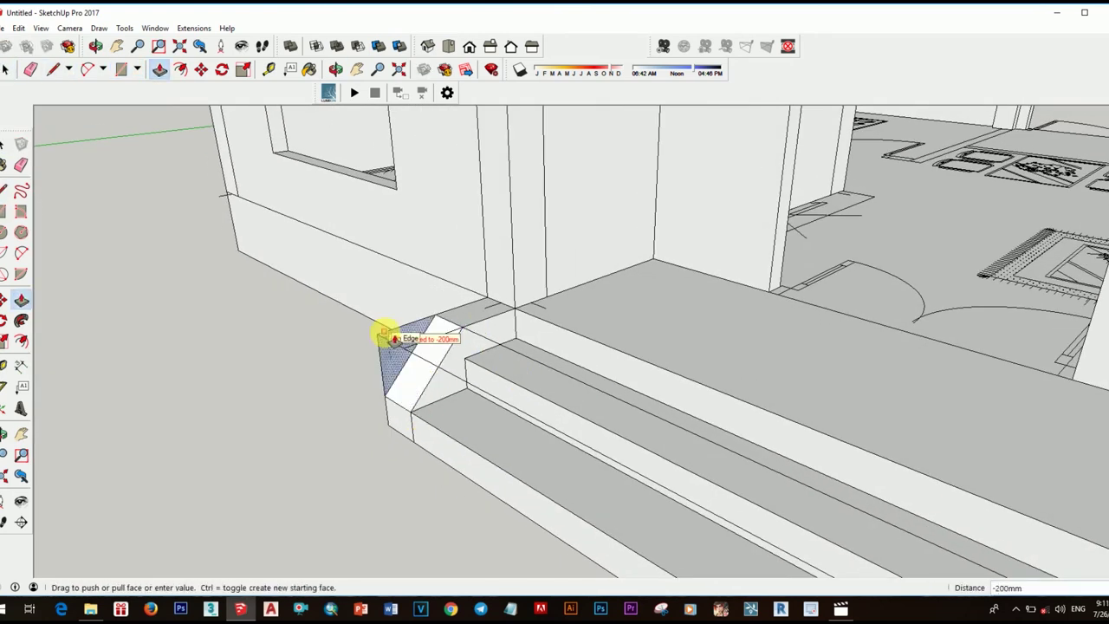
{"action": "left_click", "coordinate": [394, 338]}
- Copy the corner block to the right end of the front steps
{"action": "scroll", "coordinate": [394, 338], "scroll_direction": "down", "scroll_amount": 3}
{"action": "mouse_move", "coordinate": [595, 322]}
{"action": "middle_mouse_down"}
{"action": "mouse_move", "coordinate": [470, 376]}
{"action": "mouse_move", "coordinate": [429, 327]}
{"action": "middle_mouse_up"}
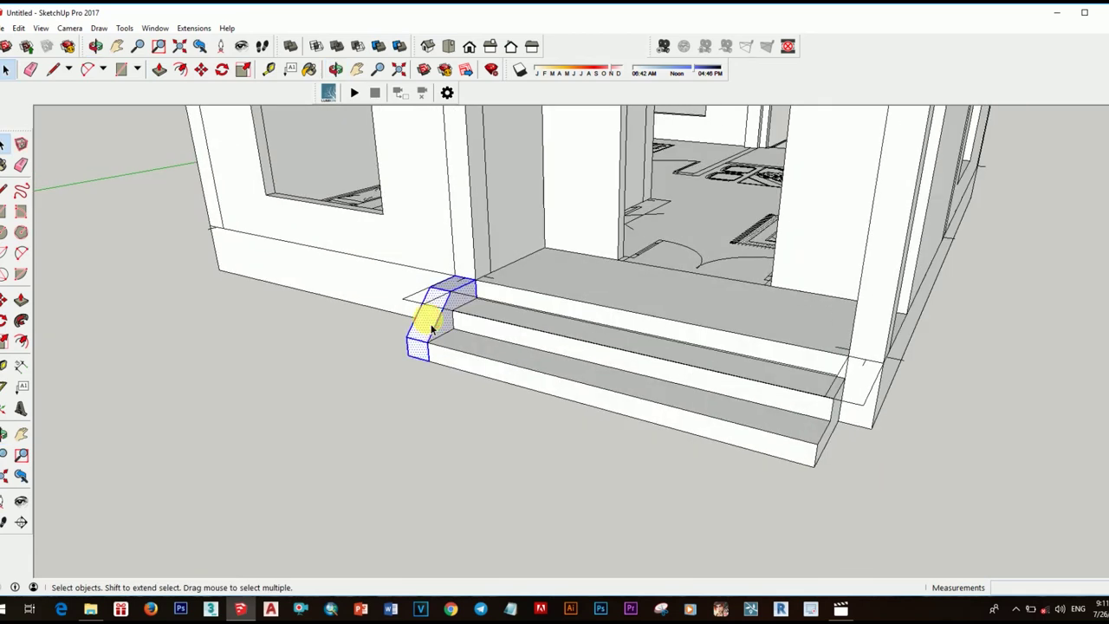
{"action": "left_click", "coordinate": [823, 475]}
{"action": "middle_click_drag", "start_coordinate": [823, 474], "coordinate": [742, 383]}
{"action": "key", "text": "space"}
{"action": "left_click", "coordinate": [594, 342], "text": "shift"}
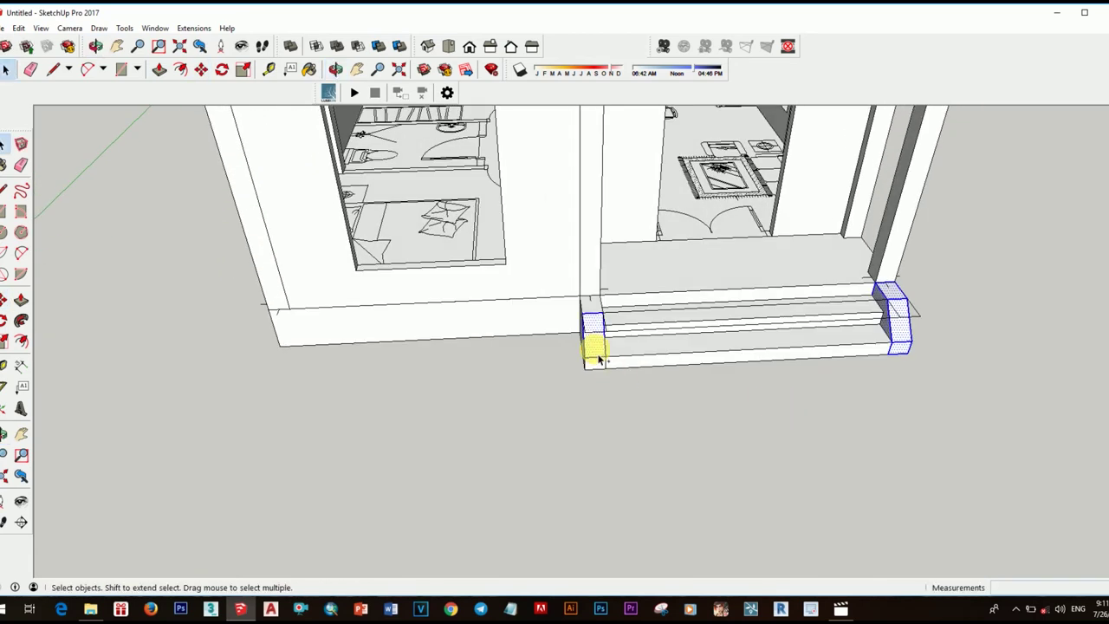
{"action": "right_click", "coordinate": [596, 347]}
{"action": "left_click", "coordinate": [696, 248]}
{"action": "scroll", "coordinate": [814, 371], "scroll_direction": "down", "scroll_amount": 3}
{"action": "mouse_move", "coordinate": [815, 371]}
{"action": "middle_mouse_down"}
{"action": "mouse_move", "coordinate": [571, 314]}
{"action": "mouse_move", "coordinate": [601, 359]}
{"action": "mouse_move", "coordinate": [680, 255]}
{"action": "mouse_move", "coordinate": [691, 317]}
{"action": "mouse_move", "coordinate": [676, 315]}
{"action": "middle_mouse_up"}
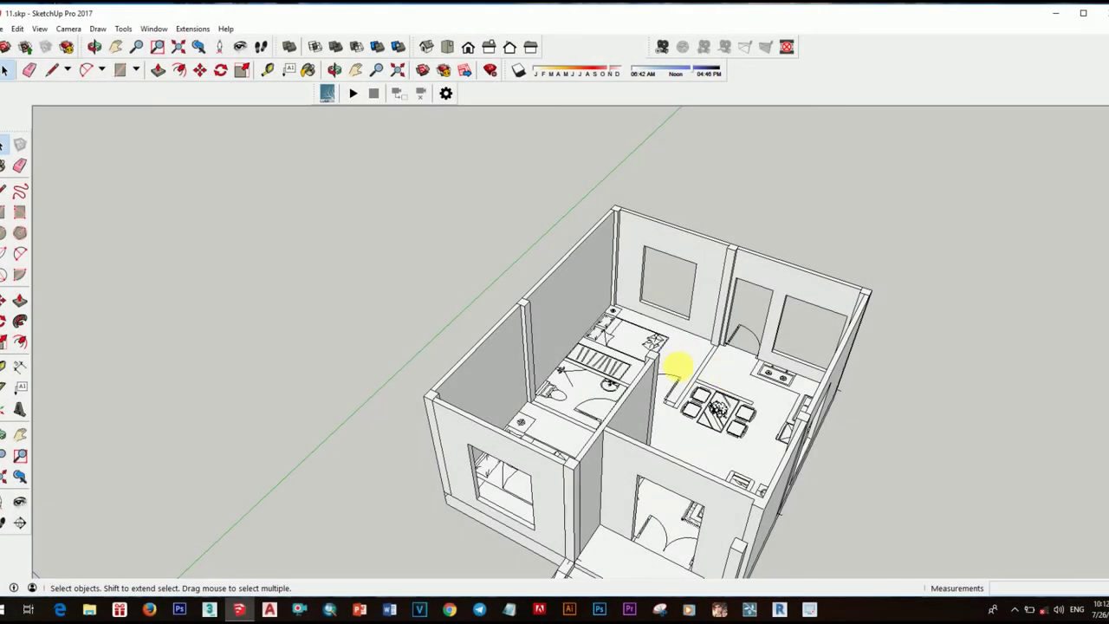
- Zoom in on the inner bathroom wall and start a line at its top corner
{"action": "scroll", "coordinate": [680, 371], "scroll_direction": "up", "scroll_amount": 5}
{"action": "scroll", "coordinate": [584, 306], "scroll_direction": "up", "scroll_amount": 4}
{"action": "mouse_move", "coordinate": [532, 416]}
{"action": "middle_mouse_down"}
{"action": "mouse_move", "coordinate": [470, 389]}
{"action": "mouse_move", "coordinate": [421, 386]}
{"action": "mouse_move", "coordinate": [547, 426]}
{"action": "mouse_move", "coordinate": [523, 412]}
{"action": "mouse_move", "coordinate": [473, 284]}
{"action": "middle_mouse_up"}
{"action": "left_click", "coordinate": [504, 383]}
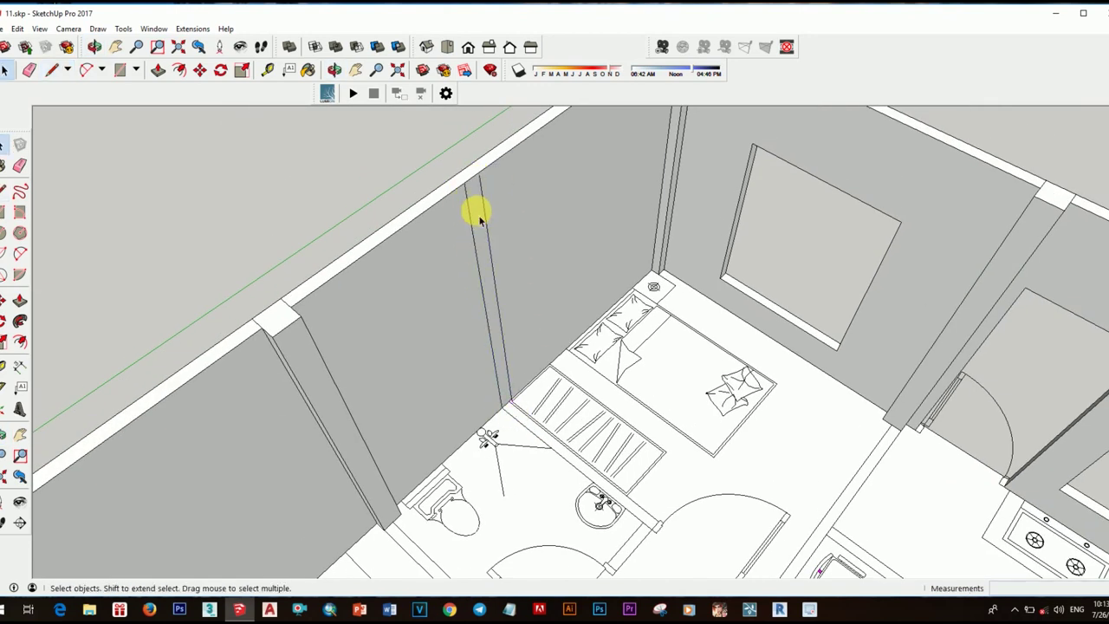
- Finish the vertical line down the bathroom wall face to the floor
{"action": "left_click", "coordinate": [479, 216]}
{"action": "scroll", "coordinate": [490, 207], "scroll_direction": "up", "scroll_amount": 1}
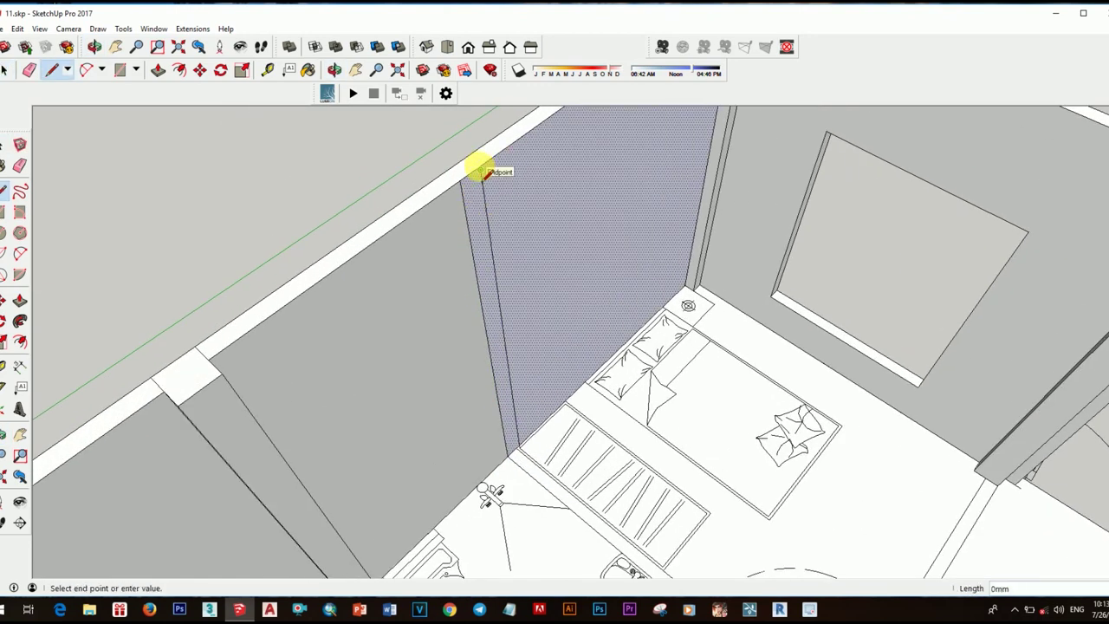
{"action": "scroll", "coordinate": [481, 169], "scroll_direction": "up", "scroll_amount": 1}
{"action": "scroll", "coordinate": [478, 173], "scroll_direction": "up", "scroll_amount": 1}
{"action": "scroll", "coordinate": [485, 176], "scroll_direction": "up", "scroll_amount": 1}
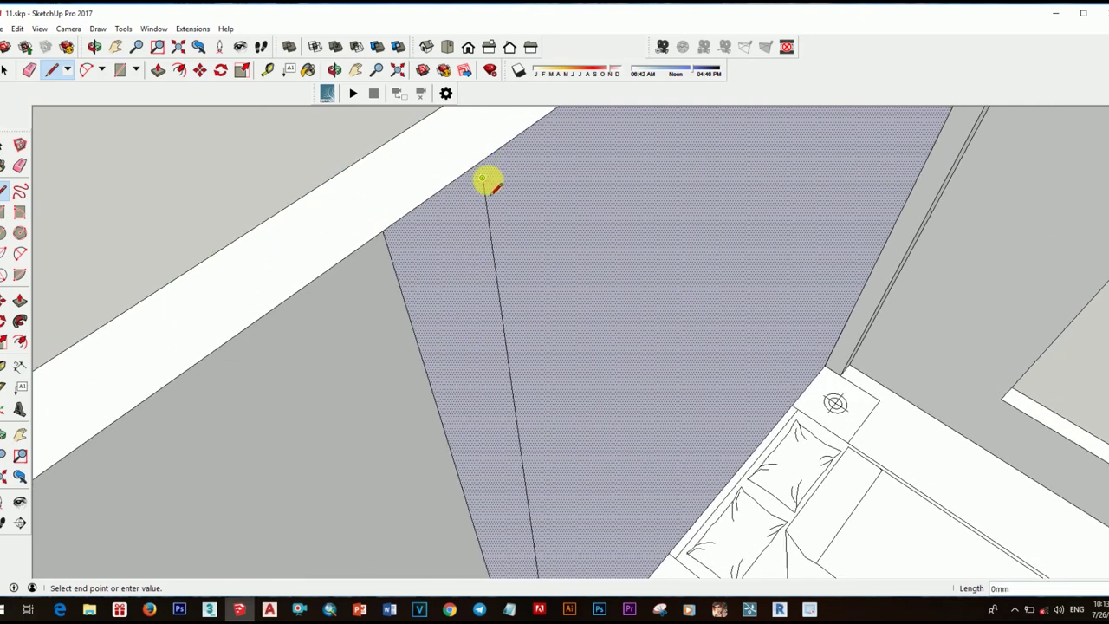
{"action": "scroll", "coordinate": [478, 169], "scroll_direction": "up", "scroll_amount": 1}
{"action": "middle_click_drag", "start_coordinate": [487, 208], "coordinate": [367, 257]}
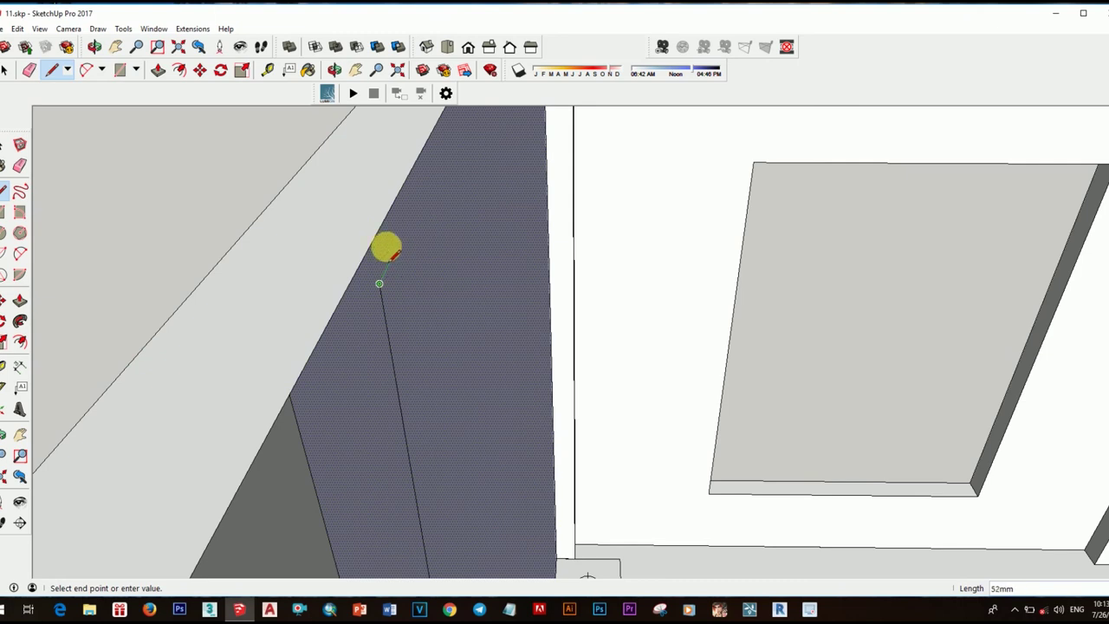
{"action": "key", "text": "Escape"}
{"action": "scroll", "coordinate": [425, 303], "scroll_direction": "down", "scroll_amount": 2}
{"action": "scroll", "coordinate": [473, 370], "scroll_direction": "down", "scroll_amount": 3}
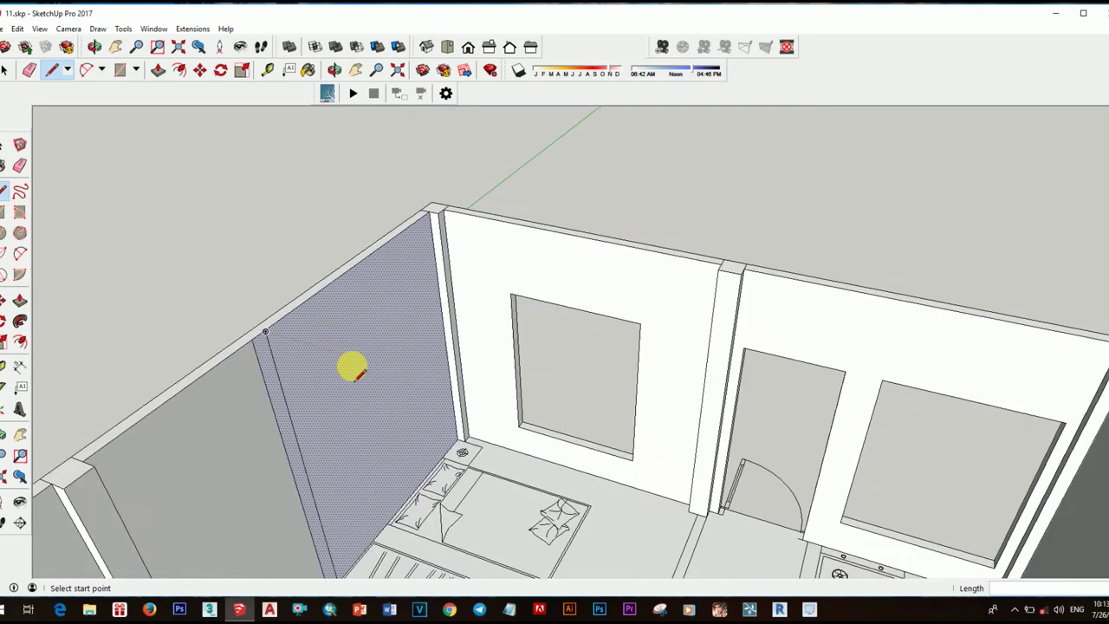
{"action": "scroll", "coordinate": [368, 342], "scroll_direction": "down", "scroll_amount": 2}
{"action": "left_click", "coordinate": [390, 530]}
- Draw a thin 100 by 2400 mm rectangle on the floor beside the dining area
{"action": "scroll", "coordinate": [403, 520], "scroll_direction": "down", "scroll_amount": 3}
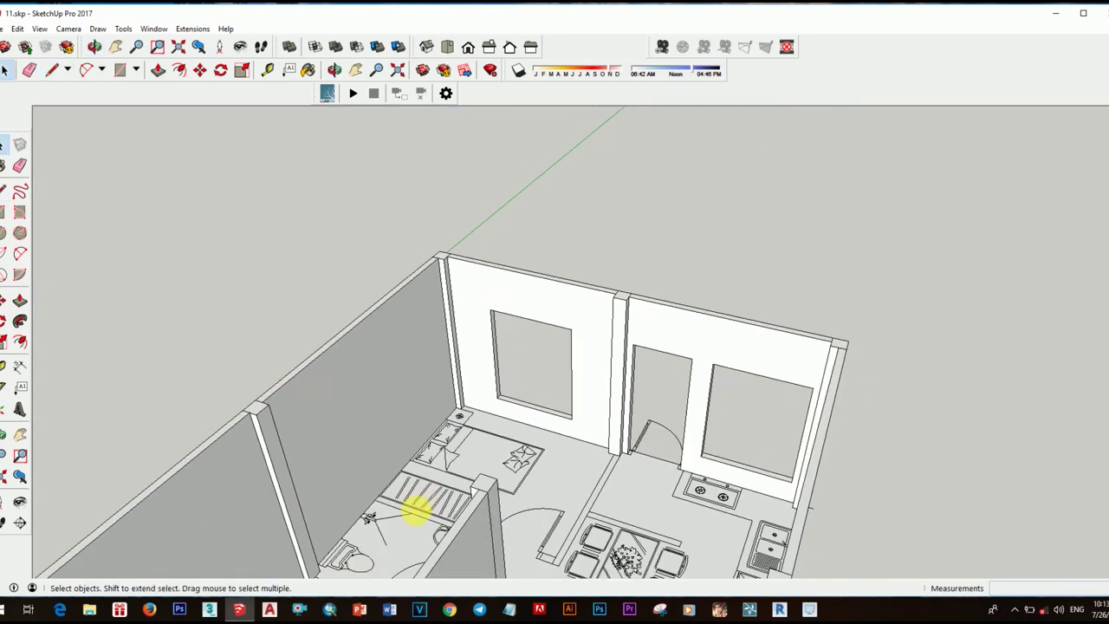
{"action": "scroll", "coordinate": [420, 515], "scroll_direction": "up", "scroll_amount": 4}
{"action": "left_click", "coordinate": [377, 498]}
{"action": "scroll", "coordinate": [453, 520], "scroll_direction": "up", "scroll_amount": 1}
{"action": "scroll", "coordinate": [554, 493], "scroll_direction": "up", "scroll_amount": 3}
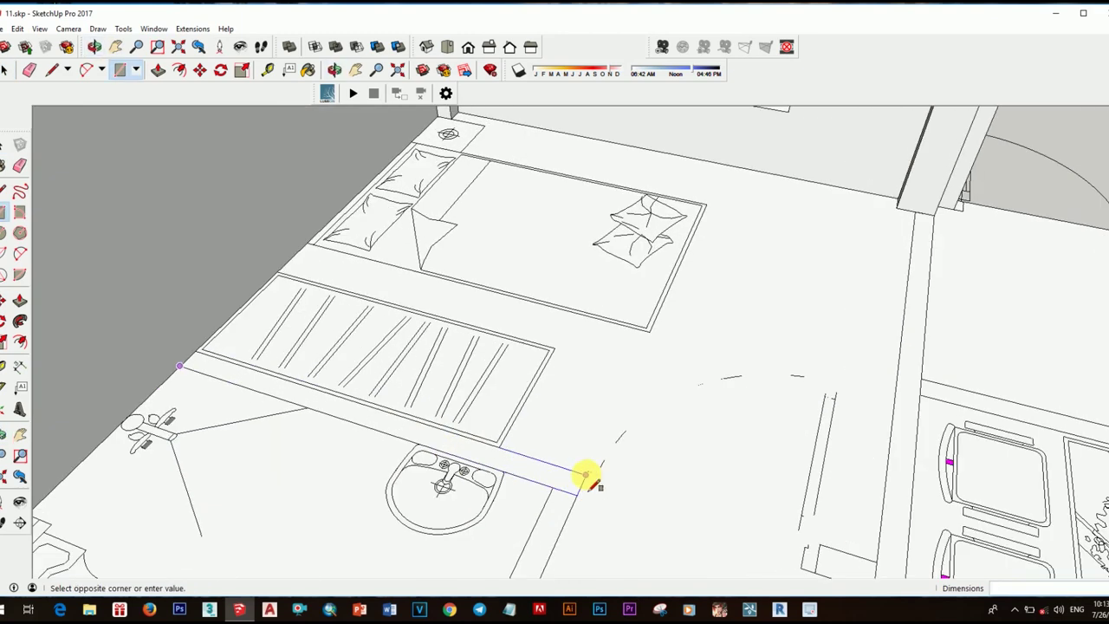
{"action": "left_click", "coordinate": [586, 476]}
{"action": "scroll", "coordinate": [607, 485], "scroll_direction": "down", "scroll_amount": 1}
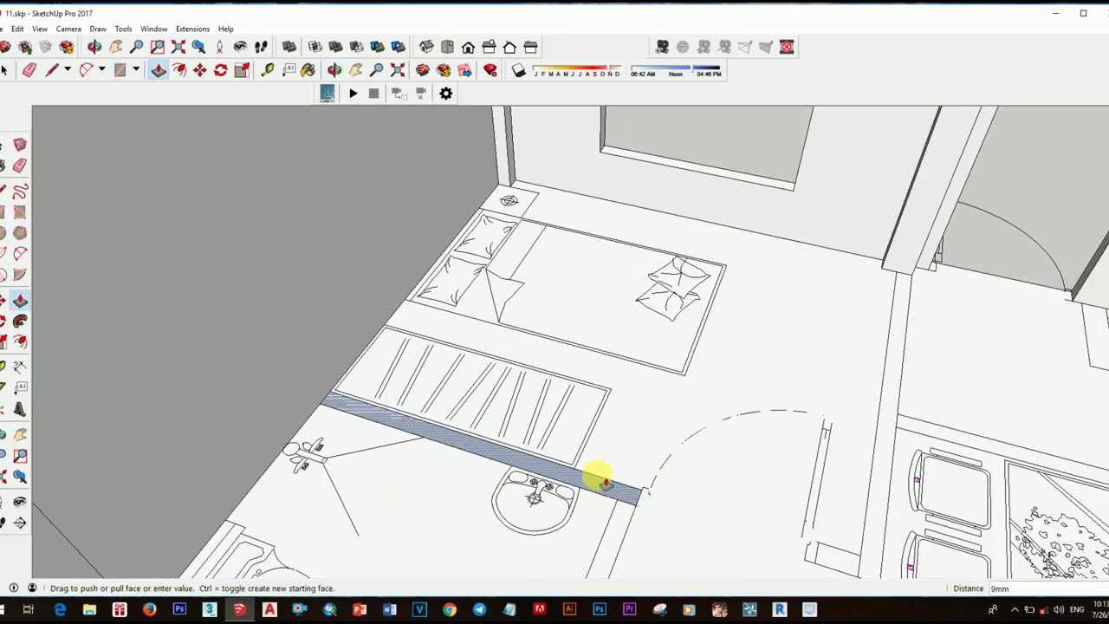
{"action": "scroll", "coordinate": [371, 297], "scroll_direction": "down", "scroll_amount": 3}
{"action": "scroll", "coordinate": [601, 339], "scroll_direction": "down", "scroll_amount": 3}
- Orbit out and zoom to show the whole room
{"action": "key", "text": "space"}
{"action": "scroll", "coordinate": [589, 426], "scroll_direction": "down", "scroll_amount": 2}
{"action": "middle_click_drag", "start_coordinate": [589, 425], "coordinate": [323, 407]}
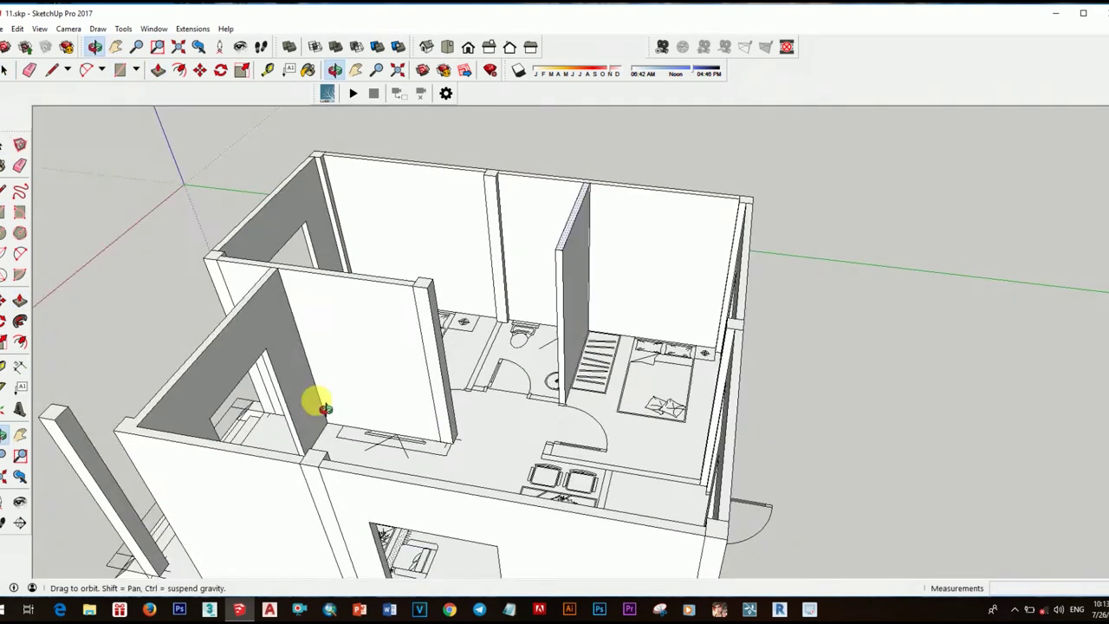
{"action": "scroll", "coordinate": [538, 321], "scroll_direction": "up", "scroll_amount": 5}
{"action": "scroll", "coordinate": [533, 259], "scroll_direction": "up", "scroll_amount": 2}
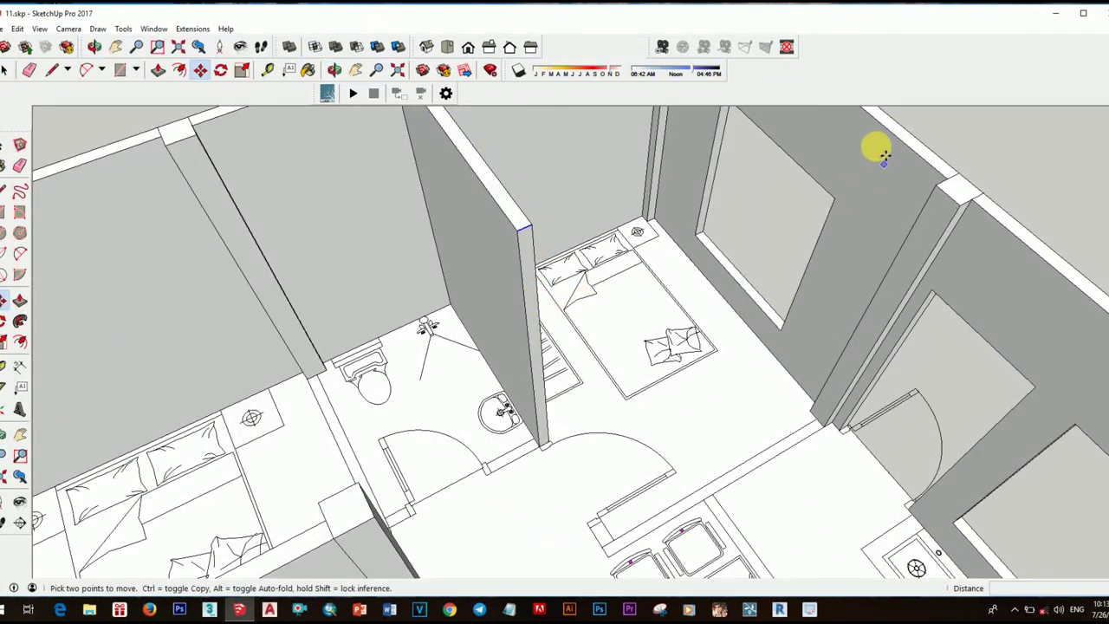
{"action": "scroll", "coordinate": [842, 199], "scroll_direction": "up", "scroll_amount": 2}
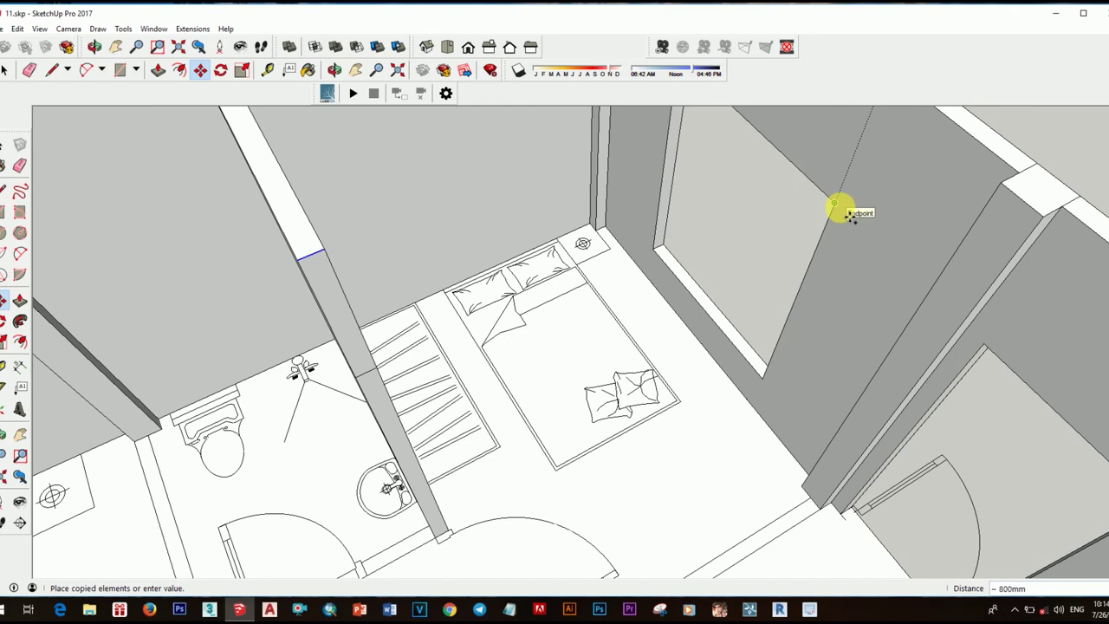
{"action": "scroll", "coordinate": [681, 334], "scroll_direction": "down", "scroll_amount": 2}
- Orbit around the bathroom to bring the kitchen into view
{"action": "key", "text": "space"}
{"action": "scroll", "coordinate": [632, 292], "scroll_direction": "down", "scroll_amount": 2}
{"action": "scroll", "coordinate": [668, 302], "scroll_direction": "up", "scroll_amount": 2}
{"action": "middle_click_drag", "start_coordinate": [667, 302], "coordinate": [736, 345]}
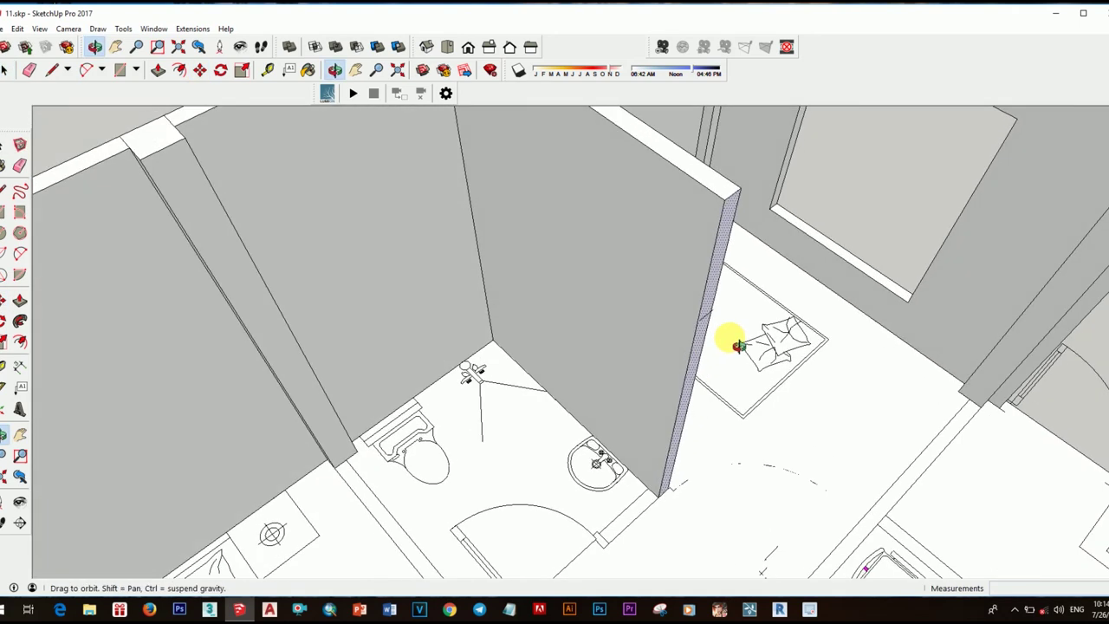
{"action": "scroll", "coordinate": [641, 342], "scroll_direction": "down", "scroll_amount": 2}
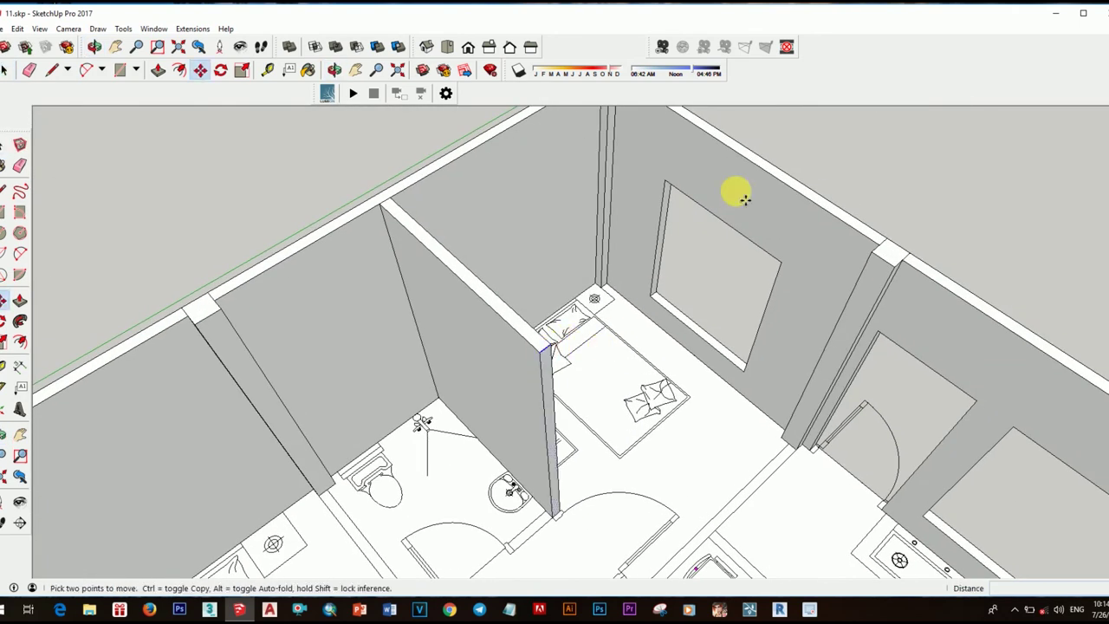
{"action": "key", "text": "space"}
{"action": "mouse_move", "coordinate": [732, 227]}
{"action": "middle_mouse_down"}
{"action": "mouse_move", "coordinate": [595, 376]}
{"action": "mouse_move", "coordinate": [601, 445]}
{"action": "mouse_move", "coordinate": [672, 460]}
{"action": "middle_mouse_up"}
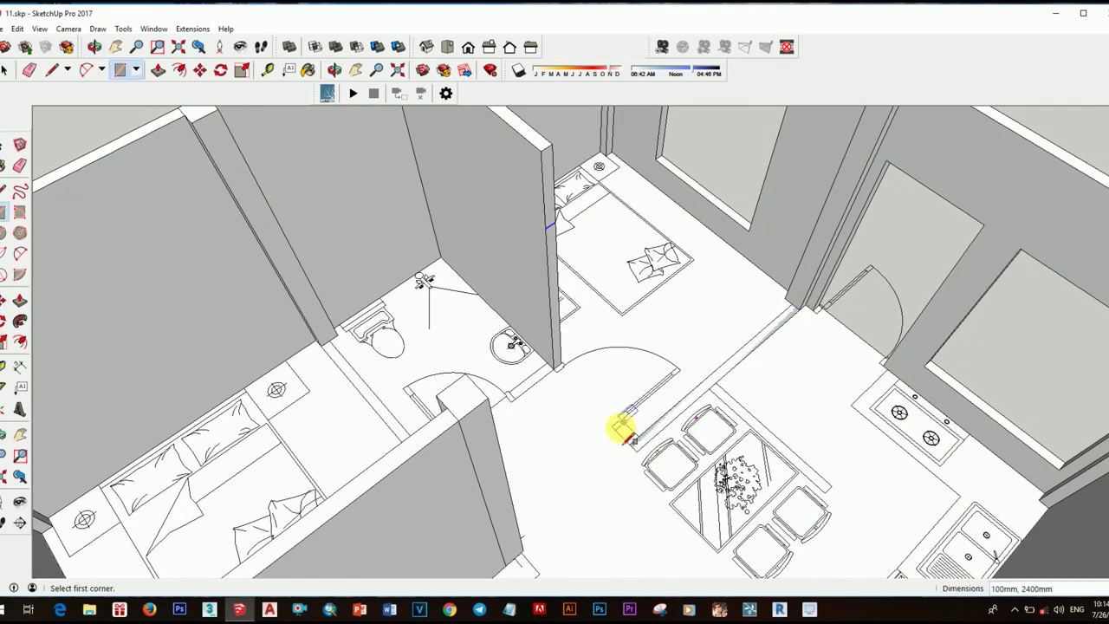
- Complete the thin wall outline along the dining area
{"action": "left_click", "coordinate": [641, 437]}
{"action": "key", "text": "space"}
{"action": "scroll", "coordinate": [637, 442], "scroll_direction": "up", "scroll_amount": 2}
{"action": "right_click", "coordinate": [632, 445]}
{"action": "key", "text": "Escape"}
{"action": "scroll", "coordinate": [644, 457], "scroll_direction": "up", "scroll_amount": 2}
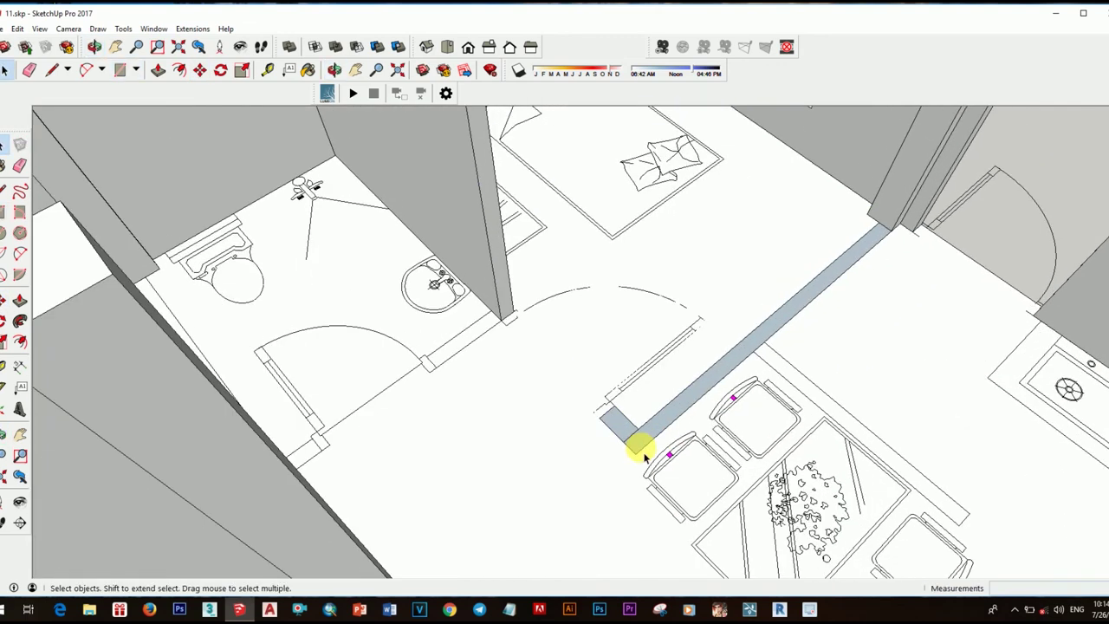
- Push/Pull the outline up 3000 mm into a wall
{"action": "key", "text": "p"}
{"action": "left_click", "coordinate": [646, 437]}
{"action": "middle_click_drag", "start_coordinate": [649, 425], "coordinate": [731, 329]}
{"action": "type", "text": "3000"}
{"action": "key", "text": "Return"}
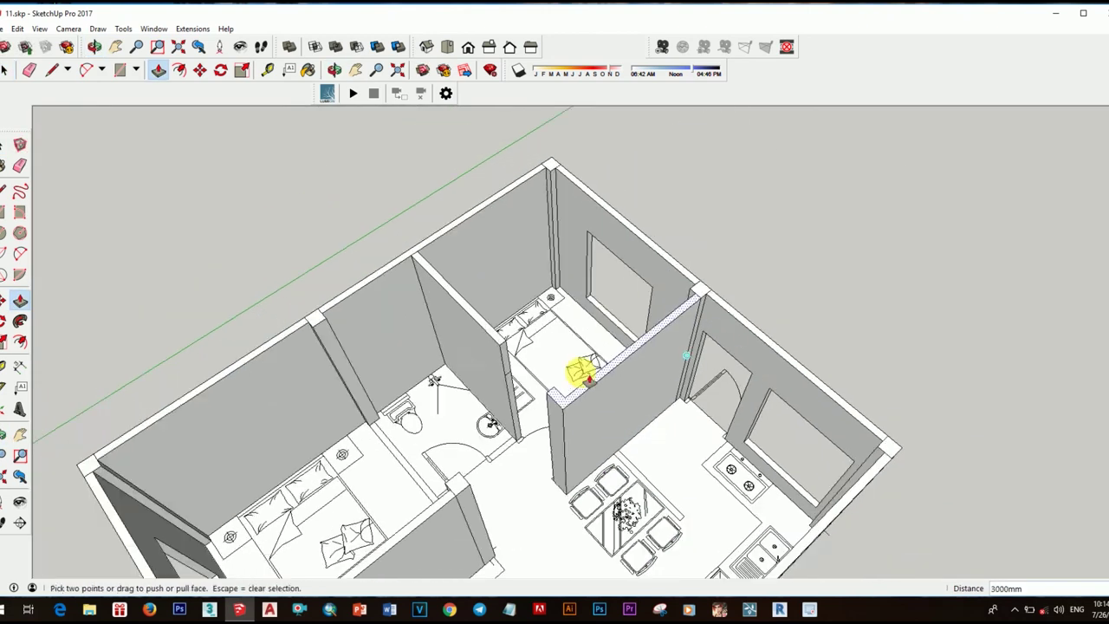
{"action": "middle_click_drag", "start_coordinate": [577, 366], "coordinate": [624, 351]}
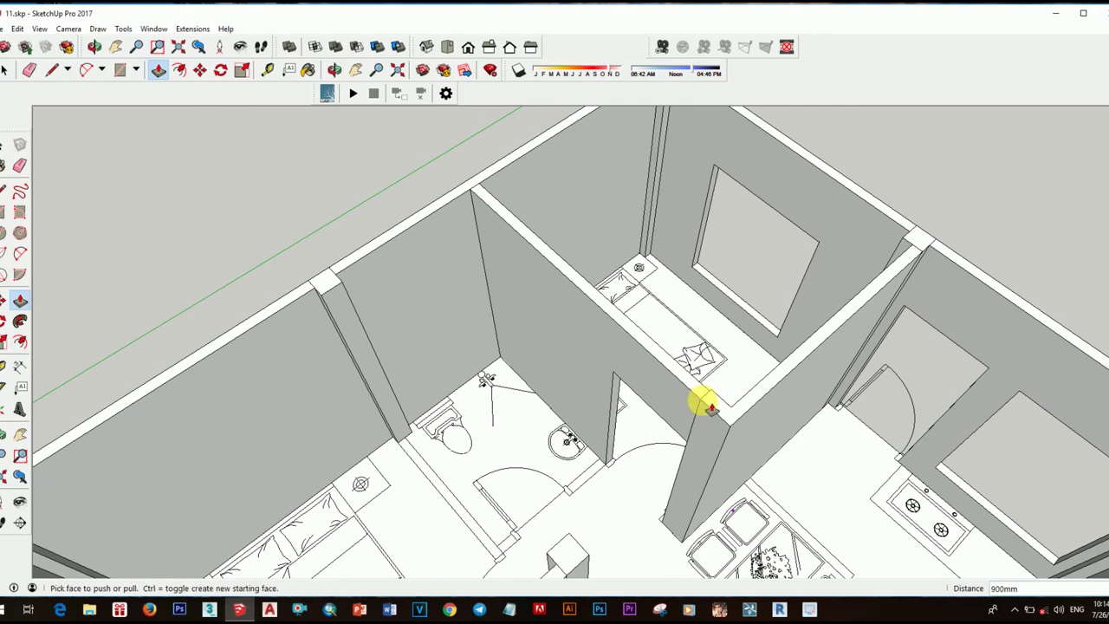
- Orbit to the corridor and start, then cancel, a line at the column edge
{"action": "key", "text": "space"}
{"action": "scroll", "coordinate": [708, 407], "scroll_direction": "up", "scroll_amount": 2}
{"action": "scroll", "coordinate": [770, 396], "scroll_direction": "up", "scroll_amount": 2}
{"action": "scroll", "coordinate": [710, 391], "scroll_direction": "up", "scroll_amount": 2}
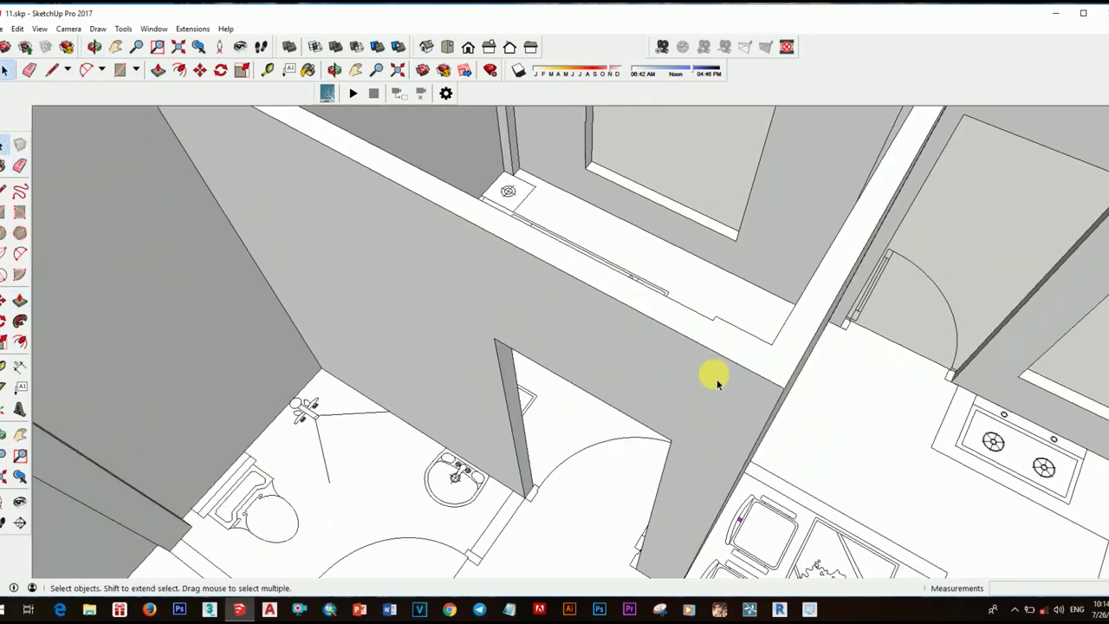
{"action": "mouse_move", "coordinate": [716, 378]}
{"action": "middle_mouse_down"}
{"action": "mouse_move", "coordinate": [575, 315]}
{"action": "mouse_move", "coordinate": [341, 389]}
{"action": "mouse_move", "coordinate": [445, 369]}
{"action": "middle_mouse_up"}
{"action": "scroll", "coordinate": [471, 290], "scroll_direction": "up", "scroll_amount": 3}
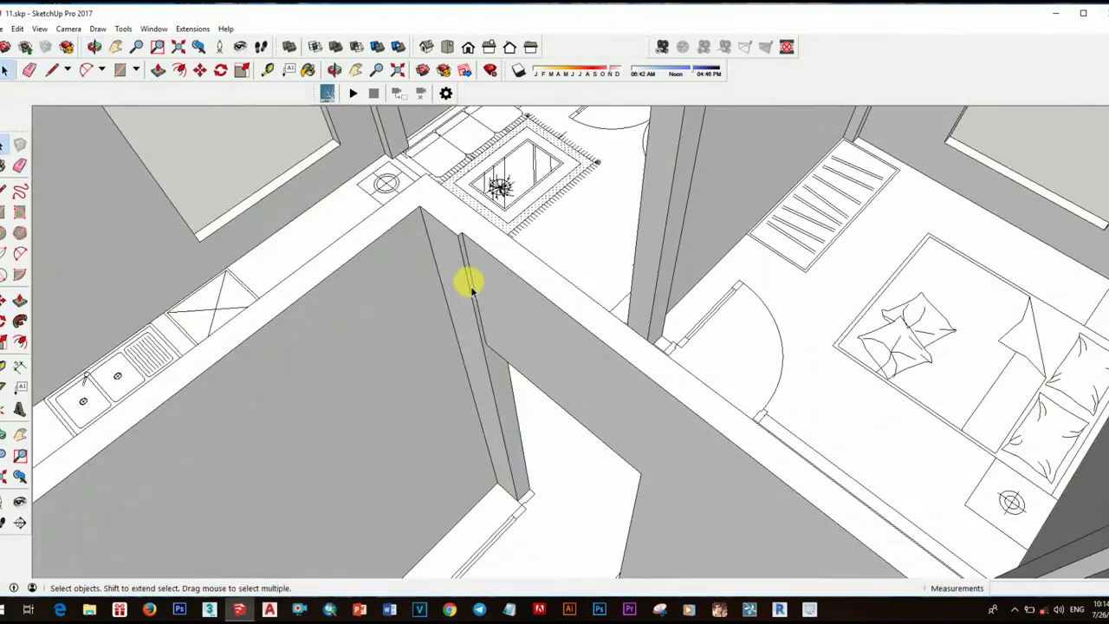
{"action": "scroll", "coordinate": [470, 290], "scroll_direction": "up", "scroll_amount": 2}
{"action": "left_click", "coordinate": [494, 329]}
{"action": "scroll", "coordinate": [533, 426], "scroll_direction": "up", "scroll_amount": 2}
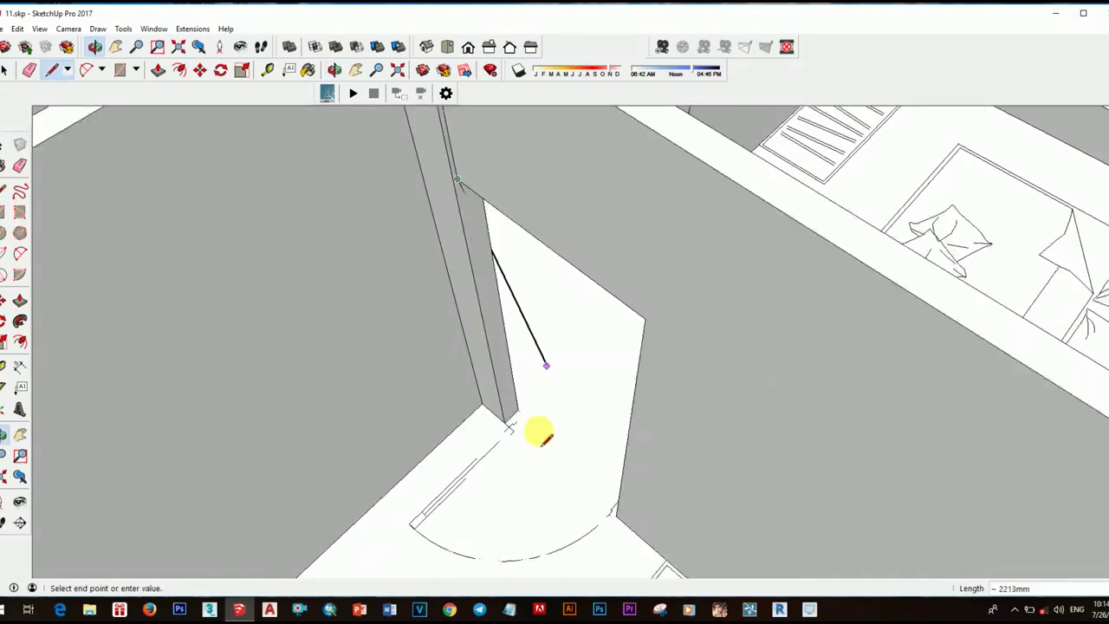
{"action": "scroll", "coordinate": [511, 420], "scroll_direction": "up", "scroll_amount": 2}
{"action": "key", "text": "space"}
- Orbit to a near top-down view of the floor plan
{"action": "scroll", "coordinate": [490, 210], "scroll_direction": "down", "scroll_amount": 3}
{"action": "mouse_move", "coordinate": [490, 210]}
{"action": "middle_mouse_down"}
{"action": "mouse_move", "coordinate": [574, 356]}
{"action": "mouse_move", "coordinate": [705, 391]}
{"action": "middle_mouse_up"}
{"action": "scroll", "coordinate": [622, 297], "scroll_direction": "down", "scroll_amount": 2}
{"action": "scroll", "coordinate": [622, 297], "scroll_direction": "down", "scroll_amount": 3}
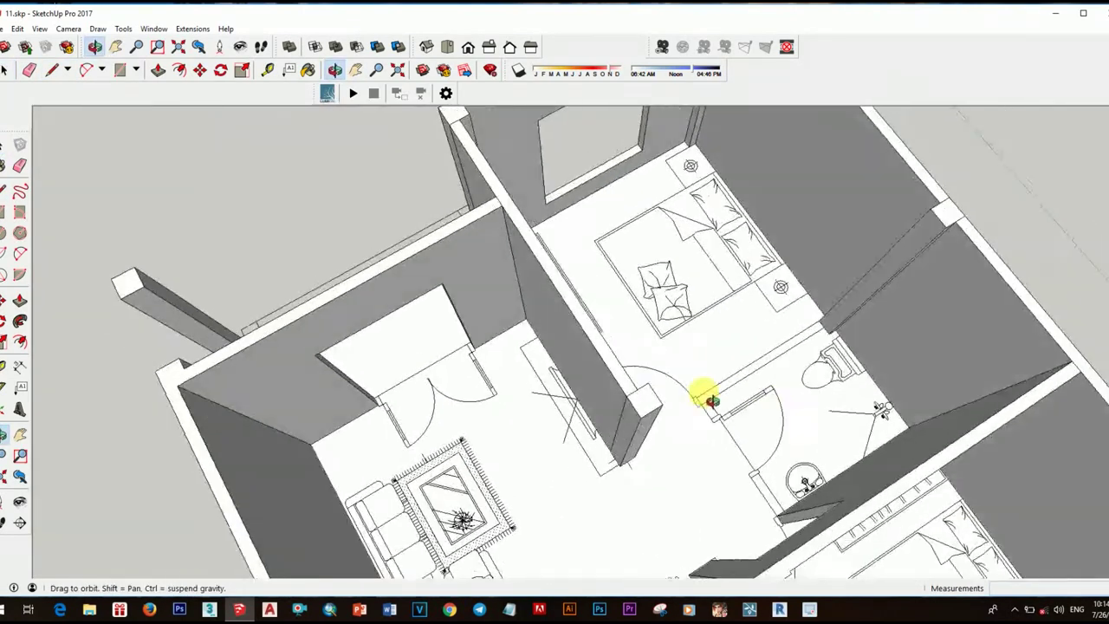
{"action": "scroll", "coordinate": [743, 477], "scroll_direction": "up", "scroll_amount": 5}
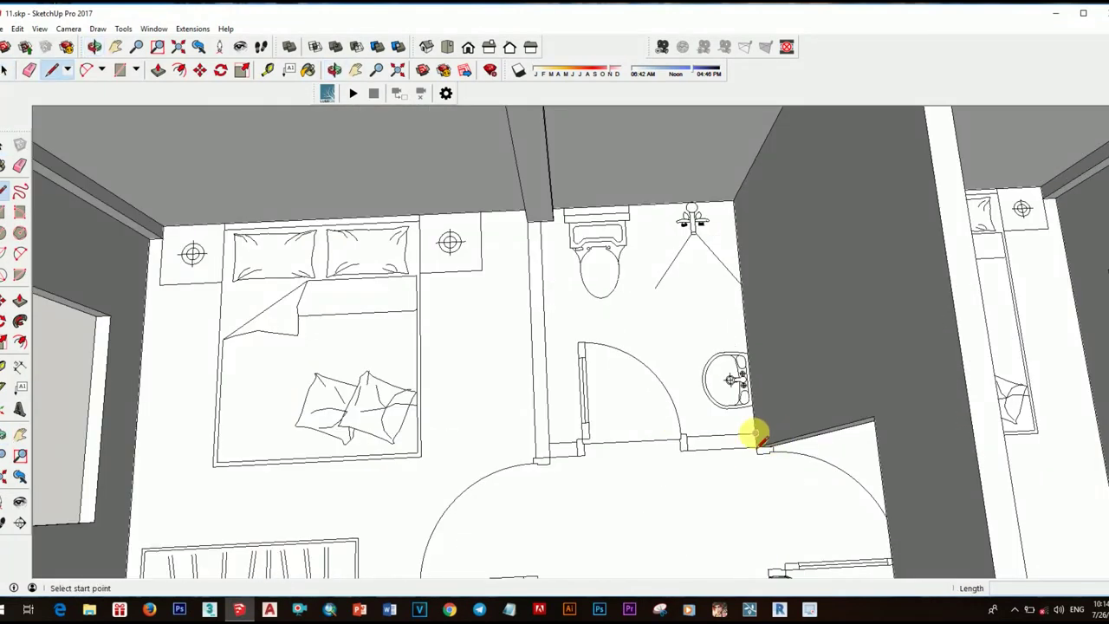
- Draw a line from the sink corner to the outer wall and pull the strip up 500 mm
{"action": "left_click", "coordinate": [759, 442]}
{"action": "middle_click_drag", "start_coordinate": [733, 384], "coordinate": [848, 234]}
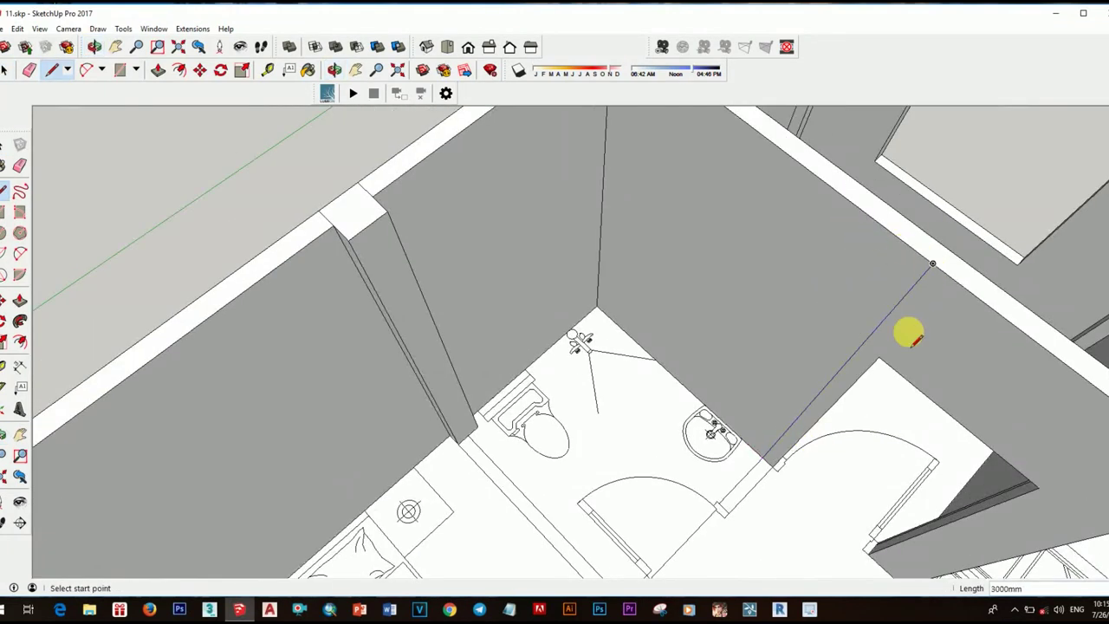
{"action": "key", "text": "p"}
{"action": "left_click", "coordinate": [930, 300]}
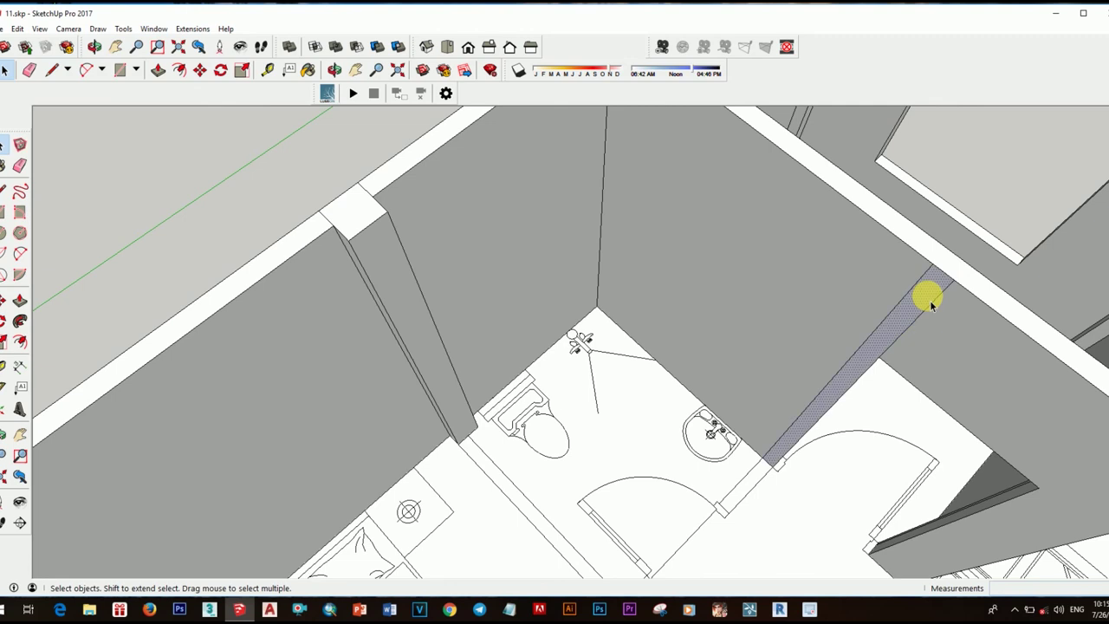
{"action": "mouse_move", "coordinate": [929, 300]}
{"action": "middle_mouse_down"}
{"action": "mouse_move", "coordinate": [775, 389]}
{"action": "mouse_move", "coordinate": [648, 317]}
{"action": "mouse_move", "coordinate": [740, 234]}
{"action": "middle_mouse_up"}
{"action": "type", "text": "500mm"}
{"action": "key", "text": "Return"}
{"action": "key", "text": "space"}
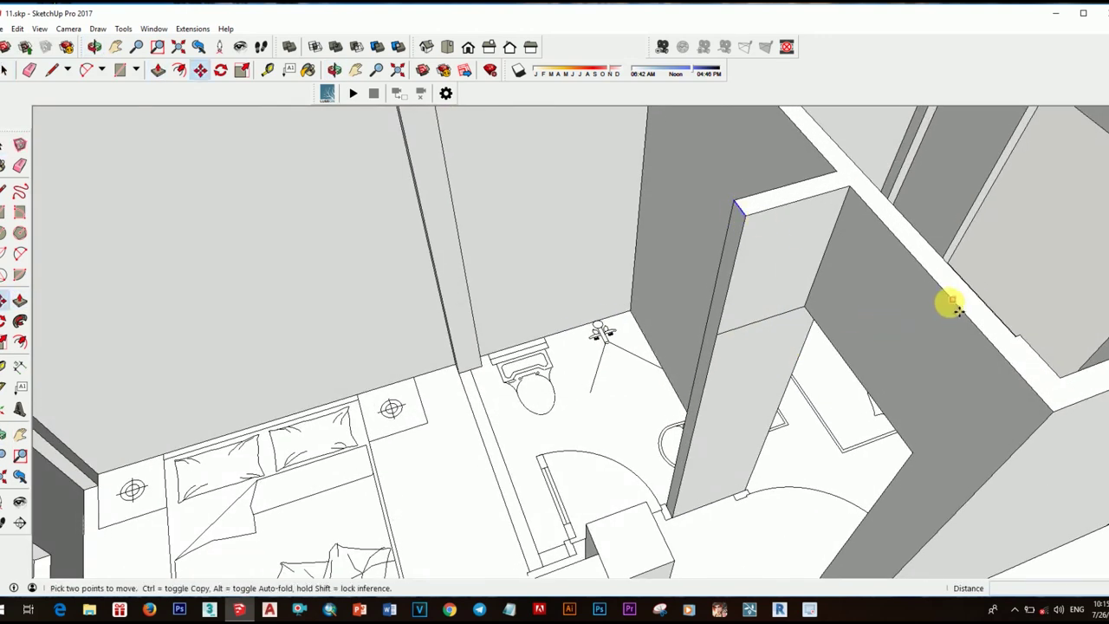
- Raise the bedroom–bathroom wall face to 3000 mm
{"action": "key", "text": "space"}
{"action": "mouse_move", "coordinate": [892, 390]}
{"action": "middle_mouse_down"}
{"action": "mouse_move", "coordinate": [812, 372]}
{"action": "mouse_move", "coordinate": [723, 439]}
{"action": "mouse_move", "coordinate": [740, 446]}
{"action": "middle_mouse_up"}
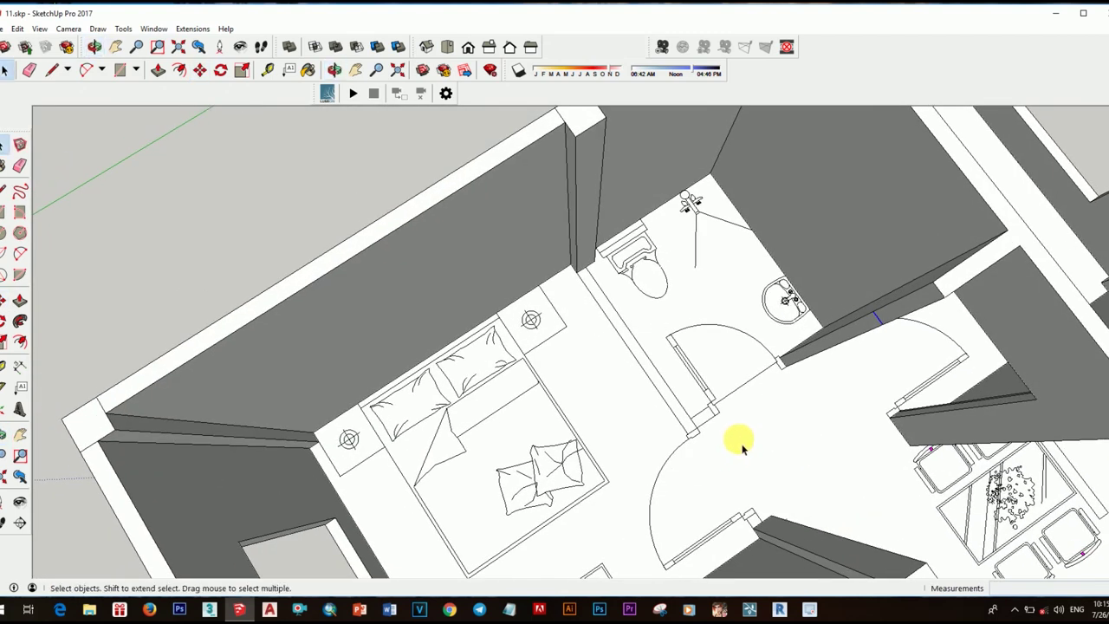
{"action": "right_click", "coordinate": [697, 436]}
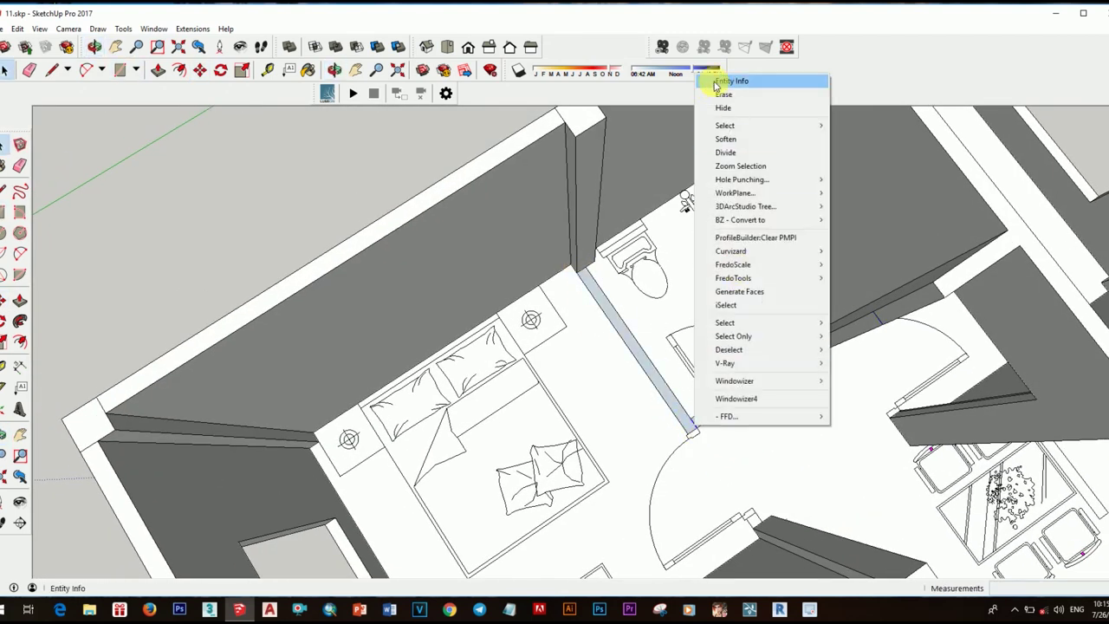
{"action": "left_click", "coordinate": [706, 441]}
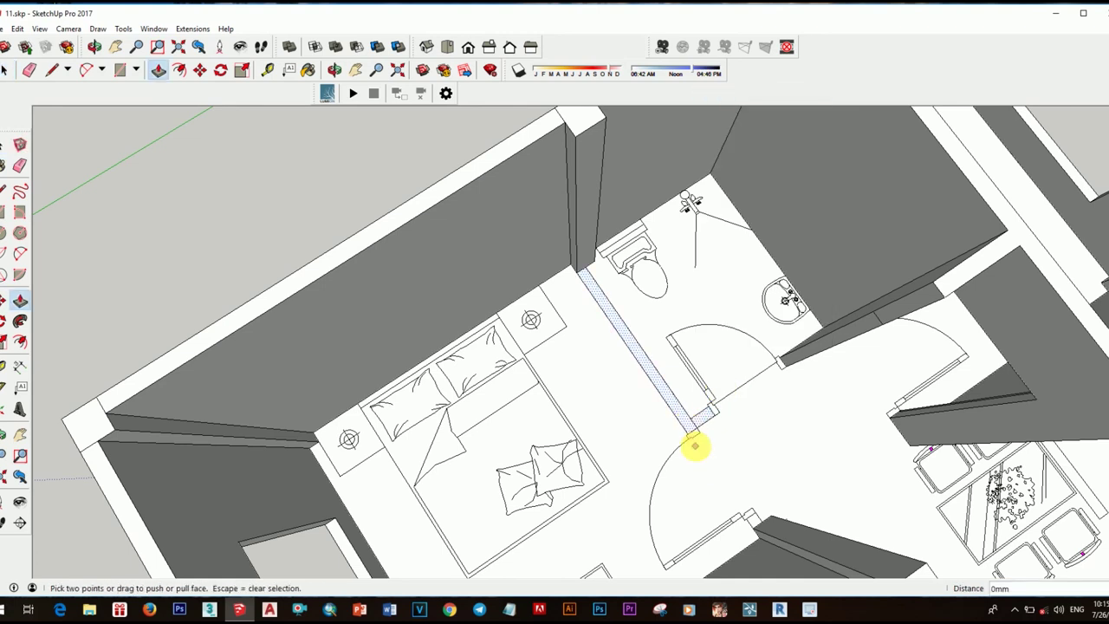
{"action": "type", "text": "3000"}
{"action": "key", "text": "Return"}
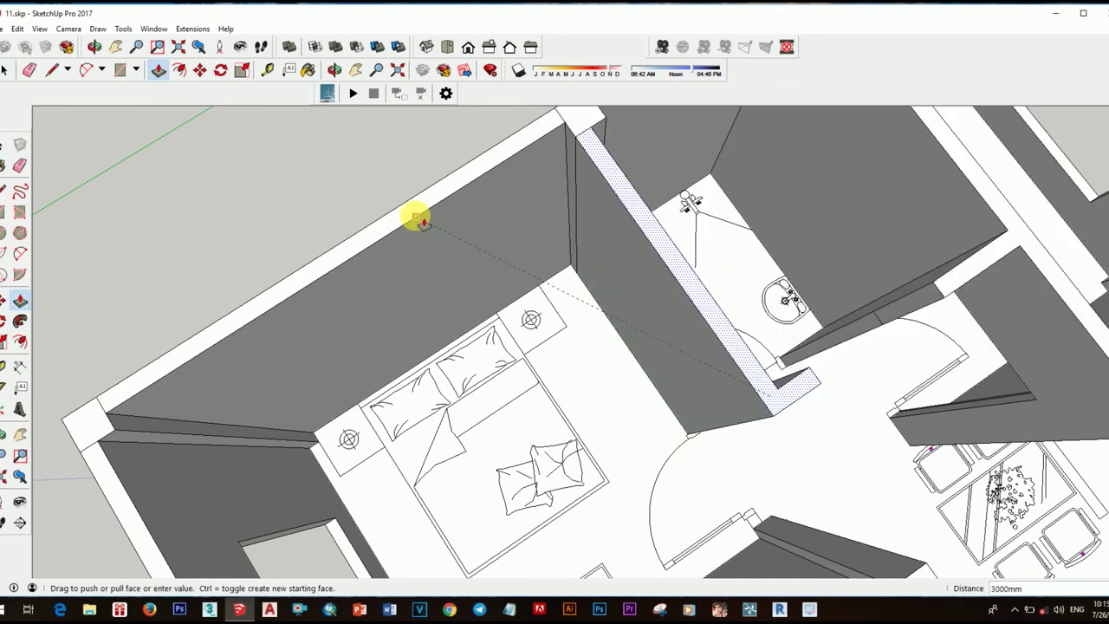
{"action": "middle_click_drag", "start_coordinate": [414, 218], "coordinate": [715, 261]}
{"action": "type", "text": "800"}
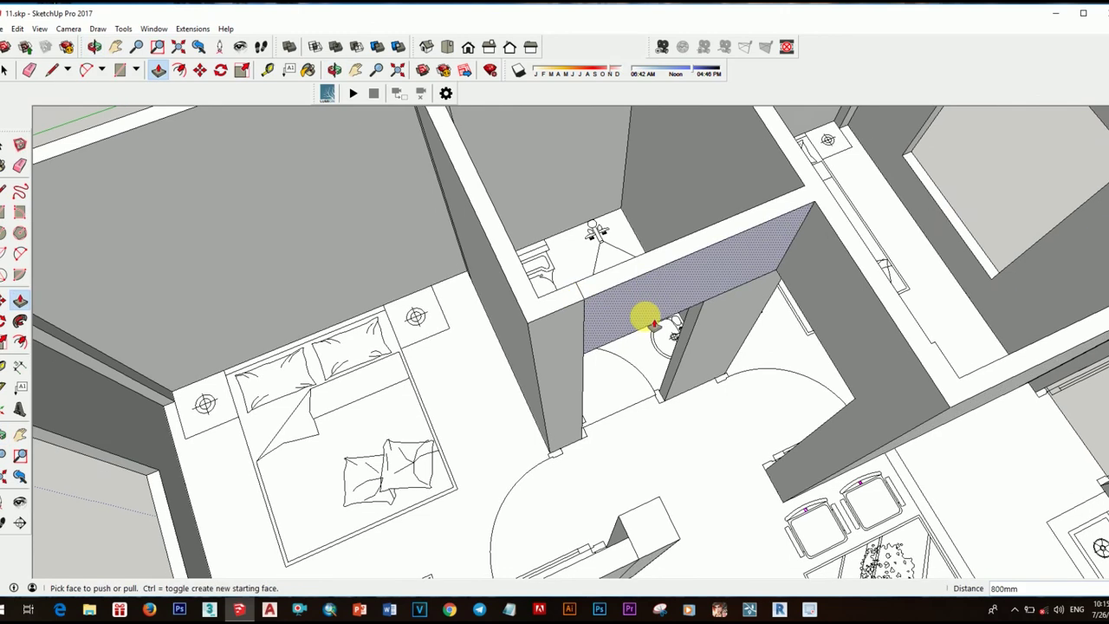
{"action": "mouse_move", "coordinate": [624, 364]}
{"action": "middle_mouse_down"}
{"action": "mouse_move", "coordinate": [858, 414]}
{"action": "mouse_move", "coordinate": [861, 390]}
{"action": "mouse_move", "coordinate": [849, 384]}
{"action": "middle_mouse_up"}
- Orbit around the rooms and bathroom doorway to review the new walls
{"action": "key", "text": "r"}
{"action": "scroll", "coordinate": [700, 420], "scroll_direction": "up", "scroll_amount": 3}
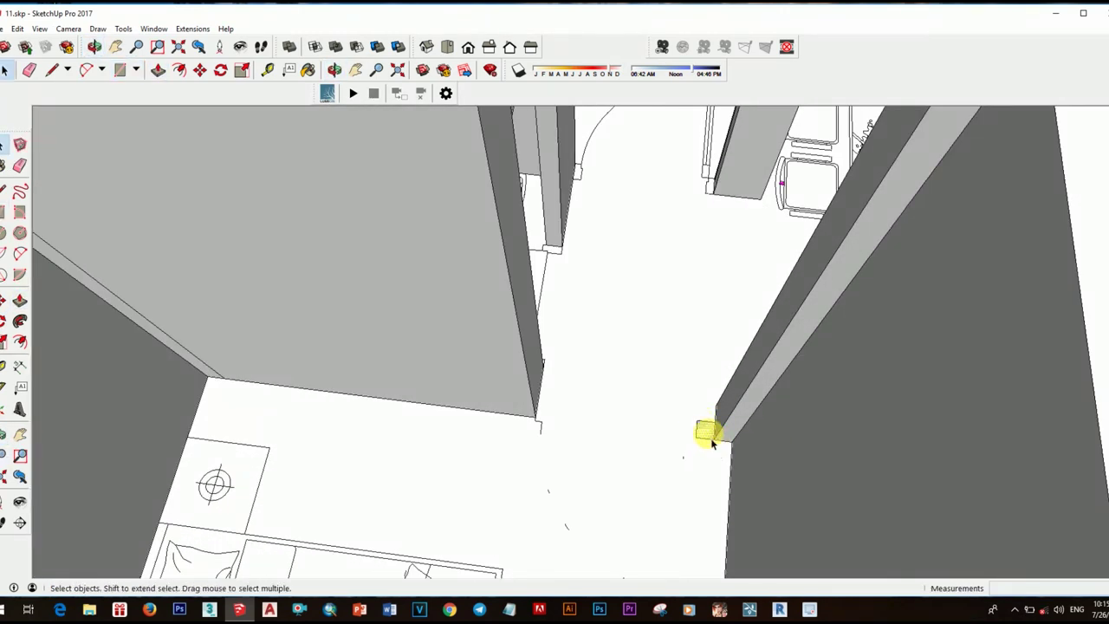
{"action": "key", "text": "p"}
{"action": "mouse_move", "coordinate": [710, 437]}
{"action": "middle_mouse_down"}
{"action": "mouse_move", "coordinate": [791, 322]}
{"action": "mouse_move", "coordinate": [804, 235]}
{"action": "mouse_move", "coordinate": [719, 384]}
{"action": "mouse_move", "coordinate": [750, 369]}
{"action": "mouse_move", "coordinate": [511, 224]}
{"action": "middle_mouse_up"}
{"action": "key", "text": "space"}
{"action": "key", "text": "m"}
{"action": "scroll", "coordinate": [746, 366], "scroll_direction": "down", "scroll_amount": 2}
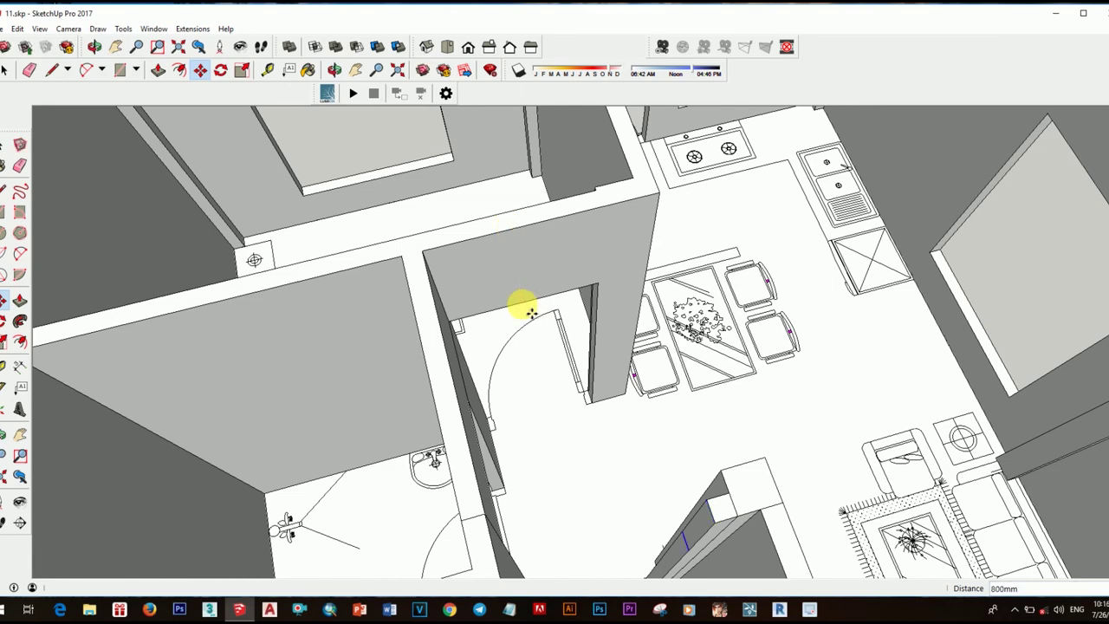
{"action": "key", "text": "space"}
{"action": "mouse_move", "coordinate": [530, 312]}
{"action": "middle_mouse_down"}
{"action": "mouse_move", "coordinate": [638, 383]}
{"action": "mouse_move", "coordinate": [663, 297]}
{"action": "middle_mouse_up"}
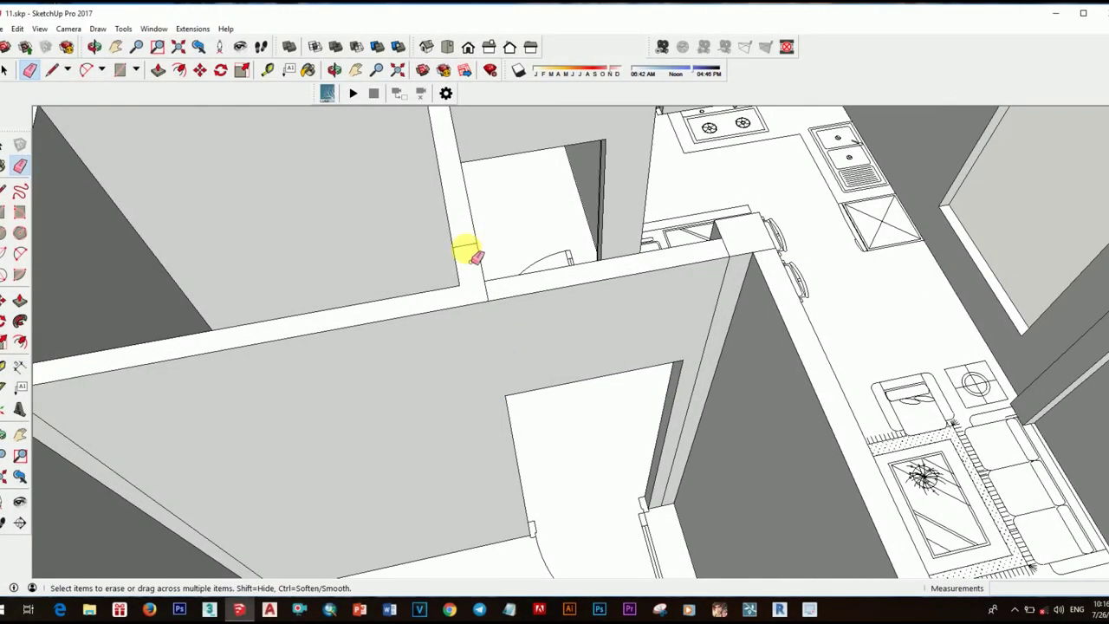
{"action": "middle_click_drag", "start_coordinate": [458, 248], "coordinate": [638, 305]}
- Orbit around the house and select its walls to inspect the top of the block
{"action": "scroll", "coordinate": [630, 298], "scroll_direction": "down", "scroll_amount": 5}
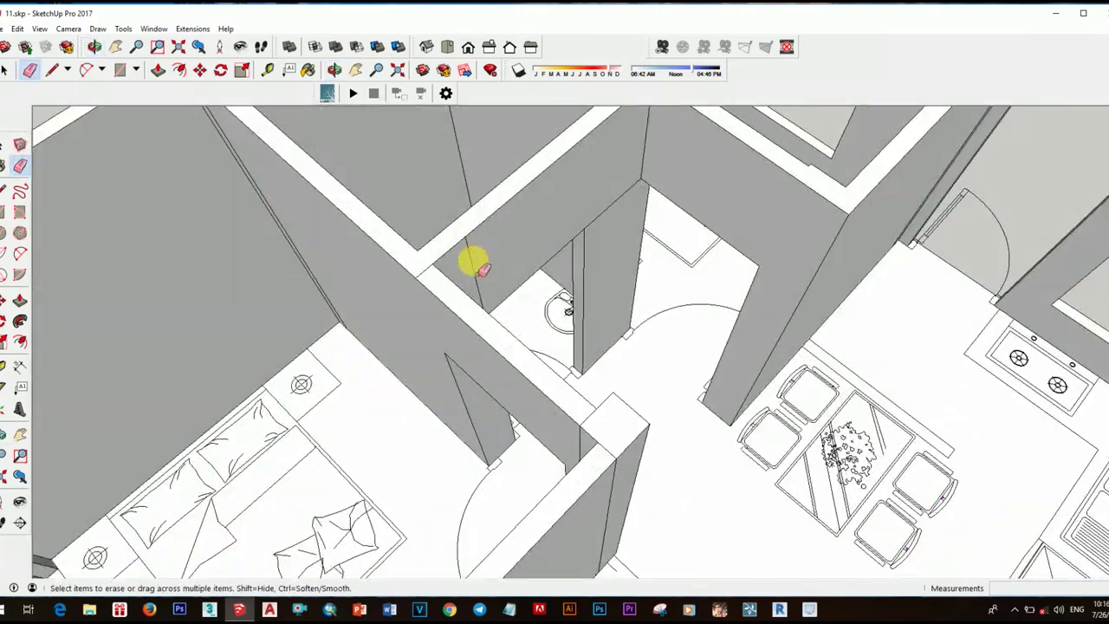
{"action": "middle_click_drag", "start_coordinate": [470, 255], "coordinate": [594, 339]}
{"action": "scroll", "coordinate": [709, 365], "scroll_direction": "down", "scroll_amount": 3}
{"action": "key", "text": "space"}
{"action": "mouse_move", "coordinate": [709, 366]}
{"action": "middle_mouse_down"}
{"action": "mouse_move", "coordinate": [668, 441]}
{"action": "mouse_move", "coordinate": [649, 421]}
{"action": "mouse_move", "coordinate": [718, 433]}
{"action": "mouse_move", "coordinate": [569, 389]}
{"action": "middle_mouse_up"}
{"action": "right_click", "coordinate": [569, 390]}
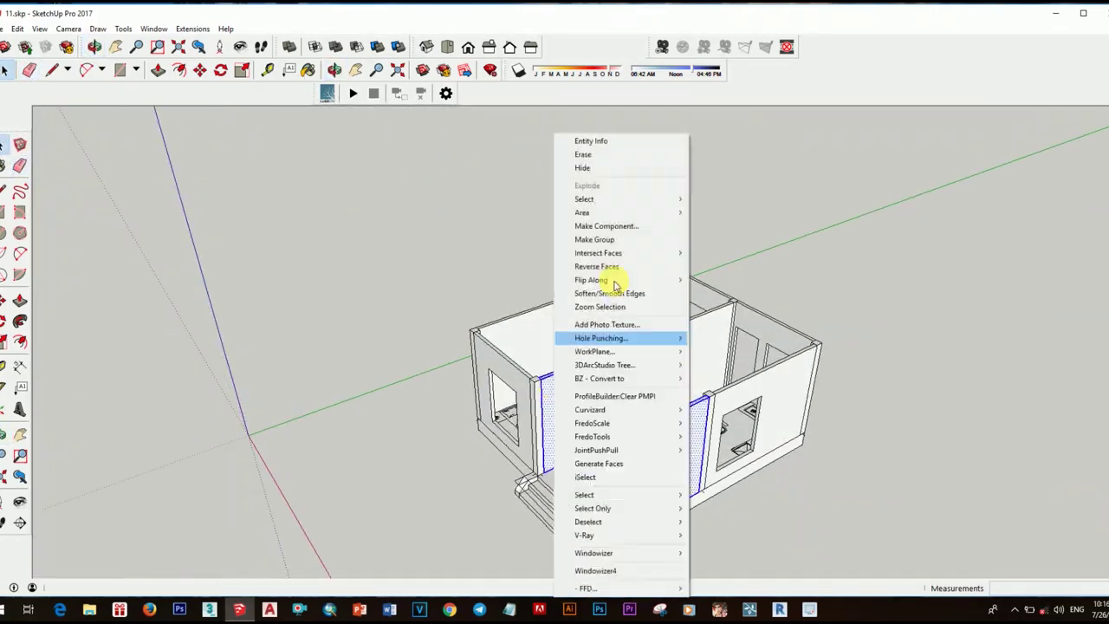
{"action": "left_click", "coordinate": [594, 314]}
{"action": "left_click", "coordinate": [554, 322]}
{"action": "left_click", "coordinate": [752, 326]}
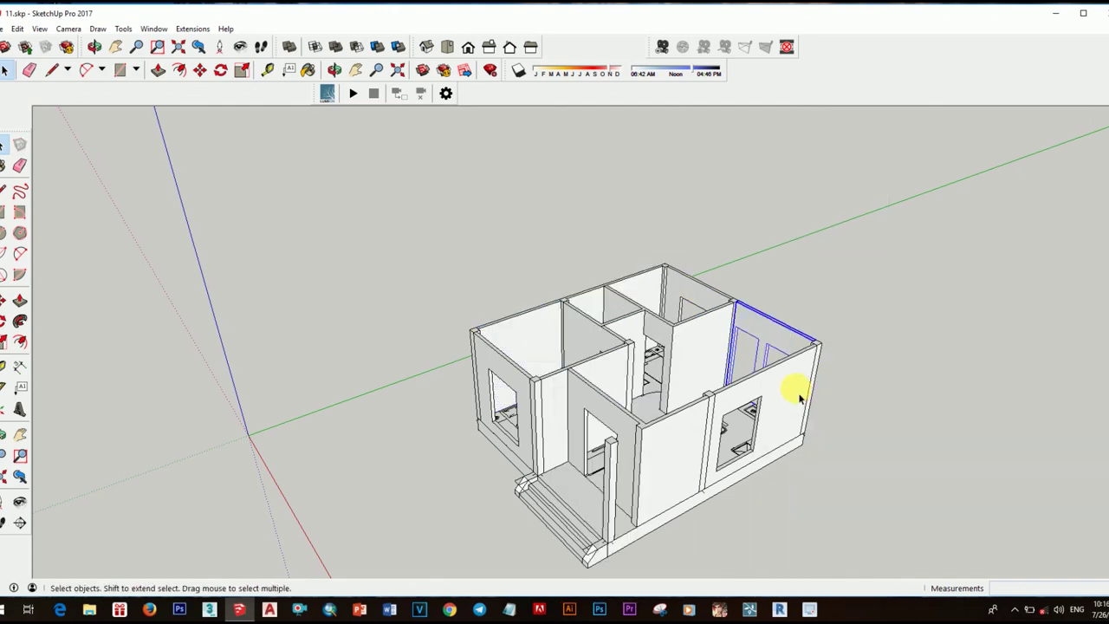
{"action": "scroll", "coordinate": [706, 294], "scroll_direction": "down", "scroll_amount": 2}
{"action": "scroll", "coordinate": [693, 297], "scroll_direction": "down", "scroll_amount": 3}
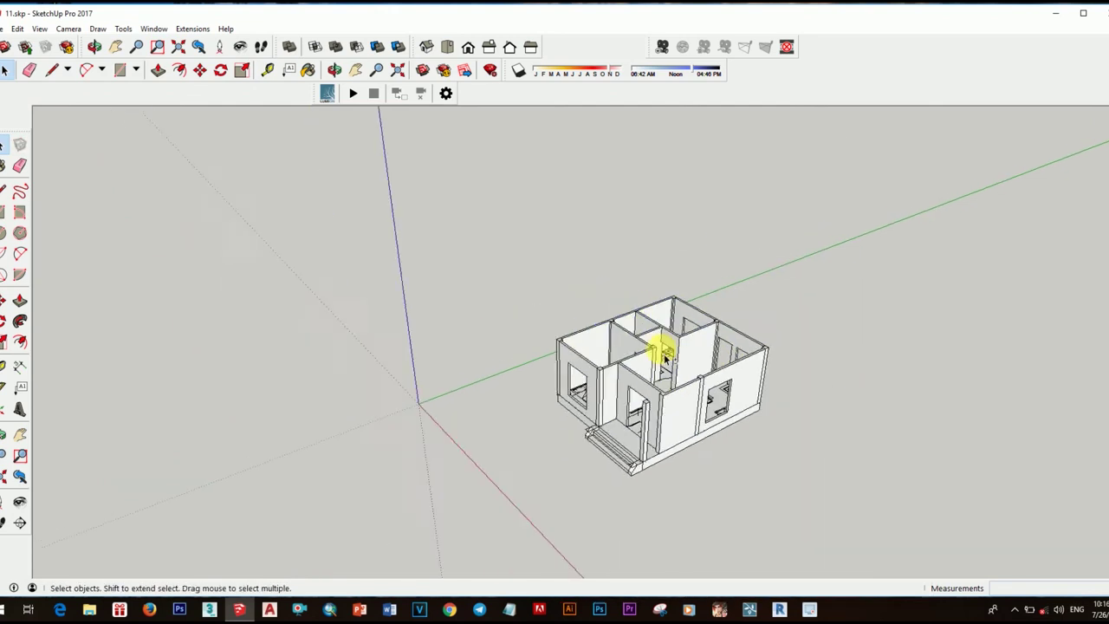
- Draw a roof rectangle over the house top and offset it outward into an overhang
{"action": "key", "text": "r"}
{"action": "scroll", "coordinate": [718, 277], "scroll_direction": "up", "scroll_amount": 5}
{"action": "scroll", "coordinate": [693, 260], "scroll_direction": "down", "scroll_amount": 4}
{"action": "left_click", "coordinate": [693, 256]}
{"action": "scroll", "coordinate": [674, 345], "scroll_direction": "up", "scroll_amount": 3}
{"action": "left_click", "coordinate": [658, 416]}
{"action": "key", "text": "space"}
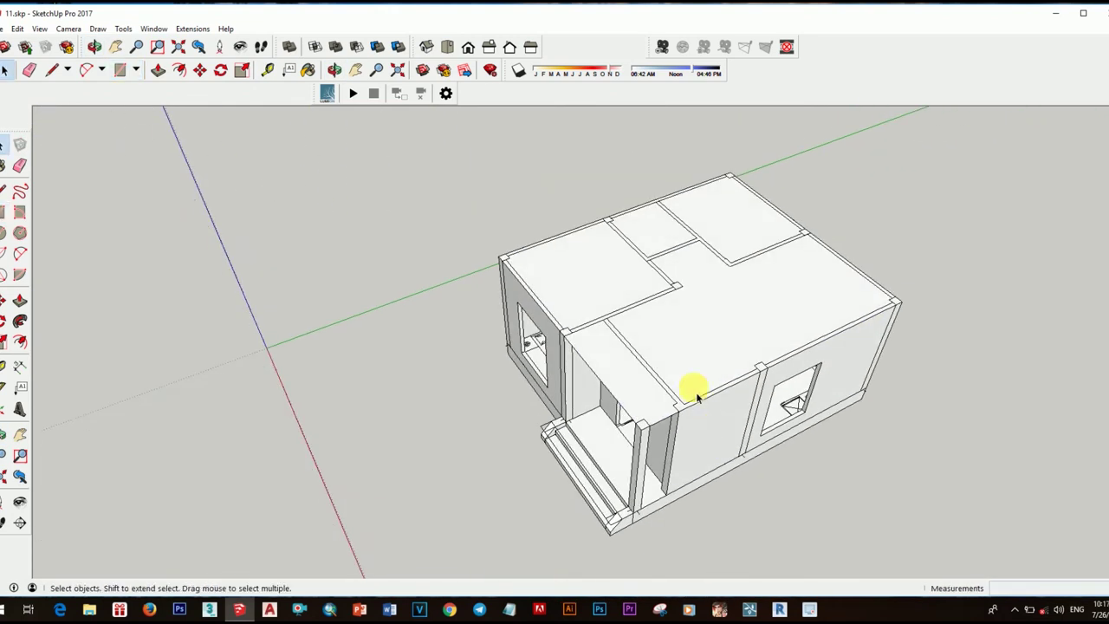
{"action": "scroll", "coordinate": [698, 389], "scroll_direction": "up", "scroll_amount": 3}
{"action": "left_click", "coordinate": [721, 381]}
{"action": "left_click", "coordinate": [784, 425]}
{"action": "key", "text": "space"}
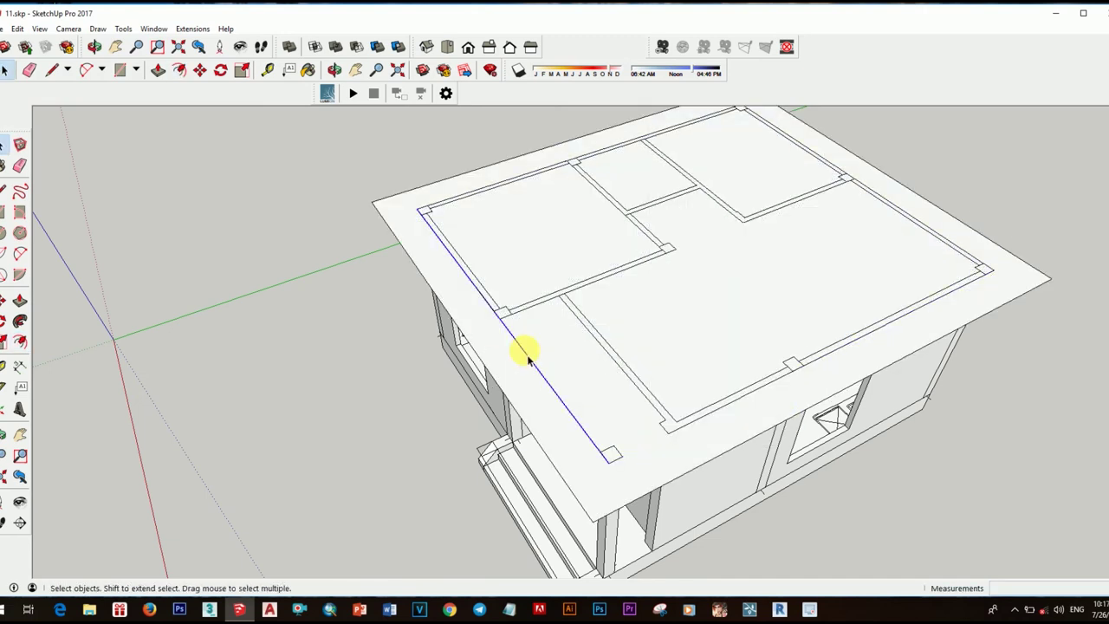
{"action": "scroll", "coordinate": [537, 260], "scroll_direction": "up", "scroll_amount": 3}
- Draw the two gable lines on the roof from the eaves up to the apex
{"action": "left_click", "coordinate": [870, 191]}
{"action": "scroll", "coordinate": [627, 231], "scroll_direction": "down", "scroll_amount": 3}
{"action": "scroll", "coordinate": [718, 351], "scroll_direction": "down", "scroll_amount": 2}
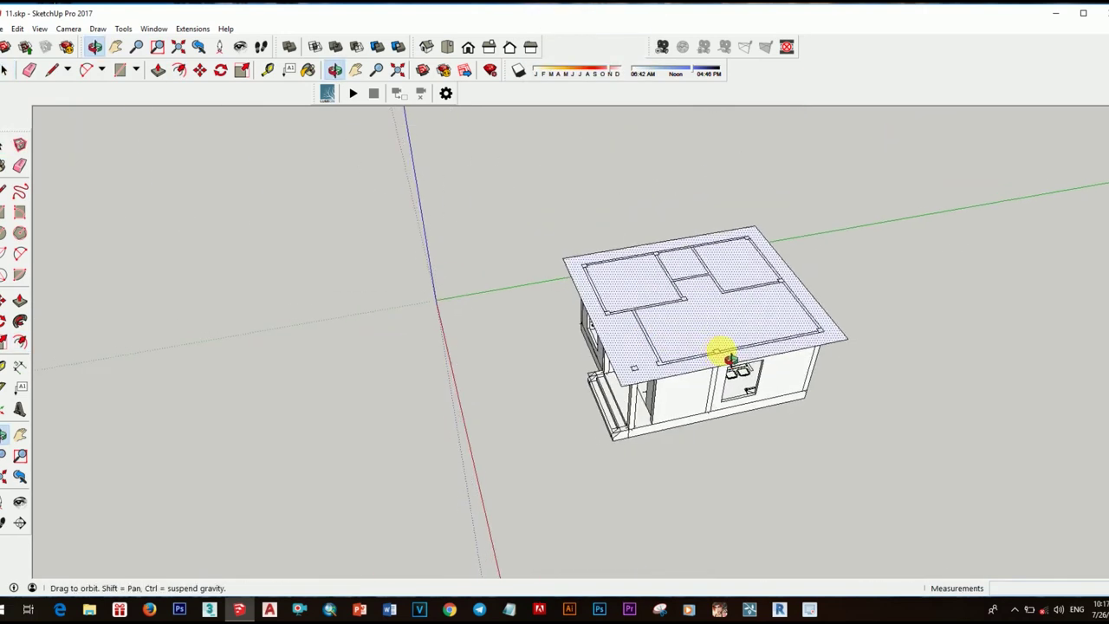
{"action": "mouse_move", "coordinate": [718, 352]}
{"action": "middle_mouse_down"}
{"action": "mouse_move", "coordinate": [636, 174]}
{"action": "mouse_move", "coordinate": [696, 294]}
{"action": "middle_mouse_up"}
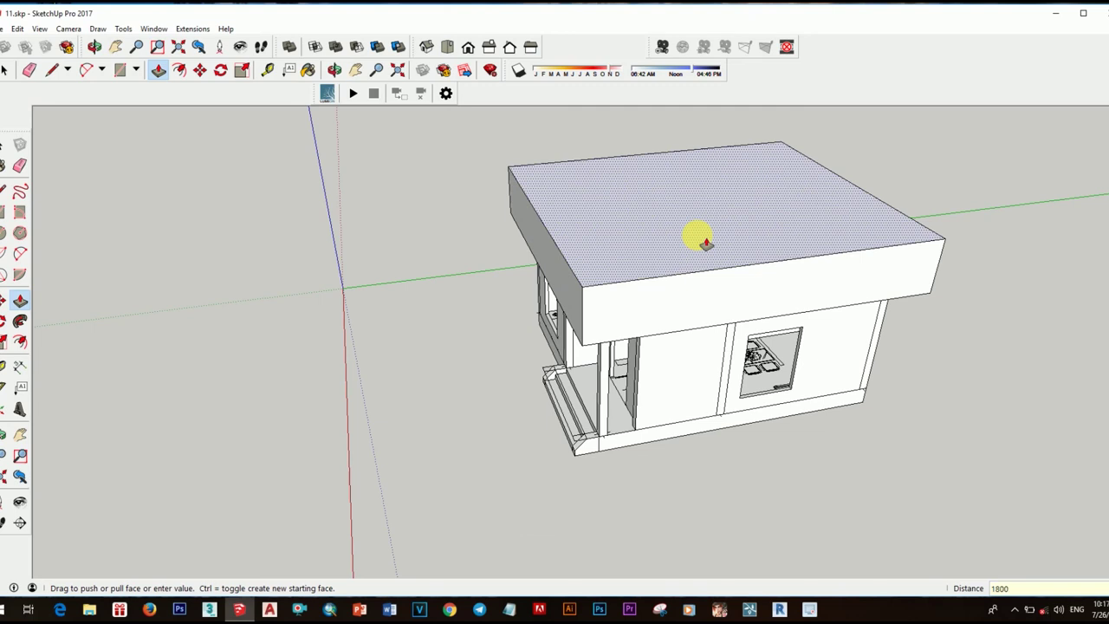
{"action": "mouse_move", "coordinate": [706, 242]}
{"action": "middle_mouse_down"}
{"action": "mouse_move", "coordinate": [712, 279]}
{"action": "mouse_move", "coordinate": [604, 284]}
{"action": "middle_mouse_up"}
{"action": "key", "text": "l"}
{"action": "left_click", "coordinate": [768, 201]}
{"action": "left_click", "coordinate": [962, 275]}
{"action": "middle_click_drag", "start_coordinate": [961, 275], "coordinate": [809, 312]}
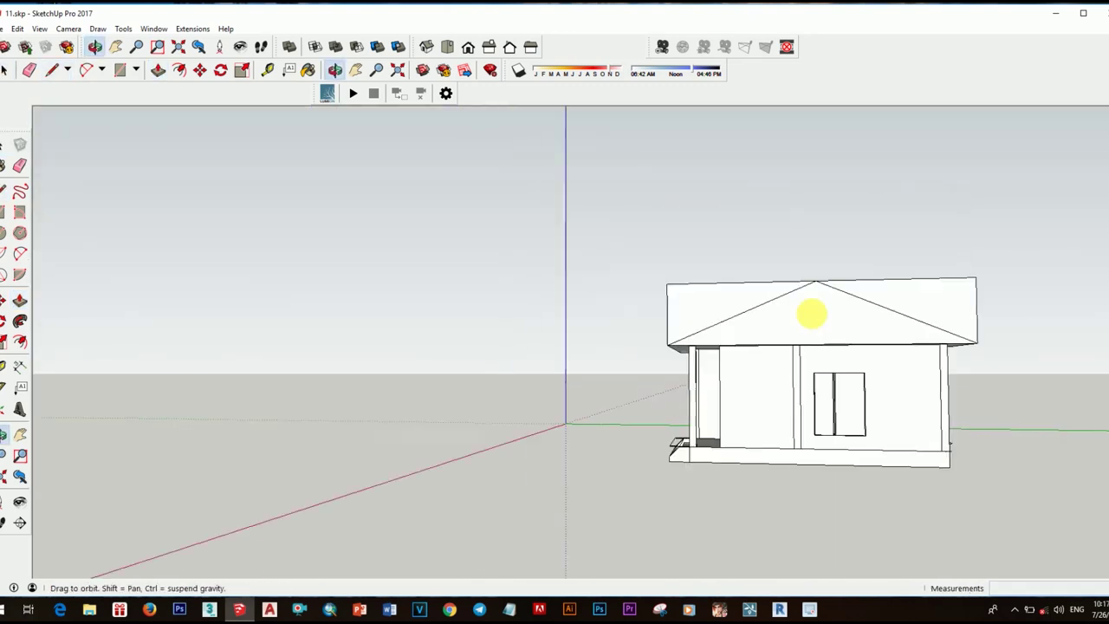
{"action": "key", "text": "space"}
{"action": "scroll", "coordinate": [873, 270], "scroll_direction": "up", "scroll_amount": 3}
{"action": "scroll", "coordinate": [829, 275], "scroll_direction": "up", "scroll_amount": 2}
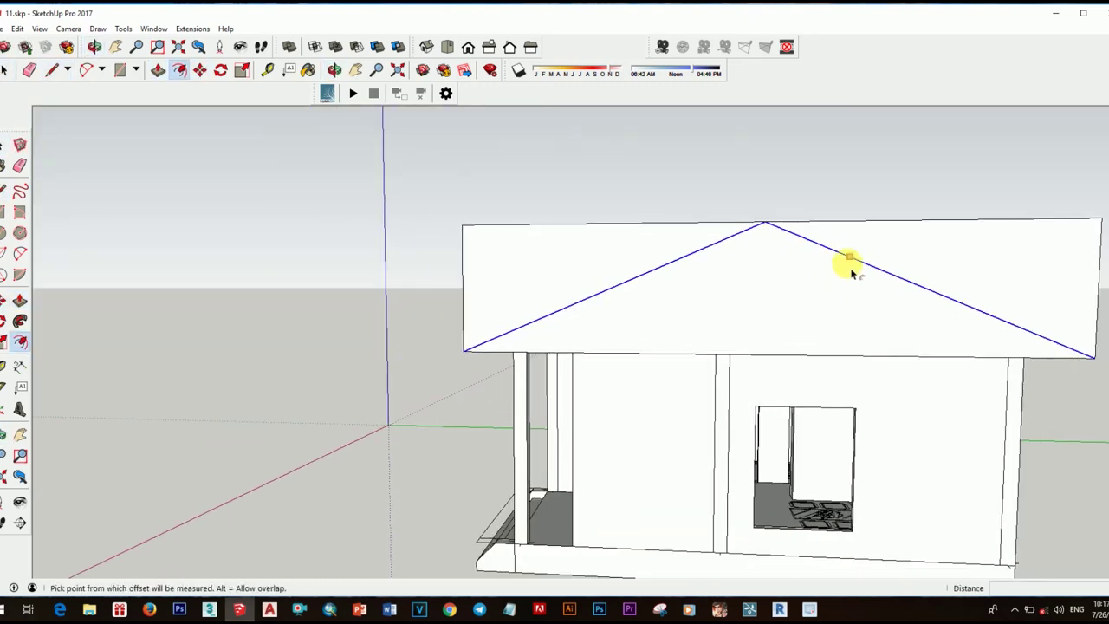
{"action": "scroll", "coordinate": [845, 294], "scroll_direction": "down", "scroll_amount": 3}
{"action": "scroll", "coordinate": [532, 341], "scroll_direction": "up", "scroll_amount": 5}
- Erase stray edges and push away the roof's corner wedge to form the sloping planes
{"action": "key", "text": "e"}
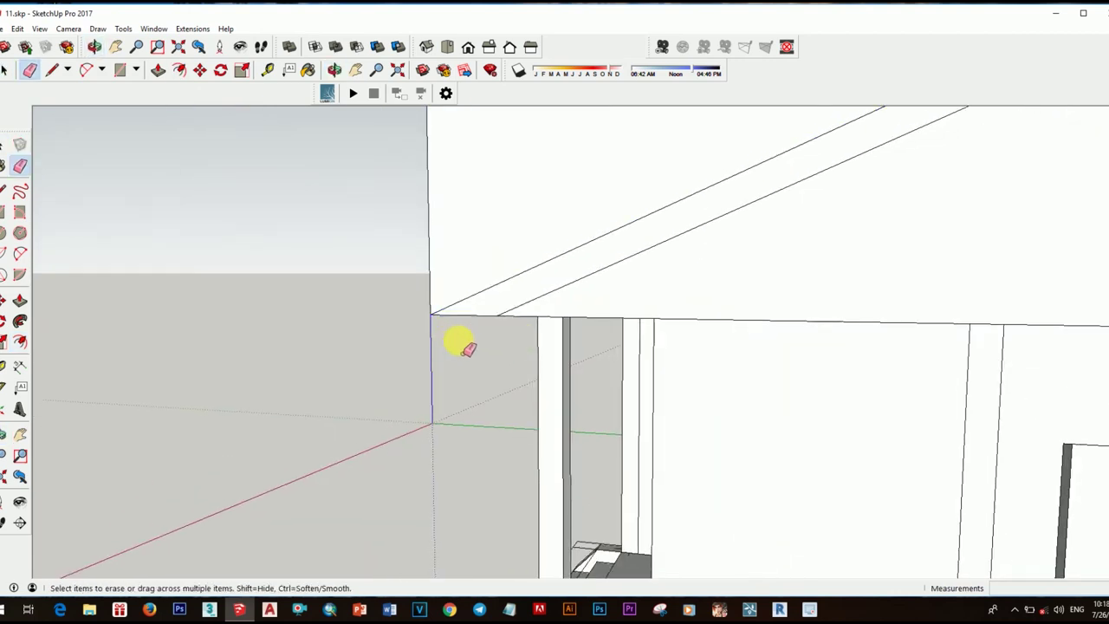
{"action": "scroll", "coordinate": [458, 347], "scroll_direction": "down", "scroll_amount": 3}
{"action": "scroll", "coordinate": [882, 333], "scroll_direction": "down", "scroll_amount": 3}
{"action": "middle_click_drag", "start_coordinate": [881, 333], "coordinate": [770, 423]}
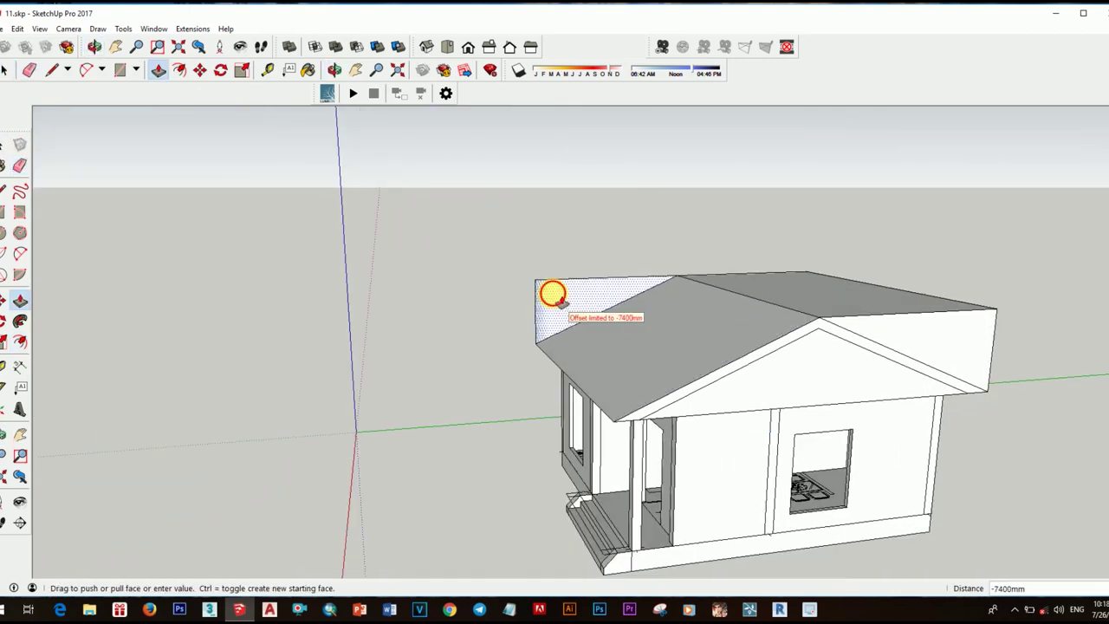
{"action": "mouse_move", "coordinate": [554, 295]}
{"action": "middle_mouse_down"}
{"action": "mouse_move", "coordinate": [577, 312]}
{"action": "mouse_move", "coordinate": [619, 277]}
{"action": "middle_mouse_up"}
{"action": "mouse_move", "coordinate": [529, 288]}
{"action": "middle_mouse_down"}
{"action": "mouse_move", "coordinate": [433, 225]}
{"action": "mouse_move", "coordinate": [632, 329]}
{"action": "mouse_move", "coordinate": [359, 280]}
{"action": "mouse_move", "coordinate": [786, 324]}
{"action": "mouse_move", "coordinate": [561, 292]}
{"action": "mouse_move", "coordinate": [585, 331]}
{"action": "mouse_move", "coordinate": [460, 334]}
{"action": "middle_mouse_up"}
{"action": "scroll", "coordinate": [561, 292], "scroll_direction": "up", "scroll_amount": 2}
{"action": "key", "text": "space"}
{"action": "key", "text": "space"}
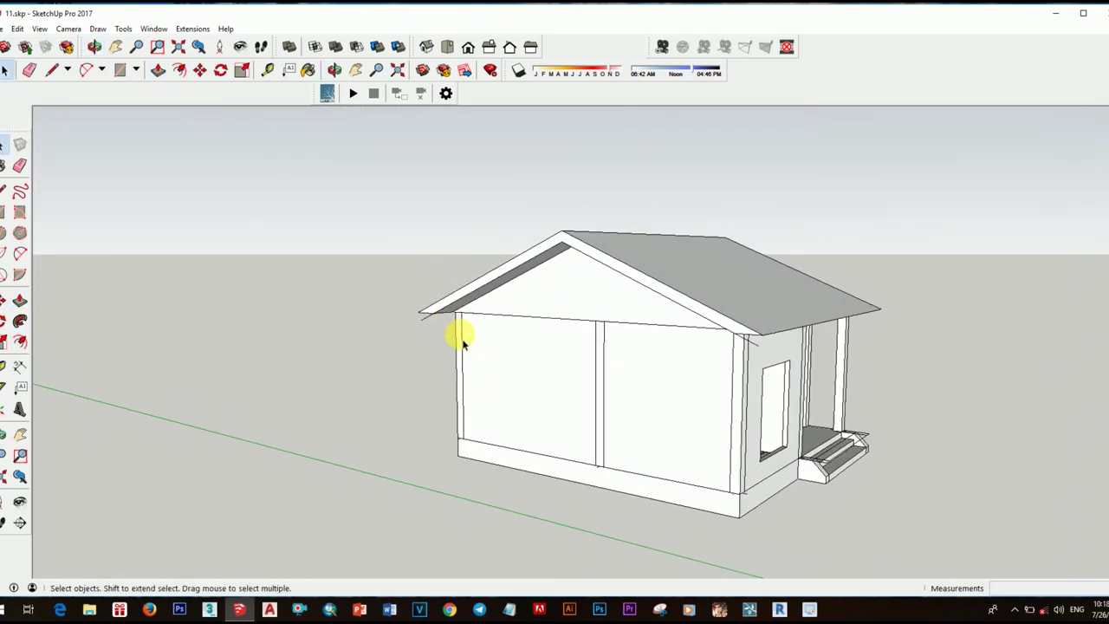
{"action": "key", "text": "e"}
{"action": "scroll", "coordinate": [629, 329], "scroll_direction": "down", "scroll_amount": 3}
{"action": "scroll", "coordinate": [774, 265], "scroll_direction": "up", "scroll_amount": 5}
{"action": "mouse_move", "coordinate": [774, 265]}
{"action": "middle_mouse_down"}
{"action": "mouse_move", "coordinate": [536, 264]}
{"action": "mouse_move", "coordinate": [594, 280]}
{"action": "middle_mouse_up"}
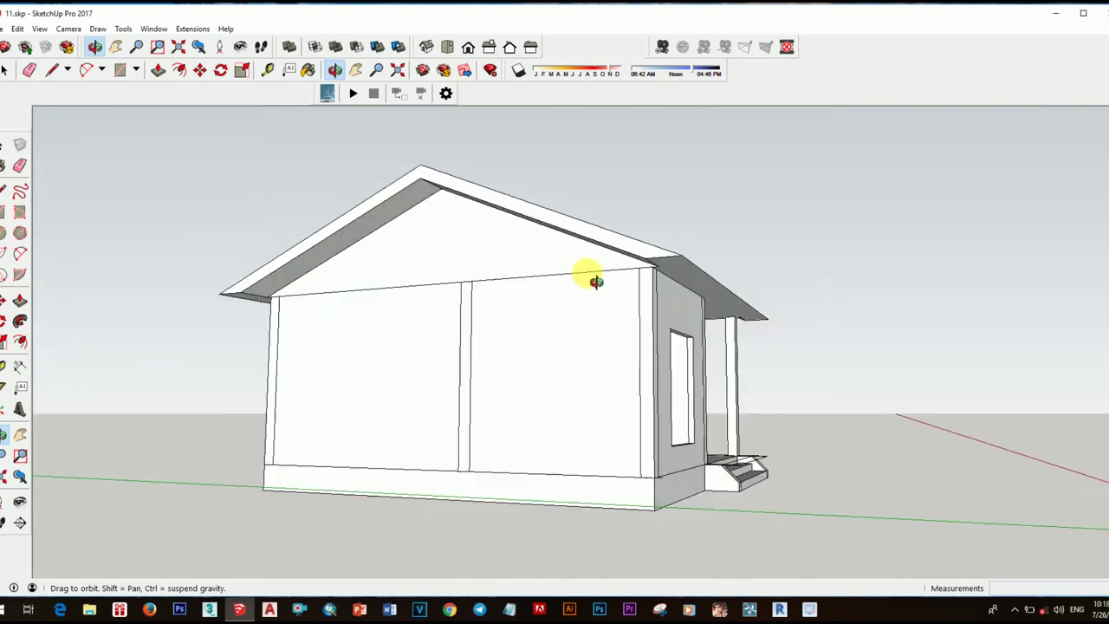
- Orbit in close to the roof gable and view the eave corner from below
{"action": "scroll", "coordinate": [594, 280], "scroll_direction": "up", "scroll_amount": 3}
{"action": "key", "text": "l"}
{"action": "scroll", "coordinate": [750, 324], "scroll_direction": "up", "scroll_amount": 3}
{"action": "mouse_move", "coordinate": [837, 362]}
{"action": "middle_mouse_down"}
{"action": "mouse_move", "coordinate": [693, 254]}
{"action": "mouse_move", "coordinate": [861, 307]}
{"action": "mouse_move", "coordinate": [782, 317]}
{"action": "middle_mouse_up"}
{"action": "scroll", "coordinate": [782, 317], "scroll_direction": "down", "scroll_amount": 5}
{"action": "scroll", "coordinate": [582, 206], "scroll_direction": "up", "scroll_amount": 5}
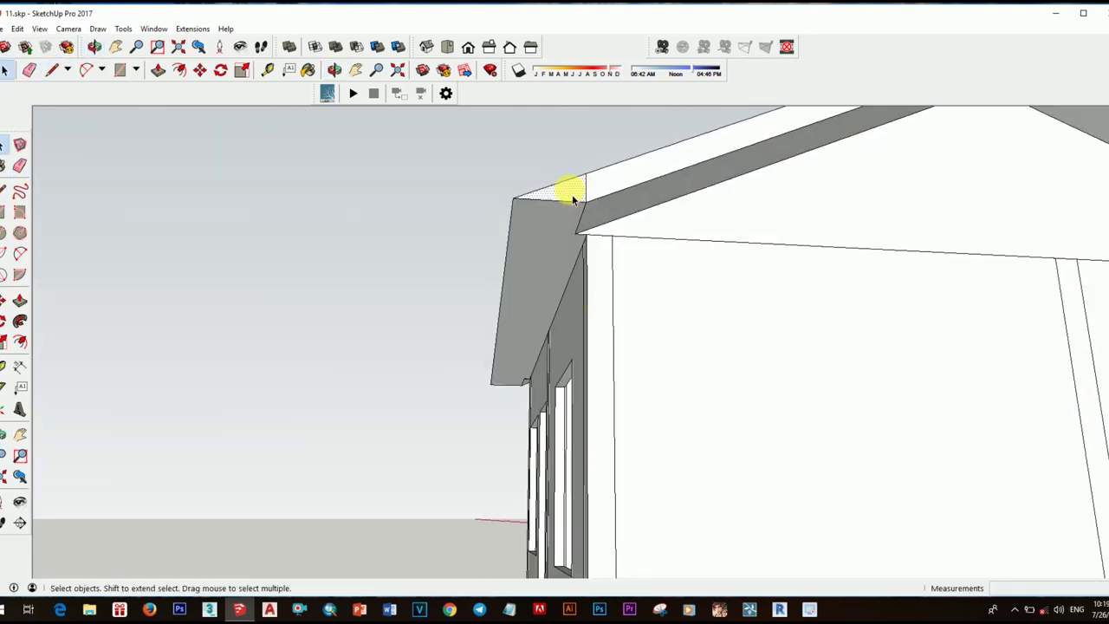
{"action": "middle_click_drag", "start_coordinate": [509, 387], "coordinate": [755, 346]}
{"action": "scroll", "coordinate": [730, 302], "scroll_direction": "up", "scroll_amount": 3}
{"action": "mouse_move", "coordinate": [730, 302]}
{"action": "middle_mouse_down"}
{"action": "mouse_move", "coordinate": [495, 234]}
{"action": "mouse_move", "coordinate": [645, 214]}
{"action": "mouse_move", "coordinate": [601, 300]}
{"action": "mouse_move", "coordinate": [765, 299]}
{"action": "mouse_move", "coordinate": [543, 314]}
{"action": "mouse_move", "coordinate": [622, 217]}
{"action": "middle_mouse_up"}
{"action": "scroll", "coordinate": [615, 243], "scroll_direction": "up", "scroll_amount": 3}
- Offset the front gable face 200 mm inward and push the inner triangle back into the roof
{"action": "left_click", "coordinate": [603, 281]}
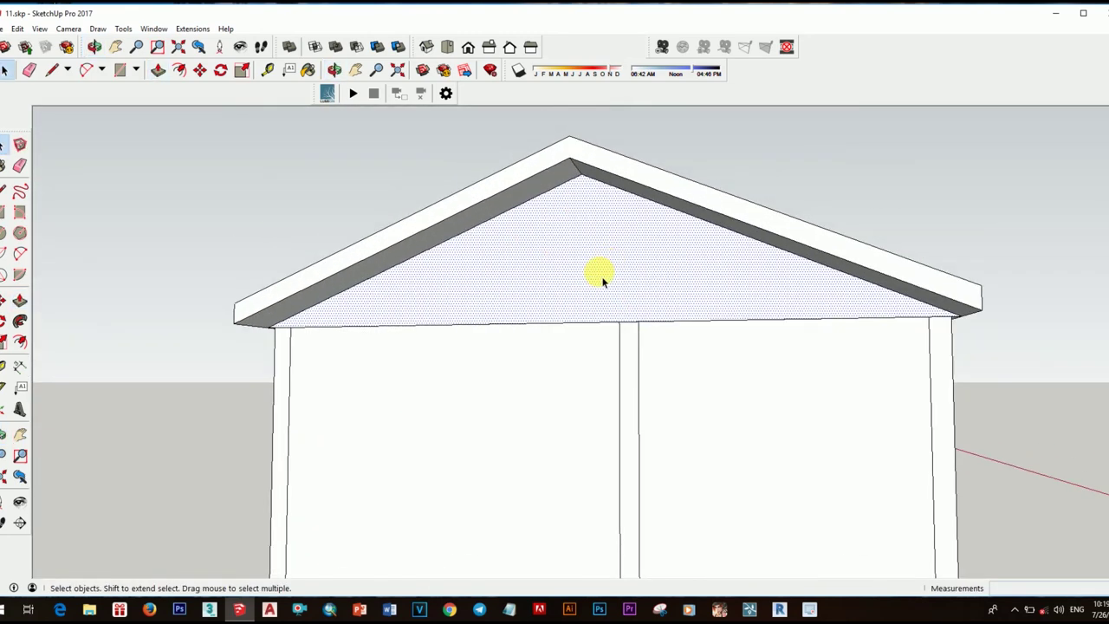
{"action": "left_click", "coordinate": [667, 245]}
{"action": "mouse_move", "coordinate": [667, 245]}
{"action": "middle_mouse_down"}
{"action": "mouse_move", "coordinate": [508, 309]}
{"action": "mouse_move", "coordinate": [610, 299]}
{"action": "mouse_move", "coordinate": [549, 267]}
{"action": "middle_mouse_up"}
{"action": "key", "text": "p"}
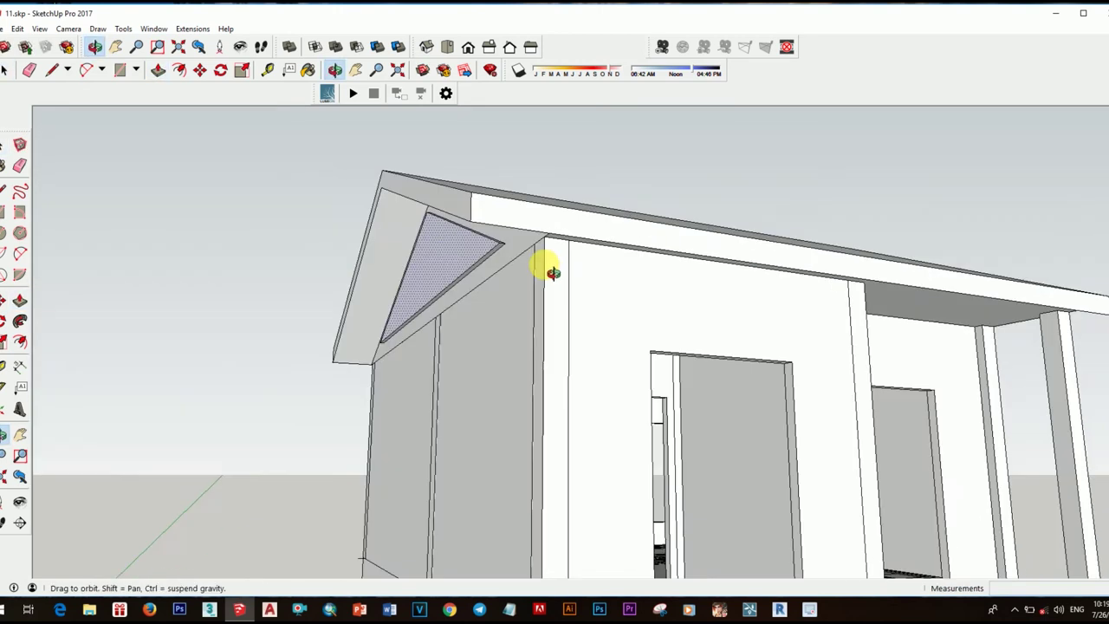
{"action": "scroll", "coordinate": [615, 322], "scroll_direction": "down", "scroll_amount": 5}
{"action": "middle_click_drag", "start_coordinate": [614, 322], "coordinate": [641, 285]}
{"action": "key", "text": "space"}
{"action": "scroll", "coordinate": [665, 325], "scroll_direction": "up", "scroll_amount": 3}
{"action": "middle_click_drag", "start_coordinate": [665, 325], "coordinate": [774, 260]}
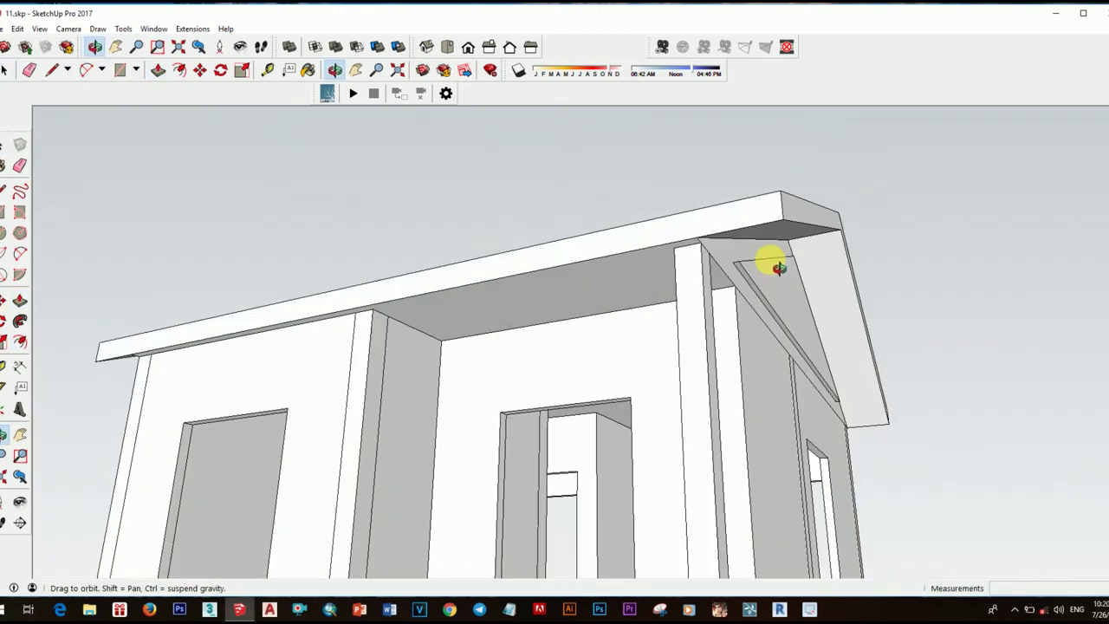
{"action": "scroll", "coordinate": [742, 376], "scroll_direction": "down", "scroll_amount": 5}
{"action": "mouse_move", "coordinate": [743, 376]}
{"action": "middle_mouse_down"}
{"action": "mouse_move", "coordinate": [607, 306]}
{"action": "mouse_move", "coordinate": [667, 322]}
{"action": "mouse_move", "coordinate": [520, 211]}
{"action": "mouse_move", "coordinate": [545, 234]}
{"action": "mouse_move", "coordinate": [664, 272]}
{"action": "mouse_move", "coordinate": [519, 286]}
{"action": "middle_mouse_up"}
- Orbit to a low three-quarter view of the front wall near the steps
{"action": "left_click", "coordinate": [3, 365]}
{"action": "scroll", "coordinate": [732, 236], "scroll_direction": "up", "scroll_amount": 3}
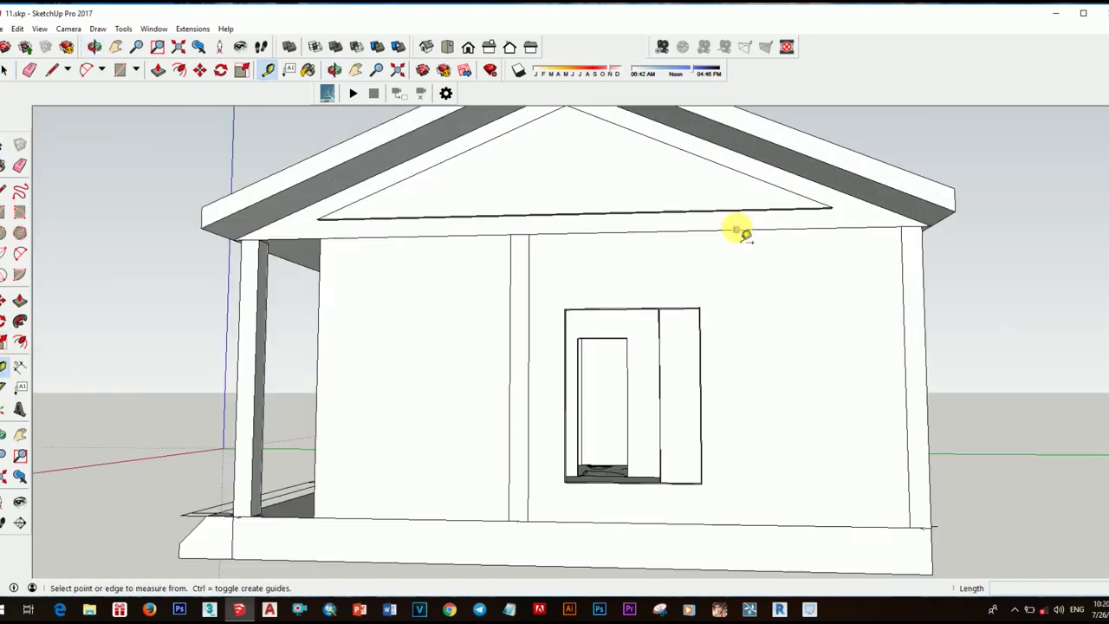
{"action": "key", "text": "space"}
{"action": "scroll", "coordinate": [549, 323], "scroll_direction": "down", "scroll_amount": 5}
{"action": "key", "text": "r"}
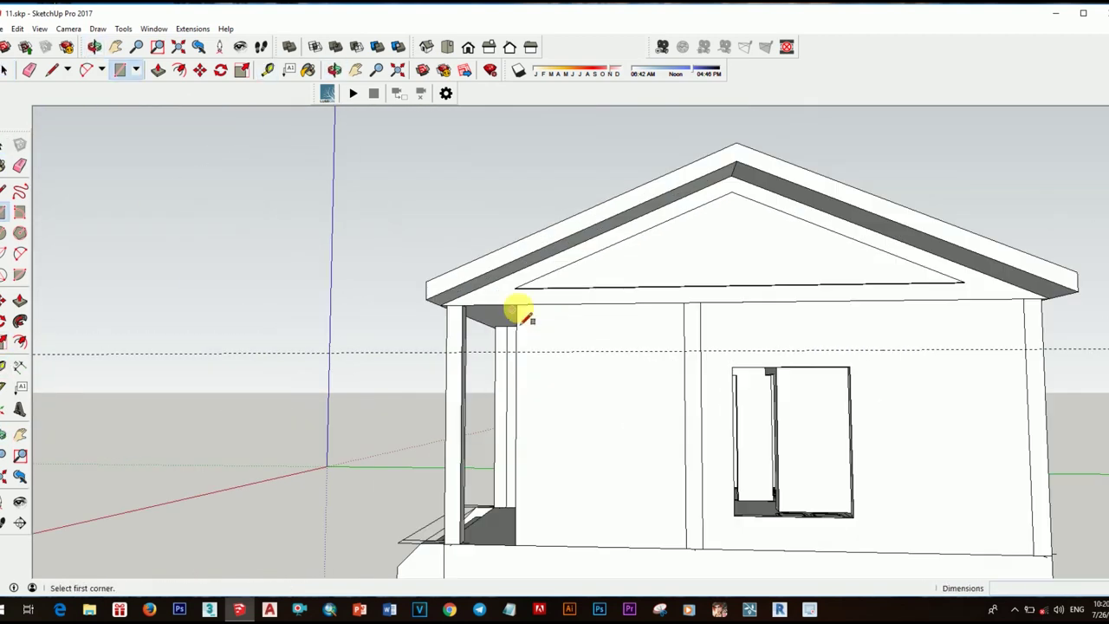
{"action": "middle_click_drag", "start_coordinate": [519, 309], "coordinate": [786, 339]}
{"action": "key", "text": "space"}
{"action": "left_click", "coordinate": [806, 386]}
{"action": "scroll", "coordinate": [532, 346], "scroll_direction": "up", "scroll_amount": 5}
{"action": "mouse_move", "coordinate": [532, 347]}
{"action": "middle_mouse_down"}
{"action": "mouse_move", "coordinate": [871, 339]}
{"action": "mouse_move", "coordinate": [767, 266]}
{"action": "mouse_move", "coordinate": [904, 354]}
{"action": "middle_mouse_up"}
{"action": "scroll", "coordinate": [837, 309], "scroll_direction": "down", "scroll_amount": 2}
{"action": "key", "text": "space"}
{"action": "scroll", "coordinate": [650, 426], "scroll_direction": "down", "scroll_amount": 3}
{"action": "scroll", "coordinate": [748, 486], "scroll_direction": "up", "scroll_amount": 5}
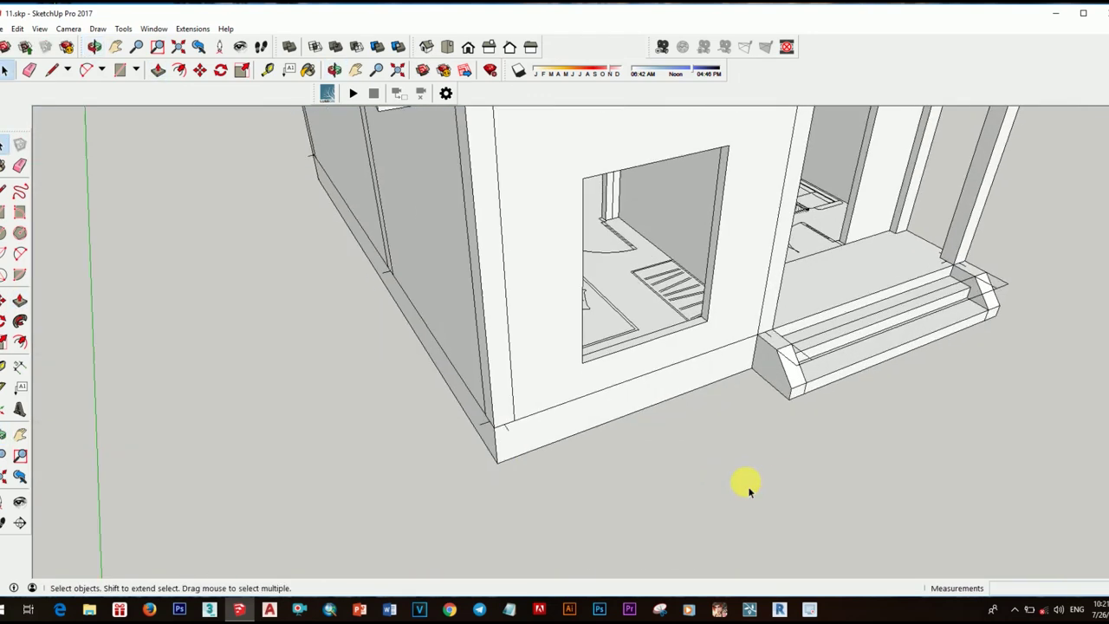
- Draw and offset the planter footprint, raise the rim, and sink the inside 300 mm
{"action": "left_click", "coordinate": [794, 401]}
{"action": "middle_click_drag", "start_coordinate": [793, 401], "coordinate": [628, 463]}
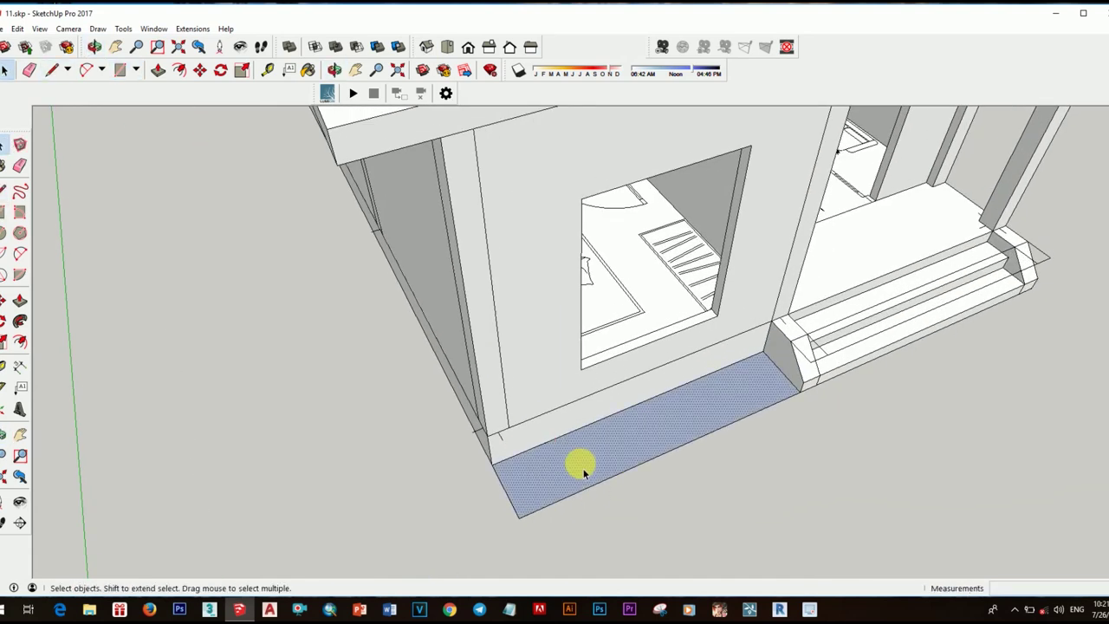
{"action": "left_click", "coordinate": [591, 468]}
{"action": "key", "text": "space"}
{"action": "key", "text": "p"}
{"action": "left_click", "coordinate": [782, 375]}
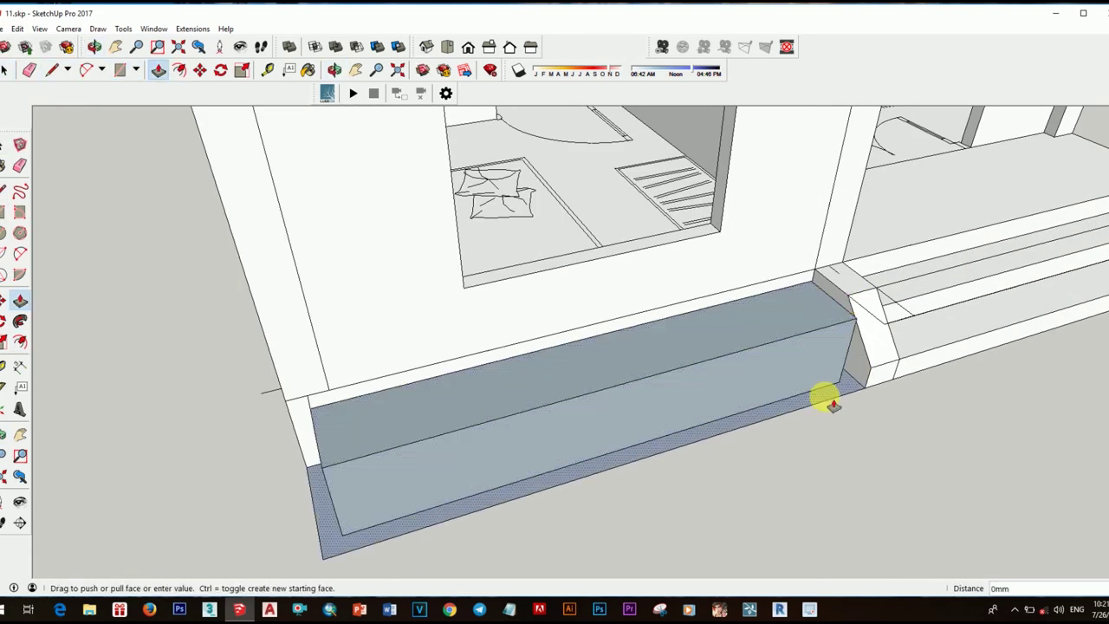
{"action": "left_click", "coordinate": [829, 396]}
{"action": "key", "text": "space"}
{"action": "mouse_move", "coordinate": [620, 415]}
{"action": "middle_mouse_down"}
{"action": "mouse_move", "coordinate": [638, 435]}
{"action": "mouse_move", "coordinate": [755, 453]}
{"action": "middle_mouse_up"}
{"action": "left_click", "coordinate": [755, 453]}
- Reverse the planter faces so they all point outward
{"action": "left_click", "coordinate": [771, 518]}
{"action": "key", "text": "space"}
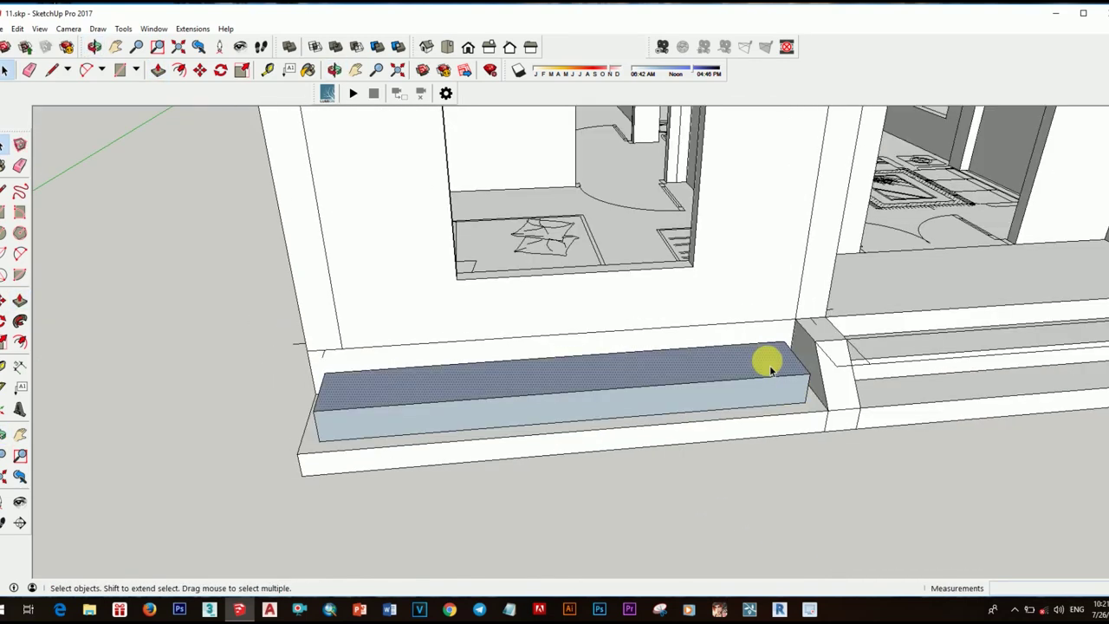
{"action": "middle_click_drag", "start_coordinate": [767, 364], "coordinate": [750, 445]}
{"action": "key", "text": "p"}
{"action": "key", "text": "space"}
{"action": "right_click", "coordinate": [706, 418]}
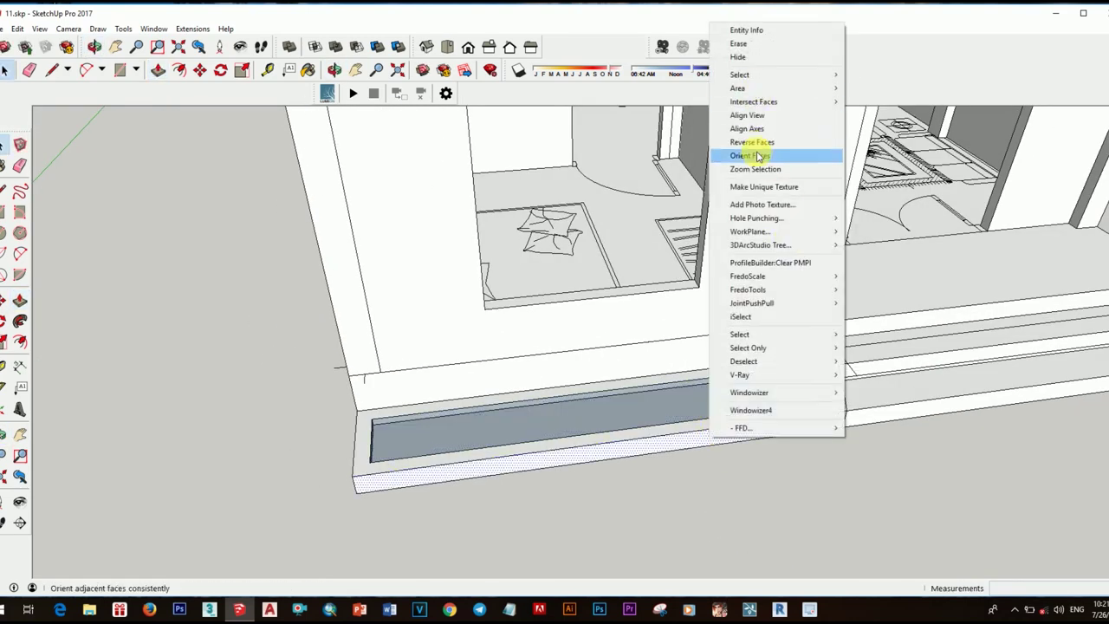
{"action": "left_click", "coordinate": [758, 156]}
{"action": "mouse_move", "coordinate": [758, 156]}
{"action": "middle_mouse_down"}
{"action": "mouse_move", "coordinate": [718, 445]}
{"action": "mouse_move", "coordinate": [743, 384]}
{"action": "mouse_move", "coordinate": [732, 439]}
{"action": "mouse_move", "coordinate": [535, 372]}
{"action": "mouse_move", "coordinate": [593, 347]}
{"action": "middle_mouse_up"}
- Paint the planter with concrete block texture and make it a group
{"action": "key", "text": "b"}
{"action": "left_click", "coordinate": [753, 406]}
{"action": "key", "text": "space"}
{"action": "key", "text": "space"}
{"action": "left_click", "coordinate": [535, 371]}
{"action": "right_click", "coordinate": [541, 373]}
{"action": "left_click", "coordinate": [586, 240]}
- Paint the front steps with the Metal material Steel Brushed Stainless
{"action": "left_click", "coordinate": [995, 482]}
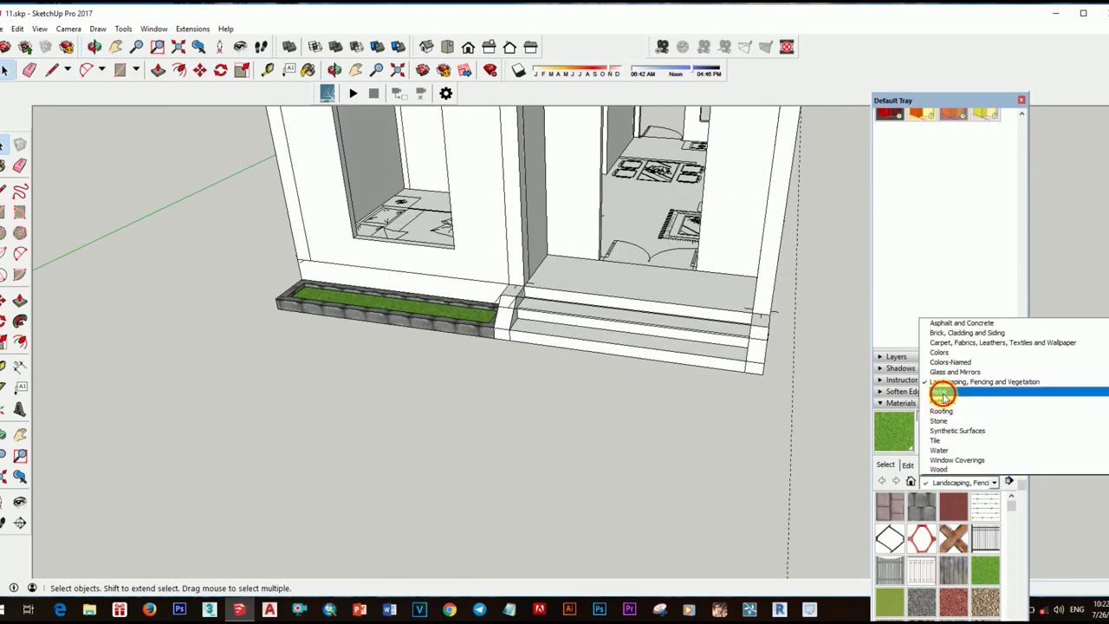
{"action": "left_click", "coordinate": [941, 389]}
{"action": "left_click", "coordinate": [710, 372]}
{"action": "scroll", "coordinate": [711, 371], "scroll_direction": "up", "scroll_amount": 5}
{"action": "left_click", "coordinate": [928, 542]}
{"action": "left_click", "coordinate": [681, 421]}
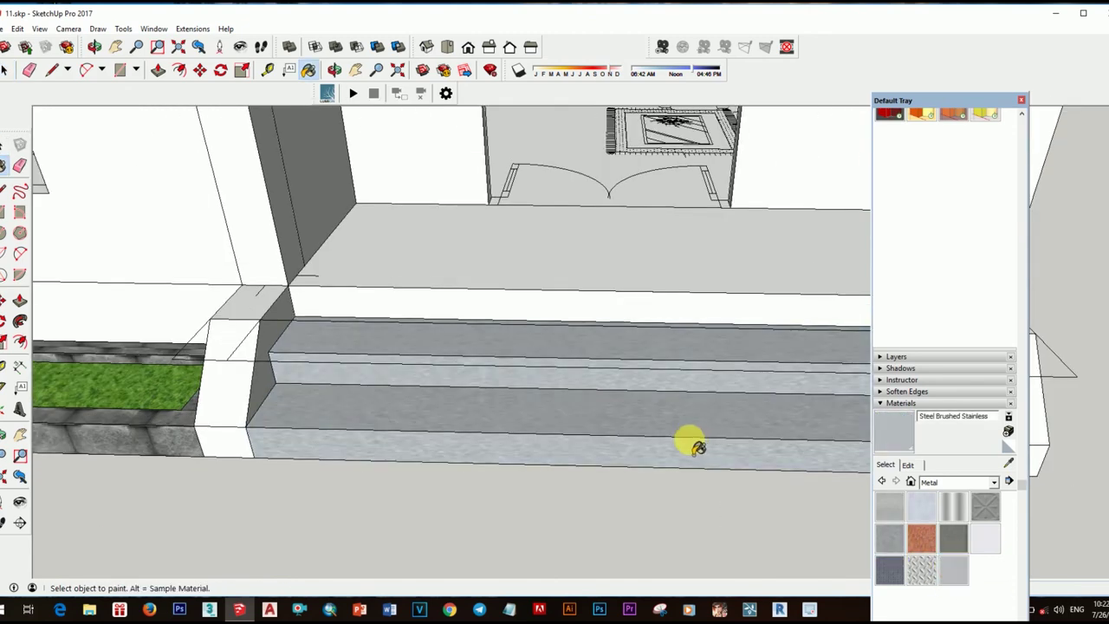
{"action": "scroll", "coordinate": [693, 441], "scroll_direction": "down", "scroll_amount": 5}
- Orbit out to the whole house and place the first corner of the door rectangle
{"action": "mouse_move", "coordinate": [648, 359]}
{"action": "middle_mouse_down"}
{"action": "mouse_move", "coordinate": [598, 394]}
{"action": "mouse_move", "coordinate": [517, 376]}
{"action": "mouse_move", "coordinate": [646, 267]}
{"action": "mouse_move", "coordinate": [528, 354]}
{"action": "mouse_move", "coordinate": [498, 355]}
{"action": "mouse_move", "coordinate": [495, 383]}
{"action": "mouse_move", "coordinate": [644, 396]}
{"action": "mouse_move", "coordinate": [566, 292]}
{"action": "middle_mouse_up"}
{"action": "scroll", "coordinate": [607, 385], "scroll_direction": "up", "scroll_amount": 3}
{"action": "scroll", "coordinate": [520, 364], "scroll_direction": "down", "scroll_amount": 5}
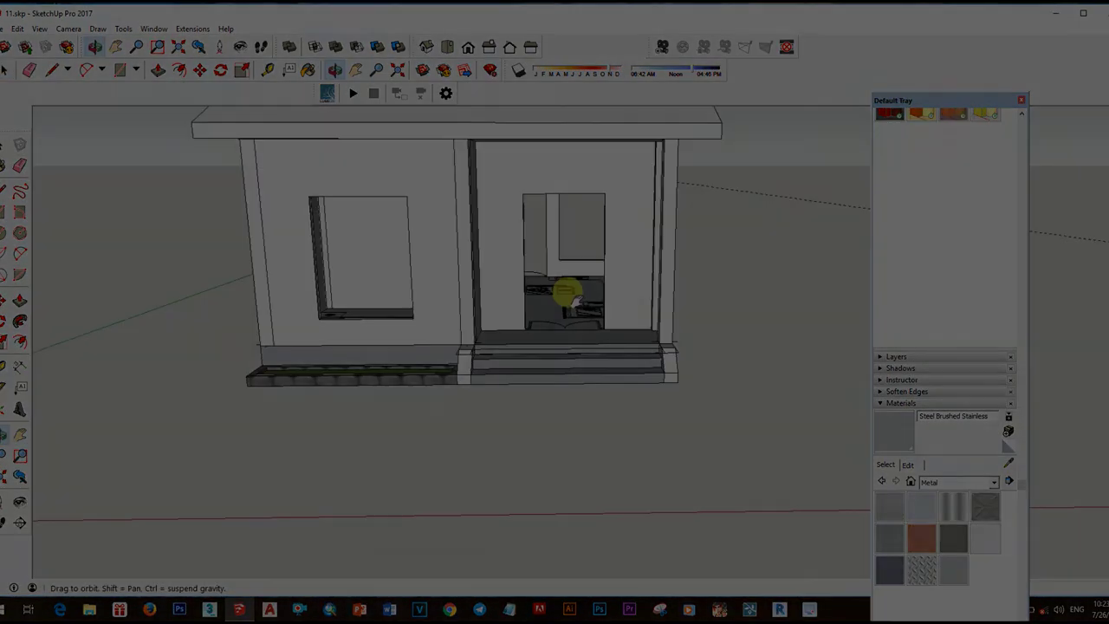
{"action": "scroll", "coordinate": [579, 359], "scroll_direction": "up", "scroll_amount": 3}
{"action": "scroll", "coordinate": [519, 277], "scroll_direction": "up", "scroll_amount": 2}
{"action": "key", "text": "r"}
{"action": "left_click", "coordinate": [508, 257]}
{"action": "scroll", "coordinate": [507, 257], "scroll_direction": "up", "scroll_amount": 2}
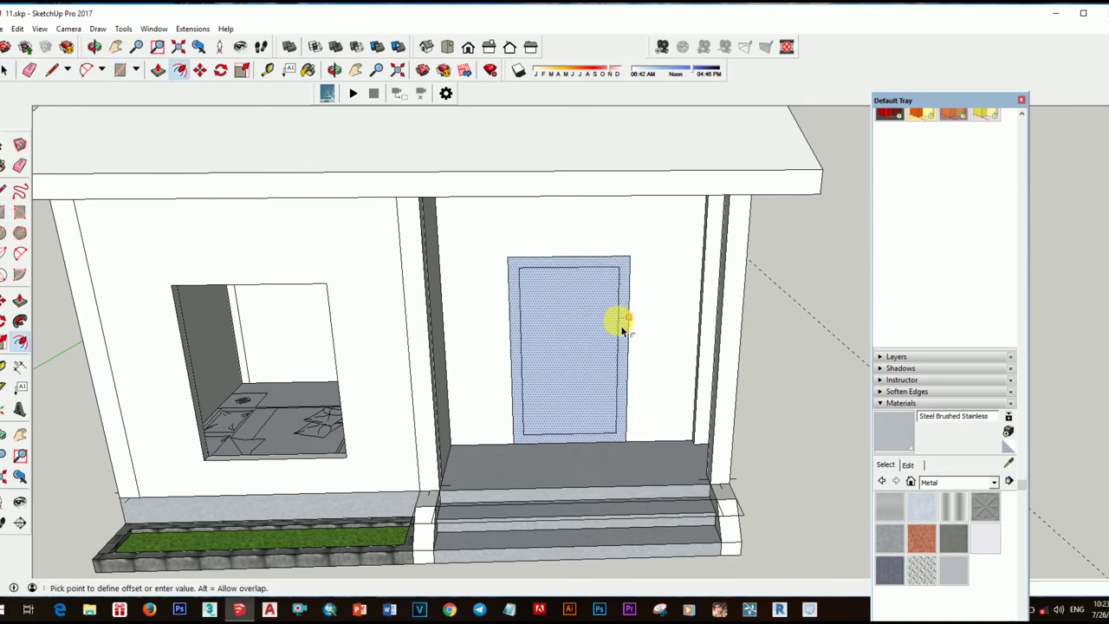
- Finish offsetting the door outline and erase the face filling the door opening
{"action": "left_click", "coordinate": [620, 324]}
{"action": "key", "text": "space"}
{"action": "scroll", "coordinate": [579, 347], "scroll_direction": "up", "scroll_amount": 2}
{"action": "right_click", "coordinate": [577, 346]}
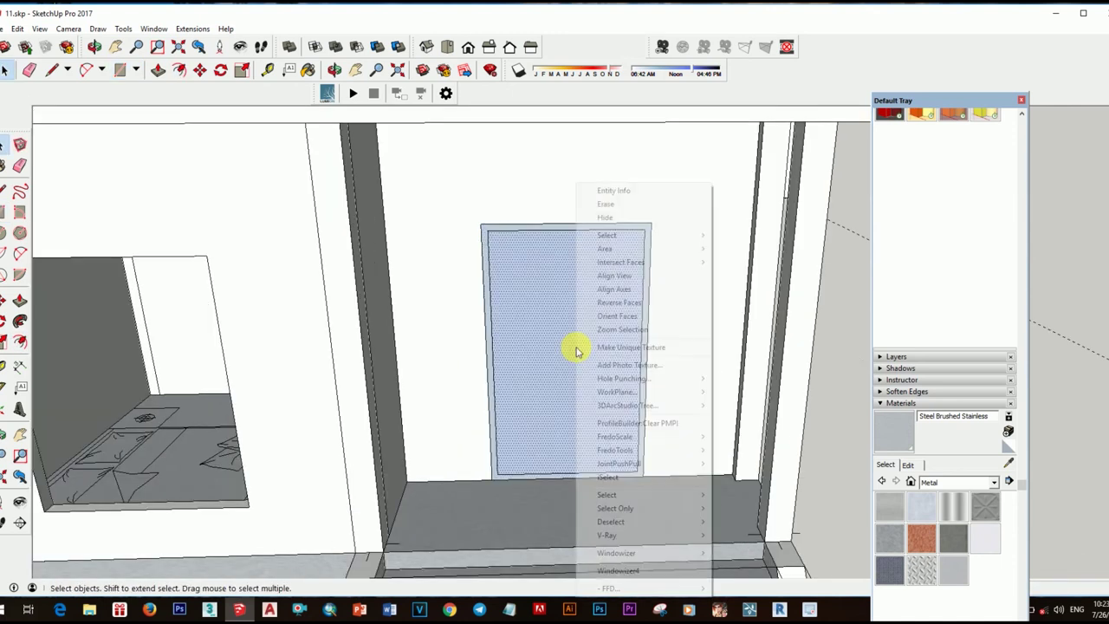
{"action": "left_click", "coordinate": [609, 212]}
{"action": "scroll", "coordinate": [598, 493], "scroll_direction": "up", "scroll_amount": 2}
- Erase the doorway's bottom edge so the opening runs down to the floor
{"action": "key", "text": "m"}
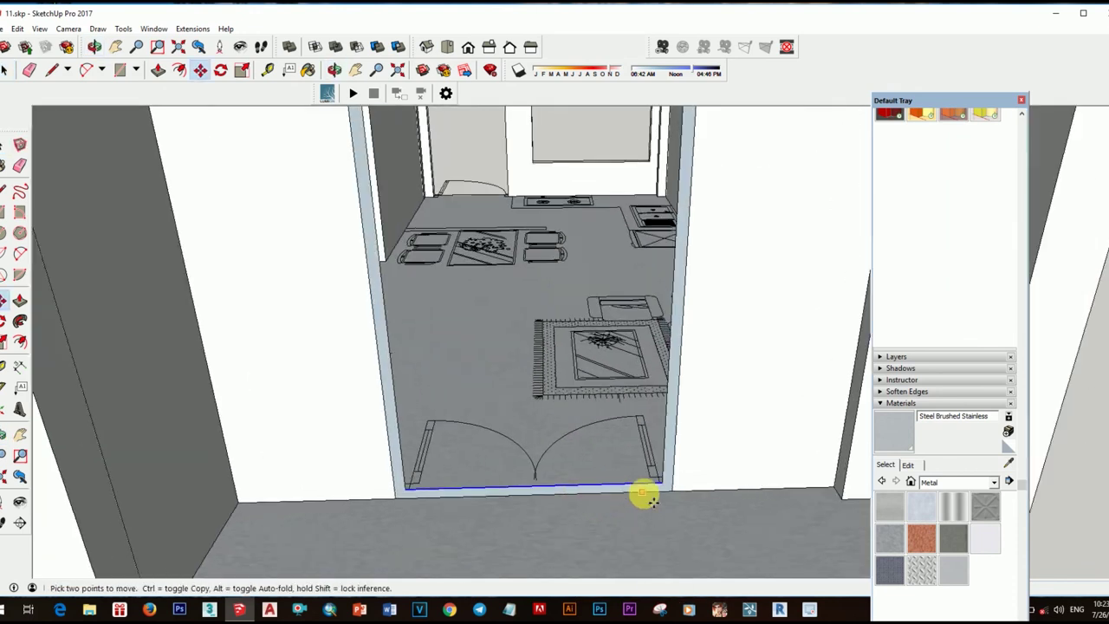
{"action": "scroll", "coordinate": [643, 493], "scroll_direction": "up", "scroll_amount": 2}
{"action": "key", "text": "space"}
{"action": "scroll", "coordinate": [593, 492], "scroll_direction": "down", "scroll_amount": 1}
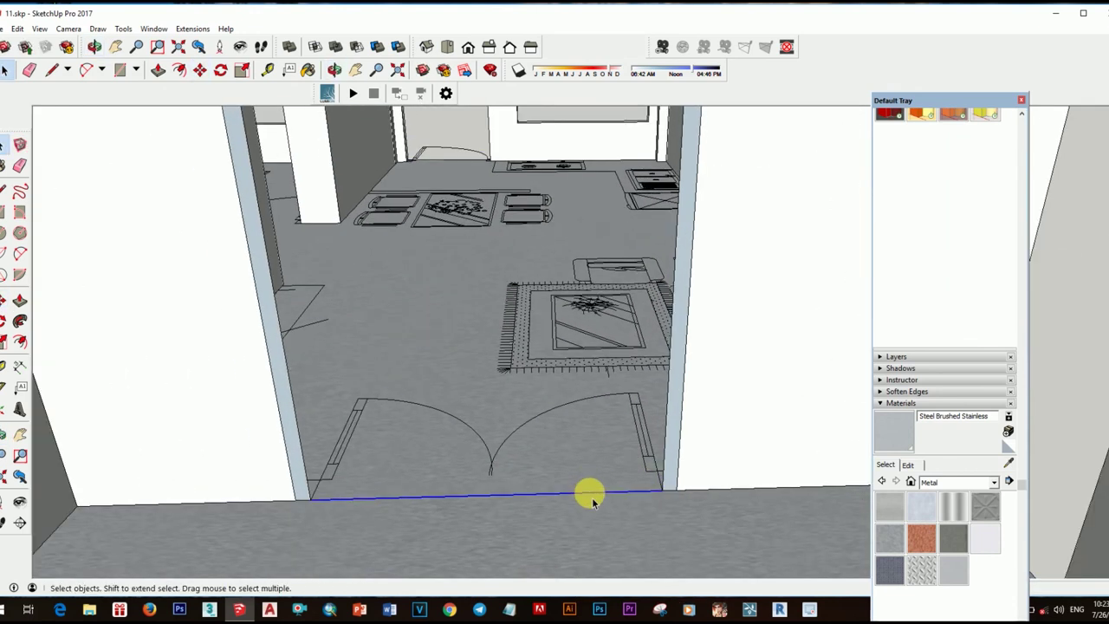
{"action": "right_click", "coordinate": [589, 500]}
{"action": "left_click", "coordinate": [699, 164]}
{"action": "scroll", "coordinate": [664, 396], "scroll_direction": "down", "scroll_amount": 2}
{"action": "scroll", "coordinate": [689, 393], "scroll_direction": "up", "scroll_amount": 2}
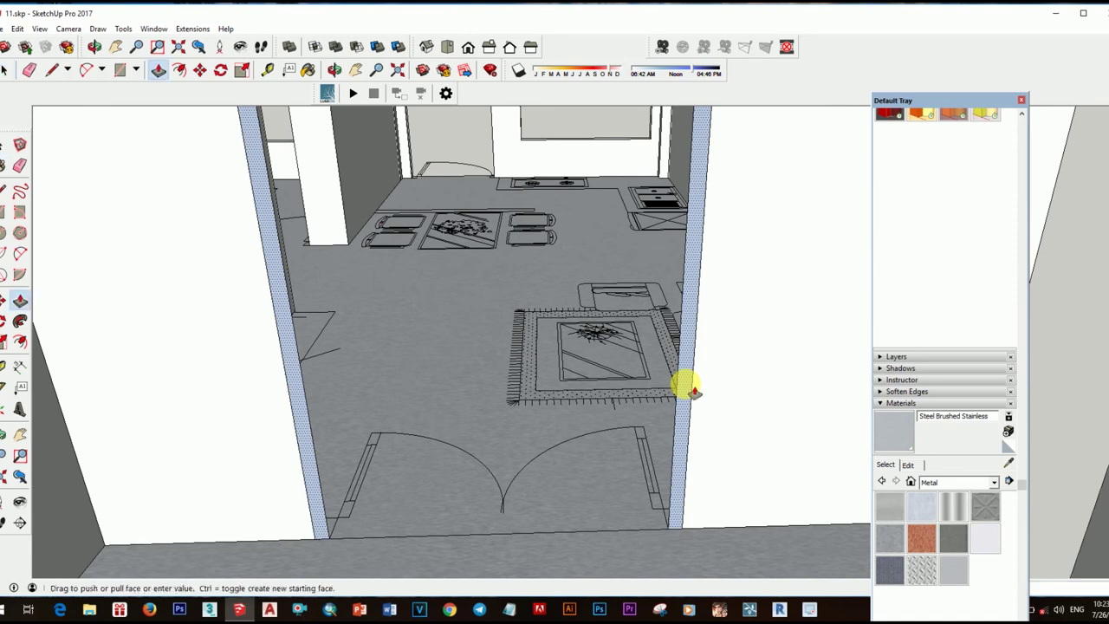
- Turn the door frame into a component
{"action": "middle_click_drag", "start_coordinate": [693, 389], "coordinate": [756, 416]}
{"action": "key", "text": "space"}
{"action": "scroll", "coordinate": [732, 461], "scroll_direction": "down", "scroll_amount": 3}
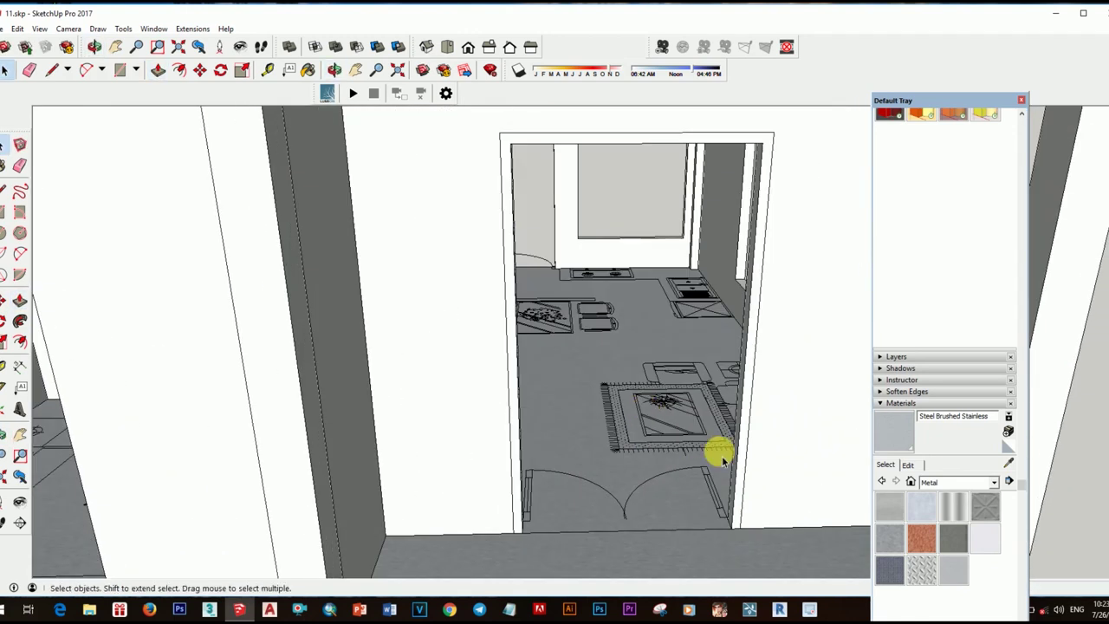
{"action": "right_click", "coordinate": [743, 433]}
{"action": "left_click", "coordinate": [797, 62]}
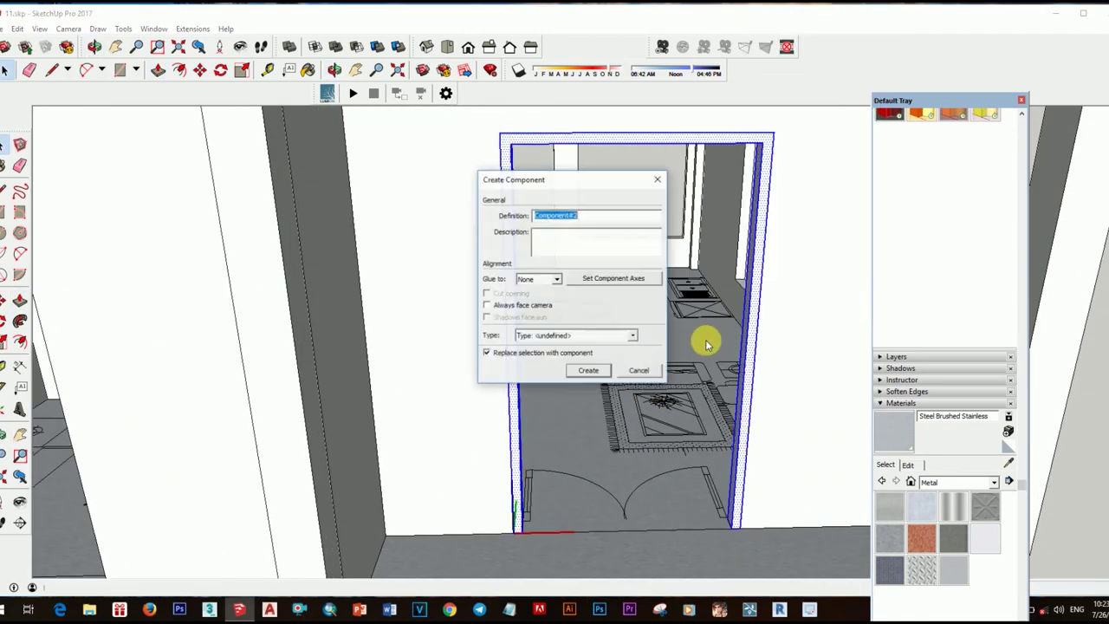
{"action": "key", "text": "Return"}
- Draw a rectangular door panel inside the frame and select it
{"action": "scroll", "coordinate": [615, 357], "scroll_direction": "down", "scroll_amount": 5}
{"action": "scroll", "coordinate": [613, 357], "scroll_direction": "up", "scroll_amount": 3}
{"action": "scroll", "coordinate": [598, 334], "scroll_direction": "up", "scroll_amount": 3}
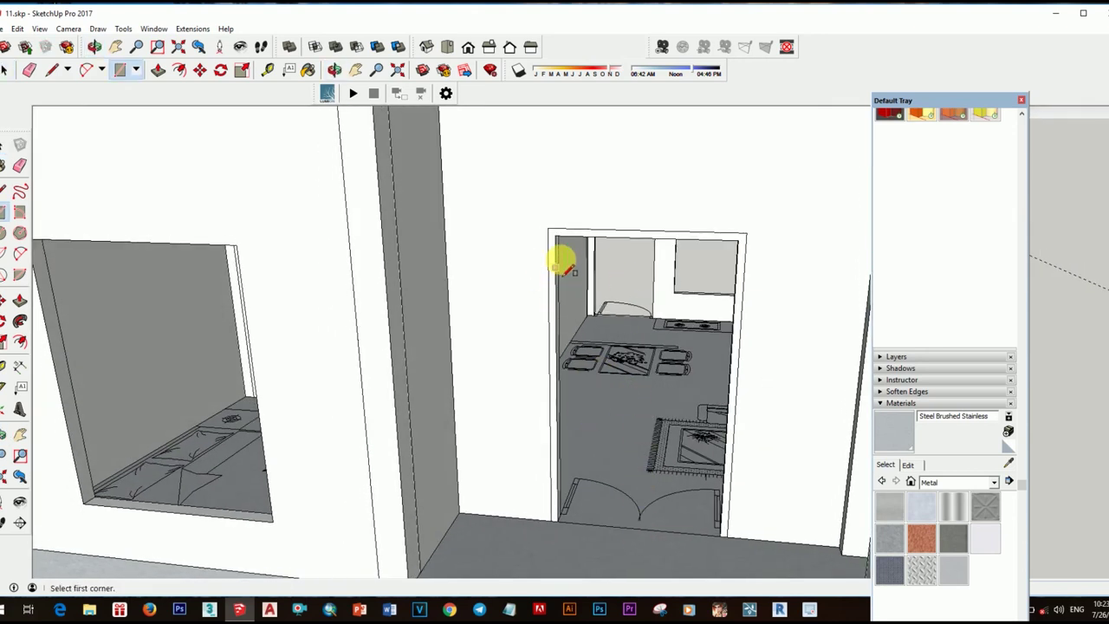
{"action": "left_click", "coordinate": [722, 539]}
{"action": "scroll", "coordinate": [706, 389], "scroll_direction": "down", "scroll_amount": 3}
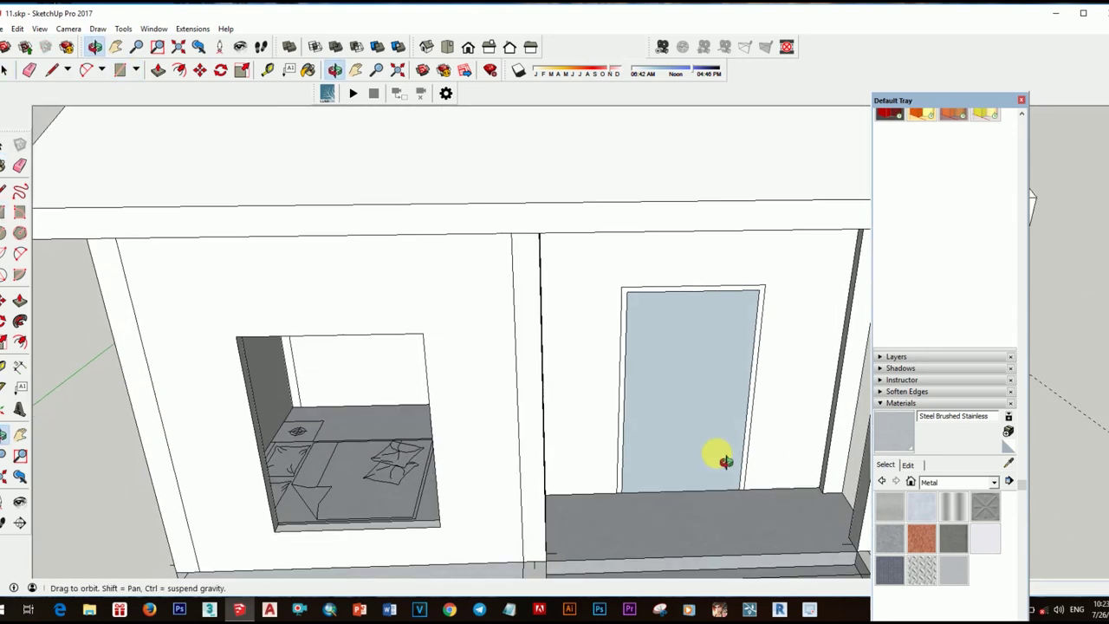
{"action": "middle_click_drag", "start_coordinate": [705, 389], "coordinate": [564, 389]}
{"action": "scroll", "coordinate": [684, 427], "scroll_direction": "up", "scroll_amount": 3}
{"action": "scroll", "coordinate": [687, 427], "scroll_direction": "up", "scroll_amount": 2}
{"action": "key", "text": "space"}
{"action": "left_click", "coordinate": [689, 400]}
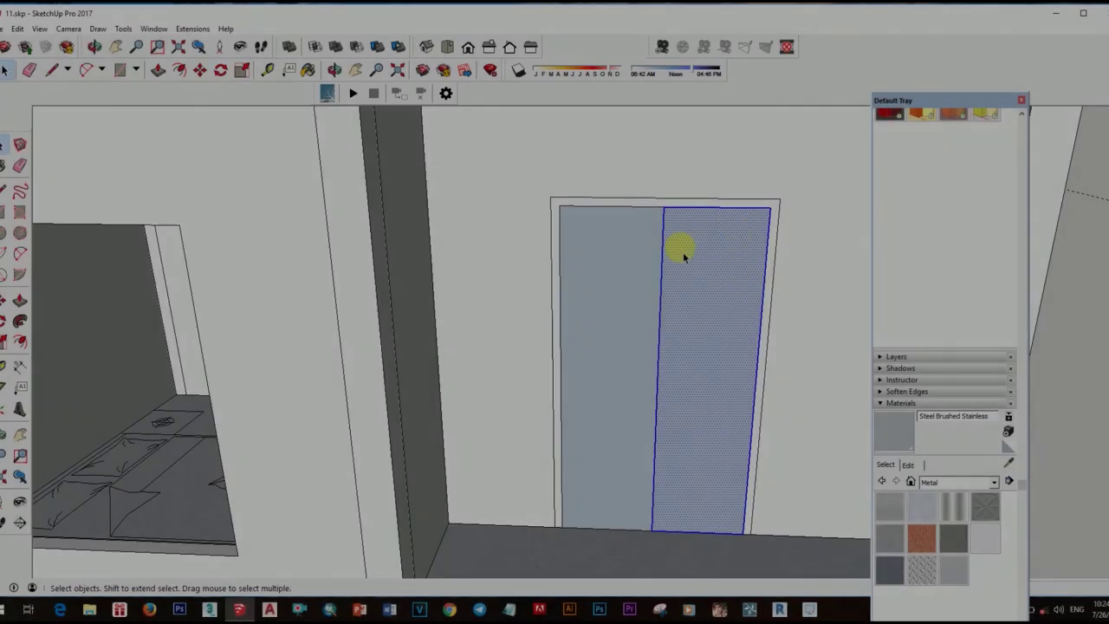
- Place a copy of the top door rail across the doorway
{"action": "right_click", "coordinate": [704, 149]}
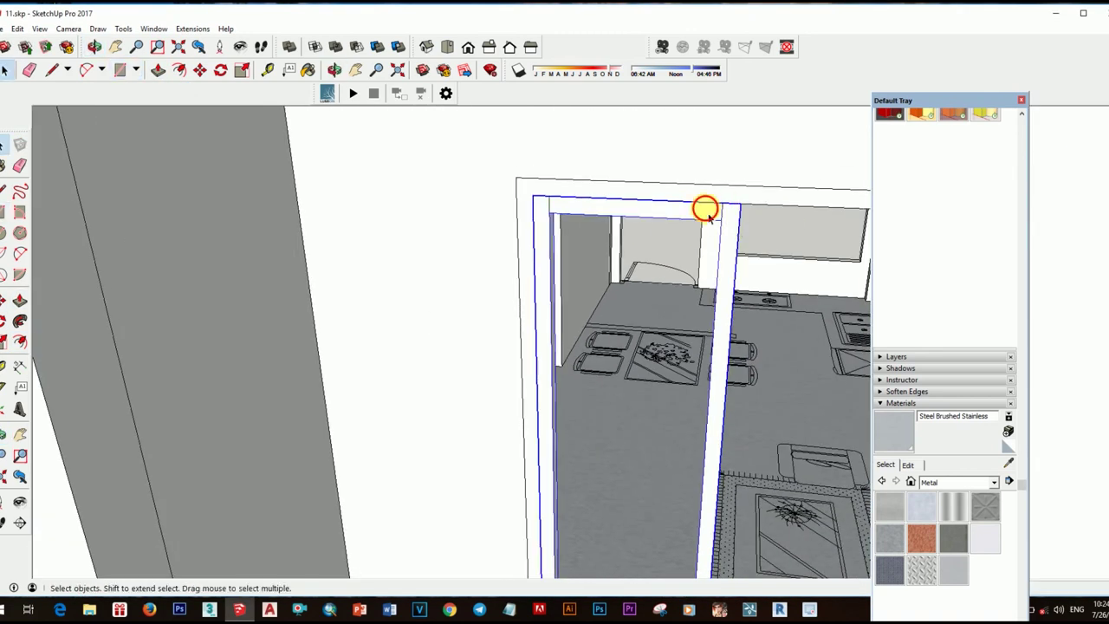
{"action": "right_click", "coordinate": [702, 234]}
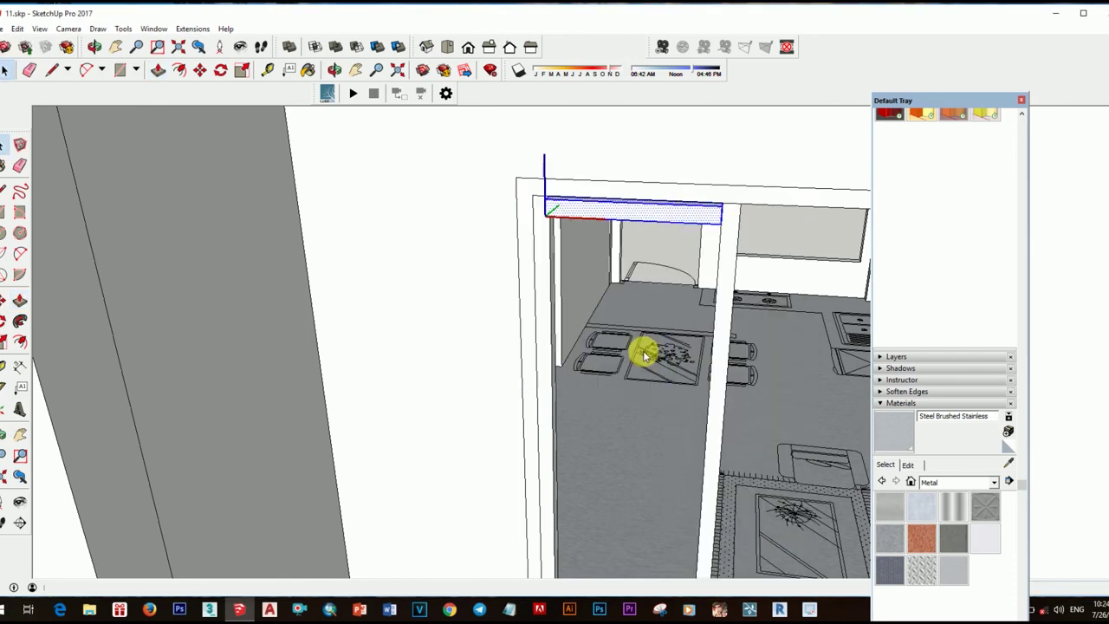
{"action": "mouse_move", "coordinate": [575, 311]}
{"action": "middle_mouse_down"}
{"action": "mouse_move", "coordinate": [577, 359]}
{"action": "mouse_move", "coordinate": [611, 379]}
{"action": "middle_mouse_up"}
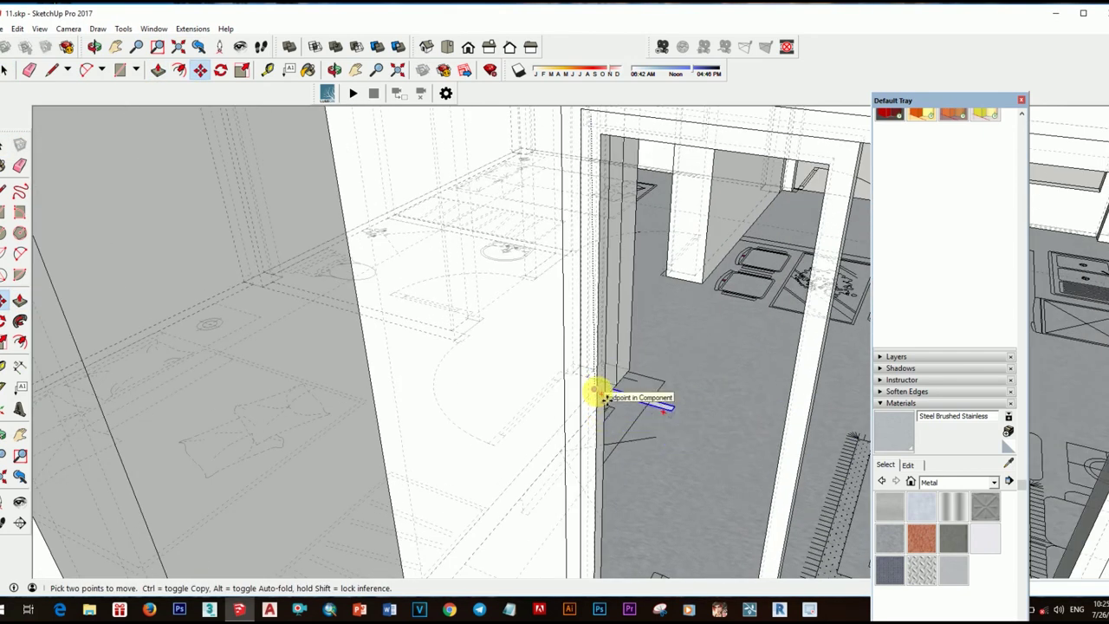
{"action": "scroll", "coordinate": [663, 387], "scroll_direction": "down", "scroll_amount": 5}
{"action": "scroll", "coordinate": [718, 421], "scroll_direction": "up", "scroll_amount": 3}
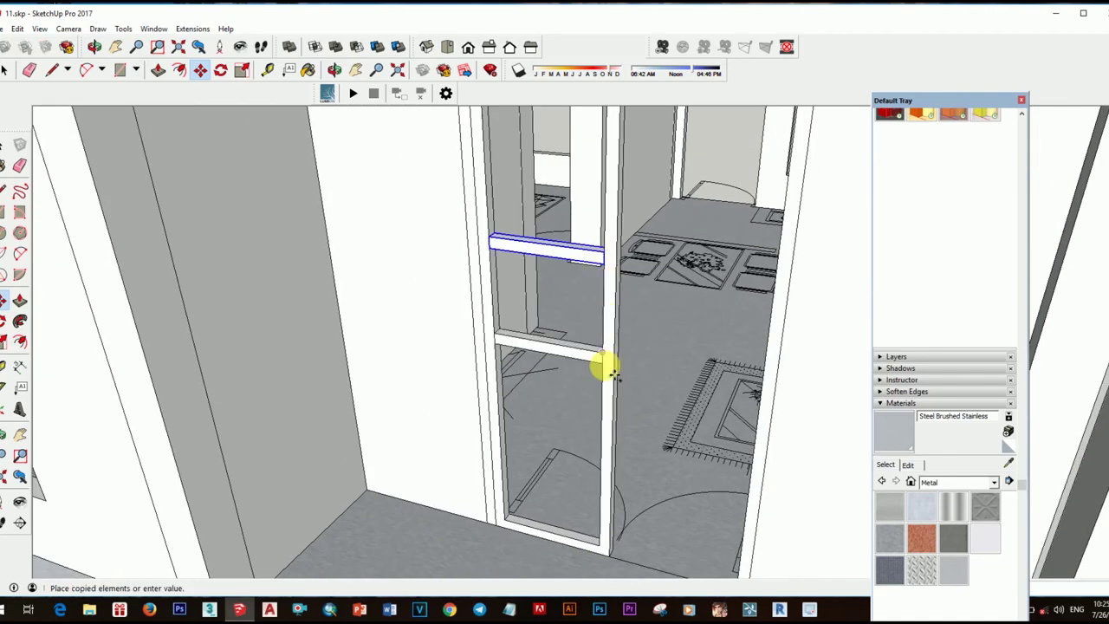
{"action": "middle_click_drag", "start_coordinate": [601, 366], "coordinate": [706, 338]}
{"action": "scroll", "coordinate": [623, 320], "scroll_direction": "up", "scroll_amount": 4}
{"action": "scroll", "coordinate": [541, 341], "scroll_direction": "down", "scroll_amount": 1}
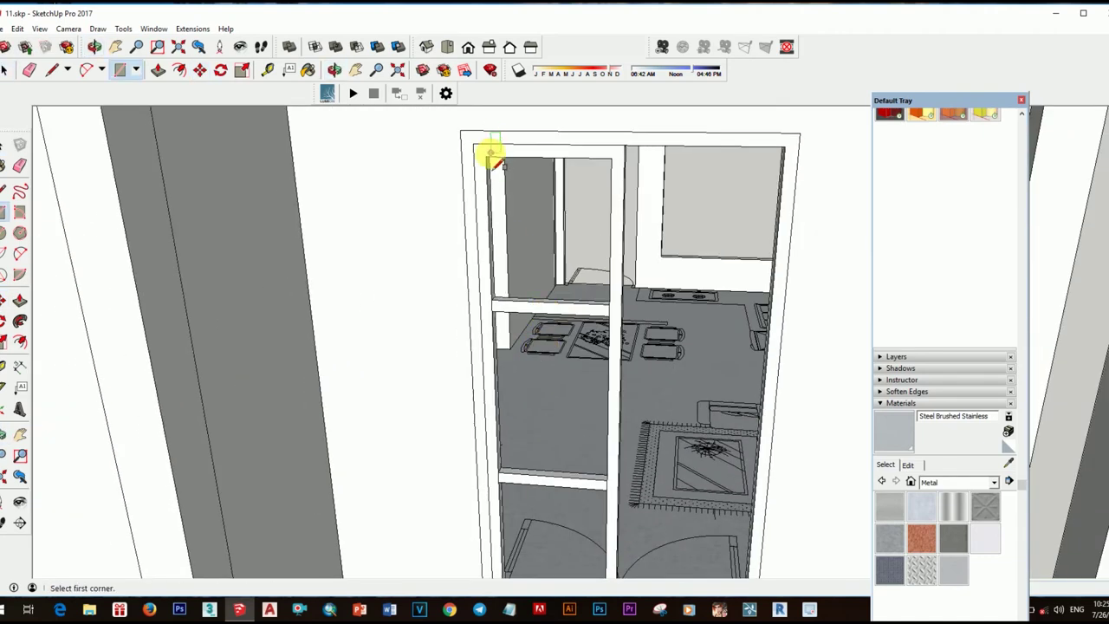
- Move the new panel into the doorway and copy it into the next door section
{"action": "key", "text": "space"}
{"action": "scroll", "coordinate": [544, 346], "scroll_direction": "up", "scroll_amount": 2}
{"action": "right_click", "coordinate": [545, 302]}
{"action": "left_click", "coordinate": [601, 280]}
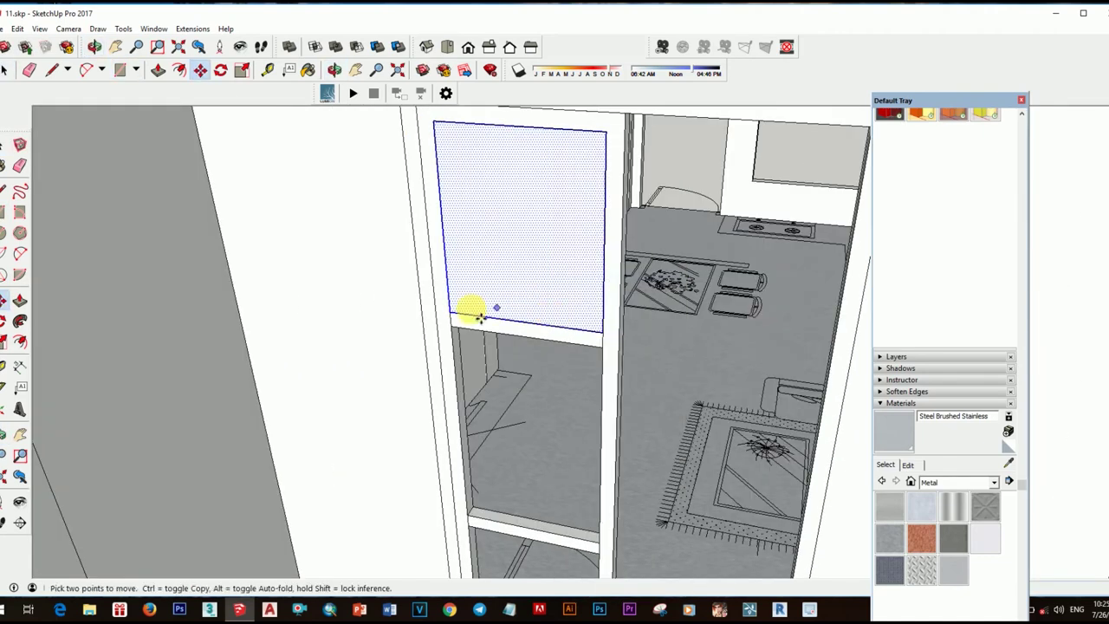
{"action": "scroll", "coordinate": [467, 320], "scroll_direction": "up", "scroll_amount": 4}
{"action": "scroll", "coordinate": [453, 328], "scroll_direction": "down", "scroll_amount": 1}
{"action": "scroll", "coordinate": [564, 339], "scroll_direction": "down", "scroll_amount": 5}
{"action": "middle_click_drag", "start_coordinate": [594, 354], "coordinate": [633, 362]}
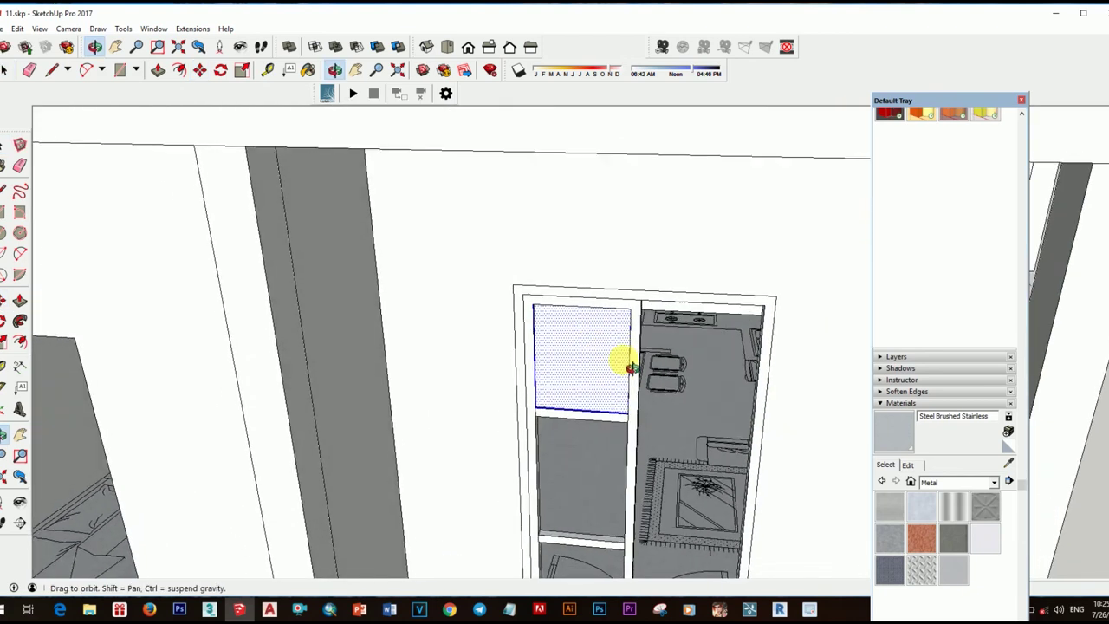
{"action": "scroll", "coordinate": [637, 337], "scroll_direction": "up", "scroll_amount": 3}
{"action": "scroll", "coordinate": [637, 485], "scroll_direction": "up", "scroll_amount": 2}
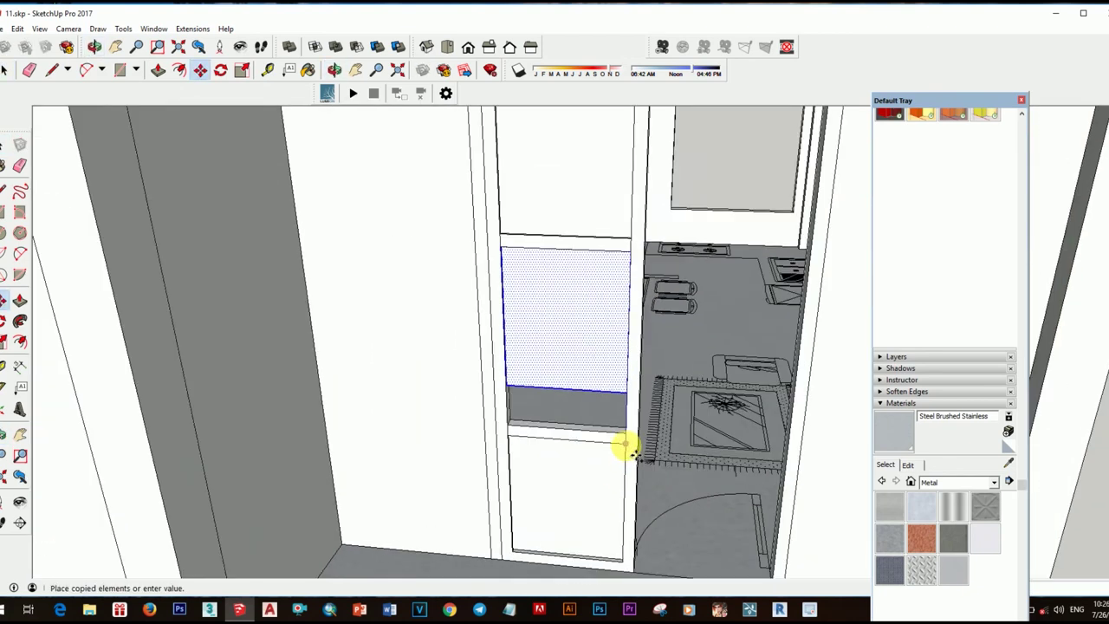
{"action": "middle_click_drag", "start_coordinate": [627, 445], "coordinate": [804, 314]}
- Scale the panel to fill its section, then select the three-section door panel
{"action": "key", "text": "s"}
{"action": "key", "text": "space"}
{"action": "scroll", "coordinate": [539, 305], "scroll_direction": "down", "scroll_amount": 2}
{"action": "scroll", "coordinate": [539, 303], "scroll_direction": "down", "scroll_amount": 1}
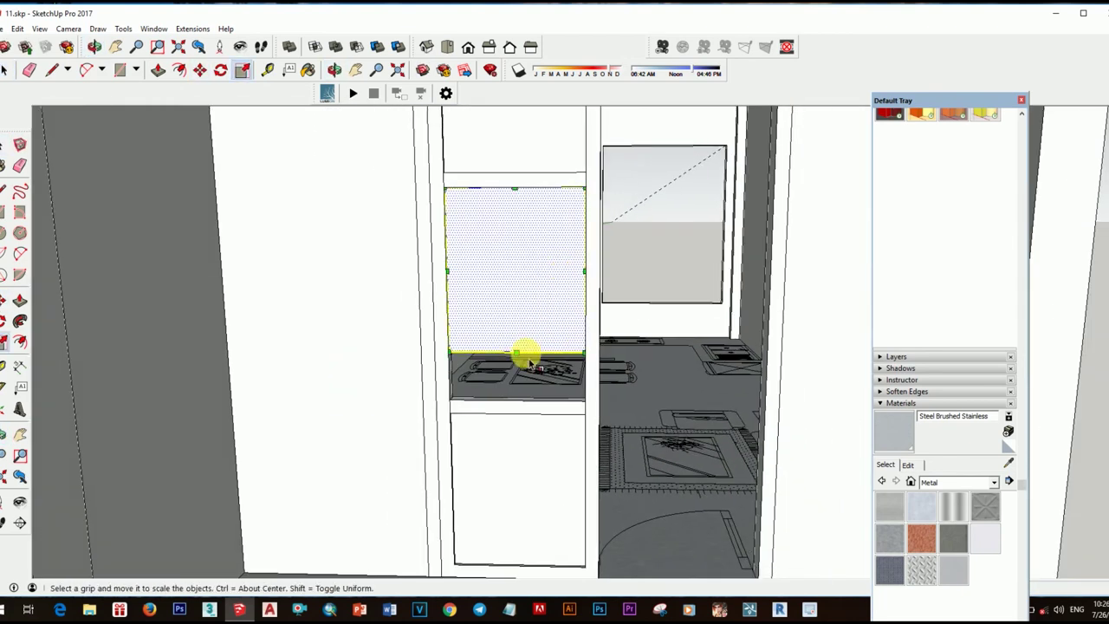
{"action": "scroll", "coordinate": [554, 338], "scroll_direction": "down", "scroll_amount": 2}
{"action": "left_click", "coordinate": [541, 437]}
{"action": "scroll", "coordinate": [545, 373], "scroll_direction": "down", "scroll_amount": 2}
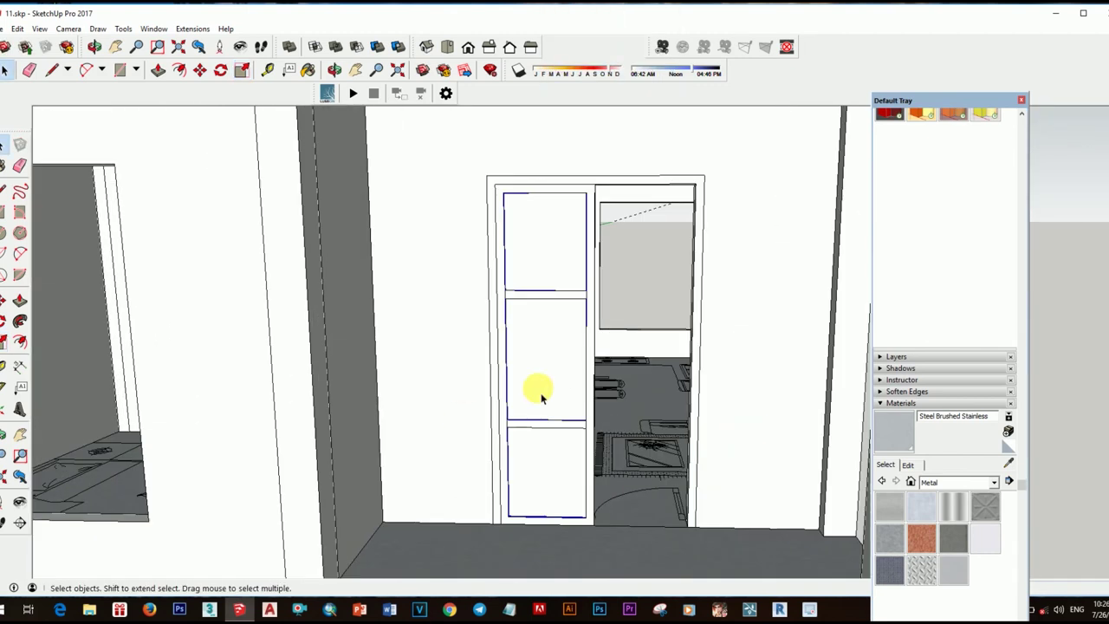
- Paint the door frame with Wood Cherry Original from the Wood materials
{"action": "left_click", "coordinate": [995, 483]}
{"action": "left_click", "coordinate": [957, 460]}
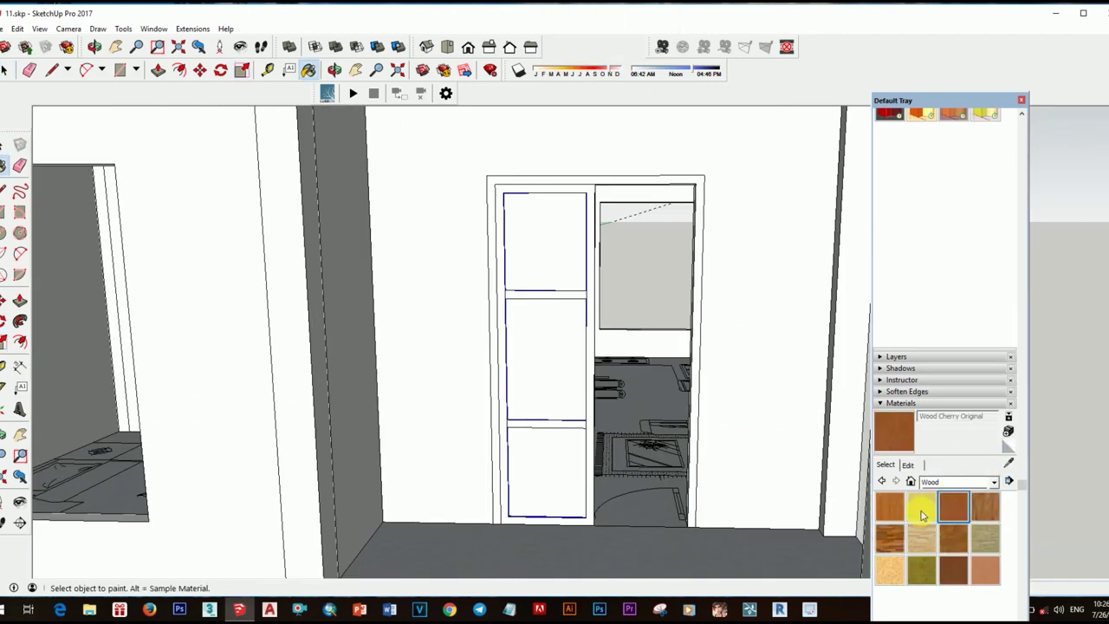
{"action": "left_click", "coordinate": [580, 312]}
{"action": "scroll", "coordinate": [575, 359], "scroll_direction": "down", "scroll_amount": 3}
{"action": "scroll", "coordinate": [574, 337], "scroll_direction": "down", "scroll_amount": 2}
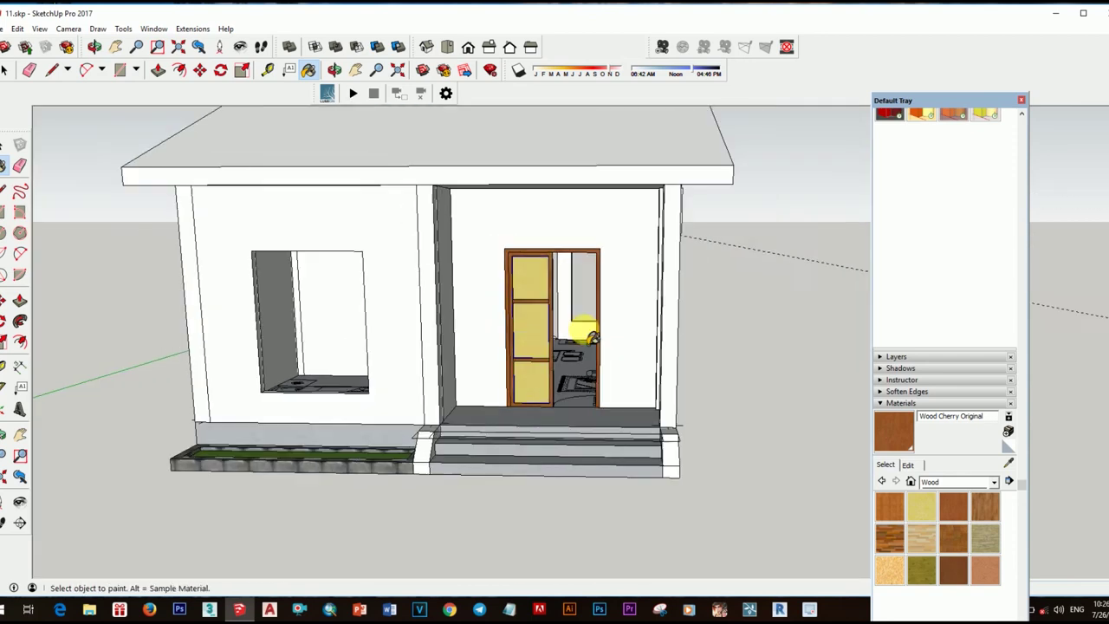
{"action": "scroll", "coordinate": [511, 329], "scroll_direction": "up", "scroll_amount": 5}
{"action": "key", "text": "space"}
- Copy the door to make a second leaf and group the two leaves together
{"action": "scroll", "coordinate": [555, 510], "scroll_direction": "up", "scroll_amount": 3}
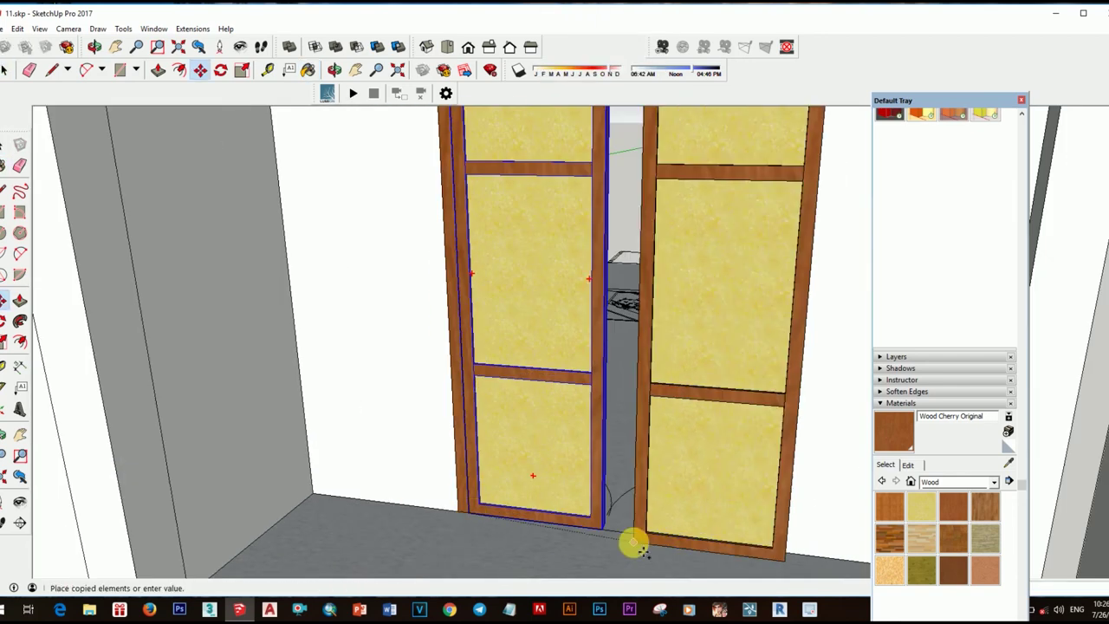
{"action": "scroll", "coordinate": [595, 549], "scroll_direction": "up", "scroll_amount": 5}
{"action": "key", "text": "m"}
{"action": "scroll", "coordinate": [467, 518], "scroll_direction": "down", "scroll_amount": 5}
{"action": "middle_click_drag", "start_coordinate": [606, 416], "coordinate": [679, 440]}
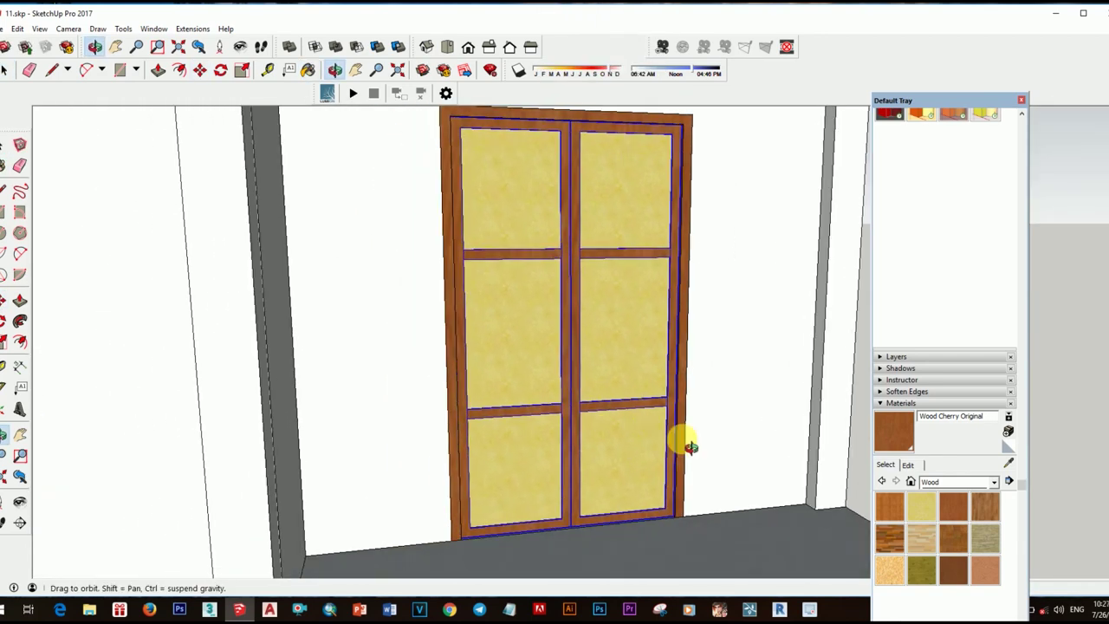
{"action": "scroll", "coordinate": [557, 391], "scroll_direction": "down", "scroll_amount": 2}
{"action": "key", "text": "space"}
{"action": "right_click", "coordinate": [557, 391]}
{"action": "left_click", "coordinate": [601, 265]}
- Draw a slim vertical handle rectangle on the stile and push/pull it out from the door
{"action": "scroll", "coordinate": [477, 413], "scroll_direction": "up", "scroll_amount": 3}
{"action": "key", "text": "r"}
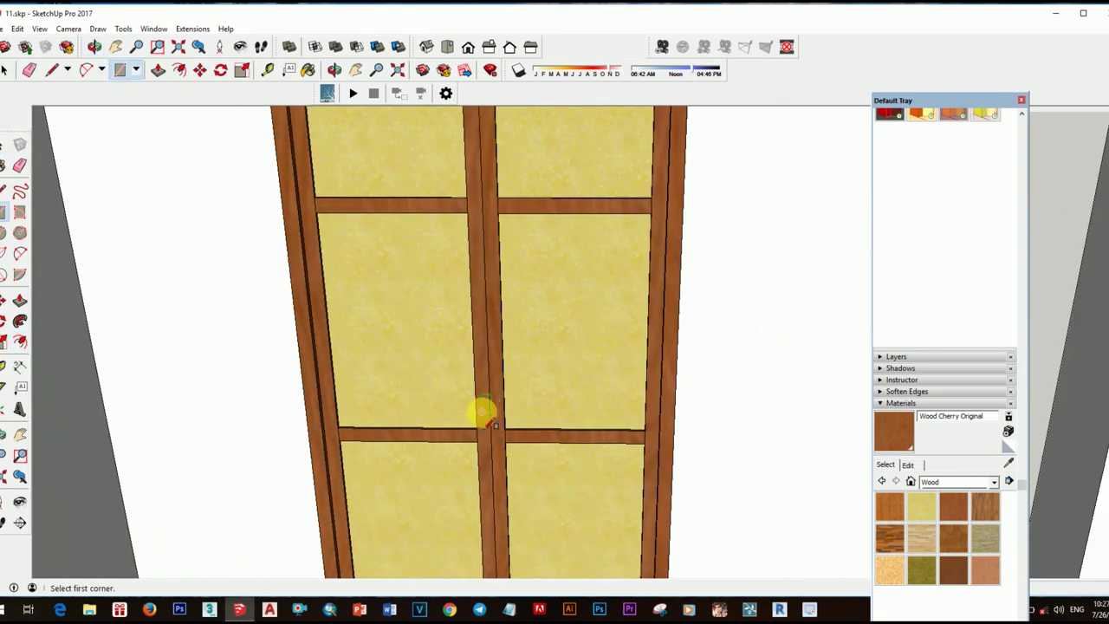
{"action": "scroll", "coordinate": [485, 421], "scroll_direction": "up", "scroll_amount": 3}
{"action": "left_click", "coordinate": [486, 424]}
{"action": "left_click", "coordinate": [465, 166]}
{"action": "key", "text": "space"}
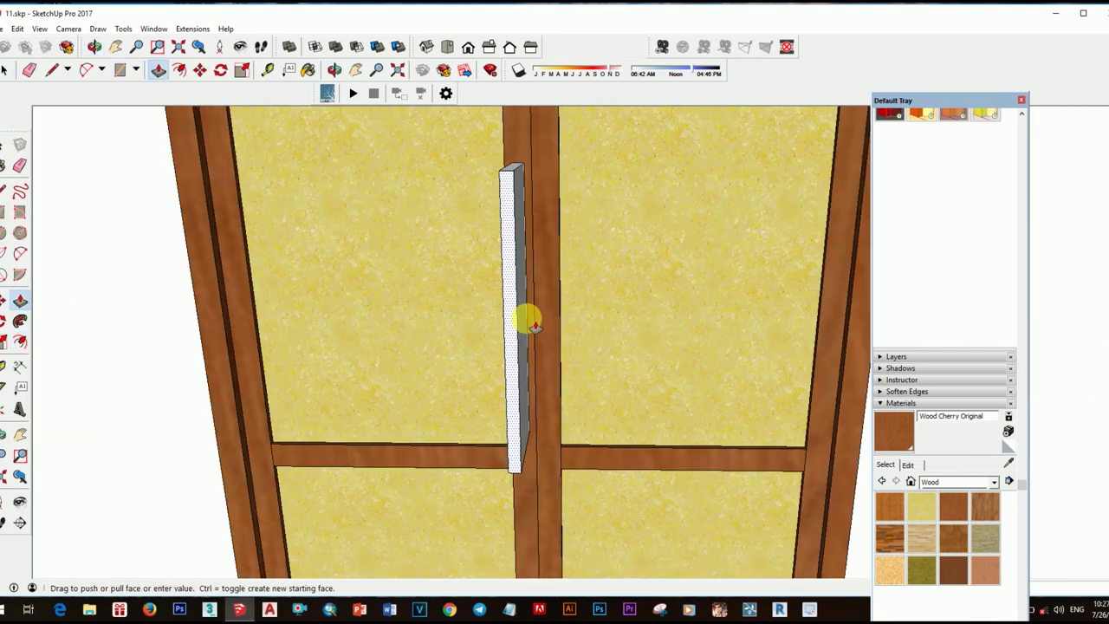
{"action": "left_click", "coordinate": [531, 323]}
{"action": "mouse_move", "coordinate": [531, 323]}
{"action": "middle_mouse_down"}
{"action": "mouse_move", "coordinate": [508, 161]}
{"action": "mouse_move", "coordinate": [494, 309]}
{"action": "mouse_move", "coordinate": [592, 364]}
{"action": "mouse_move", "coordinate": [578, 258]}
{"action": "middle_mouse_up"}
- Commit the handle's extrusion and make the handle a component
{"action": "key", "text": "r"}
{"action": "left_click", "coordinate": [598, 348]}
{"action": "mouse_move", "coordinate": [598, 348]}
{"action": "middle_mouse_down"}
{"action": "mouse_move", "coordinate": [587, 351]}
{"action": "mouse_move", "coordinate": [619, 404]}
{"action": "mouse_move", "coordinate": [610, 440]}
{"action": "mouse_move", "coordinate": [527, 416]}
{"action": "mouse_move", "coordinate": [581, 413]}
{"action": "mouse_move", "coordinate": [507, 339]}
{"action": "middle_mouse_up"}
{"action": "key", "text": "space"}
{"action": "left_click", "coordinate": [589, 370]}
{"action": "right_click", "coordinate": [507, 339]}
{"action": "scroll", "coordinate": [638, 349], "scroll_direction": "down", "scroll_amount": 5}
{"action": "middle_click_drag", "start_coordinate": [639, 349], "coordinate": [641, 334]}
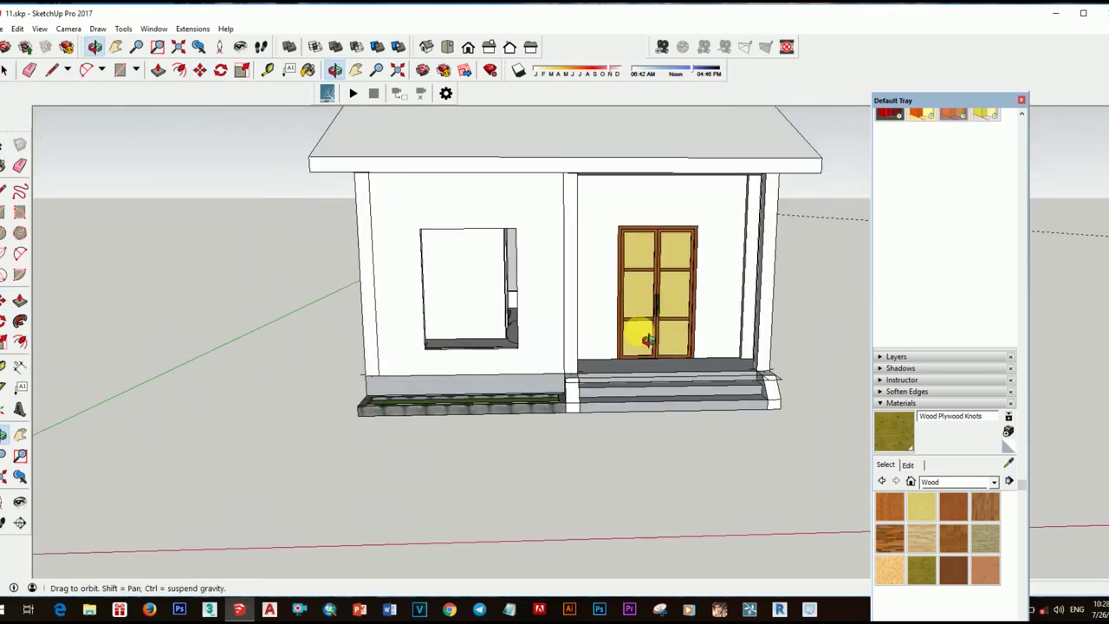
{"action": "scroll", "coordinate": [520, 260], "scroll_direction": "up", "scroll_amount": 5}
- Erase the face inside the window opening
{"action": "key", "text": "r"}
{"action": "key", "text": "space"}
{"action": "scroll", "coordinate": [528, 324], "scroll_direction": "down", "scroll_amount": 3}
{"action": "left_click", "coordinate": [528, 324]}
{"action": "scroll", "coordinate": [603, 350], "scroll_direction": "up", "scroll_amount": 3}
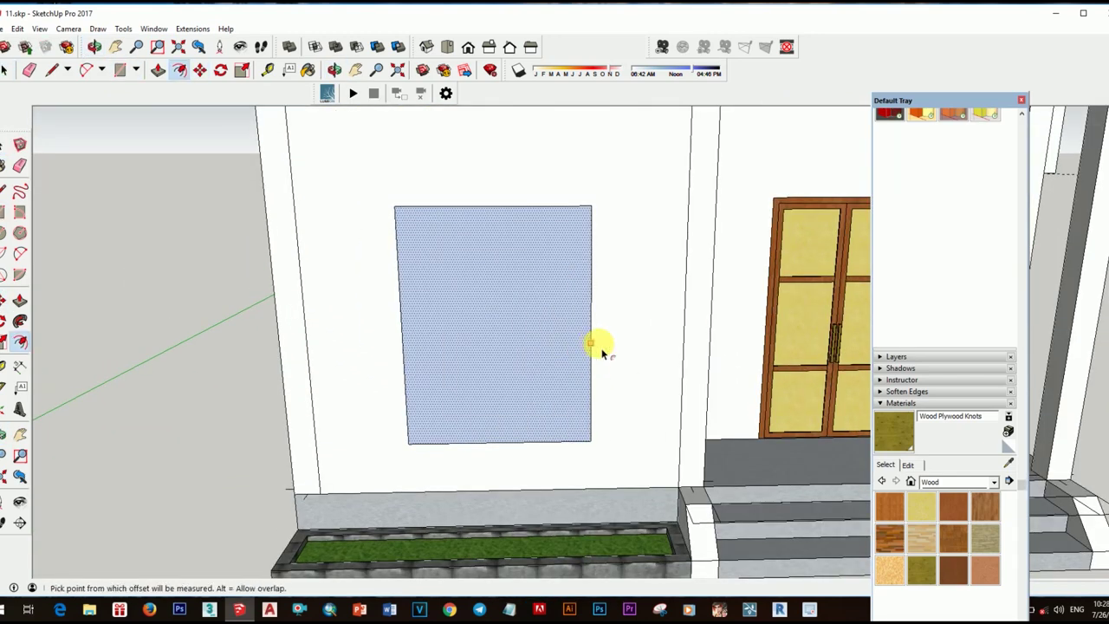
{"action": "right_click", "coordinate": [587, 347]}
{"action": "left_click", "coordinate": [544, 210]}
- Push/pull the window frame to give it depth and make it a component
{"action": "middle_click_drag", "start_coordinate": [587, 347], "coordinate": [805, 430]}
{"action": "key", "text": "p"}
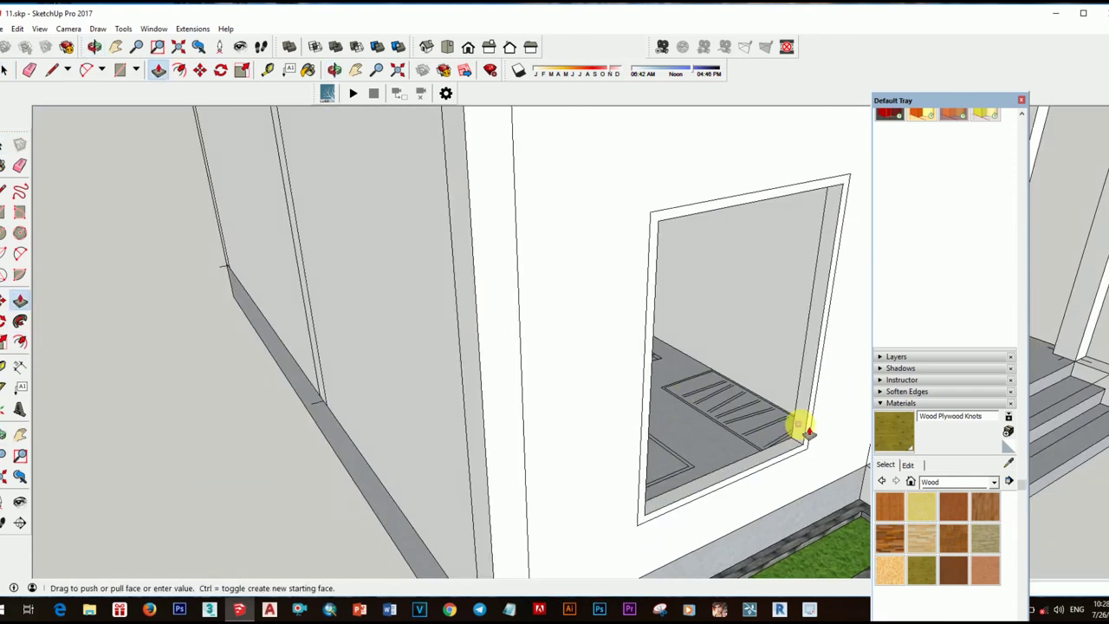
{"action": "scroll", "coordinate": [795, 440], "scroll_direction": "down", "scroll_amount": 3}
{"action": "key", "text": "space"}
{"action": "right_click", "coordinate": [674, 394]}
{"action": "left_click", "coordinate": [719, 85]}
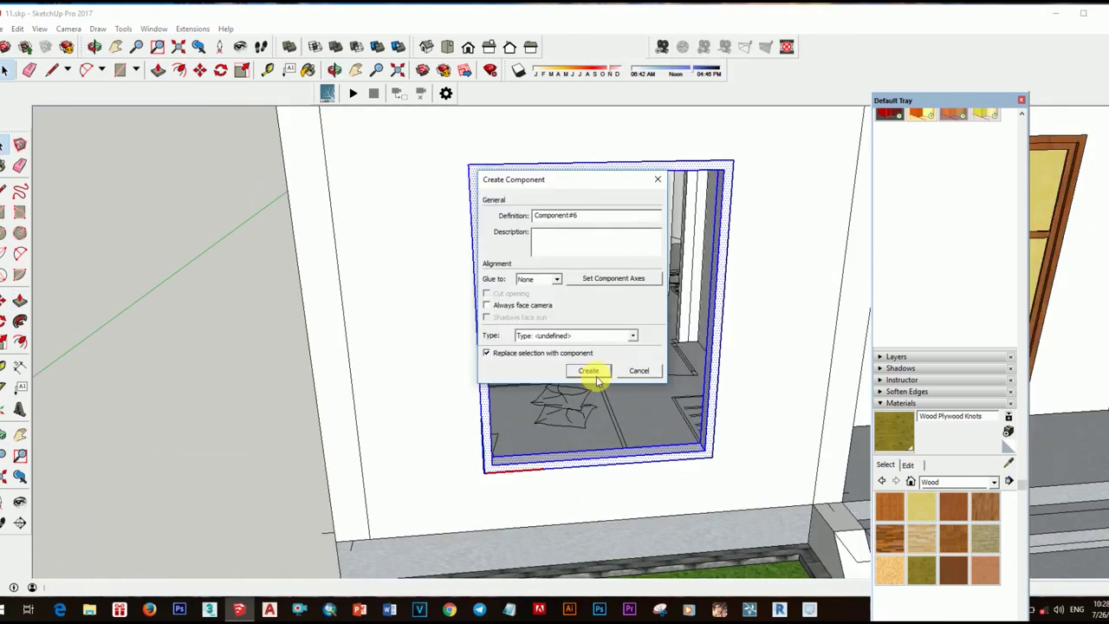
{"action": "left_click", "coordinate": [592, 372]}
- Draw the pane rectangle inside the frame and erase its inner face
{"action": "left_click", "coordinate": [620, 473]}
{"action": "middle_click_drag", "start_coordinate": [620, 473], "coordinate": [607, 381]}
{"action": "key", "text": "space"}
{"action": "left_click", "coordinate": [607, 381]}
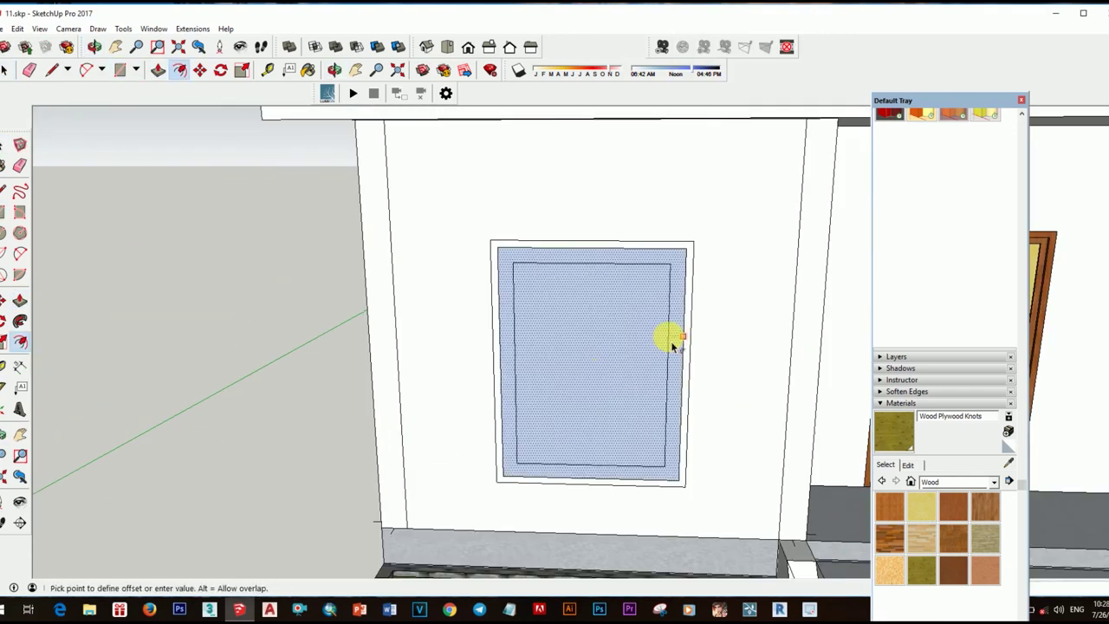
{"action": "key", "text": "space"}
{"action": "right_click", "coordinate": [600, 327]}
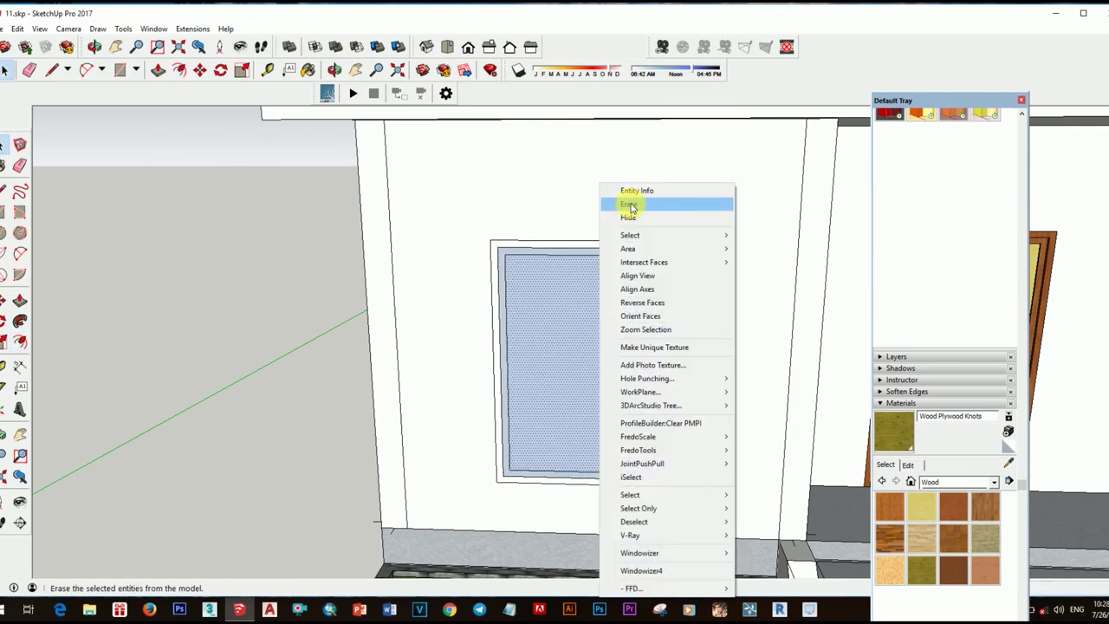
{"action": "left_click", "coordinate": [630, 207]}
- Divide the frame's top edge into equal segments and copy the vertical divider twice
{"action": "middle_click_drag", "start_coordinate": [508, 254], "coordinate": [569, 357]}
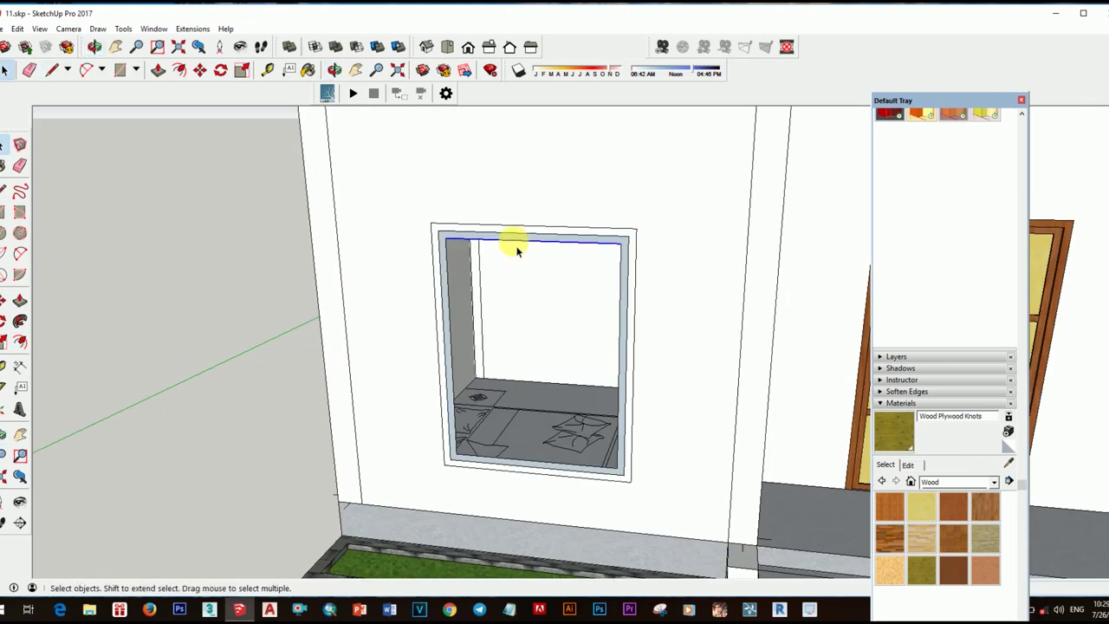
{"action": "right_click", "coordinate": [518, 250]}
{"action": "left_click", "coordinate": [555, 322]}
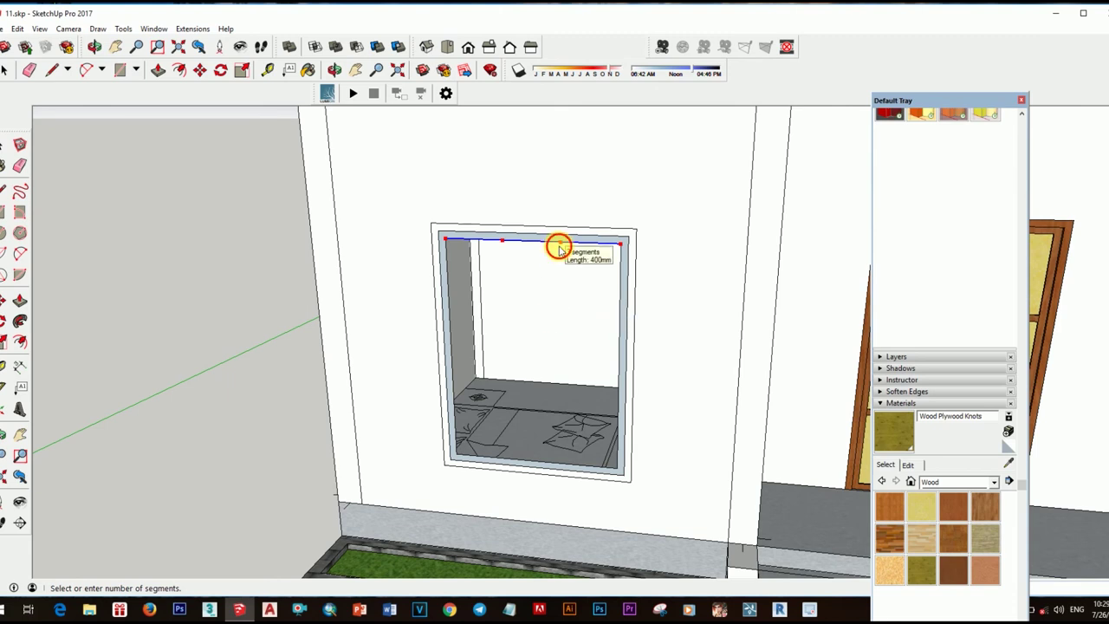
{"action": "key", "text": "m"}
{"action": "scroll", "coordinate": [561, 461], "scroll_direction": "up", "scroll_amount": 3}
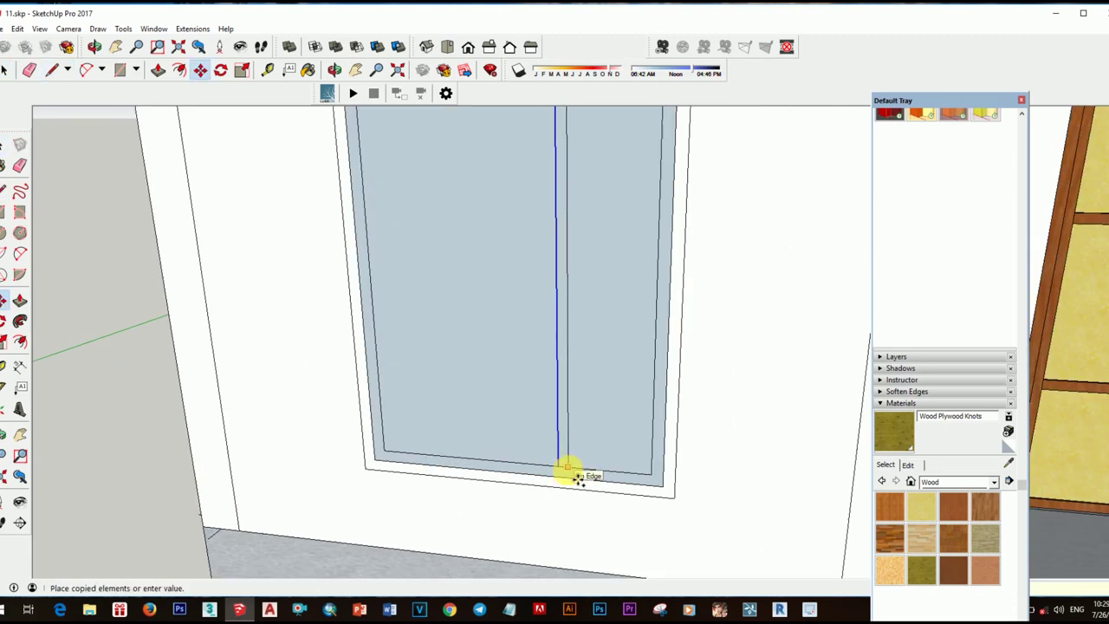
{"action": "left_click", "coordinate": [578, 479]}
{"action": "key", "text": "space"}
{"action": "scroll", "coordinate": [557, 456], "scroll_direction": "up", "scroll_amount": 2}
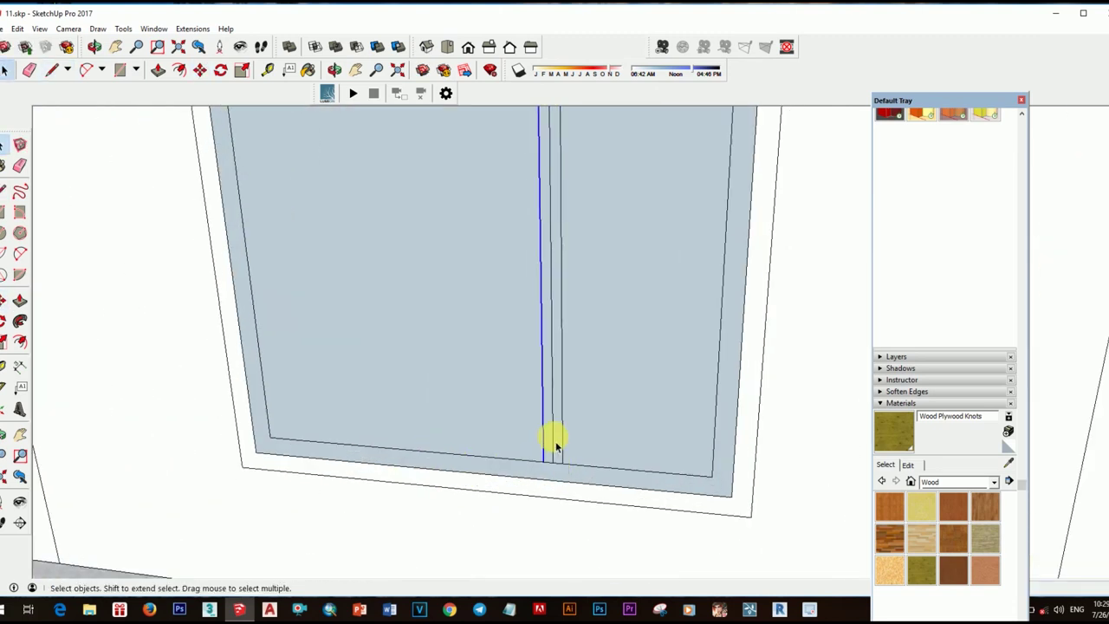
{"action": "scroll", "coordinate": [555, 446], "scroll_direction": "down", "scroll_amount": 3}
{"action": "scroll", "coordinate": [589, 312], "scroll_direction": "up", "scroll_amount": 3}
{"action": "left_click", "coordinate": [520, 162]}
{"action": "scroll", "coordinate": [557, 292], "scroll_direction": "down", "scroll_amount": 3}
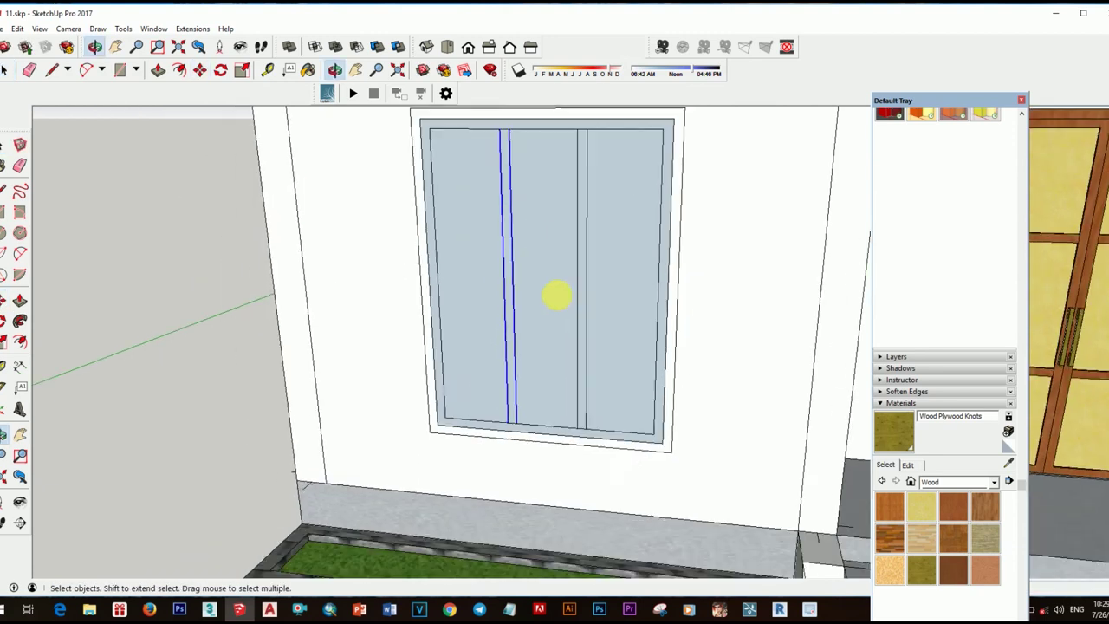
- Hide the glass panes to expose the divider edges
{"action": "right_click", "coordinate": [641, 184]}
{"action": "left_click", "coordinate": [663, 215]}
{"action": "key", "text": "e"}
{"action": "scroll", "coordinate": [531, 230], "scroll_direction": "up", "scroll_amount": 3}
{"action": "scroll", "coordinate": [633, 347], "scroll_direction": "down", "scroll_amount": 3}
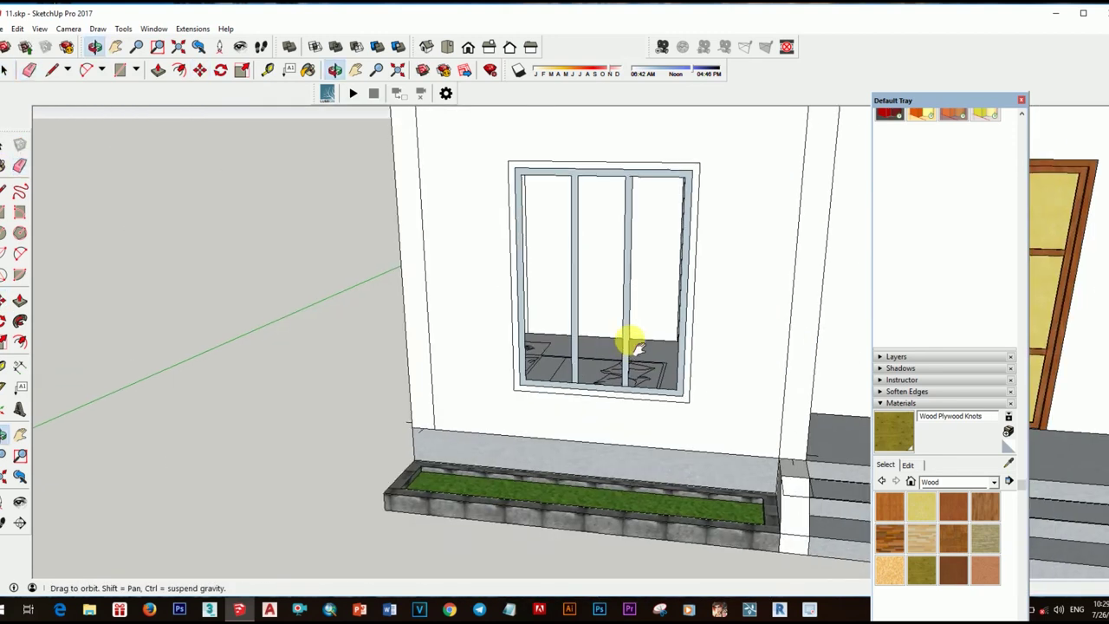
{"action": "scroll", "coordinate": [523, 351], "scroll_direction": "up", "scroll_amount": 1}
{"action": "scroll", "coordinate": [589, 277], "scroll_direction": "up", "scroll_amount": 1}
{"action": "scroll", "coordinate": [638, 289], "scroll_direction": "down", "scroll_amount": 2}
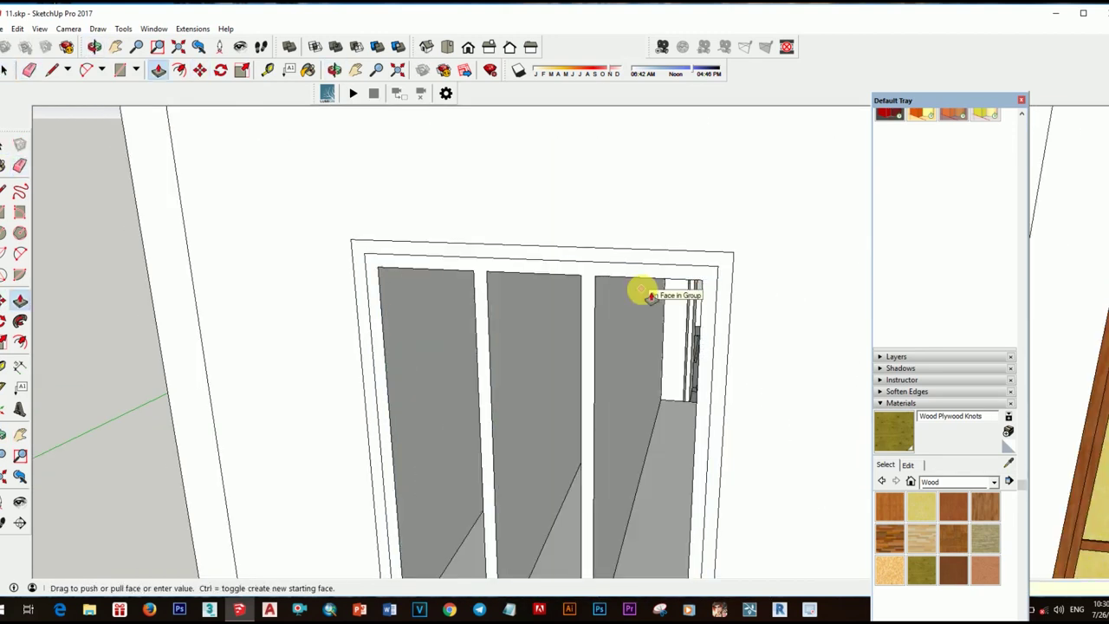
- Select all the window geometry and make it a window component
{"action": "middle_click_drag", "start_coordinate": [639, 289], "coordinate": [656, 408]}
{"action": "key", "text": "space"}
{"action": "triple_click", "coordinate": [607, 298]}
{"action": "key", "text": "g"}
{"action": "left_click", "coordinate": [589, 370]}
{"action": "scroll", "coordinate": [569, 383], "scroll_direction": "down", "scroll_amount": 3}
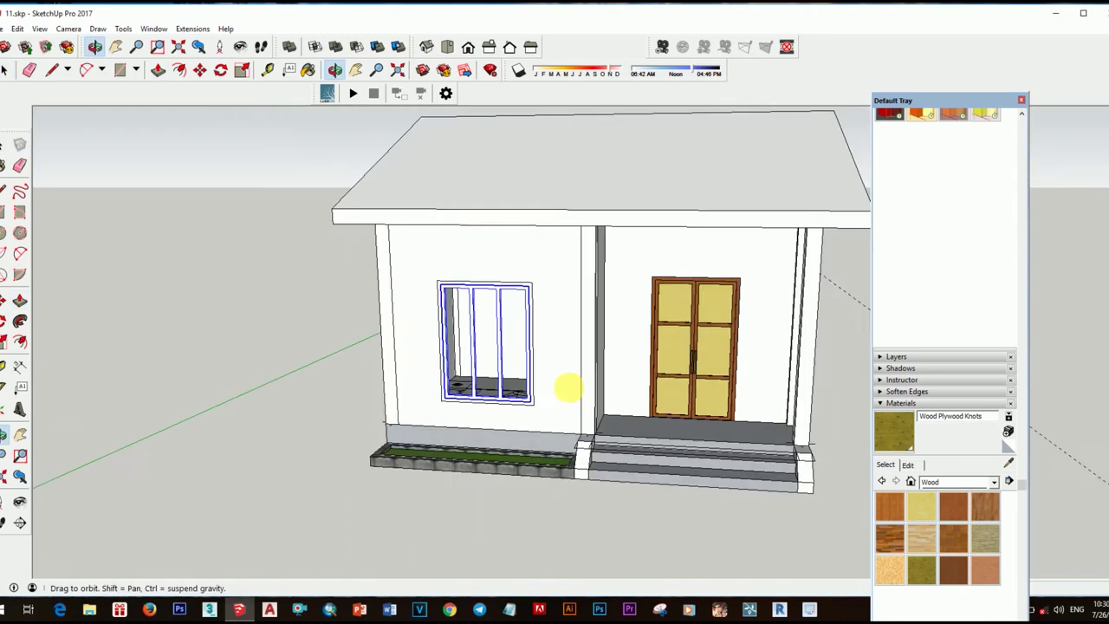
{"action": "scroll", "coordinate": [433, 240], "scroll_direction": "up", "scroll_amount": 3}
{"action": "scroll", "coordinate": [507, 416], "scroll_direction": "up", "scroll_amount": 2}
- Make the left glass pane a component, copy it across, and resize the middle pane
{"action": "left_click", "coordinate": [538, 417]}
{"action": "right_click", "coordinate": [538, 418]}
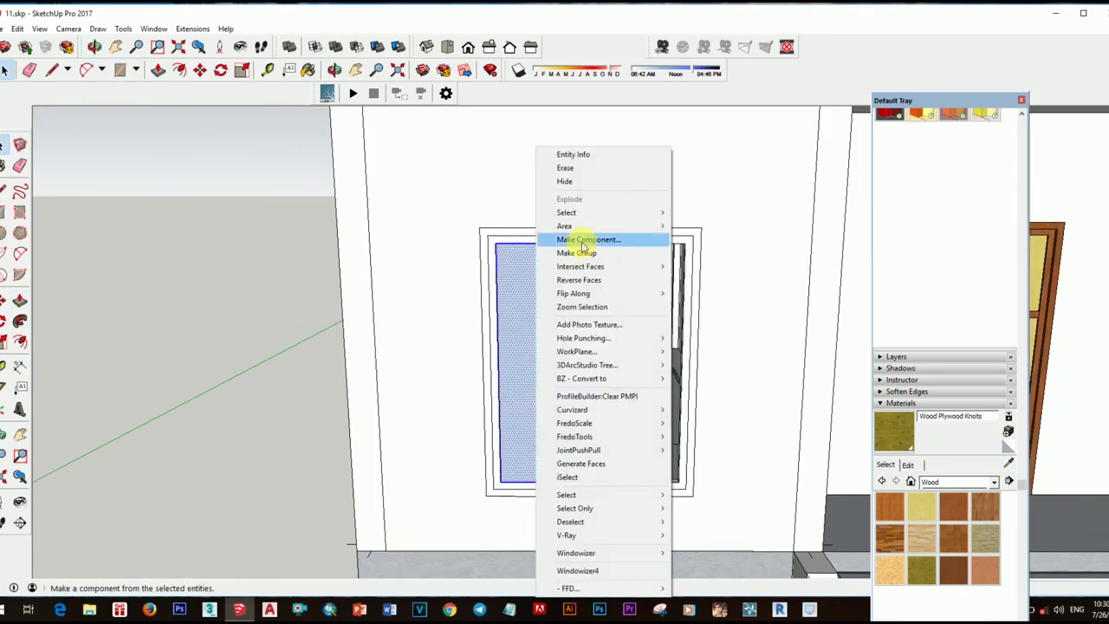
{"action": "left_click", "coordinate": [594, 304]}
{"action": "scroll", "coordinate": [407, 472], "scroll_direction": "up", "scroll_amount": 2}
{"action": "key", "text": "m"}
{"action": "scroll", "coordinate": [383, 472], "scroll_direction": "down", "scroll_amount": 3}
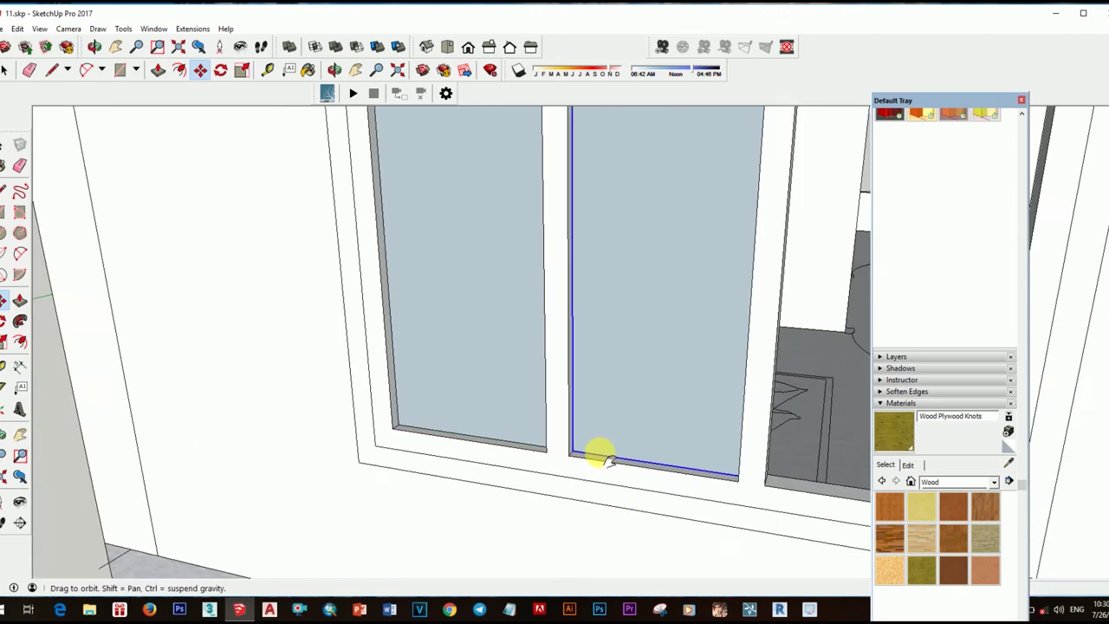
{"action": "middle_click_drag", "start_coordinate": [598, 453], "coordinate": [691, 490]}
{"action": "key", "text": "space"}
{"action": "scroll", "coordinate": [512, 433], "scroll_direction": "up", "scroll_amount": 2}
{"action": "left_click", "coordinate": [563, 390]}
{"action": "key", "text": "s"}
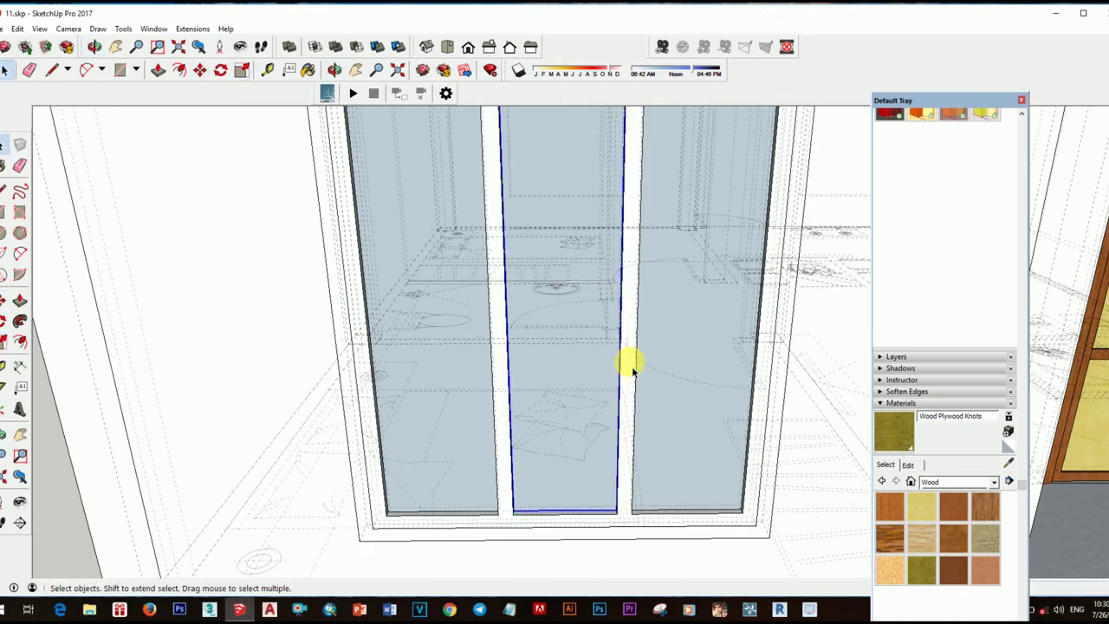
{"action": "scroll", "coordinate": [631, 368], "scroll_direction": "down", "scroll_amount": 3}
- Sample the door frame's brown Wood Veneer 02 and paint the window frame with it
{"action": "key", "text": "b"}
{"action": "left_click", "coordinate": [994, 466]}
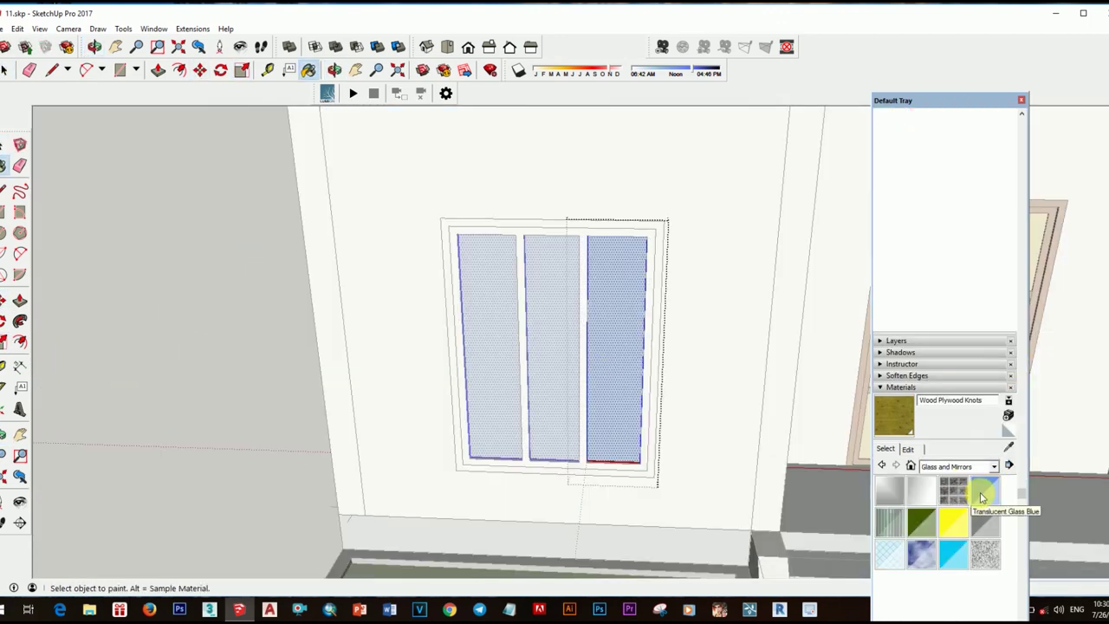
{"action": "scroll", "coordinate": [648, 344], "scroll_direction": "down", "scroll_amount": 3}
{"action": "mouse_move", "coordinate": [668, 292]}
{"action": "middle_mouse_down"}
{"action": "mouse_move", "coordinate": [710, 361]}
{"action": "mouse_move", "coordinate": [540, 354]}
{"action": "mouse_move", "coordinate": [750, 305]}
{"action": "middle_mouse_up"}
{"action": "left_click", "coordinate": [750, 305], "text": "alt"}
{"action": "scroll", "coordinate": [569, 347], "scroll_direction": "down", "scroll_amount": 3}
{"action": "scroll", "coordinate": [537, 347], "scroll_direction": "up", "scroll_amount": 4}
{"action": "left_click", "coordinate": [994, 466]}
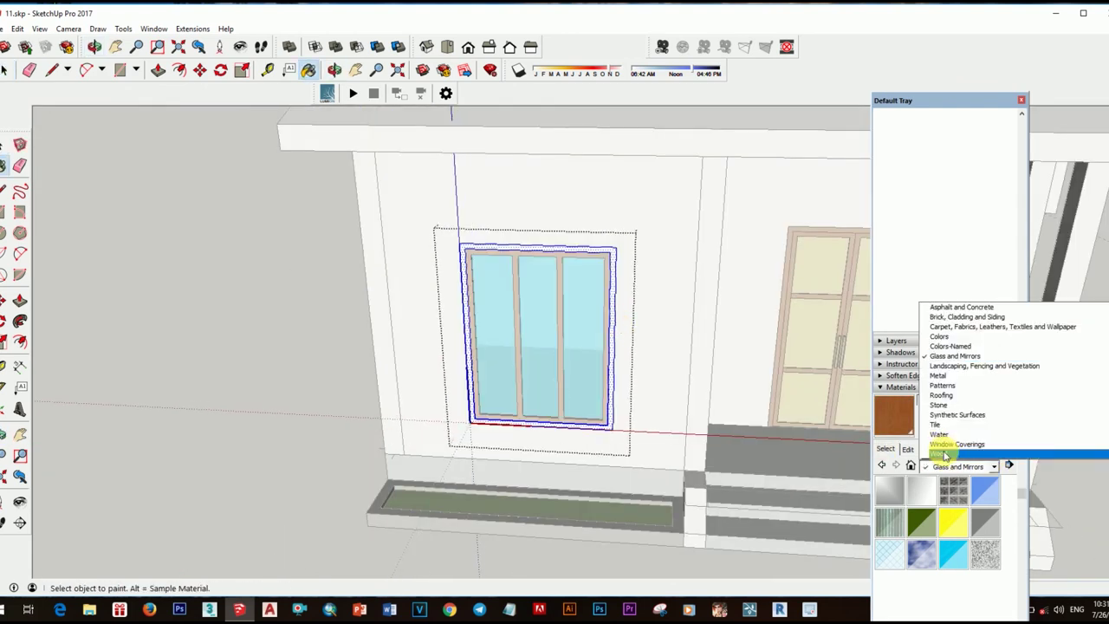
{"action": "left_click", "coordinate": [586, 419]}
- Orbit around to inspect the newly painted window frame
{"action": "key", "text": "space"}
{"action": "scroll", "coordinate": [421, 347], "scroll_direction": "down", "scroll_amount": 3}
{"action": "scroll", "coordinate": [594, 358], "scroll_direction": "down", "scroll_amount": 3}
{"action": "scroll", "coordinate": [630, 347], "scroll_direction": "up", "scroll_amount": 3}
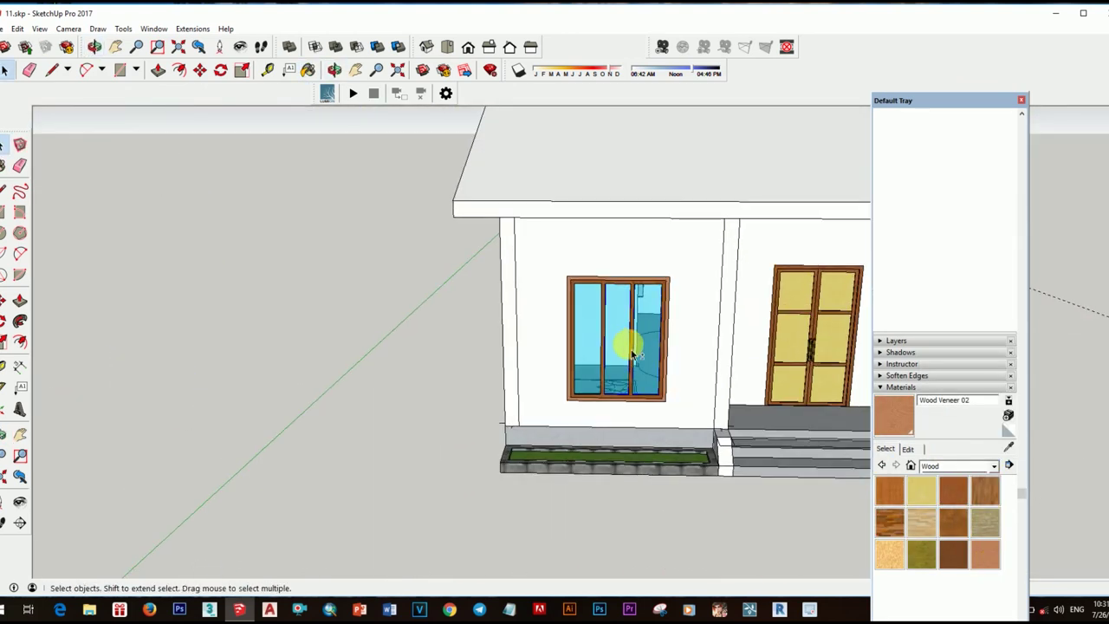
{"action": "scroll", "coordinate": [574, 435], "scroll_direction": "up", "scroll_amount": 4}
{"action": "scroll", "coordinate": [575, 436], "scroll_direction": "up", "scroll_amount": 3}
{"action": "scroll", "coordinate": [507, 421], "scroll_direction": "down", "scroll_amount": 3}
{"action": "scroll", "coordinate": [631, 421], "scroll_direction": "up", "scroll_amount": 3}
{"action": "middle_click_drag", "start_coordinate": [631, 421], "coordinate": [693, 453]}
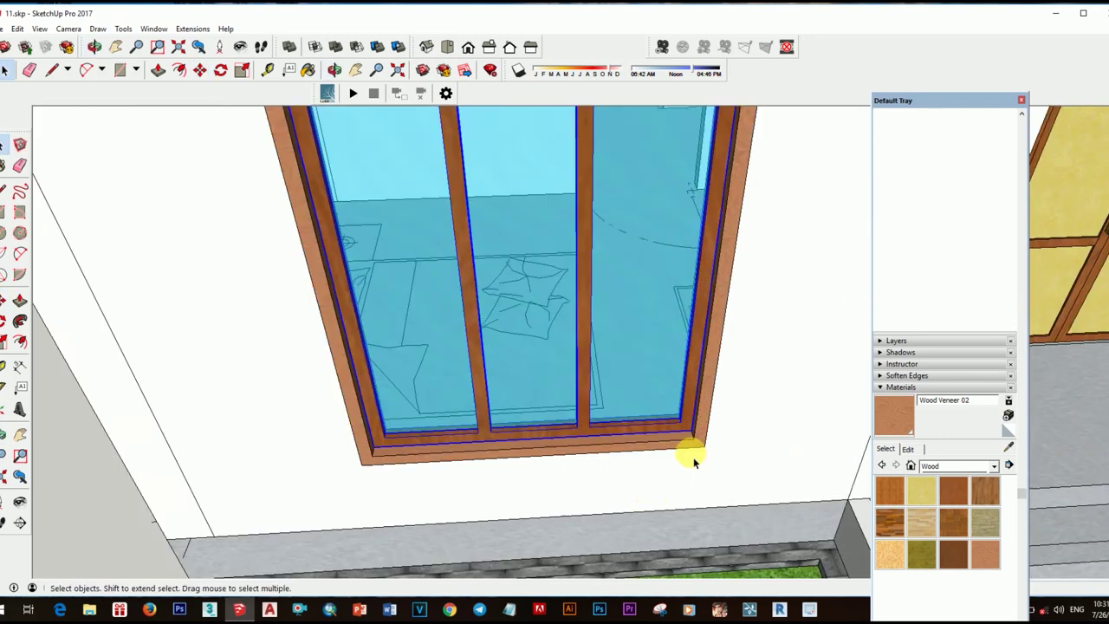
{"action": "scroll", "coordinate": [505, 458], "scroll_direction": "down", "scroll_amount": 3}
{"action": "scroll", "coordinate": [601, 352], "scroll_direction": "down", "scroll_amount": 3}
- Copy the finished window with Move+Ctrl and rotate the copy toward the side wall
{"action": "scroll", "coordinate": [659, 373], "scroll_direction": "up", "scroll_amount": 3}
{"action": "key", "text": "m"}
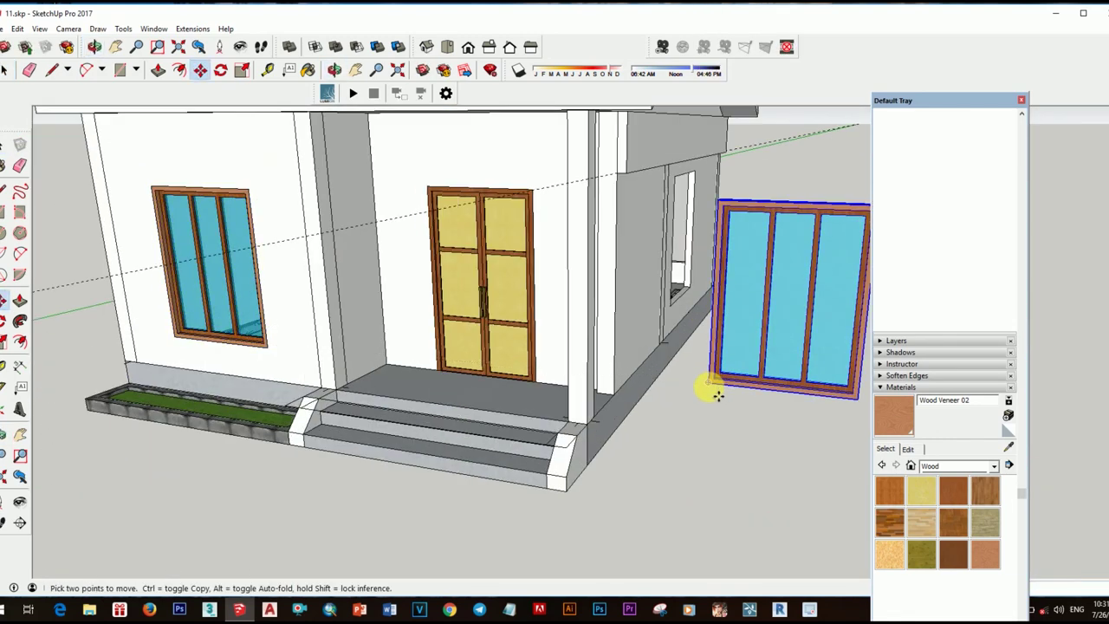
{"action": "key", "text": "m"}
{"action": "left_click", "coordinate": [814, 422]}
{"action": "key", "text": "ctrl"}
{"action": "mouse_move", "coordinate": [815, 422]}
{"action": "middle_mouse_down"}
{"action": "mouse_move", "coordinate": [560, 424]}
{"action": "mouse_move", "coordinate": [589, 420]}
{"action": "mouse_move", "coordinate": [600, 475]}
{"action": "middle_mouse_up"}
{"action": "key", "text": "q"}
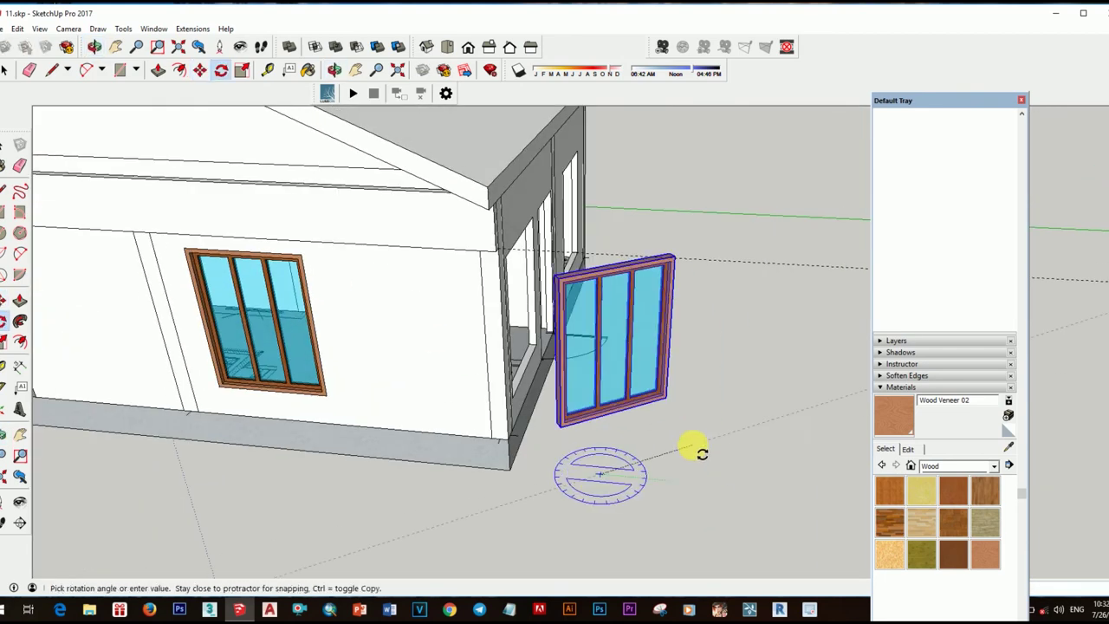
{"action": "mouse_move", "coordinate": [693, 448]}
{"action": "middle_mouse_down"}
{"action": "mouse_move", "coordinate": [470, 465]}
{"action": "mouse_move", "coordinate": [408, 390]}
{"action": "mouse_move", "coordinate": [508, 425]}
{"action": "mouse_move", "coordinate": [463, 460]}
{"action": "mouse_move", "coordinate": [565, 494]}
{"action": "mouse_move", "coordinate": [491, 494]}
{"action": "middle_mouse_up"}
{"action": "key", "text": "s"}
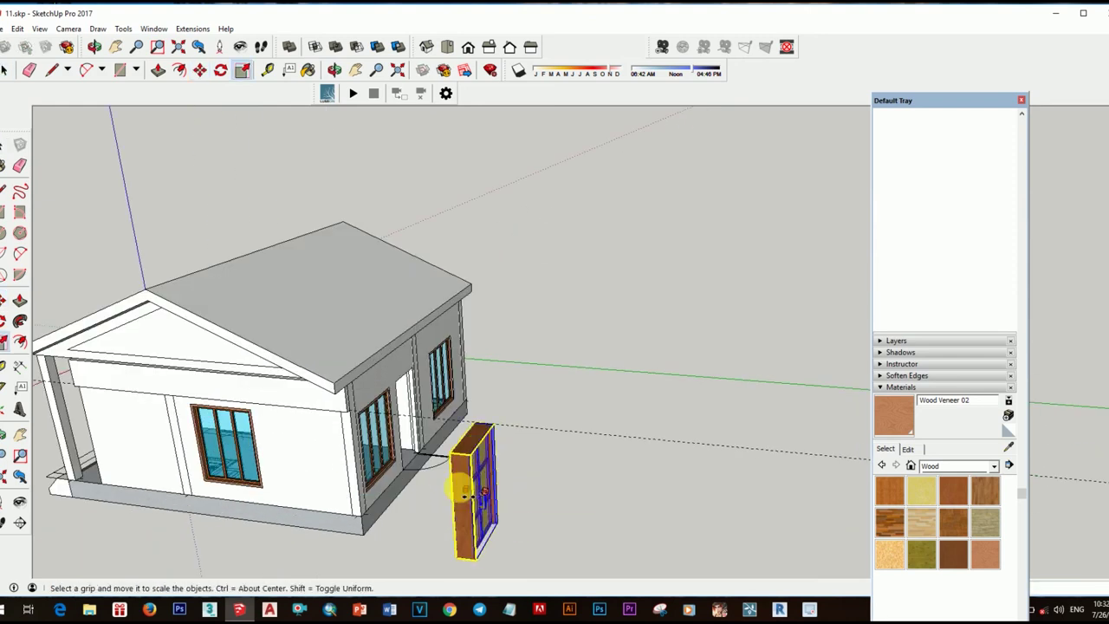
- Move the double door group into the house doorway
{"action": "right_click", "coordinate": [666, 468]}
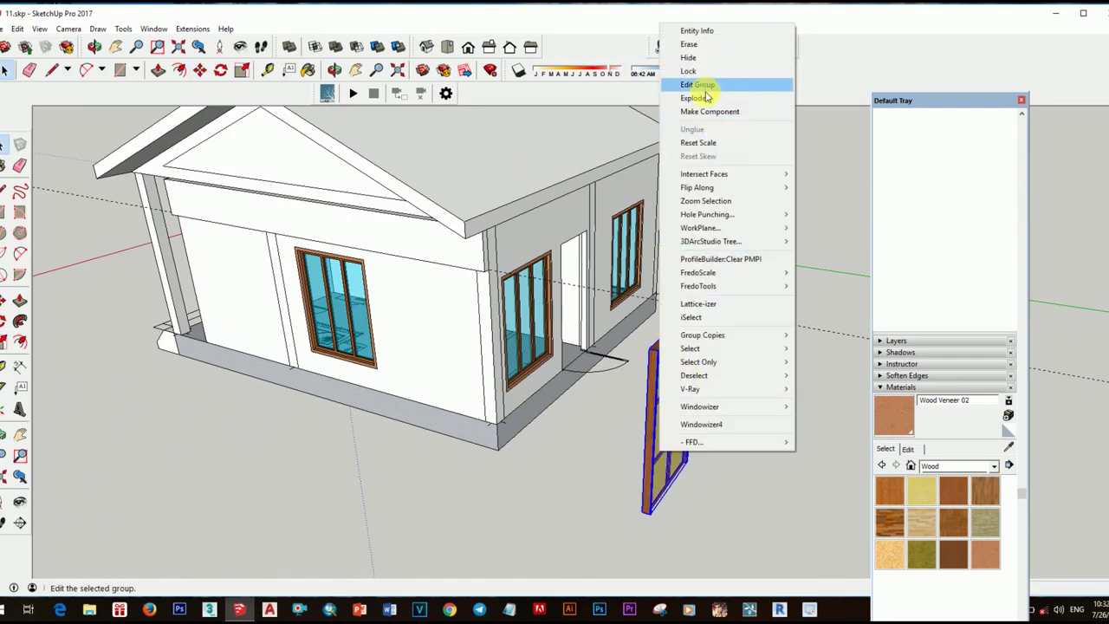
{"action": "middle_click_drag", "start_coordinate": [700, 81], "coordinate": [630, 445]}
{"action": "right_click", "coordinate": [631, 445]}
{"action": "middle_click_drag", "start_coordinate": [705, 61], "coordinate": [554, 394]}
{"action": "key", "text": "space"}
{"action": "left_click", "coordinate": [477, 322]}
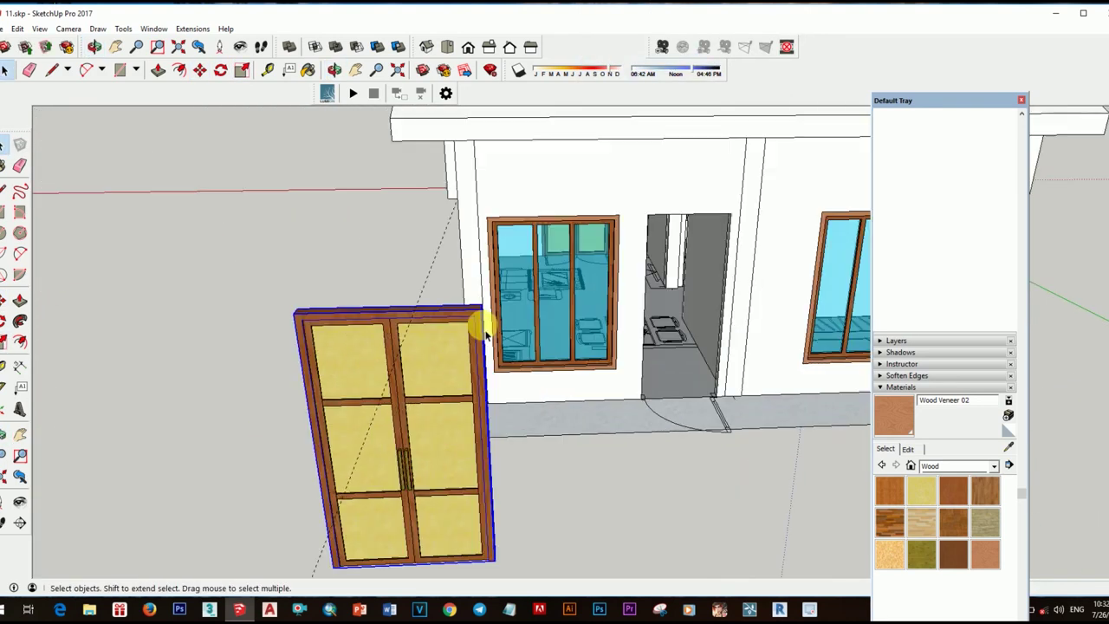
{"action": "middle_click_drag", "start_coordinate": [478, 321], "coordinate": [589, 379]}
{"action": "key", "text": "m"}
{"action": "left_click", "coordinate": [710, 376]}
{"action": "left_click", "coordinate": [586, 407]}
- Open the placed door group for editing
{"action": "key", "text": "space"}
{"action": "scroll", "coordinate": [598, 366], "scroll_direction": "down", "scroll_amount": 3}
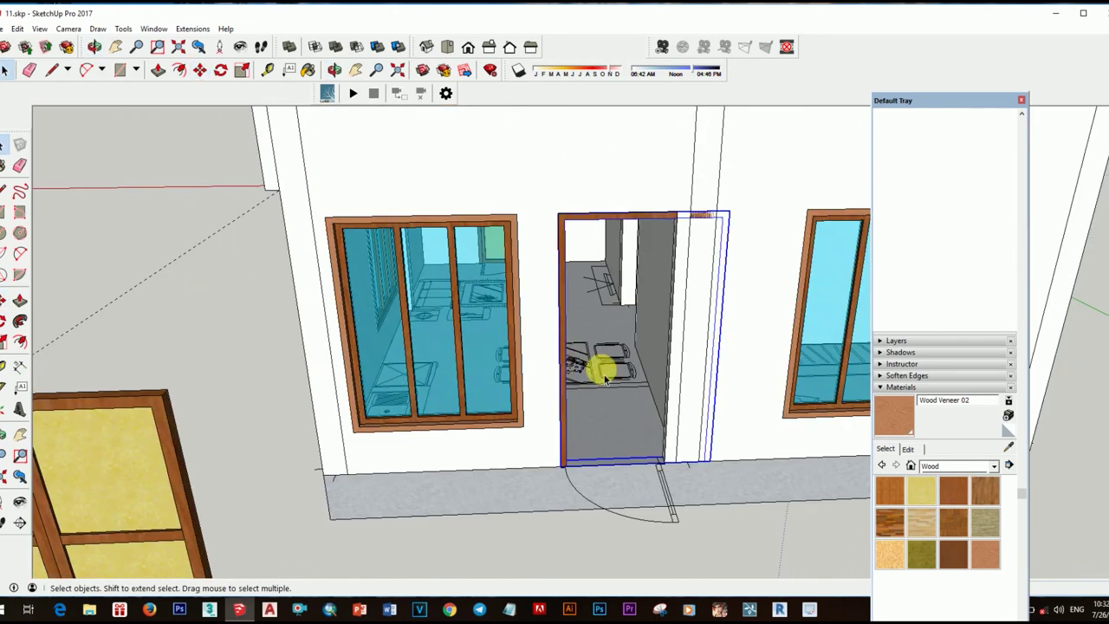
{"action": "right_click", "coordinate": [589, 364]}
{"action": "left_click", "coordinate": [606, 141]}
{"action": "scroll", "coordinate": [645, 222], "scroll_direction": "up", "scroll_amount": 2}
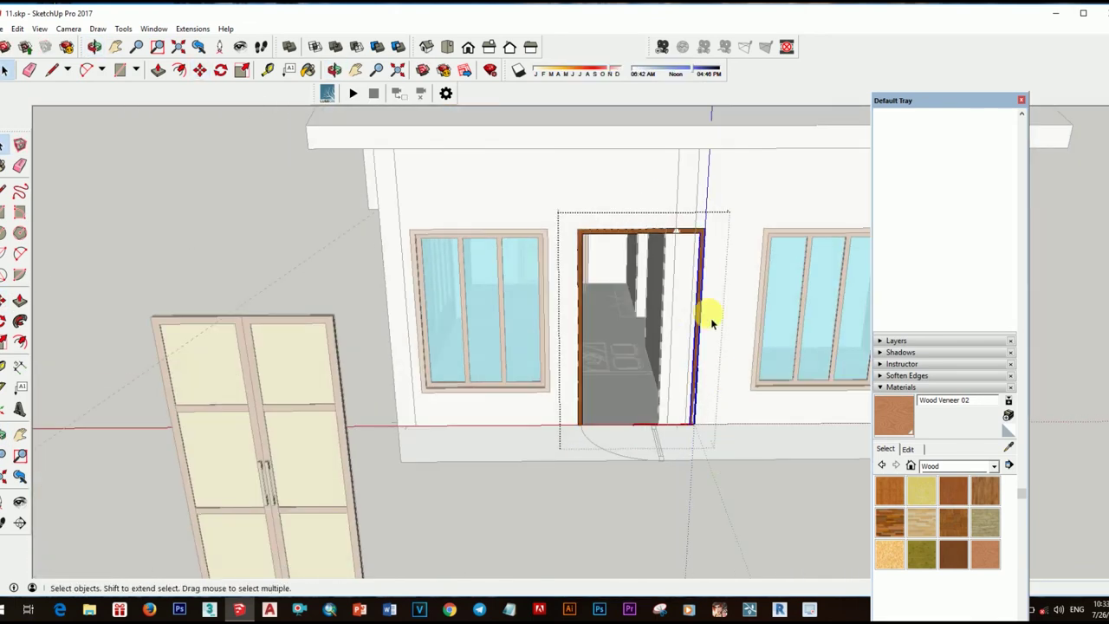
{"action": "scroll", "coordinate": [626, 222], "scroll_direction": "up", "scroll_amount": 2}
{"action": "scroll", "coordinate": [638, 384], "scroll_direction": "down", "scroll_amount": 5}
- Select the right leaf of the double door on the left
{"action": "middle_click_drag", "start_coordinate": [639, 384], "coordinate": [690, 445]}
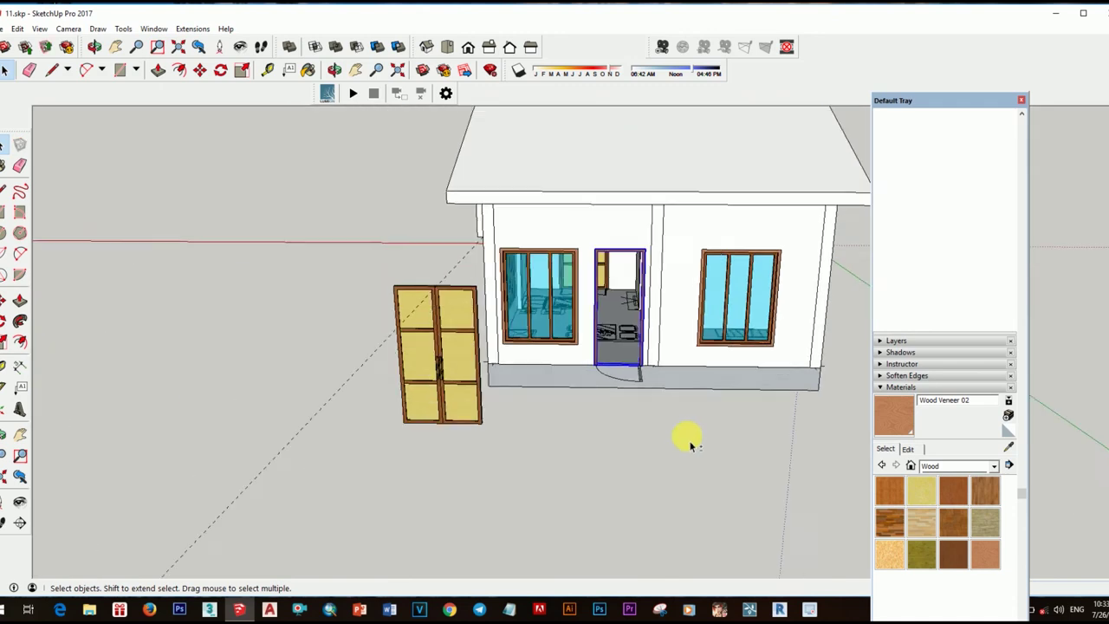
{"action": "scroll", "coordinate": [466, 418], "scroll_direction": "up", "scroll_amount": 2}
{"action": "left_click", "coordinate": [466, 418]}
{"action": "scroll", "coordinate": [468, 373], "scroll_direction": "up", "scroll_amount": 3}
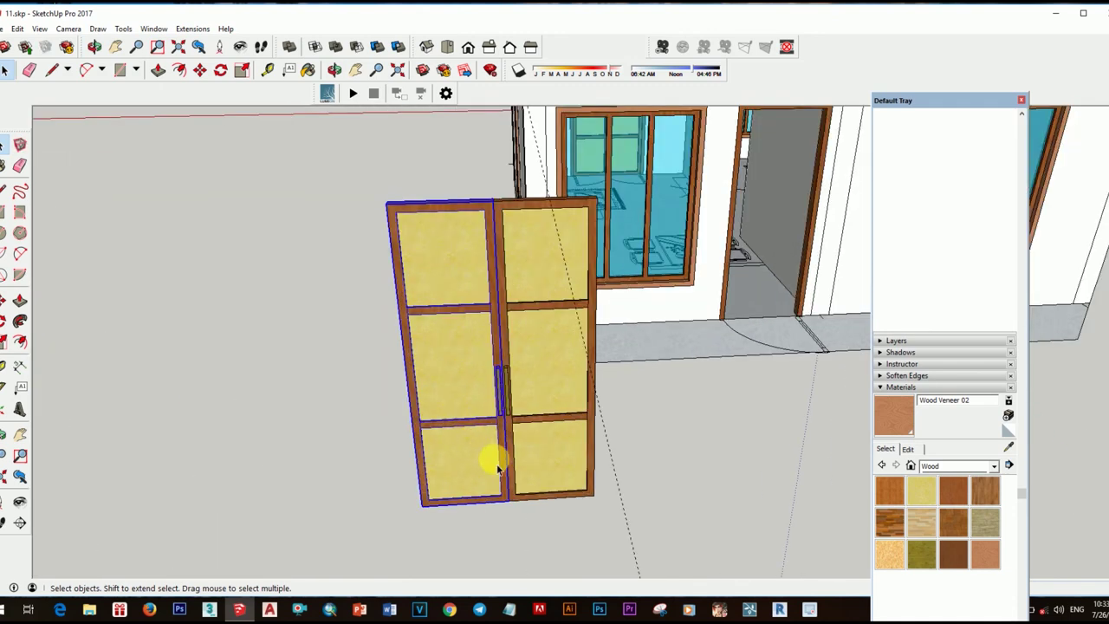
{"action": "middle_click_drag", "start_coordinate": [498, 468], "coordinate": [512, 503]}
{"action": "left_click", "coordinate": [524, 399]}
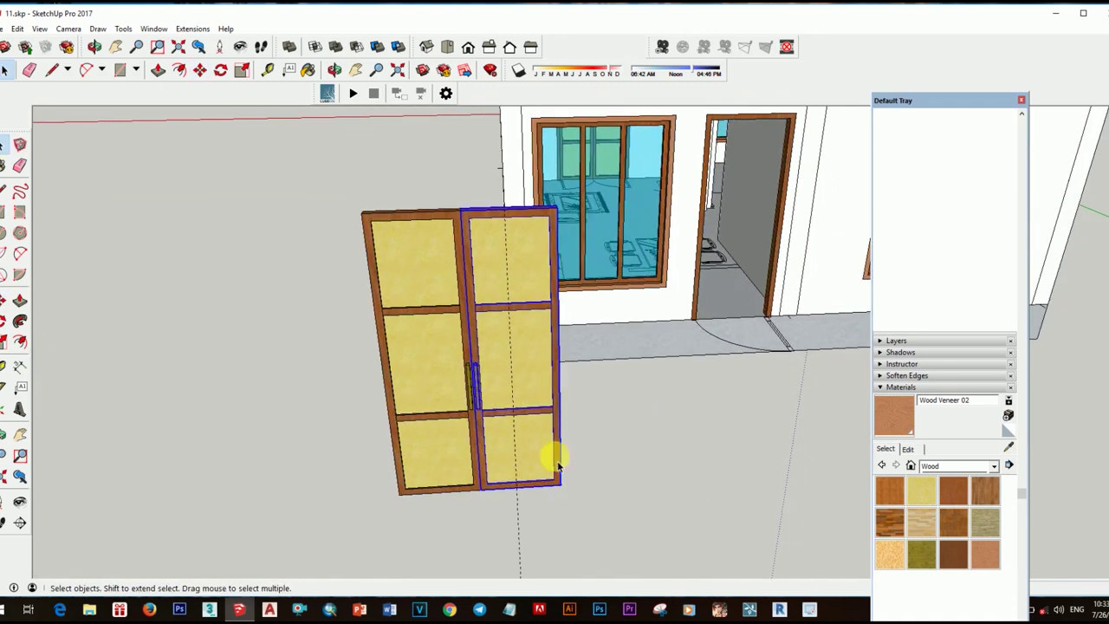
- Move the right door leaf into the empty doorway and scale it to fill the opening
{"action": "key", "text": "m"}
{"action": "scroll", "coordinate": [626, 413], "scroll_direction": "down", "scroll_amount": 3}
{"action": "left_click", "coordinate": [594, 421]}
{"action": "middle_click_drag", "start_coordinate": [594, 421], "coordinate": [569, 396]}
{"action": "key", "text": "s"}
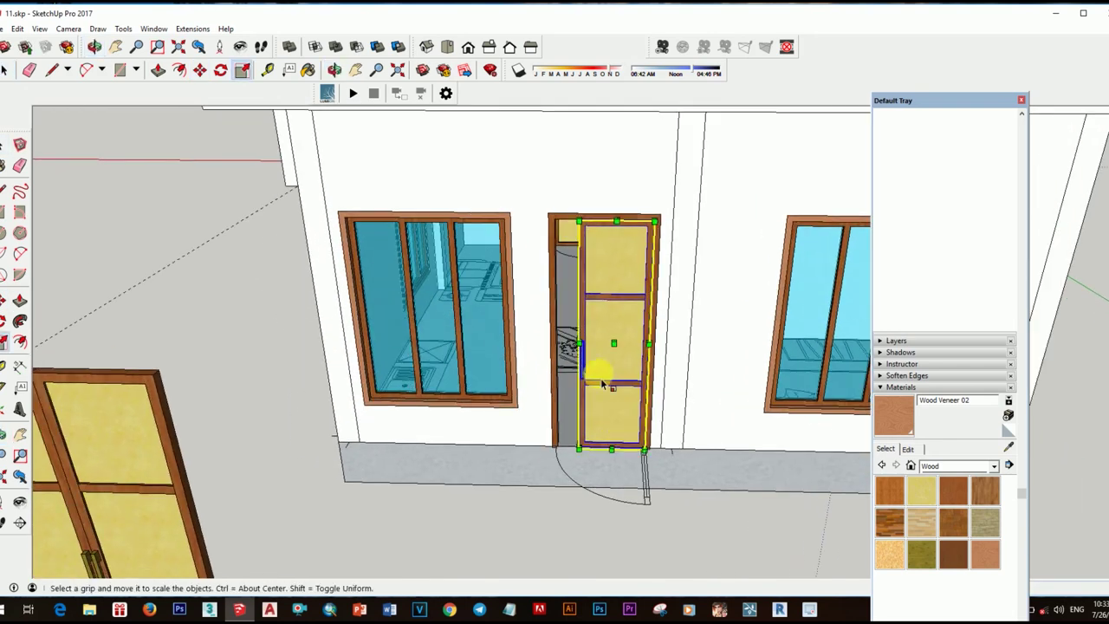
{"action": "scroll", "coordinate": [641, 320], "scroll_direction": "up", "scroll_amount": 5}
{"action": "left_click_drag", "start_coordinate": [611, 314], "coordinate": [514, 317]}
{"action": "scroll", "coordinate": [528, 376], "scroll_direction": "down", "scroll_amount": 5}
{"action": "key", "text": "space"}
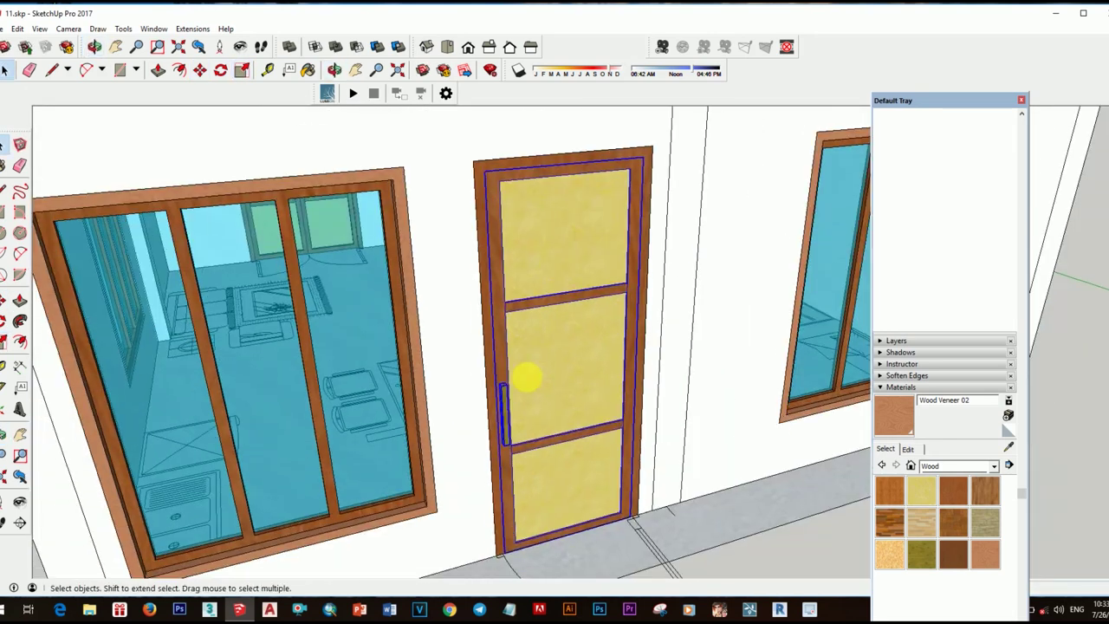
- Nudge the door leaf into its final position in the doorway
{"action": "scroll", "coordinate": [528, 377], "scroll_direction": "down", "scroll_amount": 3}
{"action": "scroll", "coordinate": [569, 404], "scroll_direction": "up", "scroll_amount": 4}
{"action": "scroll", "coordinate": [540, 471], "scroll_direction": "up", "scroll_amount": 2}
{"action": "key", "text": "m"}
{"action": "scroll", "coordinate": [539, 488], "scroll_direction": "up", "scroll_amount": 3}
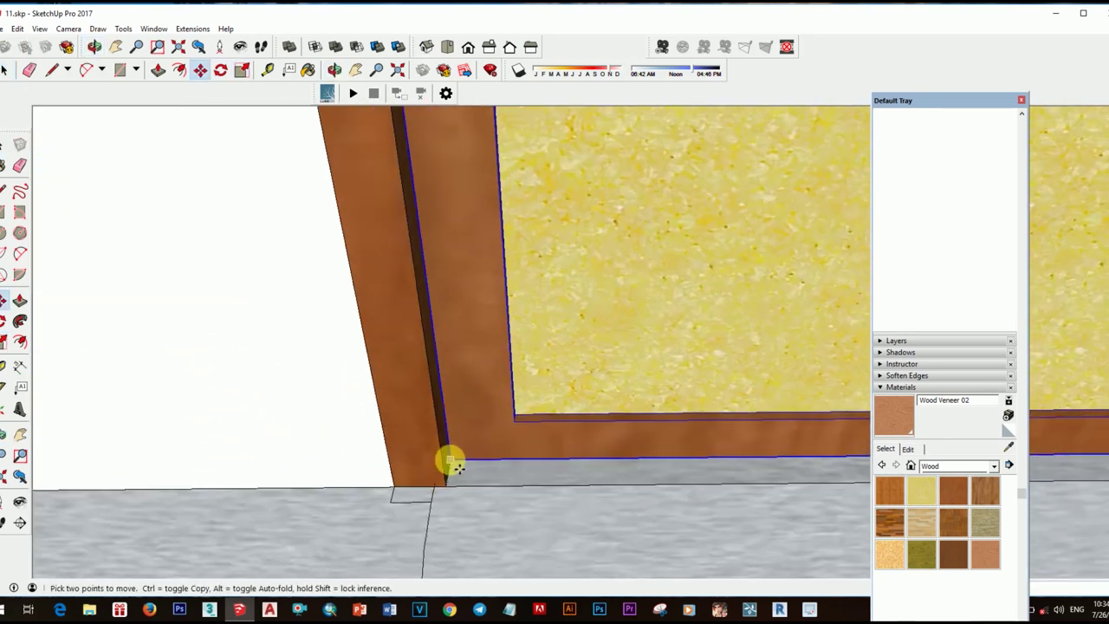
{"action": "key", "text": "space"}
{"action": "scroll", "coordinate": [587, 404], "scroll_direction": "down", "scroll_amount": 5}
{"action": "scroll", "coordinate": [404, 317], "scroll_direction": "down", "scroll_amount": 3}
- Erase the spare double door
{"action": "middle_click_drag", "start_coordinate": [403, 317], "coordinate": [396, 391]}
{"action": "right_click", "coordinate": [420, 325]}
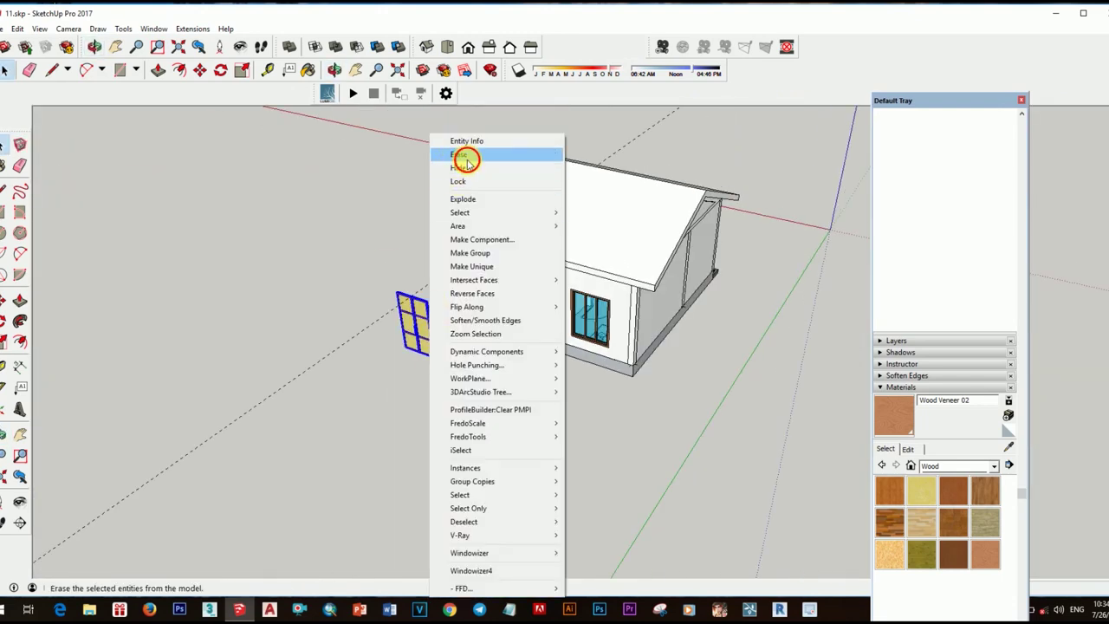
{"action": "left_click", "coordinate": [466, 163]}
{"action": "scroll", "coordinate": [495, 366], "scroll_direction": "down", "scroll_amount": 3}
- Draw a small rectangle on the porch step and copy it along the step edge
{"action": "scroll", "coordinate": [658, 310], "scroll_direction": "up", "scroll_amount": 3}
{"action": "mouse_move", "coordinate": [494, 366]}
{"action": "middle_mouse_down"}
{"action": "mouse_move", "coordinate": [658, 309]}
{"action": "mouse_move", "coordinate": [549, 297]}
{"action": "middle_mouse_up"}
{"action": "scroll", "coordinate": [626, 384], "scroll_direction": "up", "scroll_amount": 2}
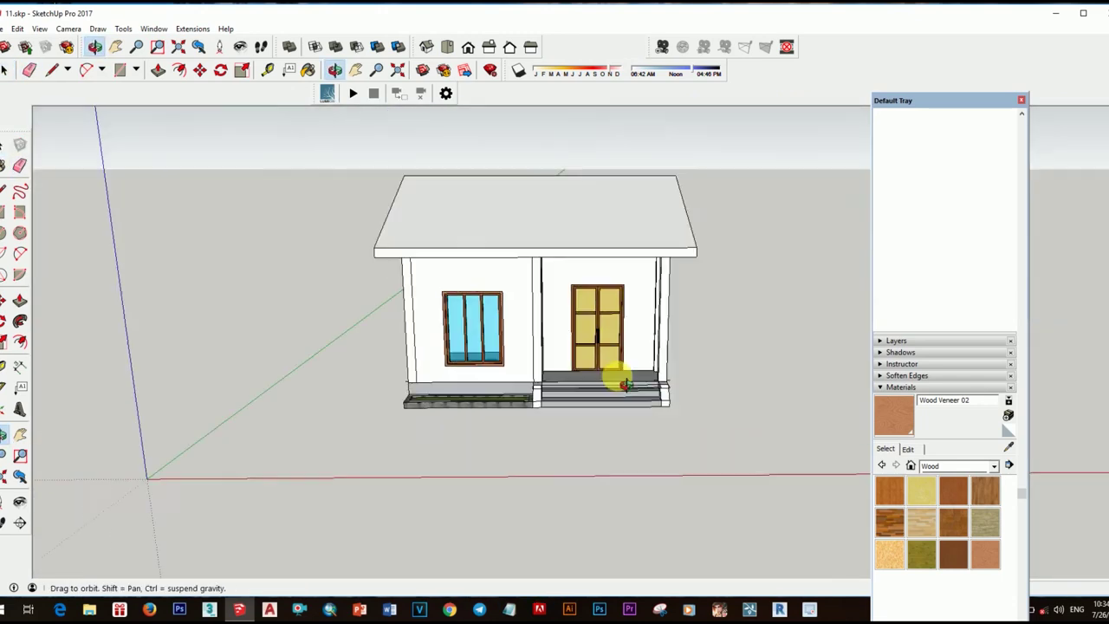
{"action": "scroll", "coordinate": [525, 354], "scroll_direction": "up", "scroll_amount": 2}
{"action": "middle_click_drag", "start_coordinate": [525, 355], "coordinate": [507, 265]}
{"action": "scroll", "coordinate": [514, 396], "scroll_direction": "up", "scroll_amount": 3}
{"action": "scroll", "coordinate": [578, 468], "scroll_direction": "up", "scroll_amount": 2}
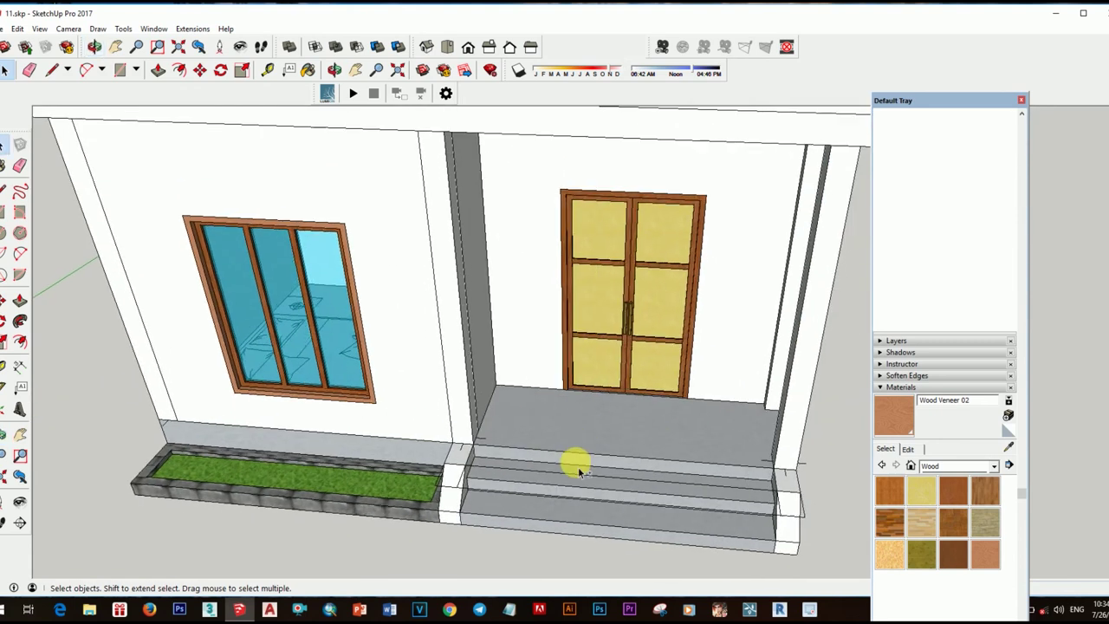
{"action": "scroll", "coordinate": [579, 467], "scroll_direction": "up", "scroll_amount": 3}
{"action": "key", "text": "r"}
{"action": "left_click", "coordinate": [453, 440]}
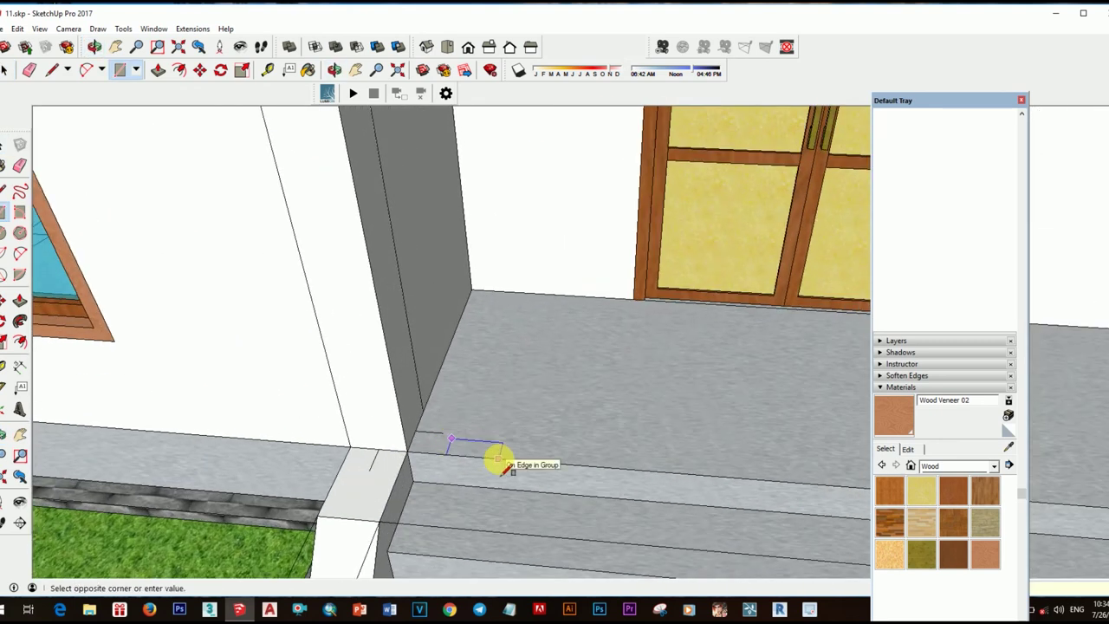
{"action": "key", "text": "m"}
{"action": "scroll", "coordinate": [485, 463], "scroll_direction": "up", "scroll_amount": 1}
{"action": "scroll", "coordinate": [456, 470], "scroll_direction": "up", "scroll_amount": 1}
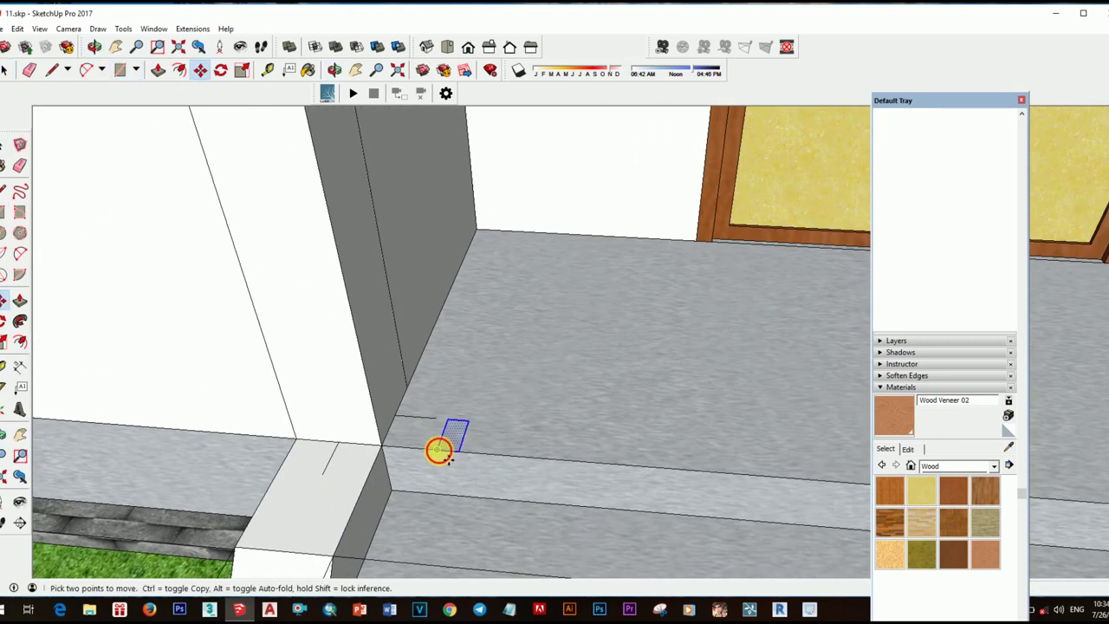
{"action": "middle_click_drag", "start_coordinate": [456, 452], "coordinate": [524, 455]}
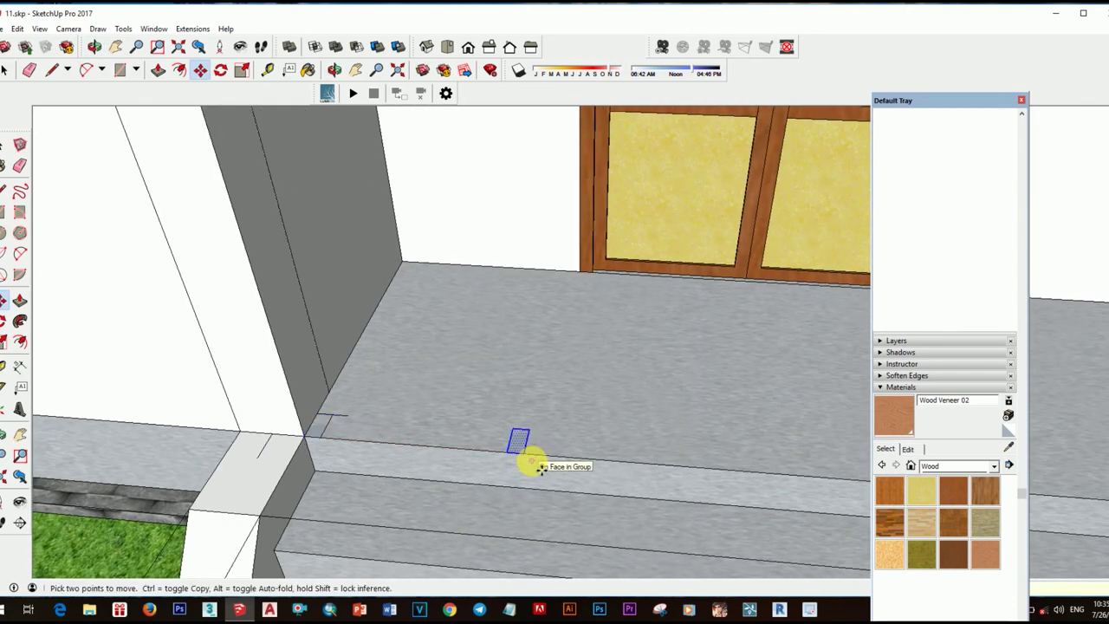
{"action": "key", "text": "space"}
- Push/Pull the small rectangles up into thin vertical slats
{"action": "scroll", "coordinate": [511, 416], "scroll_direction": "down", "scroll_amount": 3}
{"action": "scroll", "coordinate": [472, 304], "scroll_direction": "down", "scroll_amount": 2}
{"action": "scroll", "coordinate": [461, 245], "scroll_direction": "down", "scroll_amount": 2}
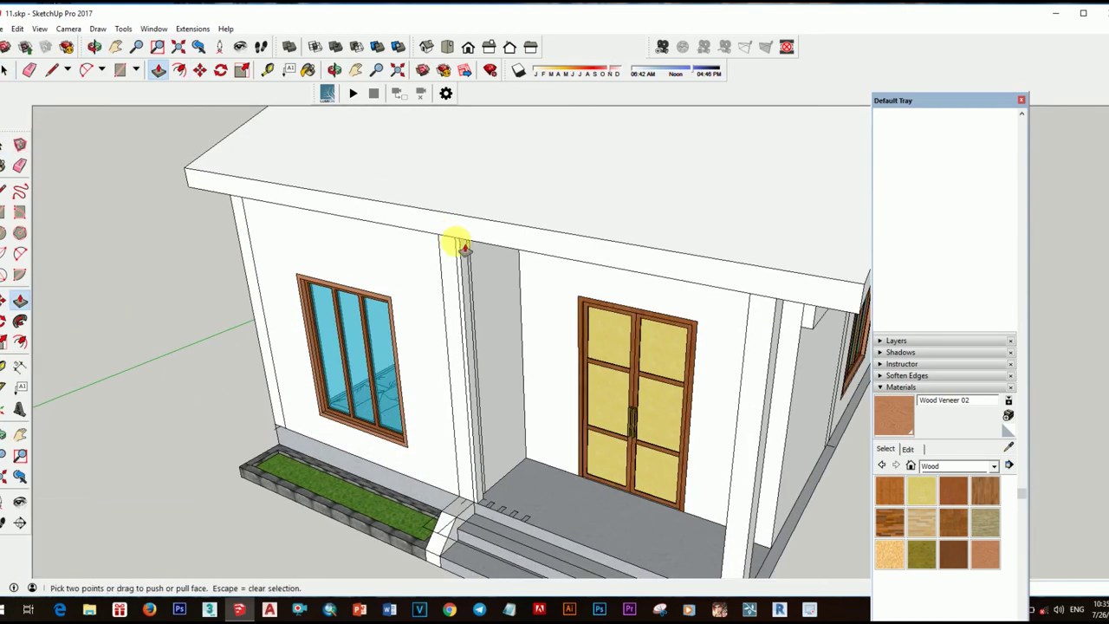
{"action": "scroll", "coordinate": [506, 537], "scroll_direction": "up", "scroll_amount": 6}
{"action": "scroll", "coordinate": [507, 537], "scroll_direction": "down", "scroll_amount": 5}
{"action": "key", "text": "p"}
{"action": "scroll", "coordinate": [520, 446], "scroll_direction": "up", "scroll_amount": 5}
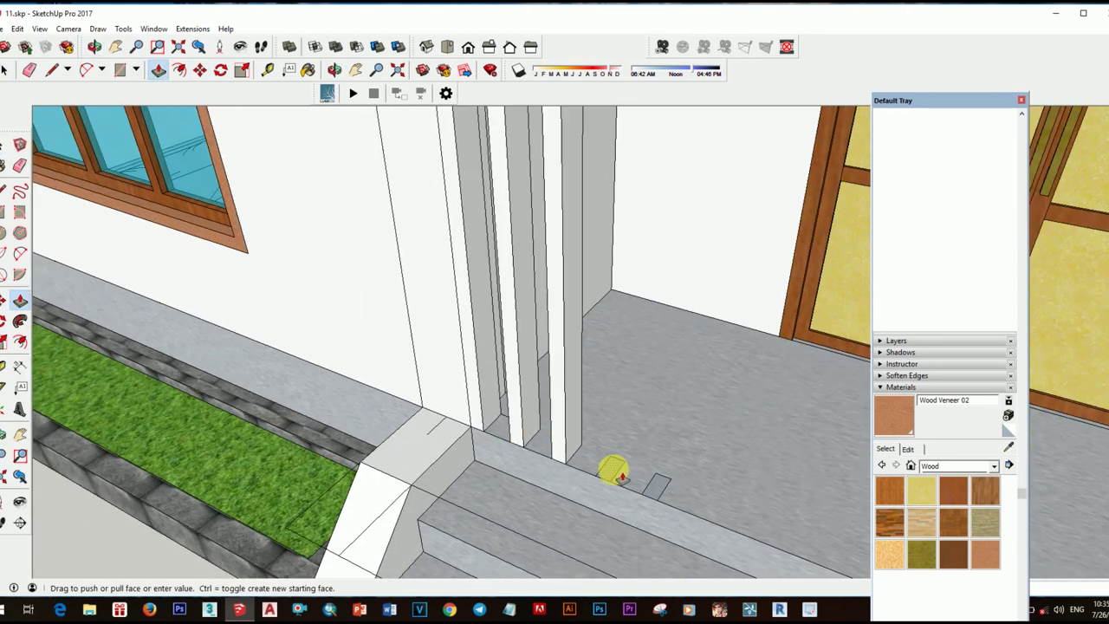
{"action": "scroll", "coordinate": [614, 471], "scroll_direction": "down", "scroll_amount": 5}
{"action": "middle_click_drag", "start_coordinate": [713, 366], "coordinate": [705, 436]}
{"action": "scroll", "coordinate": [621, 366], "scroll_direction": "up", "scroll_amount": 2}
{"action": "key", "text": "space"}
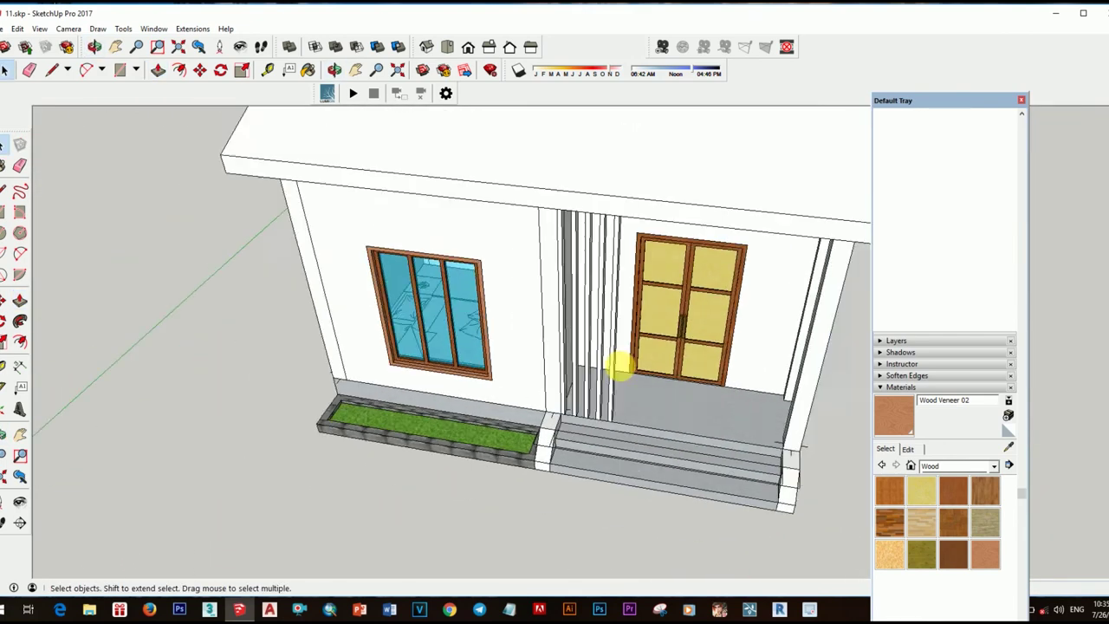
{"action": "middle_click_drag", "start_coordinate": [620, 367], "coordinate": [632, 368]}
{"action": "scroll", "coordinate": [632, 368], "scroll_direction": "up", "scroll_amount": 4}
- Make a slat into a component and copy it beside the post
{"action": "right_click", "coordinate": [529, 389]}
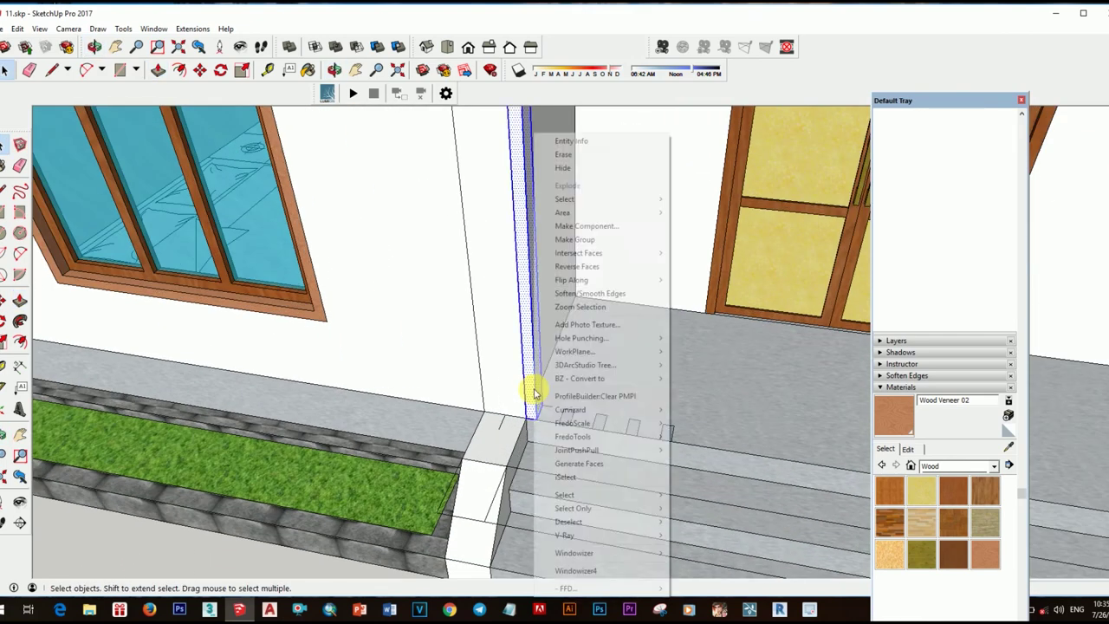
{"action": "left_click", "coordinate": [572, 398]}
{"action": "left_click", "coordinate": [586, 372]}
{"action": "key", "text": "m"}
{"action": "scroll", "coordinate": [537, 424], "scroll_direction": "up", "scroll_amount": 3}
{"action": "middle_click_drag", "start_coordinate": [724, 461], "coordinate": [654, 447]}
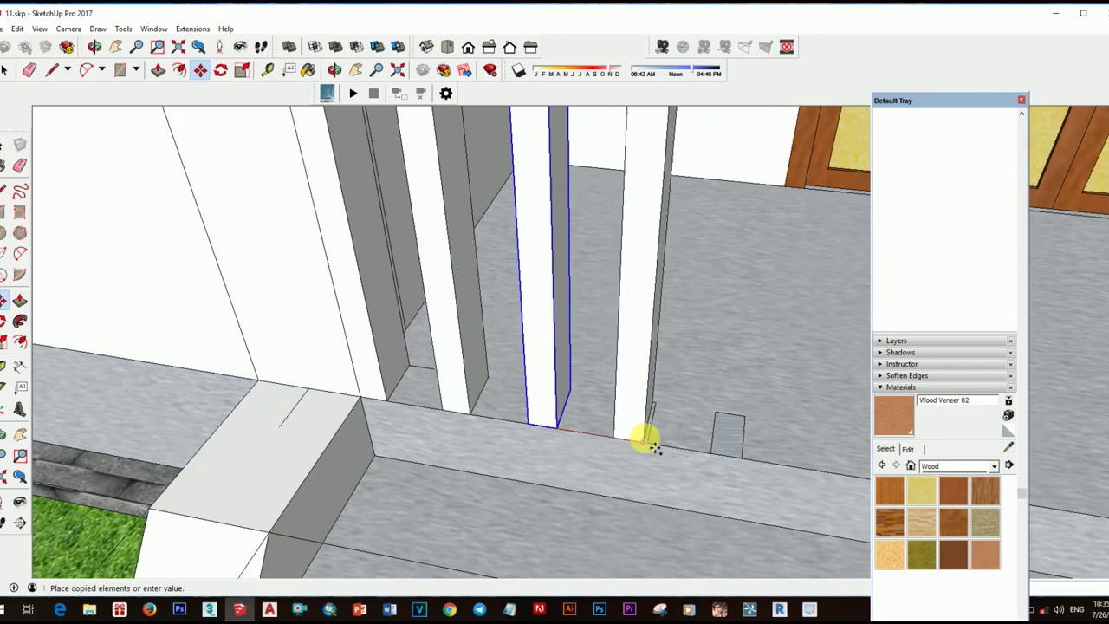
{"action": "scroll", "coordinate": [664, 314], "scroll_direction": "down", "scroll_amount": 5}
{"action": "scroll", "coordinate": [560, 322], "scroll_direction": "up", "scroll_amount": 2}
{"action": "mouse_move", "coordinate": [559, 322]}
{"action": "middle_mouse_down"}
{"action": "mouse_move", "coordinate": [639, 255]}
{"action": "mouse_move", "coordinate": [435, 238]}
{"action": "mouse_move", "coordinate": [549, 255]}
{"action": "middle_mouse_up"}
{"action": "scroll", "coordinate": [644, 285], "scroll_direction": "up", "scroll_amount": 3}
- Start a rectangle on the porch beam and select the beam face
{"action": "scroll", "coordinate": [594, 230], "scroll_direction": "up", "scroll_amount": 3}
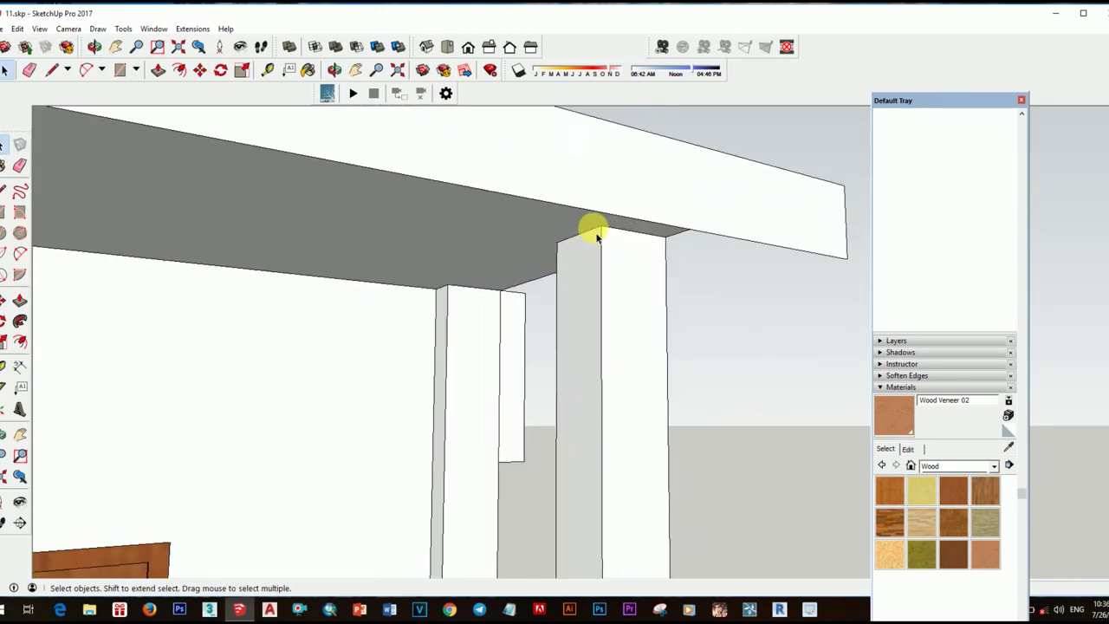
{"action": "key", "text": "r"}
{"action": "left_click", "coordinate": [572, 235]}
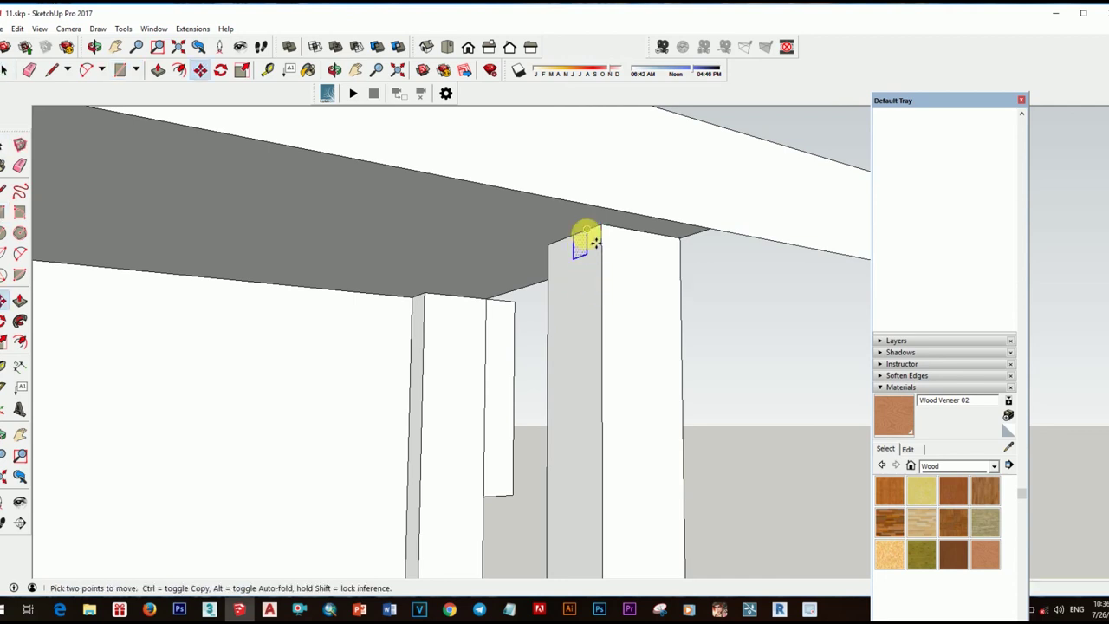
{"action": "mouse_move", "coordinate": [596, 245]}
{"action": "middle_mouse_down"}
{"action": "mouse_move", "coordinate": [572, 267]}
{"action": "mouse_move", "coordinate": [711, 292]}
{"action": "mouse_move", "coordinate": [710, 255]}
{"action": "mouse_move", "coordinate": [453, 255]}
{"action": "middle_mouse_up"}
{"action": "left_click", "coordinate": [710, 291]}
{"action": "right_click", "coordinate": [711, 291]}
{"action": "left_click", "coordinate": [774, 223]}
{"action": "scroll", "coordinate": [459, 286], "scroll_direction": "up", "scroll_amount": 3}
- Copy the selected slat straight down to place another horizontal slat under the beam
{"action": "key", "text": "m"}
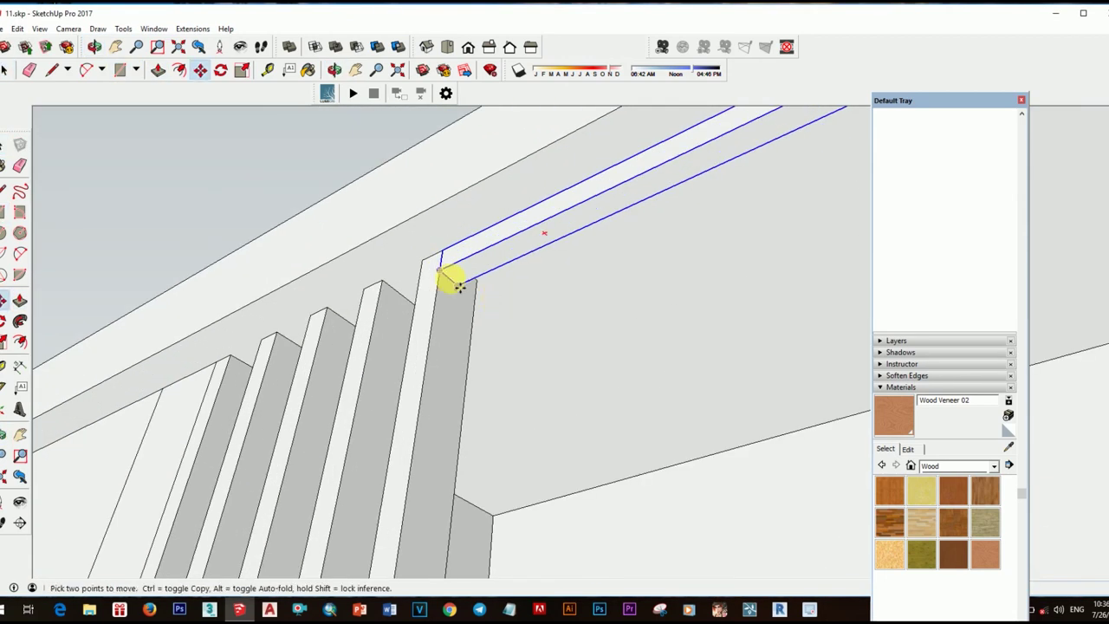
{"action": "scroll", "coordinate": [458, 286], "scroll_direction": "down", "scroll_amount": 3}
{"action": "mouse_move", "coordinate": [540, 297]}
{"action": "middle_mouse_down"}
{"action": "mouse_move", "coordinate": [742, 277]}
{"action": "mouse_move", "coordinate": [823, 242]}
{"action": "middle_mouse_up"}
{"action": "left_click", "coordinate": [1022, 100]}
{"action": "left_click", "coordinate": [693, 198]}
{"action": "key", "text": "ctrl"}
{"action": "middle_click_drag", "start_coordinate": [695, 260], "coordinate": [693, 411]}
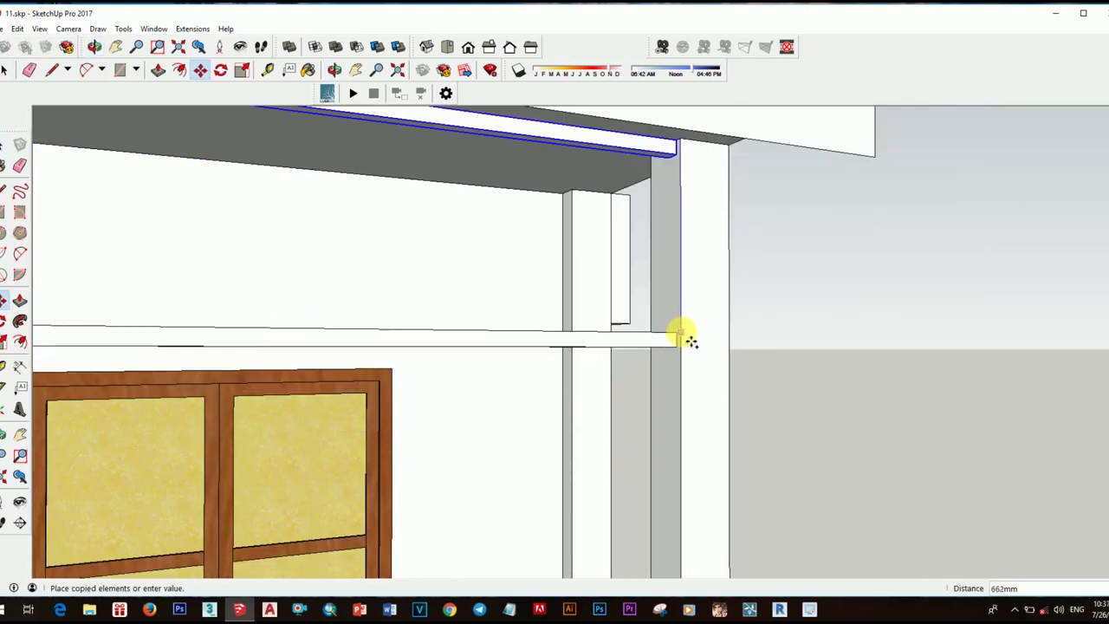
{"action": "left_click", "coordinate": [690, 341]}
{"action": "scroll", "coordinate": [737, 378], "scroll_direction": "down", "scroll_amount": 3}
{"action": "scroll", "coordinate": [639, 364], "scroll_direction": "down", "scroll_amount": 3}
{"action": "mouse_move", "coordinate": [638, 364]}
{"action": "middle_mouse_down"}
{"action": "mouse_move", "coordinate": [507, 471]}
{"action": "mouse_move", "coordinate": [515, 255]}
{"action": "middle_mouse_up"}
{"action": "scroll", "coordinate": [506, 470], "scroll_direction": "up", "scroll_amount": 2}
{"action": "key", "text": "space"}
{"action": "scroll", "coordinate": [515, 347], "scroll_direction": "up", "scroll_amount": 2}
{"action": "scroll", "coordinate": [505, 334], "scroll_direction": "up", "scroll_amount": 2}
- Browse the Stone collection in the Materials panel
{"action": "key", "text": "b"}
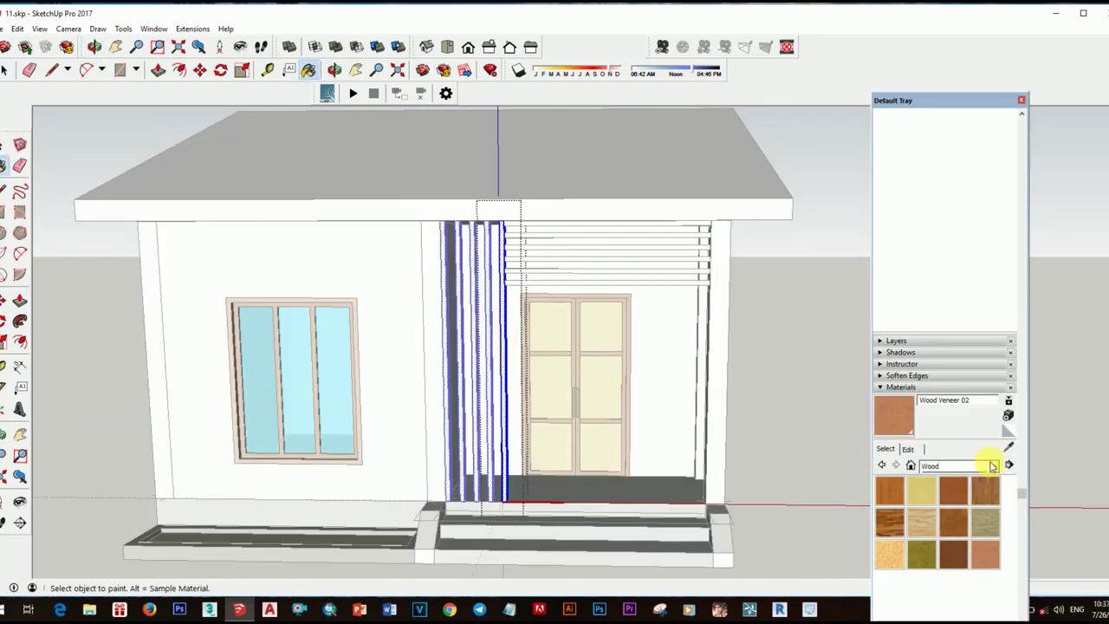
{"action": "left_click", "coordinate": [993, 466]}
{"action": "left_click", "coordinate": [955, 410]}
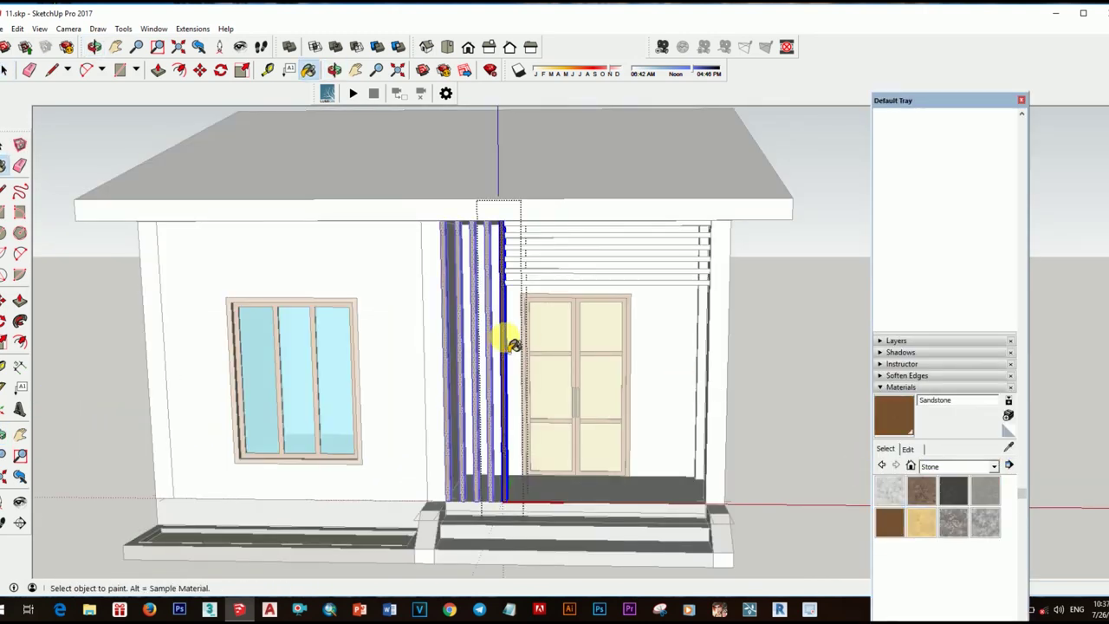
{"action": "key", "text": "space"}
{"action": "scroll", "coordinate": [609, 285], "scroll_direction": "down", "scroll_amount": 2}
{"action": "scroll", "coordinate": [664, 317], "scroll_direction": "down", "scroll_amount": 3}
{"action": "mouse_move", "coordinate": [664, 317]}
{"action": "middle_mouse_down"}
{"action": "mouse_move", "coordinate": [618, 322]}
{"action": "mouse_move", "coordinate": [618, 445]}
{"action": "middle_mouse_up"}
{"action": "scroll", "coordinate": [631, 338], "scroll_direction": "up", "scroll_amount": 3}
{"action": "scroll", "coordinate": [658, 346], "scroll_direction": "down", "scroll_amount": 3}
- Apply Stone Flagstone Ashlar from Brick, Cladding and Siding to the selected front walls
{"action": "left_click", "coordinate": [673, 314]}
{"action": "left_click", "coordinate": [992, 466]}
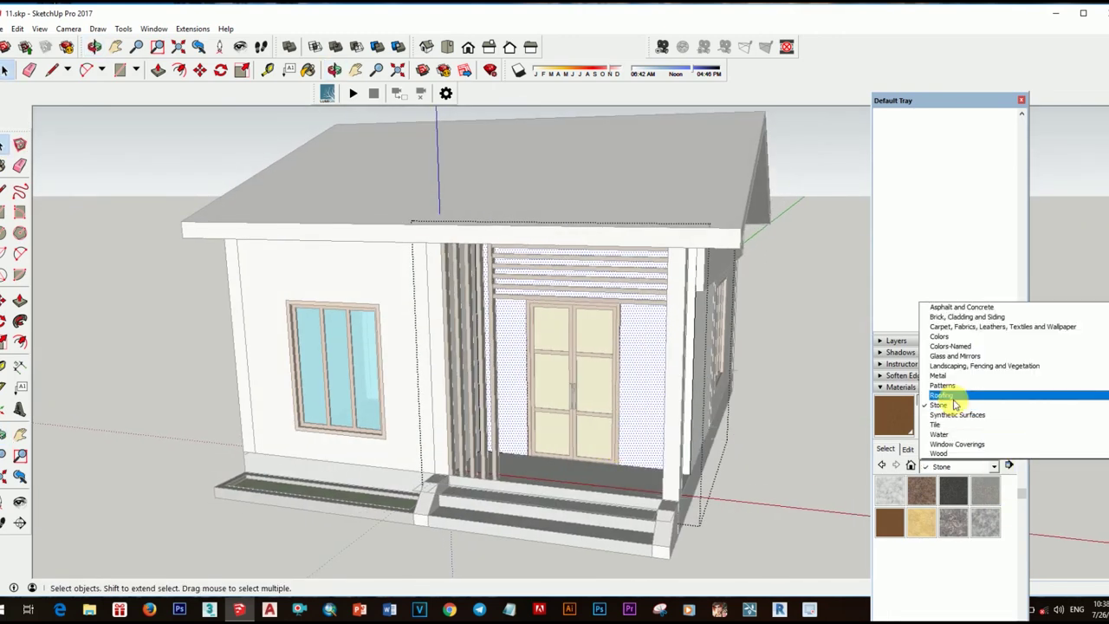
{"action": "left_click", "coordinate": [975, 327]}
{"action": "left_click", "coordinate": [994, 466]}
{"action": "left_click", "coordinate": [957, 305]}
{"action": "left_click", "coordinate": [985, 542]}
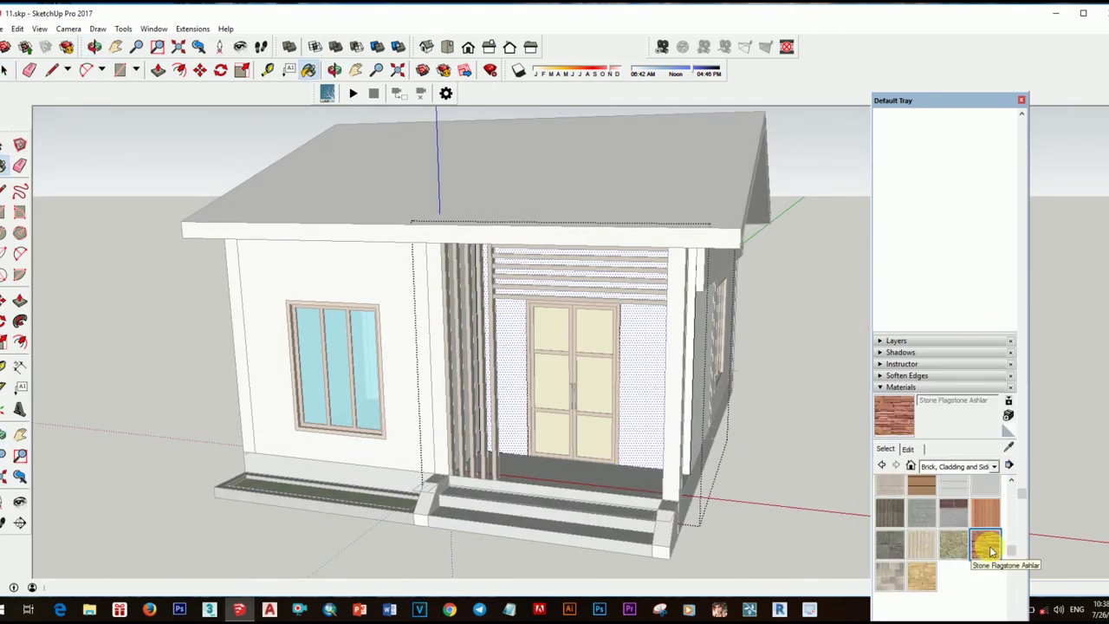
{"action": "scroll", "coordinate": [601, 329], "scroll_direction": "down", "scroll_amount": 3}
{"action": "scroll", "coordinate": [408, 358], "scroll_direction": "down", "scroll_amount": 2}
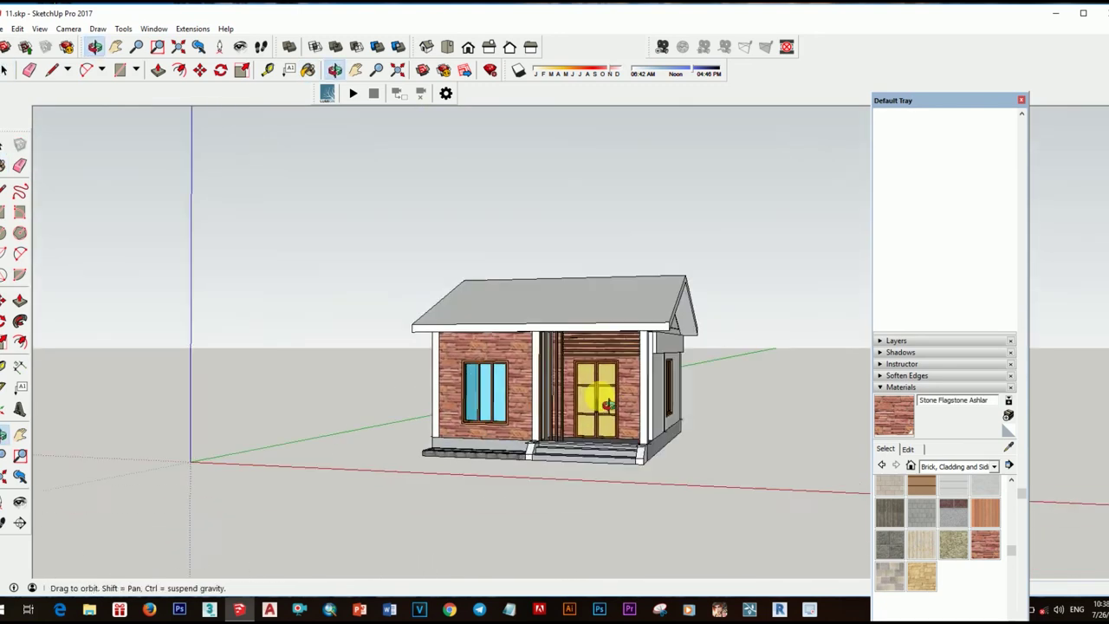
{"action": "middle_click_drag", "start_coordinate": [408, 358], "coordinate": [681, 347]}
{"action": "scroll", "coordinate": [681, 346], "scroll_direction": "up", "scroll_amount": 5}
- Offset the gable band's outline inward to mark an inner border
{"action": "key", "text": "f"}
{"action": "left_click", "coordinate": [552, 340]}
{"action": "middle_click_drag", "start_coordinate": [552, 340], "coordinate": [596, 396]}
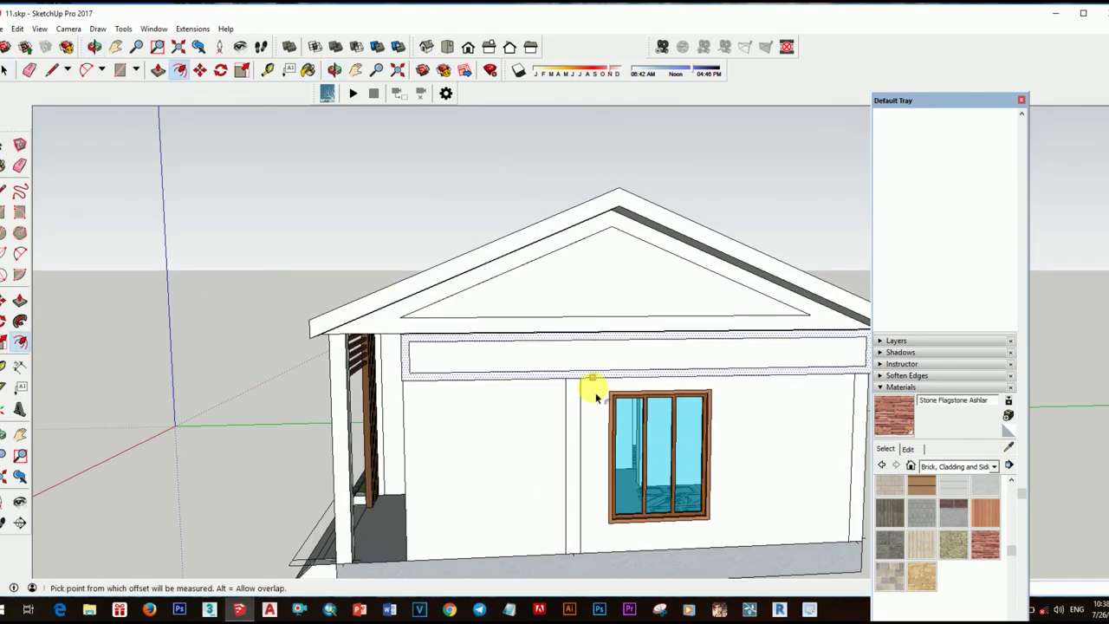
{"action": "middle_click_drag", "start_coordinate": [609, 359], "coordinate": [537, 362]}
{"action": "scroll", "coordinate": [526, 367], "scroll_direction": "up", "scroll_amount": 2}
{"action": "key", "text": "space"}
{"action": "scroll", "coordinate": [526, 378], "scroll_direction": "up", "scroll_amount": 2}
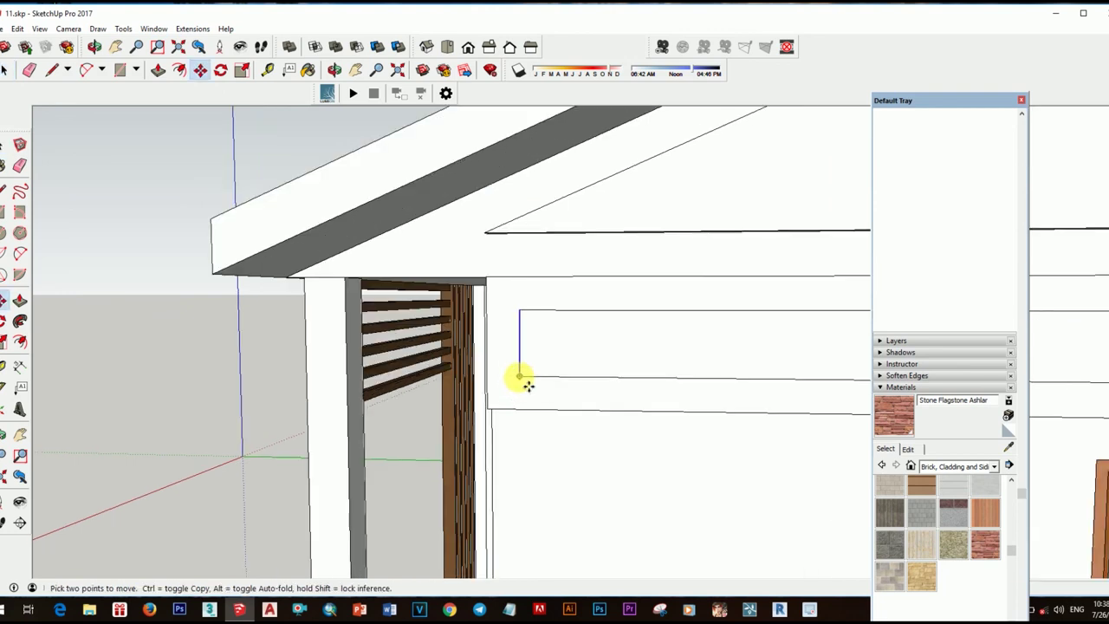
{"action": "scroll", "coordinate": [462, 378], "scroll_direction": "up", "scroll_amount": 2}
{"action": "scroll", "coordinate": [651, 417], "scroll_direction": "down", "scroll_amount": 5}
- Orbit around the gable corner to inspect the band under the eaves
{"action": "middle_click_drag", "start_coordinate": [632, 404], "coordinate": [638, 333]}
{"action": "scroll", "coordinate": [639, 334], "scroll_direction": "up", "scroll_amount": 5}
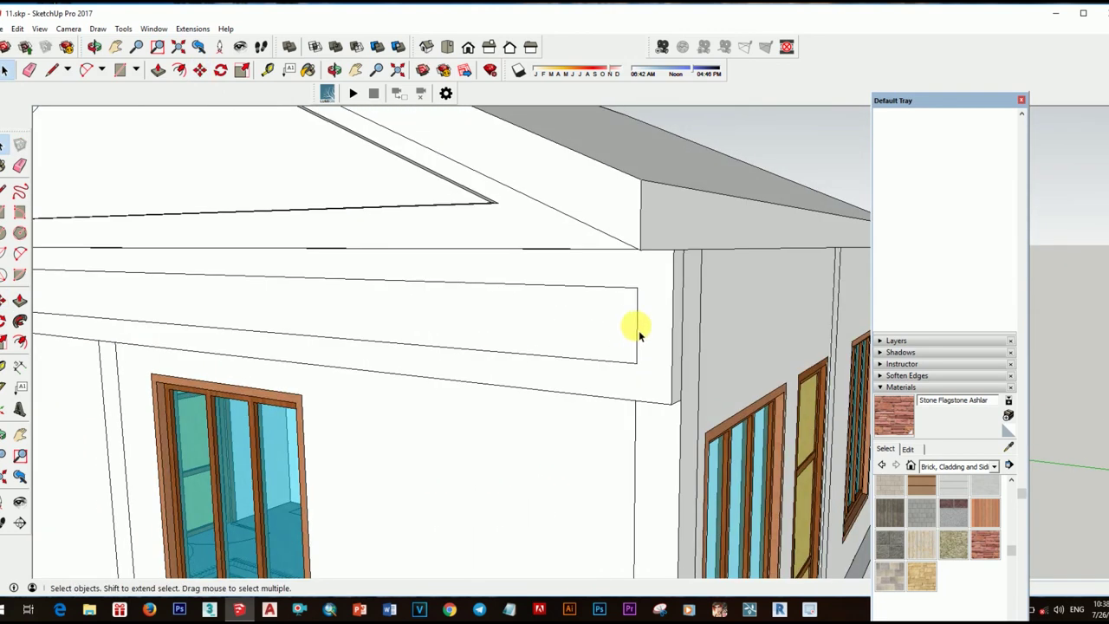
{"action": "scroll", "coordinate": [673, 368], "scroll_direction": "down", "scroll_amount": 5}
{"action": "middle_click_drag", "start_coordinate": [673, 369], "coordinate": [612, 372]}
{"action": "scroll", "coordinate": [565, 368], "scroll_direction": "up", "scroll_amount": 5}
{"action": "key", "text": "space"}
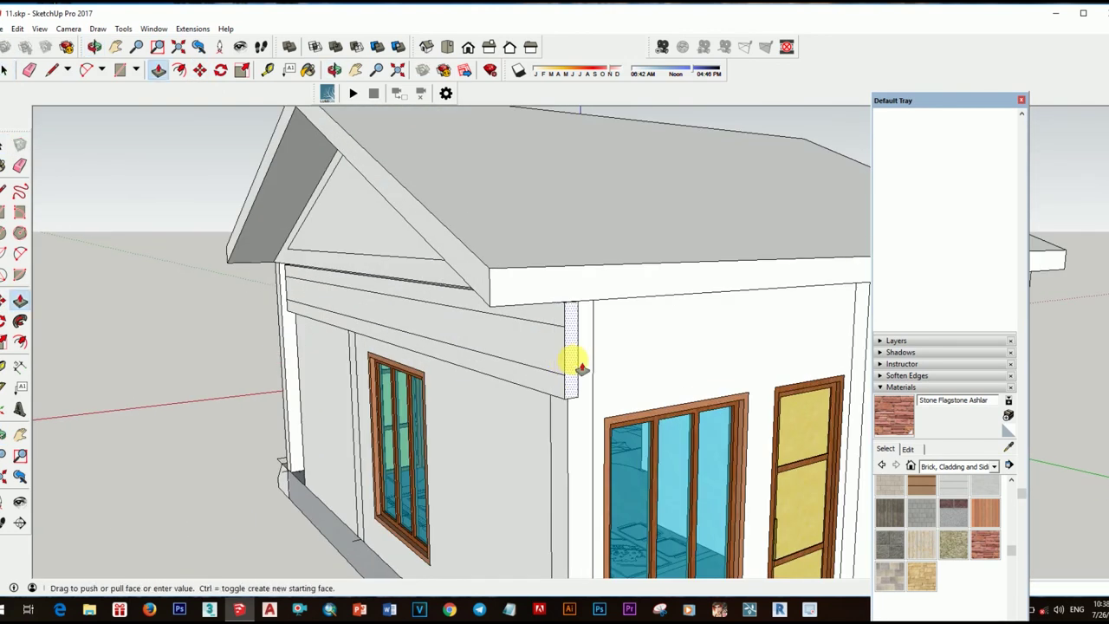
{"action": "scroll", "coordinate": [580, 368], "scroll_direction": "down", "scroll_amount": 5}
{"action": "scroll", "coordinate": [590, 387], "scroll_direction": "up", "scroll_amount": 5}
{"action": "mouse_move", "coordinate": [707, 376]}
{"action": "middle_mouse_down"}
{"action": "mouse_move", "coordinate": [590, 387]}
{"action": "mouse_move", "coordinate": [458, 438]}
{"action": "middle_mouse_up"}
{"action": "scroll", "coordinate": [590, 387], "scroll_direction": "down", "scroll_amount": 5}
{"action": "scroll", "coordinate": [400, 326], "scroll_direction": "up", "scroll_amount": 5}
- Look at the gable-side corner post and the underside of the eave corner
{"action": "key", "text": "l"}
{"action": "key", "text": "p"}
{"action": "scroll", "coordinate": [394, 390], "scroll_direction": "down", "scroll_amount": 5}
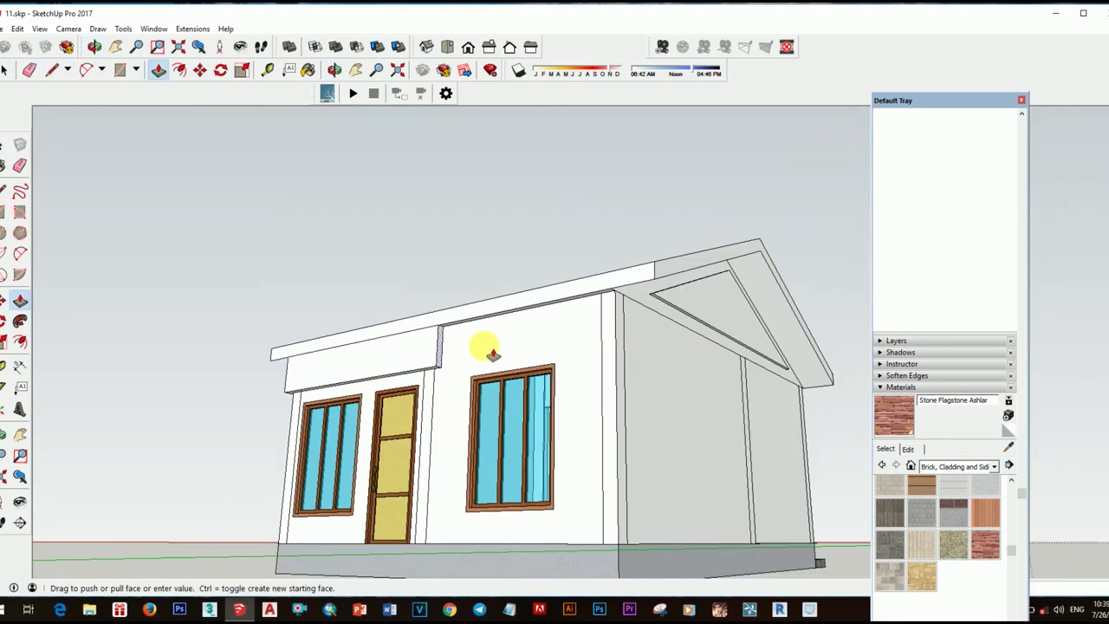
{"action": "middle_click_drag", "start_coordinate": [488, 351], "coordinate": [540, 367]}
{"action": "scroll", "coordinate": [414, 399], "scroll_direction": "up", "scroll_amount": 5}
{"action": "key", "text": "l"}
{"action": "mouse_move", "coordinate": [379, 390]}
{"action": "middle_mouse_down"}
{"action": "mouse_move", "coordinate": [396, 390]}
{"action": "mouse_move", "coordinate": [388, 270]}
{"action": "middle_mouse_up"}
{"action": "scroll", "coordinate": [388, 270], "scroll_direction": "up", "scroll_amount": 5}
{"action": "key", "text": "p"}
{"action": "scroll", "coordinate": [377, 388], "scroll_direction": "down", "scroll_amount": 5}
{"action": "middle_click_drag", "start_coordinate": [638, 347], "coordinate": [549, 358]}
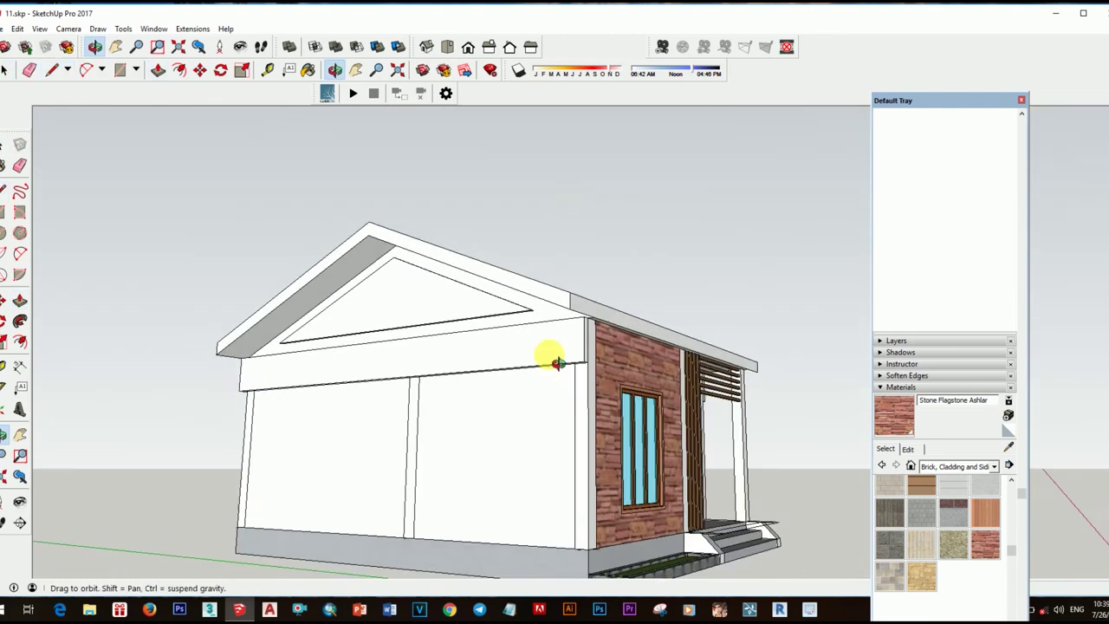
{"action": "scroll", "coordinate": [550, 358], "scroll_direction": "up", "scroll_amount": 5}
- Orbit back along the fascia to the gable end
{"action": "key", "text": "l"}
{"action": "middle_click_drag", "start_coordinate": [298, 376], "coordinate": [346, 295]}
{"action": "scroll", "coordinate": [347, 294], "scroll_direction": "up", "scroll_amount": 3}
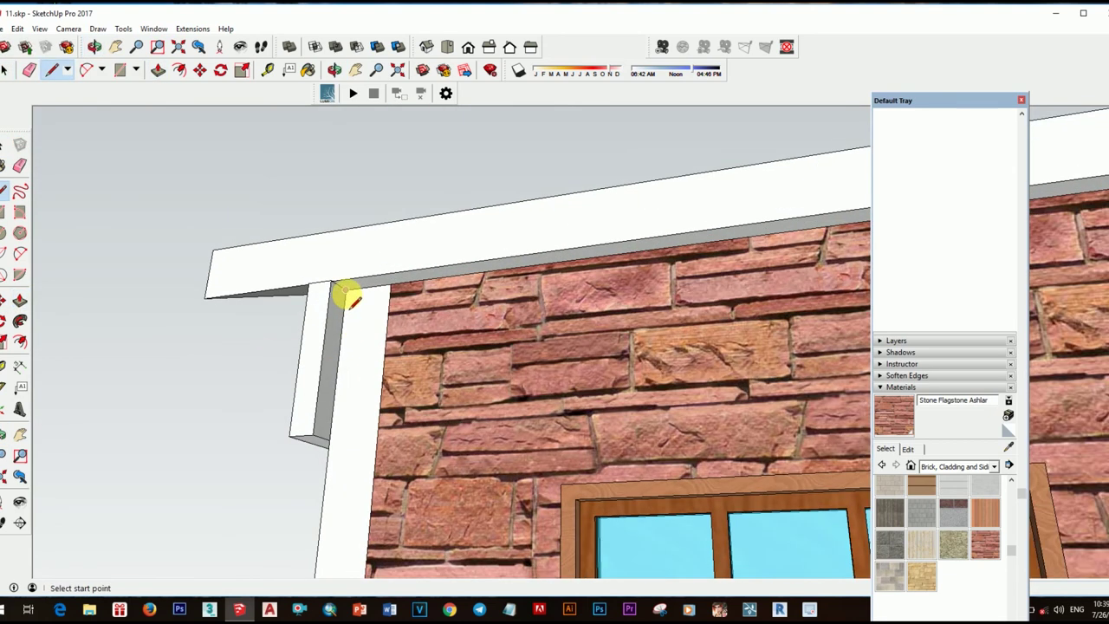
{"action": "scroll", "coordinate": [607, 433], "scroll_direction": "down", "scroll_amount": 5}
{"action": "middle_click_drag", "start_coordinate": [606, 434], "coordinate": [607, 376]}
{"action": "scroll", "coordinate": [606, 376], "scroll_direction": "up", "scroll_amount": 3}
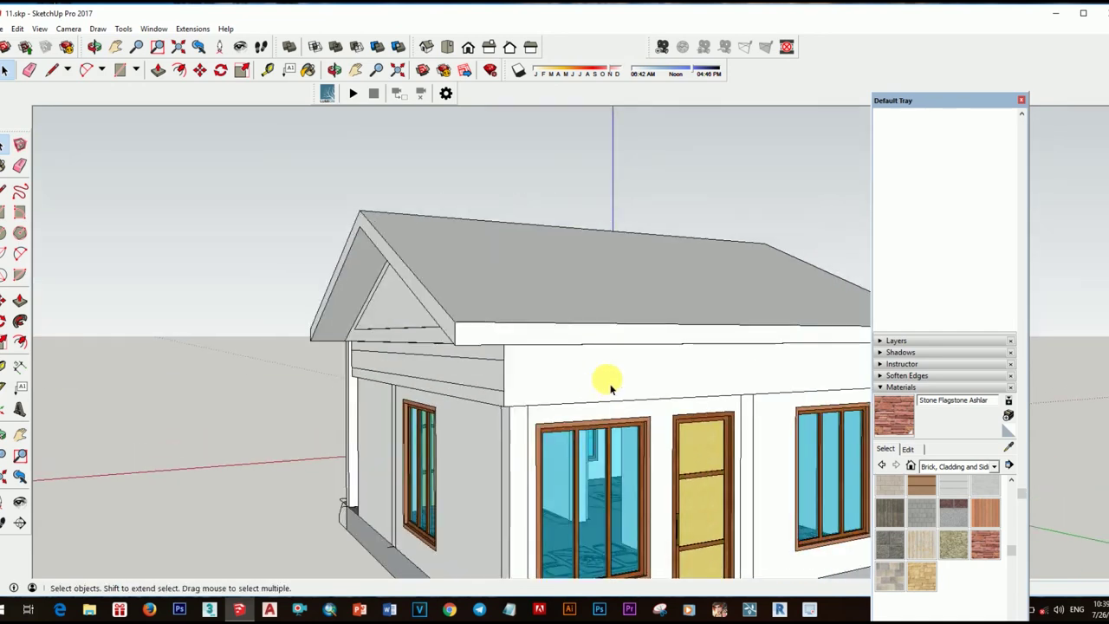
{"action": "scroll", "coordinate": [493, 222], "scroll_direction": "up", "scroll_amount": 2}
{"action": "key", "text": "f"}
{"action": "key", "text": "m"}
{"action": "scroll", "coordinate": [510, 307], "scroll_direction": "down", "scroll_amount": 5}
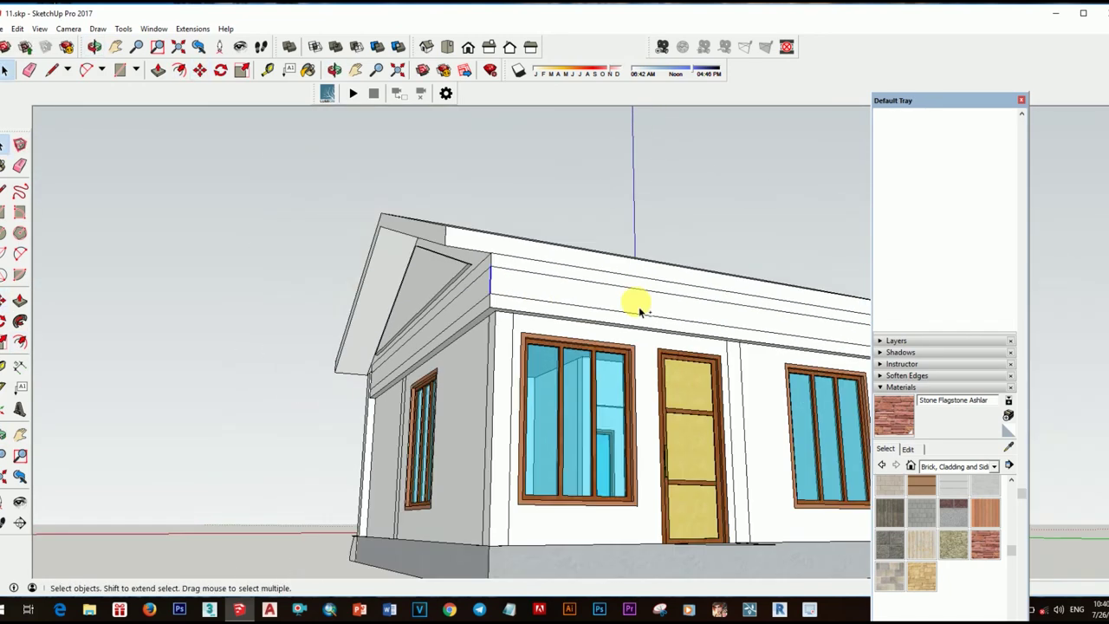
{"action": "middle_click_drag", "start_coordinate": [636, 302], "coordinate": [389, 361]}
{"action": "scroll", "coordinate": [389, 361], "scroll_direction": "up", "scroll_amount": 5}
- Offset the fascia face's outline inward and select the inner fascia face
{"action": "key", "text": "f"}
{"action": "left_click", "coordinate": [454, 315]}
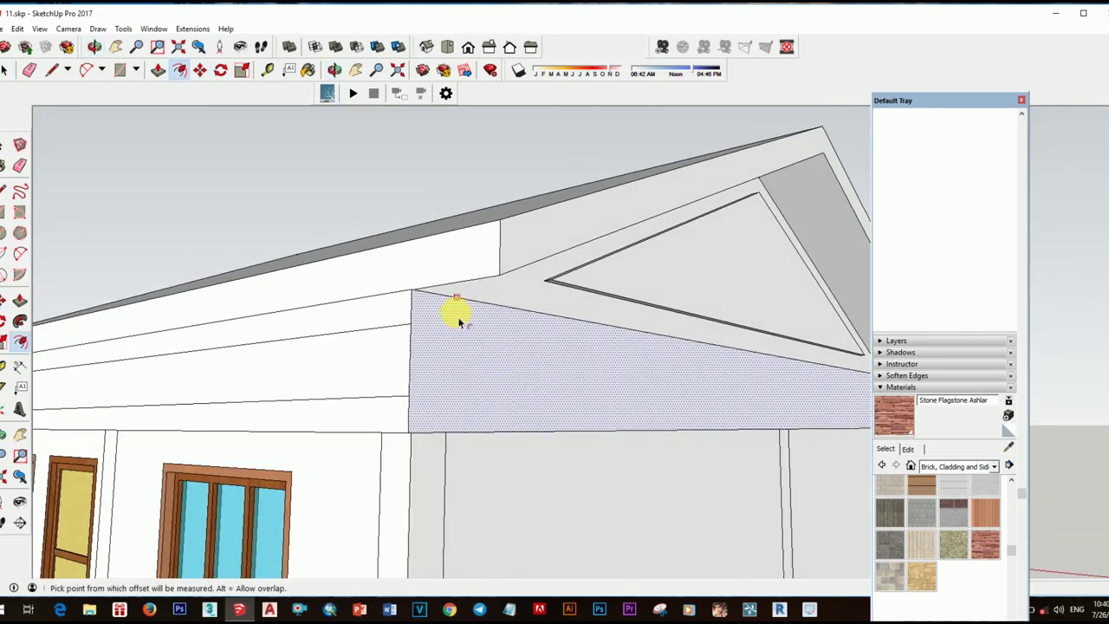
{"action": "scroll", "coordinate": [416, 347], "scroll_direction": "down", "scroll_amount": 1}
{"action": "left_click", "coordinate": [374, 369]}
{"action": "key", "text": "space"}
{"action": "key", "text": "space"}
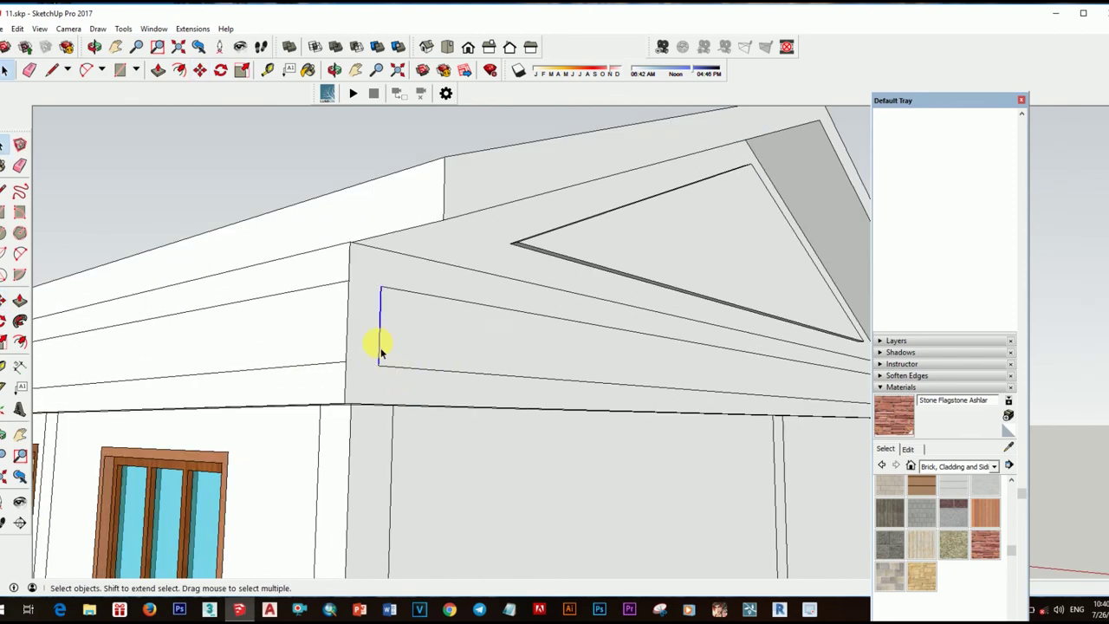
{"action": "scroll", "coordinate": [378, 371], "scroll_direction": "up", "scroll_amount": 3}
{"action": "scroll", "coordinate": [423, 281], "scroll_direction": "up", "scroll_amount": 2}
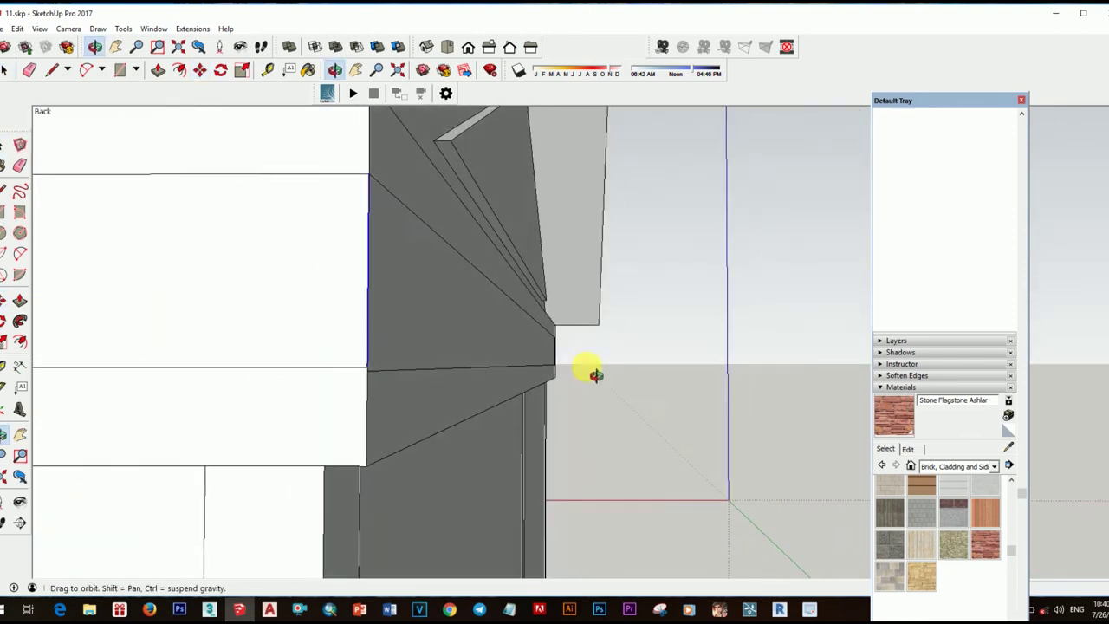
{"action": "scroll", "coordinate": [384, 322], "scroll_direction": "down", "scroll_amount": 3}
{"action": "left_click", "coordinate": [384, 321]}
{"action": "scroll", "coordinate": [371, 383], "scroll_direction": "down", "scroll_amount": 3}
{"action": "scroll", "coordinate": [346, 396], "scroll_direction": "up", "scroll_amount": 2}
- Select the vertical edge on the fascia and view the pillar head-on
{"action": "key", "text": "m"}
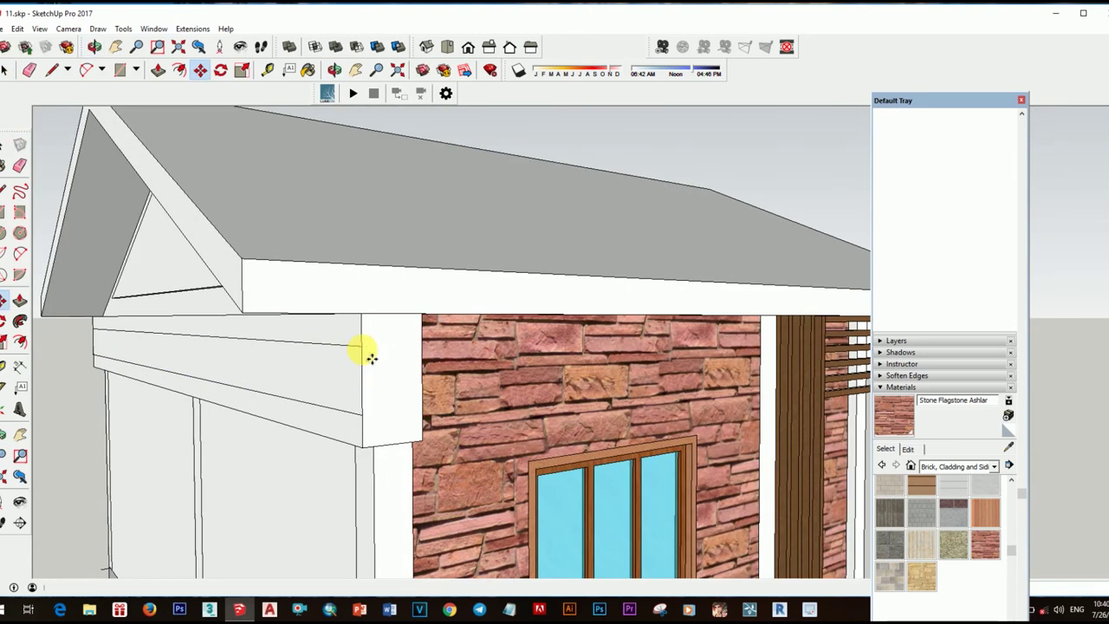
{"action": "key", "text": "space"}
{"action": "scroll", "coordinate": [395, 407], "scroll_direction": "up", "scroll_amount": 2}
{"action": "left_click", "coordinate": [386, 390]}
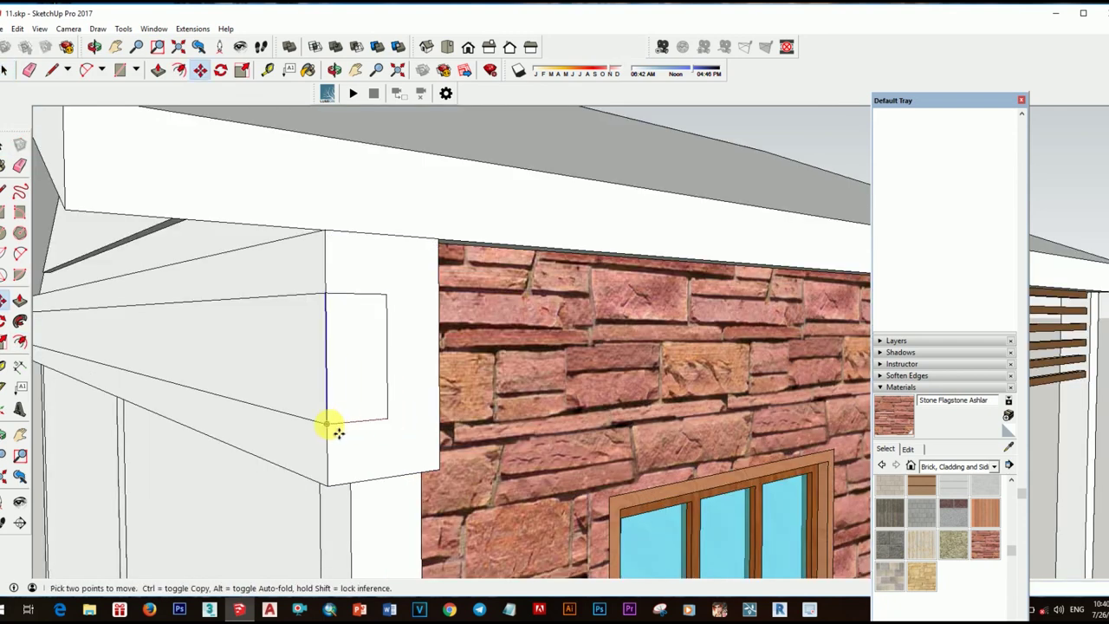
{"action": "key", "text": "space"}
{"action": "scroll", "coordinate": [390, 407], "scroll_direction": "down", "scroll_amount": 2}
{"action": "middle_click_drag", "start_coordinate": [384, 367], "coordinate": [330, 376]}
{"action": "scroll", "coordinate": [347, 355], "scroll_direction": "up", "scroll_amount": 2}
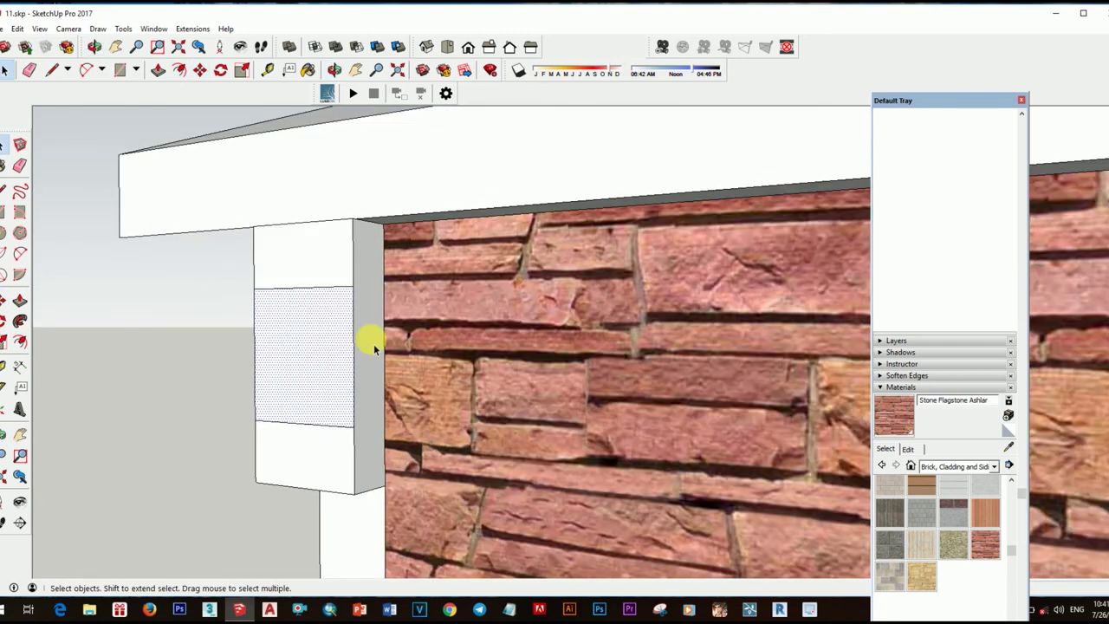
- Orbit to a corner of the fascia and select the fascia face
{"action": "key", "text": "p"}
{"action": "scroll", "coordinate": [360, 395], "scroll_direction": "down", "scroll_amount": 3}
{"action": "mouse_move", "coordinate": [433, 404]}
{"action": "middle_mouse_down"}
{"action": "mouse_move", "coordinate": [626, 364]}
{"action": "mouse_move", "coordinate": [372, 347]}
{"action": "mouse_move", "coordinate": [445, 351]}
{"action": "mouse_move", "coordinate": [499, 379]}
{"action": "mouse_move", "coordinate": [459, 346]}
{"action": "middle_mouse_up"}
{"action": "key", "text": "space"}
{"action": "scroll", "coordinate": [368, 385], "scroll_direction": "up", "scroll_amount": 3}
{"action": "key", "text": "m"}
{"action": "key", "text": "space"}
{"action": "left_click", "coordinate": [442, 351]}
{"action": "scroll", "coordinate": [446, 357], "scroll_direction": "down", "scroll_amount": 1}
{"action": "key", "text": "space"}
- Draw a vertical edge splitting the fascia end and select the split face
{"action": "key", "text": "l"}
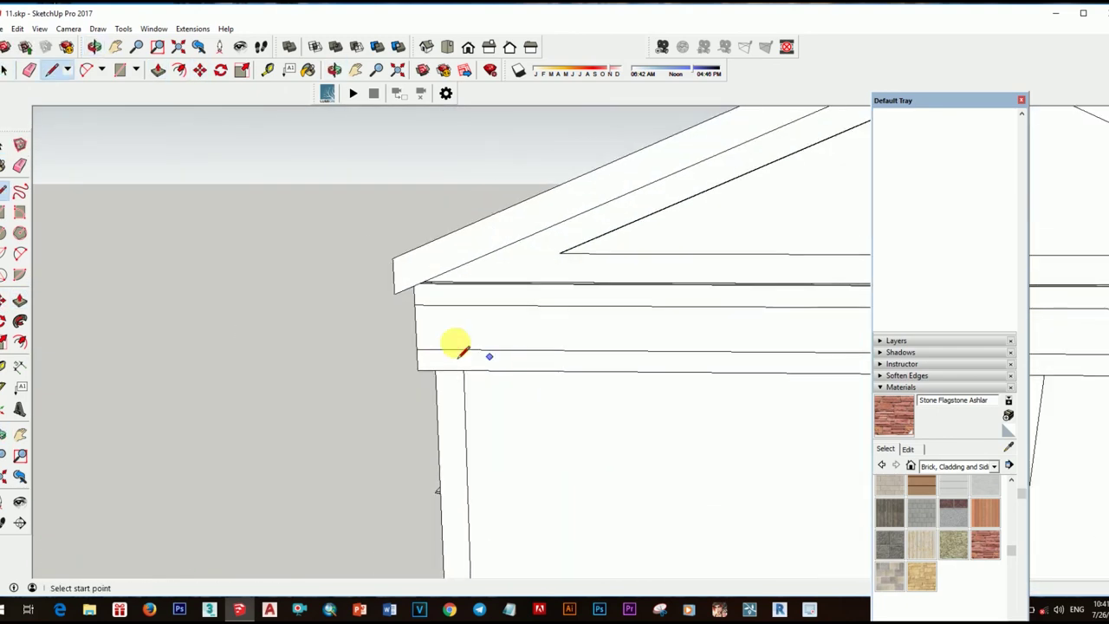
{"action": "left_click", "coordinate": [481, 357]}
{"action": "left_click", "coordinate": [479, 284]}
{"action": "key", "text": "space"}
{"action": "left_click", "coordinate": [584, 329]}
{"action": "scroll", "coordinate": [606, 363], "scroll_direction": "down", "scroll_amount": 5}
{"action": "key", "text": "p"}
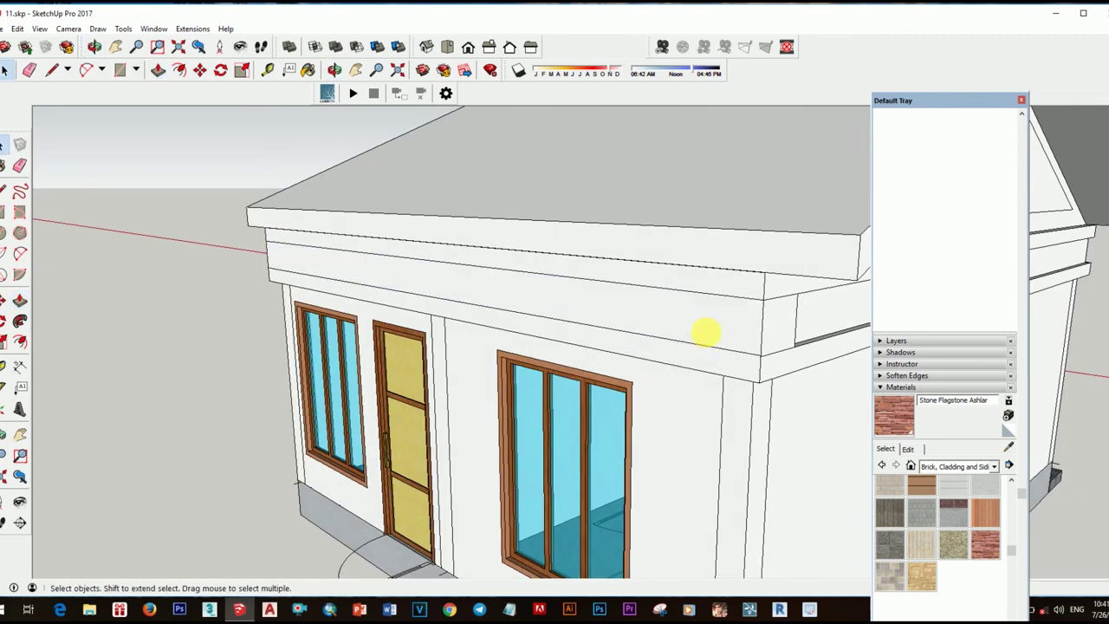
{"action": "scroll", "coordinate": [701, 336], "scroll_direction": "down", "scroll_amount": 3}
{"action": "scroll", "coordinate": [631, 322], "scroll_direction": "up", "scroll_amount": 5}
- Orbit to the front facade to view the fascia strip
{"action": "key", "text": "l"}
{"action": "mouse_move", "coordinate": [575, 346]}
{"action": "middle_mouse_down"}
{"action": "mouse_move", "coordinate": [598, 371]}
{"action": "mouse_move", "coordinate": [553, 403]}
{"action": "middle_mouse_up"}
{"action": "key", "text": "space"}
{"action": "key", "text": "p"}
{"action": "middle_click_drag", "start_coordinate": [502, 368], "coordinate": [277, 372]}
{"action": "scroll", "coordinate": [297, 334], "scroll_direction": "up", "scroll_amount": 3}
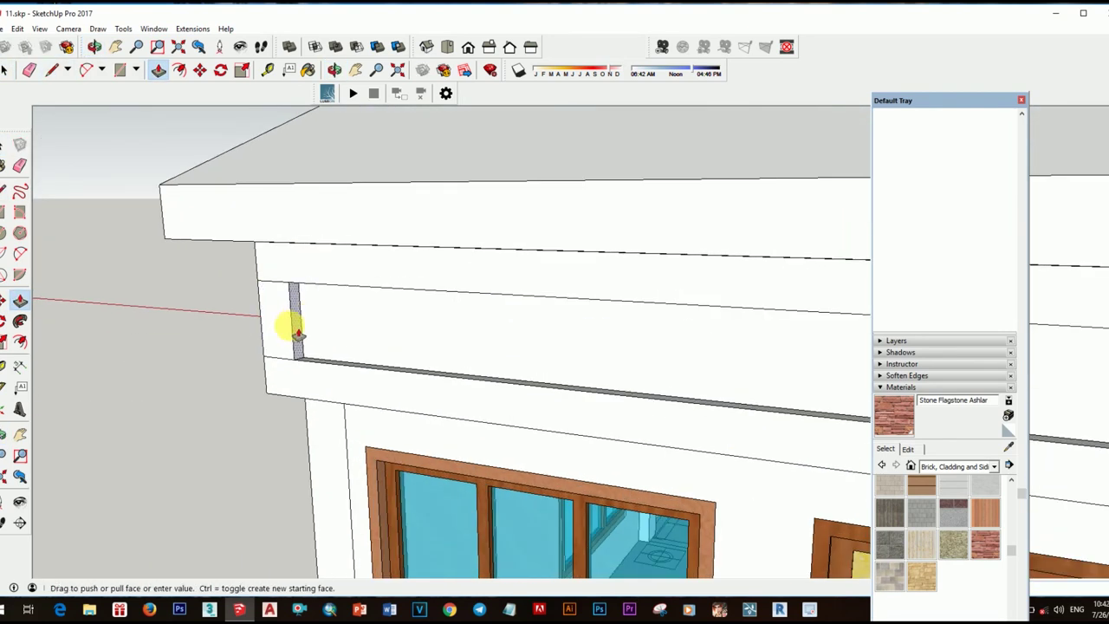
{"action": "scroll", "coordinate": [292, 318], "scroll_direction": "up", "scroll_amount": 2}
{"action": "mouse_move", "coordinate": [295, 328]}
{"action": "middle_mouse_down", "text": "shift"}
{"action": "mouse_move", "coordinate": [465, 384]}
{"action": "mouse_move", "coordinate": [656, 401]}
{"action": "mouse_move", "coordinate": [394, 430]}
{"action": "mouse_move", "coordinate": [384, 408]}
{"action": "mouse_move", "coordinate": [390, 444]}
{"action": "mouse_move", "coordinate": [649, 376]}
{"action": "mouse_move", "coordinate": [495, 431]}
{"action": "middle_mouse_up", "text": "shift"}
- Orbit around the building corner to check the band's corner blocks
{"action": "key", "text": "space"}
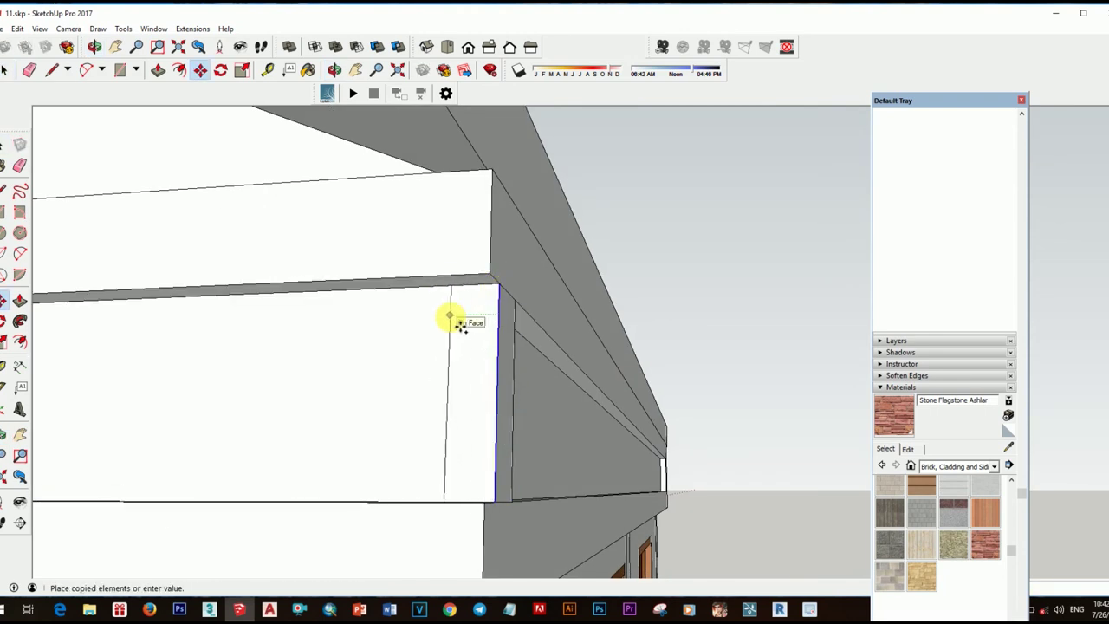
{"action": "mouse_move", "coordinate": [460, 325]}
{"action": "middle_mouse_down"}
{"action": "mouse_move", "coordinate": [503, 389]}
{"action": "mouse_move", "coordinate": [445, 314]}
{"action": "mouse_move", "coordinate": [463, 439]}
{"action": "mouse_move", "coordinate": [454, 396]}
{"action": "mouse_move", "coordinate": [527, 384]}
{"action": "mouse_move", "coordinate": [556, 490]}
{"action": "mouse_move", "coordinate": [528, 445]}
{"action": "mouse_move", "coordinate": [632, 502]}
{"action": "middle_mouse_up"}
{"action": "key", "text": "l"}
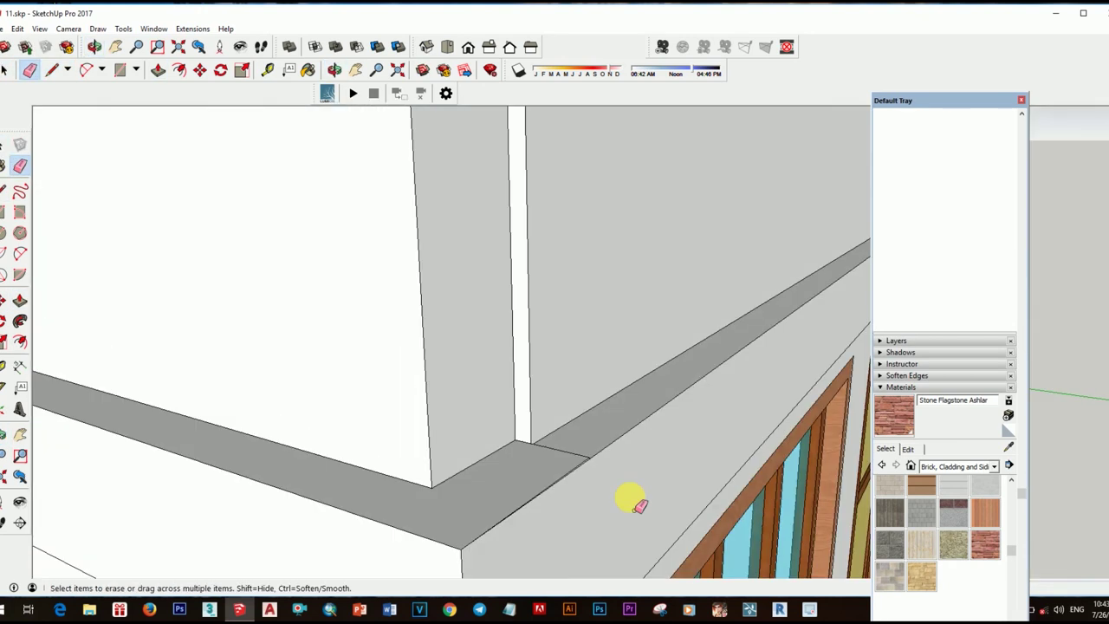
{"action": "middle_click_drag", "start_coordinate": [465, 457], "coordinate": [577, 292]}
{"action": "key", "text": "space"}
{"action": "mouse_move", "coordinate": [508, 309]}
{"action": "middle_mouse_down"}
{"action": "mouse_move", "coordinate": [544, 321]}
{"action": "mouse_move", "coordinate": [433, 385]}
{"action": "middle_mouse_up"}
{"action": "scroll", "coordinate": [434, 386], "scroll_direction": "down", "scroll_amount": 10}
{"action": "scroll", "coordinate": [292, 309], "scroll_direction": "up", "scroll_amount": 10}
{"action": "scroll", "coordinate": [460, 280], "scroll_direction": "up", "scroll_amount": 5}
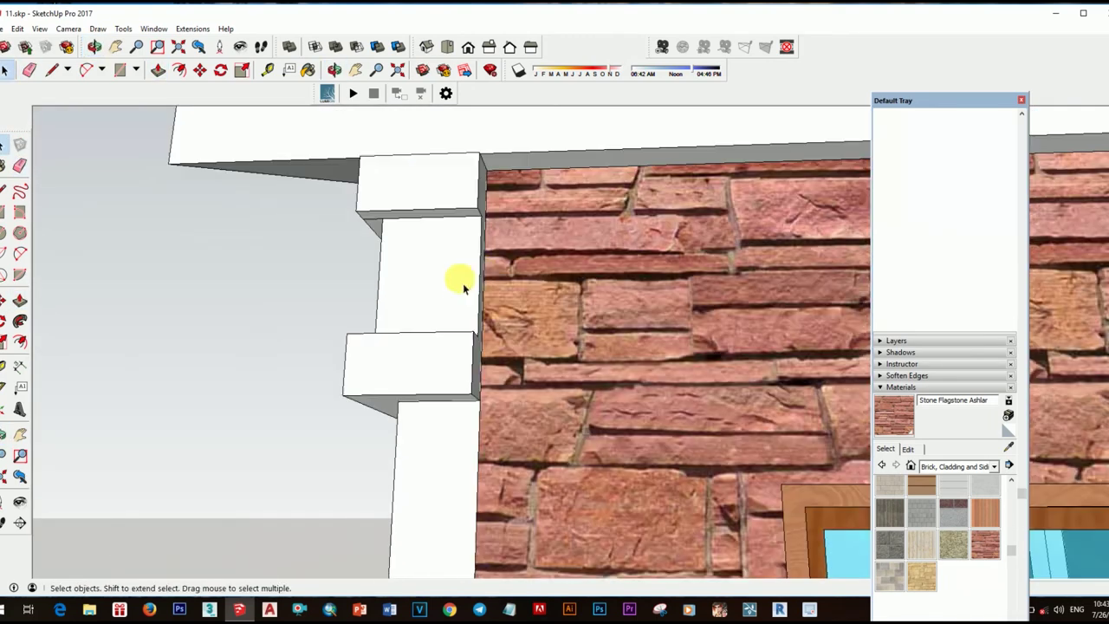
{"action": "key", "text": "m"}
{"action": "key", "text": "ctrl"}
{"action": "left_click", "coordinate": [481, 297]}
{"action": "scroll", "coordinate": [459, 297], "scroll_direction": "up", "scroll_amount": 1}
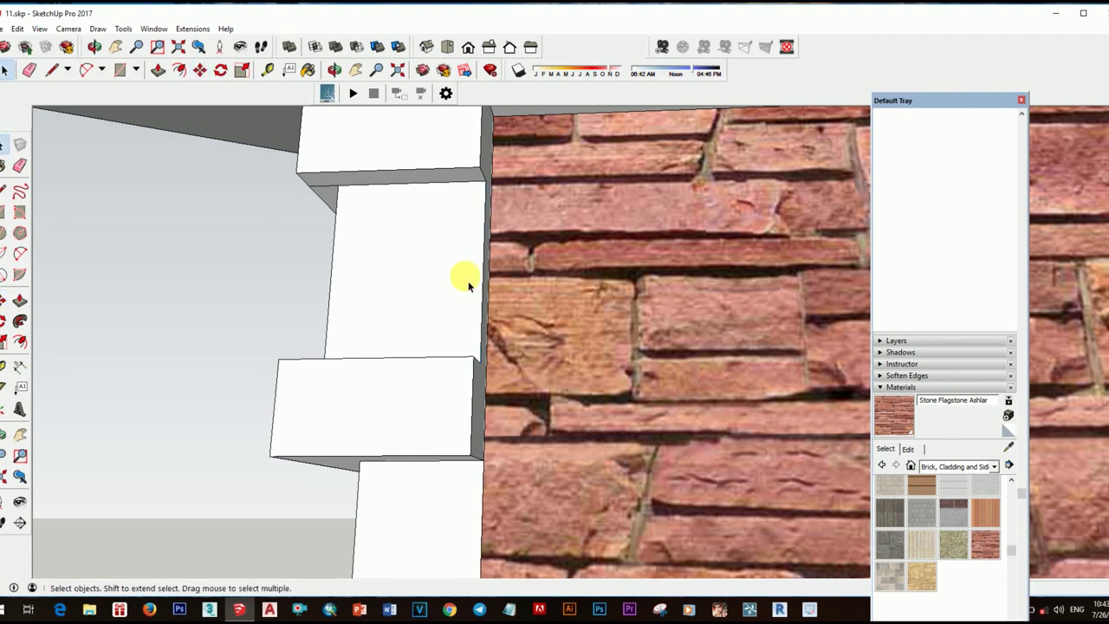
{"action": "key", "text": "Escape"}
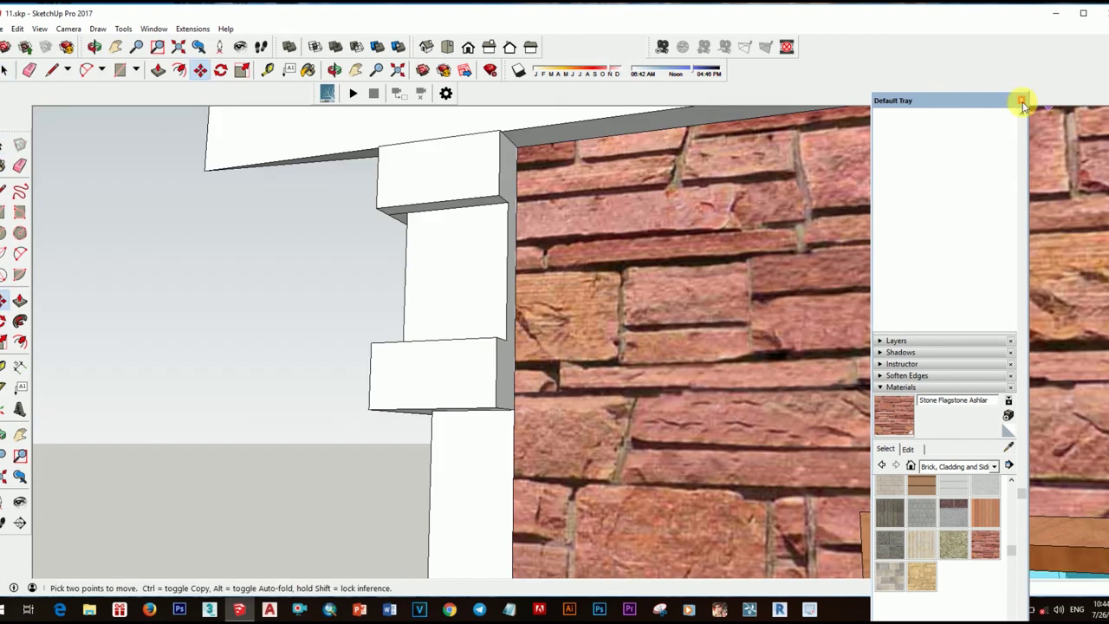
{"action": "left_click", "coordinate": [1020, 100]}
{"action": "key", "text": "l"}
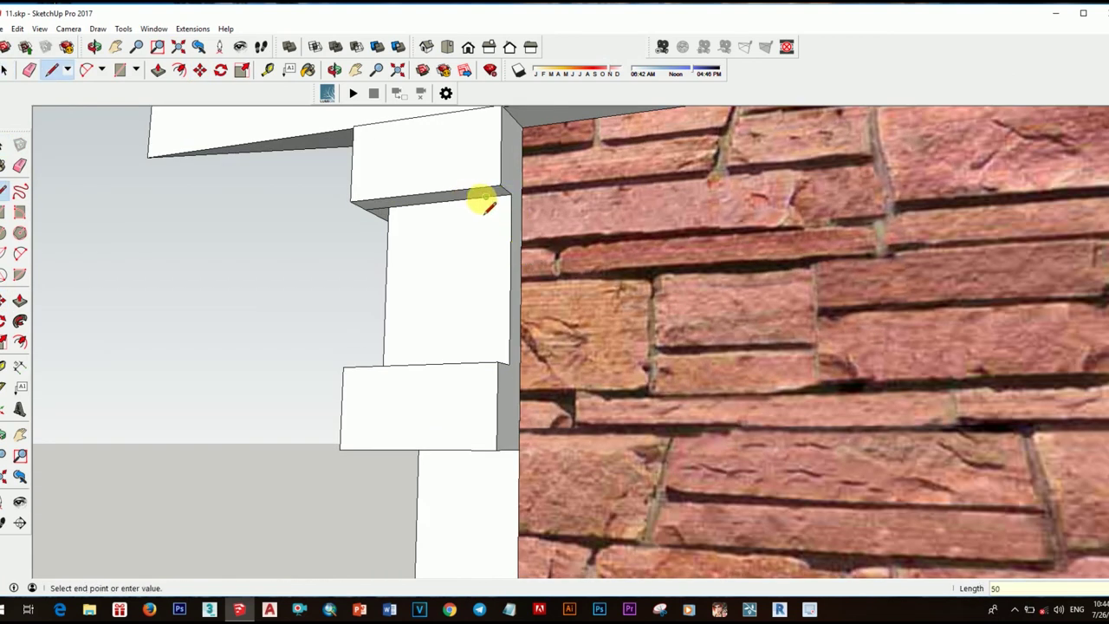
{"action": "middle_click_drag", "start_coordinate": [482, 201], "coordinate": [488, 390]}
{"action": "middle_click_drag", "start_coordinate": [536, 295], "coordinate": [401, 225]}
{"action": "scroll", "coordinate": [638, 255], "scroll_direction": "down", "scroll_amount": 5}
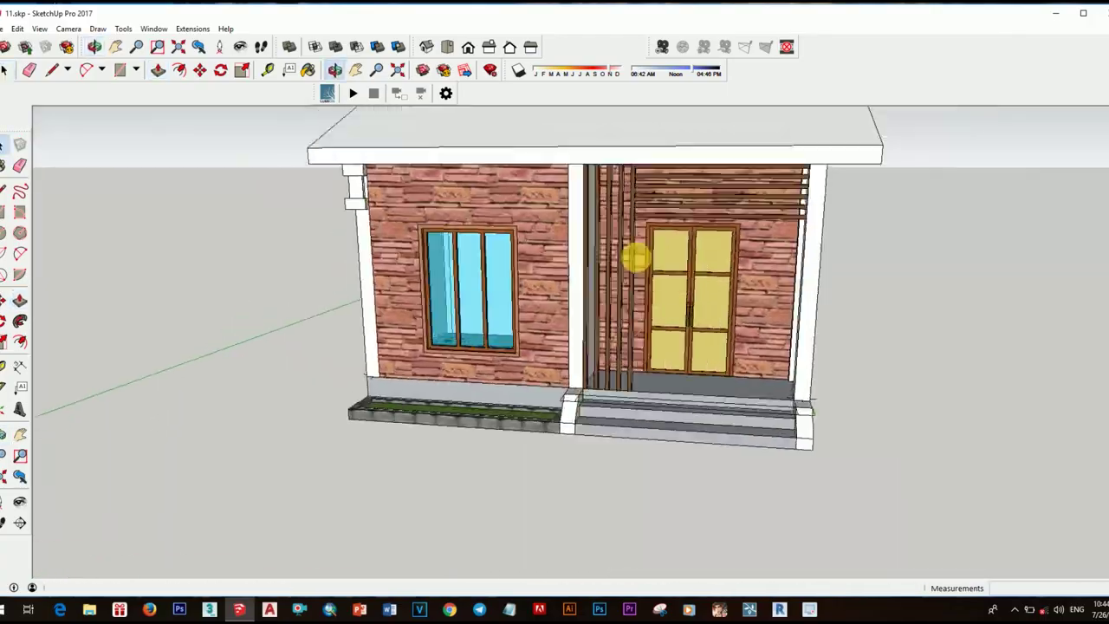
{"action": "key", "text": "space"}
{"action": "mouse_move", "coordinate": [638, 254]}
{"action": "middle_mouse_down"}
{"action": "mouse_move", "coordinate": [774, 414]}
{"action": "mouse_move", "coordinate": [723, 376]}
{"action": "mouse_move", "coordinate": [779, 401]}
{"action": "mouse_move", "coordinate": [713, 388]}
{"action": "middle_mouse_up"}
{"action": "scroll", "coordinate": [758, 387], "scroll_direction": "up", "scroll_amount": 4}
{"action": "scroll", "coordinate": [758, 387], "scroll_direction": "down", "scroll_amount": 5}
- Shorten the steps by moving the end block inside the steps group
{"action": "scroll", "coordinate": [724, 438], "scroll_direction": "up", "scroll_amount": 1}
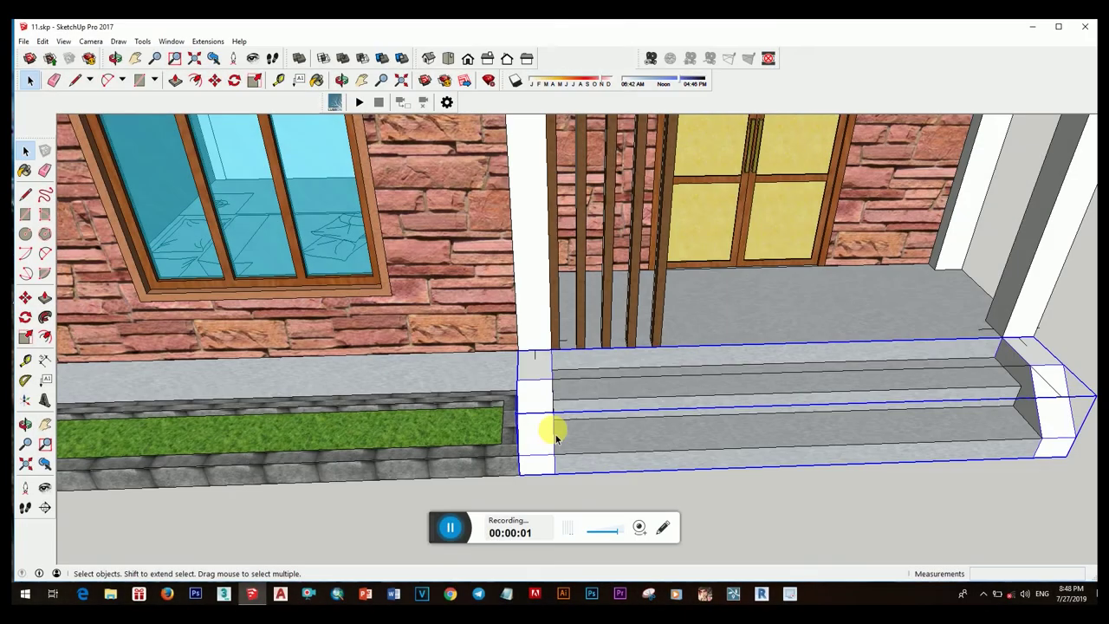
{"action": "double_click", "coordinate": [542, 444]}
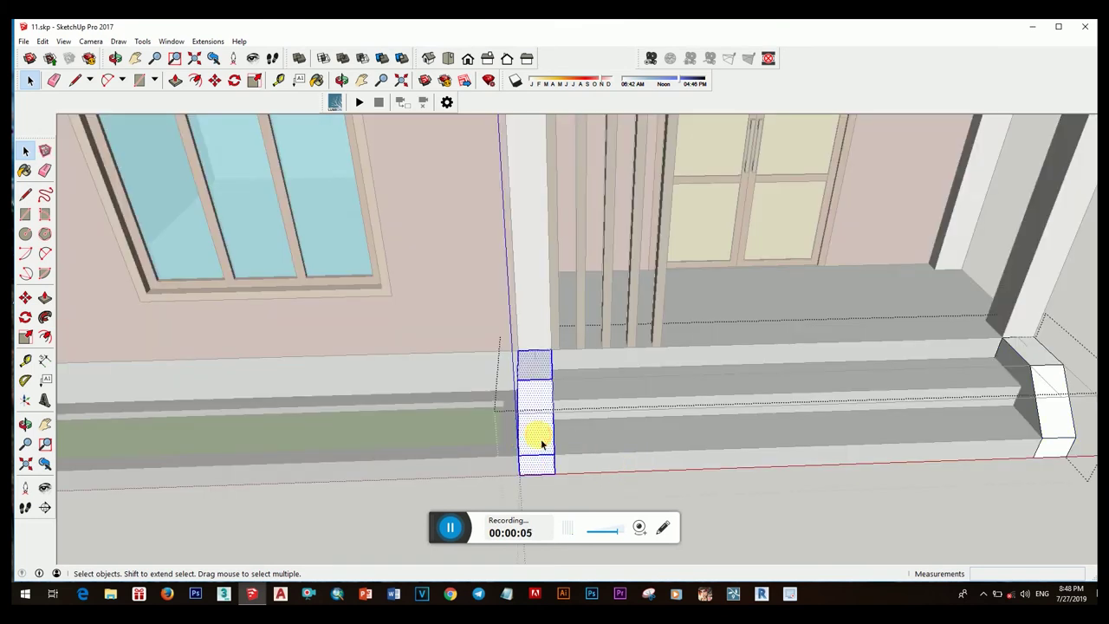
{"action": "key", "text": "m"}
{"action": "scroll", "coordinate": [563, 360], "scroll_direction": "up", "scroll_amount": 1}
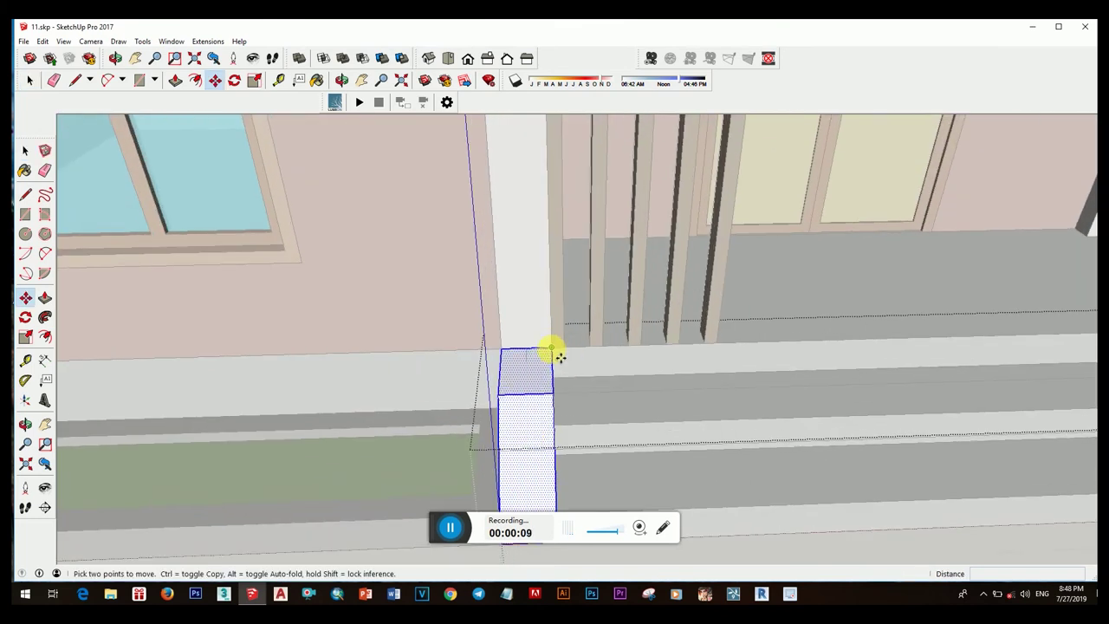
{"action": "scroll", "coordinate": [626, 347], "scroll_direction": "down", "scroll_amount": 3}
{"action": "key", "text": "space"}
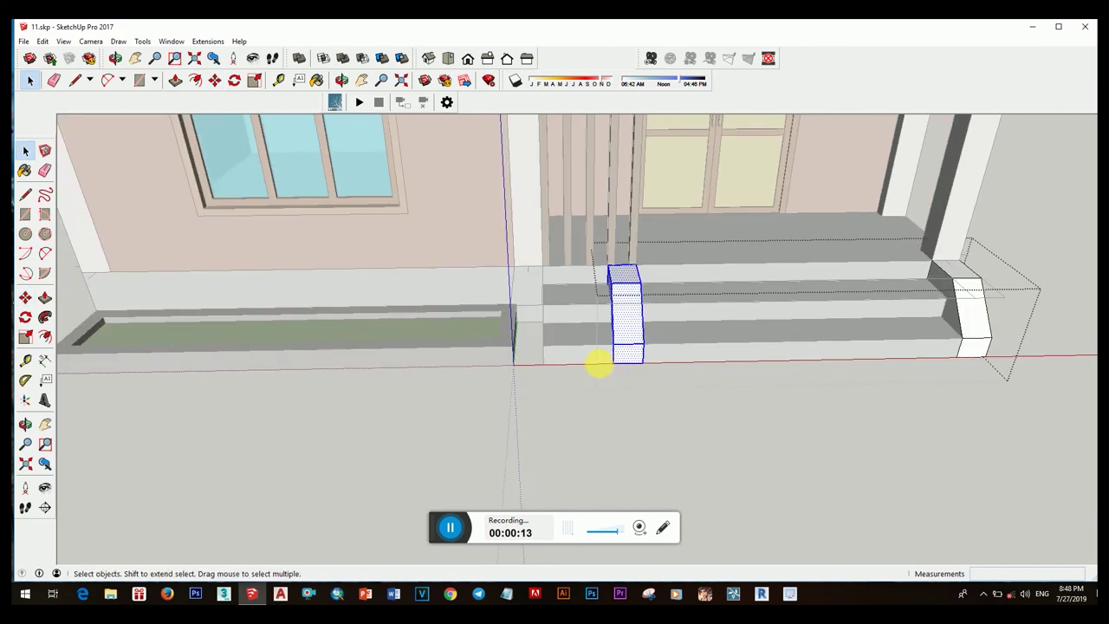
{"action": "middle_click_drag", "start_coordinate": [587, 355], "coordinate": [616, 355]}
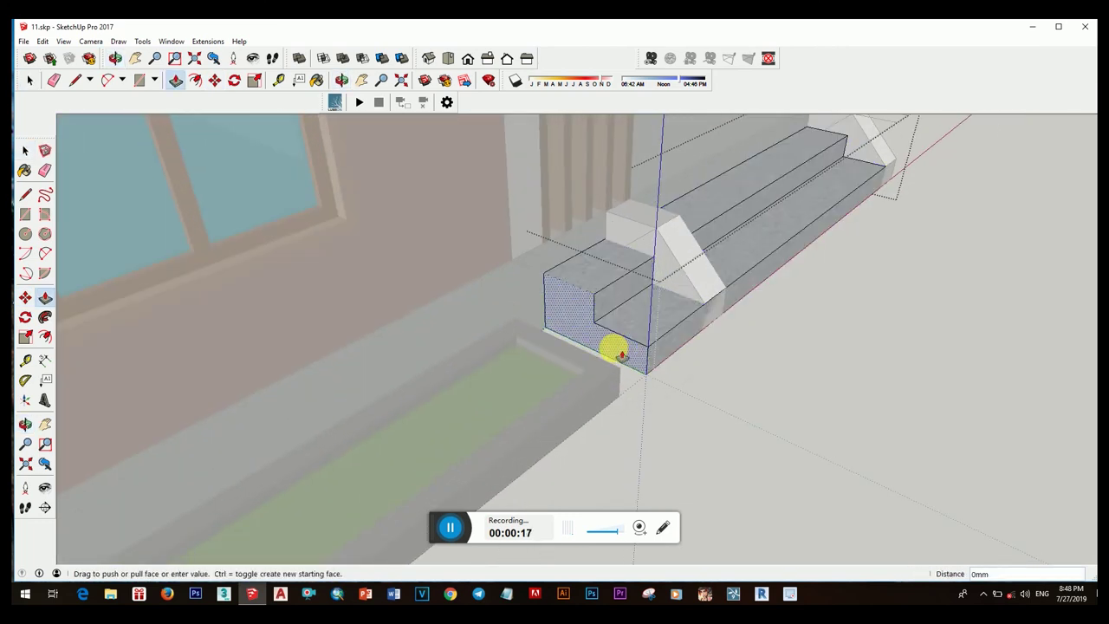
{"action": "key", "text": "space"}
- Draw a rectangle in the gap beside the long planter and raise it into a block
{"action": "mouse_move", "coordinate": [792, 389]}
{"action": "middle_mouse_down"}
{"action": "mouse_move", "coordinate": [534, 408]}
{"action": "mouse_move", "coordinate": [549, 376]}
{"action": "middle_mouse_up"}
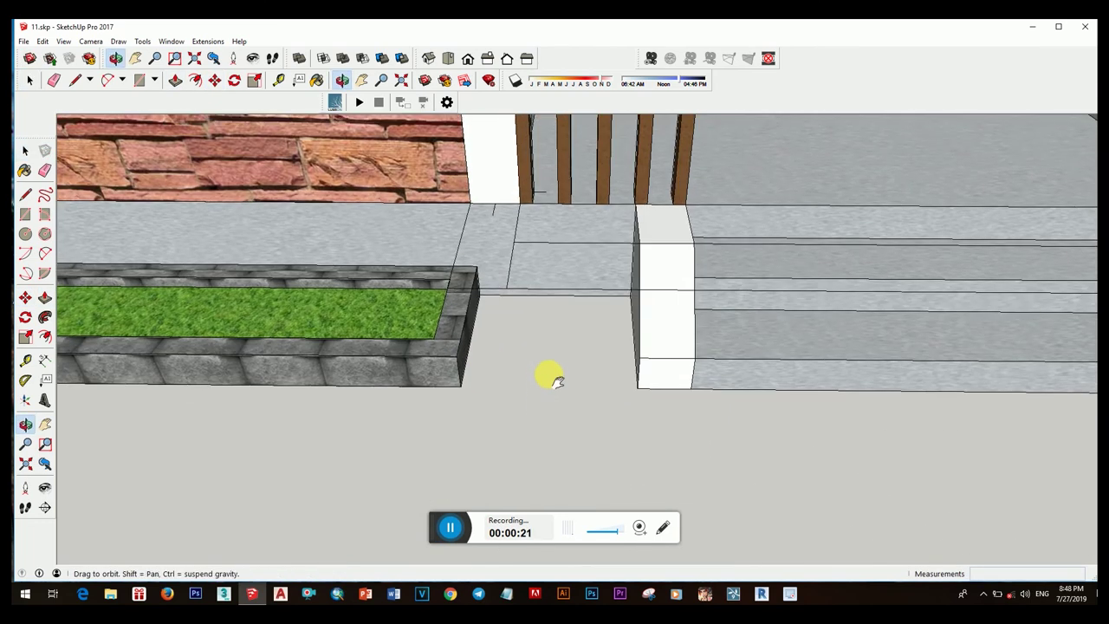
{"action": "key", "text": "r"}
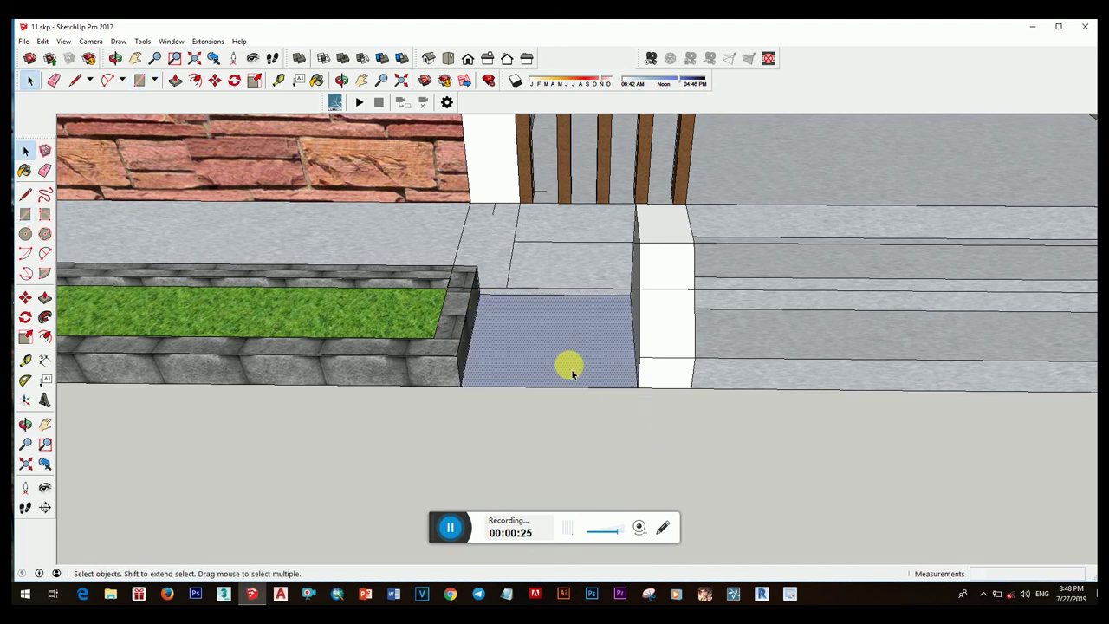
{"action": "key", "text": "p"}
{"action": "left_click_drag", "start_coordinate": [572, 369], "coordinate": [462, 353]}
{"action": "middle_click_drag", "start_coordinate": [462, 353], "coordinate": [586, 376]}
{"action": "key", "text": "space"}
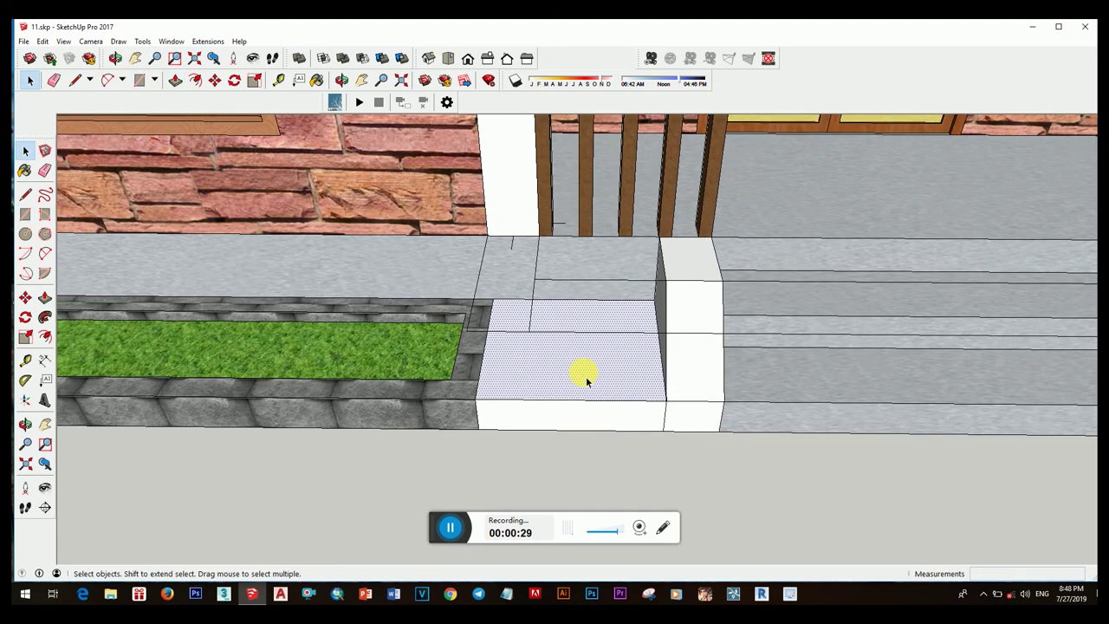
- Inset the block's top outline and sink the inner face to hollow the planter
{"action": "key", "text": "f"}
{"action": "left_click", "coordinate": [587, 399]}
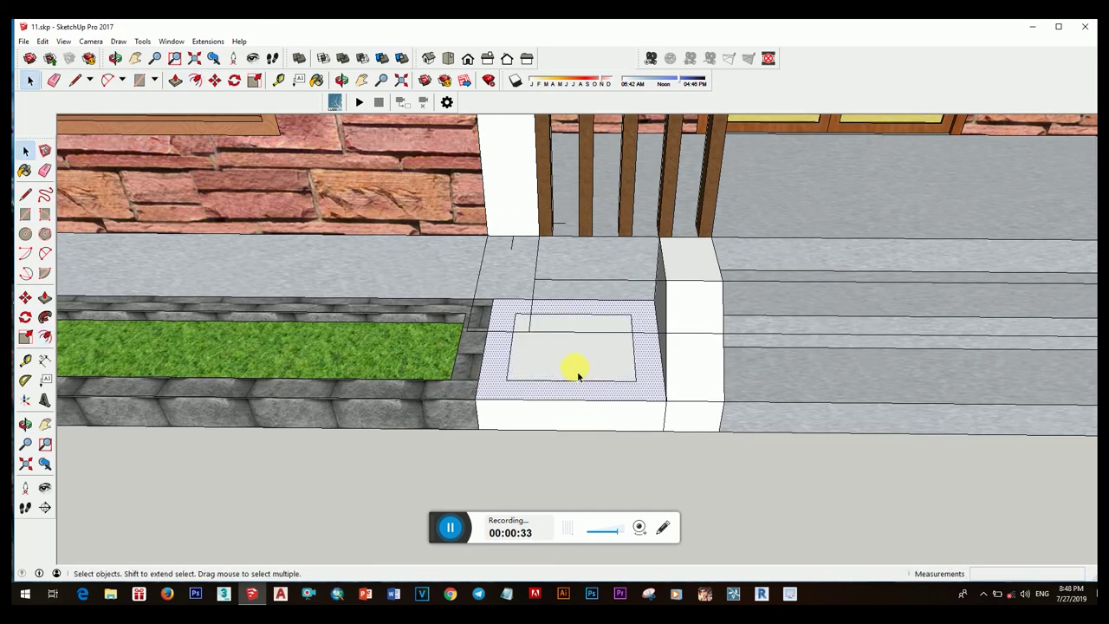
{"action": "key", "text": "p"}
{"action": "mouse_move", "coordinate": [436, 371]}
{"action": "middle_mouse_down"}
{"action": "mouse_move", "coordinate": [530, 343]}
{"action": "mouse_move", "coordinate": [556, 374]}
{"action": "middle_mouse_up"}
- Paint the new planter with concrete block and fill its recess with grass
{"action": "key", "text": "space"}
{"action": "triple_click", "coordinate": [556, 375]}
{"action": "key", "text": "b"}
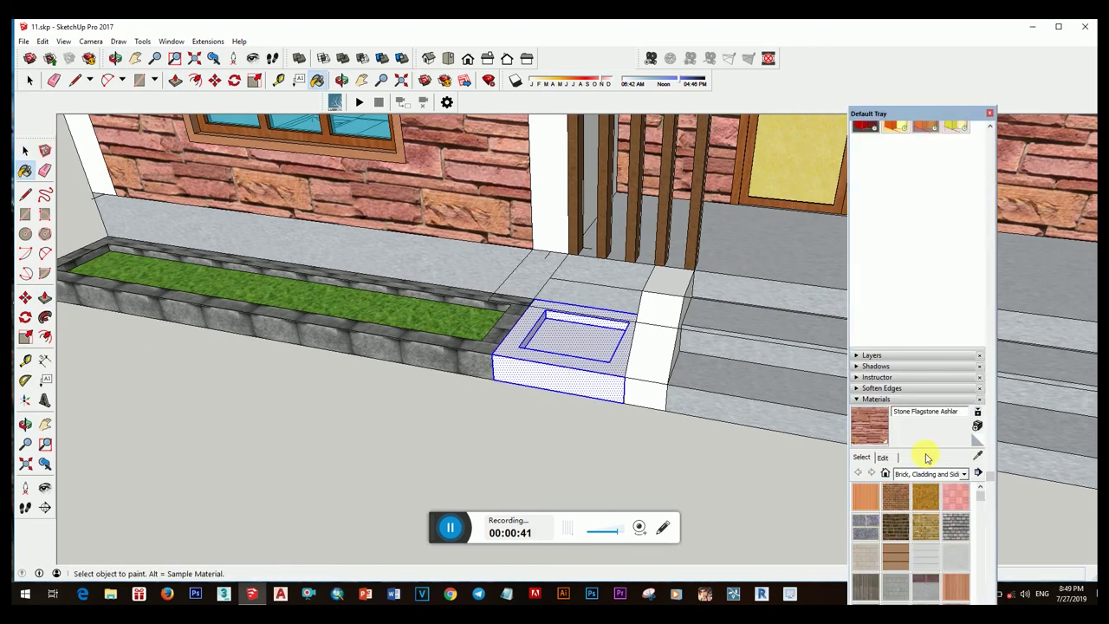
{"action": "left_click", "coordinate": [539, 385], "text": "alt"}
{"action": "left_click", "coordinate": [539, 384]}
{"action": "middle_click_drag", "start_coordinate": [539, 385], "coordinate": [619, 440]}
{"action": "key", "text": "space"}
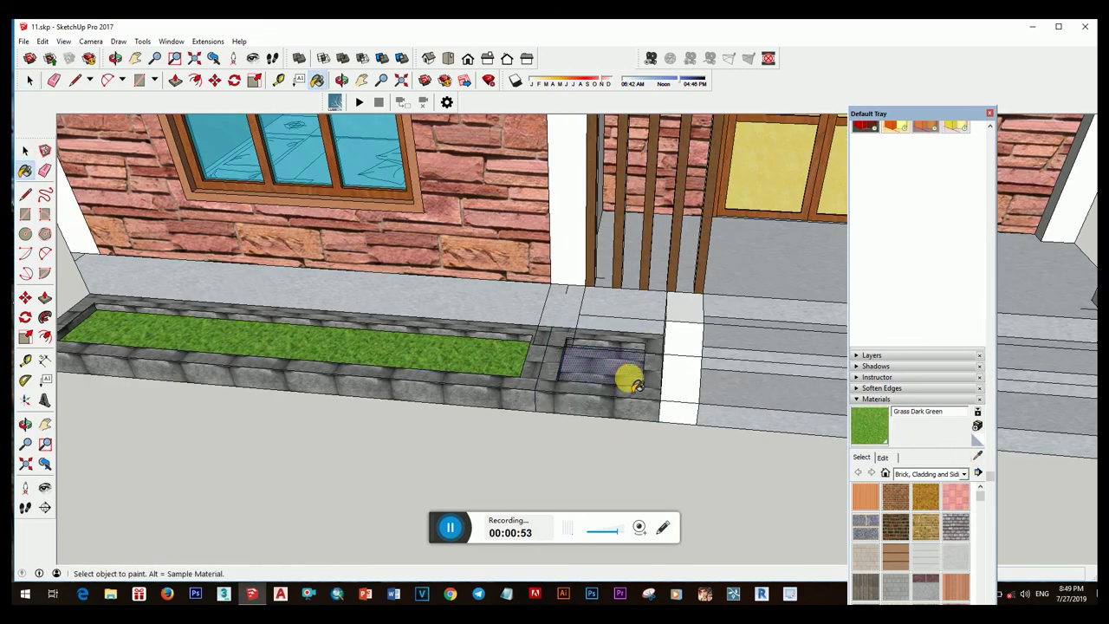
{"action": "left_click", "coordinate": [635, 384]}
{"action": "key", "text": "space"}
{"action": "mouse_move", "coordinate": [635, 384]}
{"action": "middle_mouse_down"}
{"action": "mouse_move", "coordinate": [615, 397]}
{"action": "mouse_move", "coordinate": [594, 317]}
{"action": "mouse_move", "coordinate": [544, 329]}
{"action": "mouse_move", "coordinate": [594, 321]}
{"action": "mouse_move", "coordinate": [653, 374]}
{"action": "mouse_move", "coordinate": [554, 317]}
{"action": "mouse_move", "coordinate": [627, 298]}
{"action": "mouse_move", "coordinate": [505, 302]}
{"action": "middle_mouse_up"}
{"action": "right_click", "coordinate": [588, 369]}
{"action": "key", "text": "Escape"}
- Draw a ground rectangle in front of the house and stretch its corner outward to enlarge it
{"action": "scroll", "coordinate": [486, 260], "scroll_direction": "down", "scroll_amount": 3}
{"action": "key", "text": "r"}
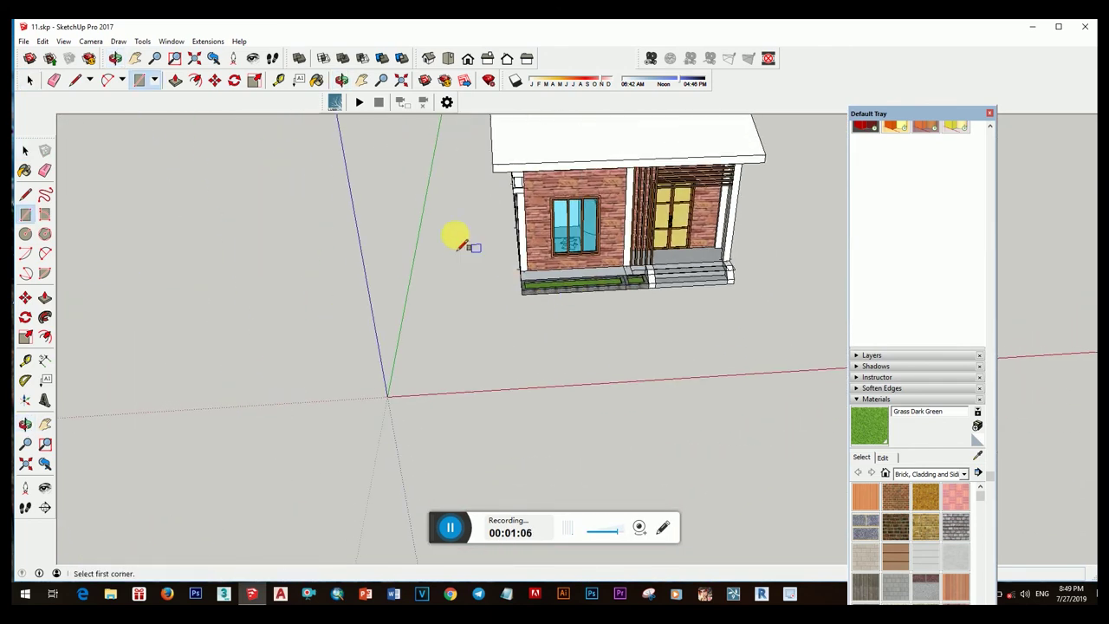
{"action": "left_click", "coordinate": [784, 336]}
{"action": "key", "text": "space"}
{"action": "mouse_move", "coordinate": [783, 336]}
{"action": "middle_mouse_down"}
{"action": "mouse_move", "coordinate": [664, 309]}
{"action": "mouse_move", "coordinate": [587, 321]}
{"action": "middle_mouse_up"}
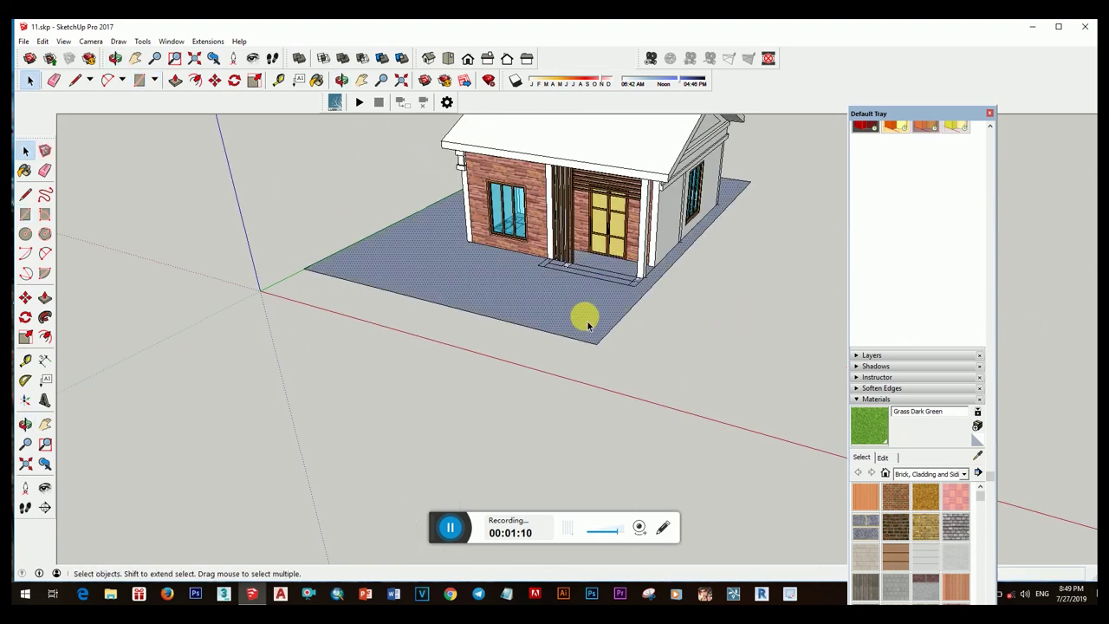
{"action": "left_click_drag", "start_coordinate": [606, 351], "coordinate": [723, 385]}
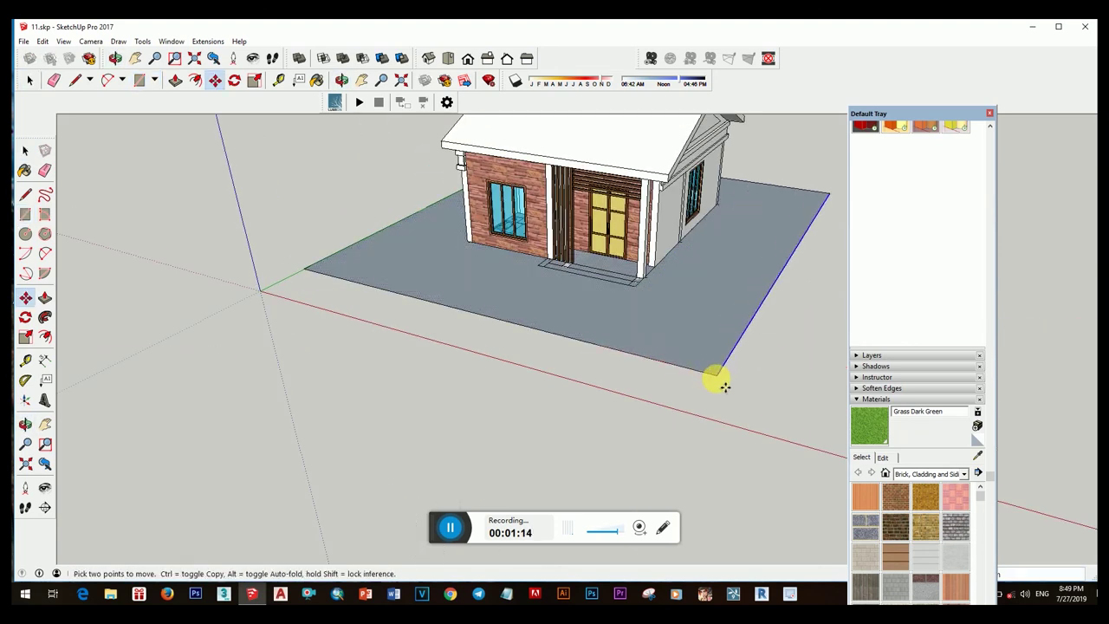
- Push/Pull the ground face into a thin slab and make it a group
{"action": "key", "text": "p"}
{"action": "left_click_drag", "start_coordinate": [669, 332], "coordinate": [687, 414]}
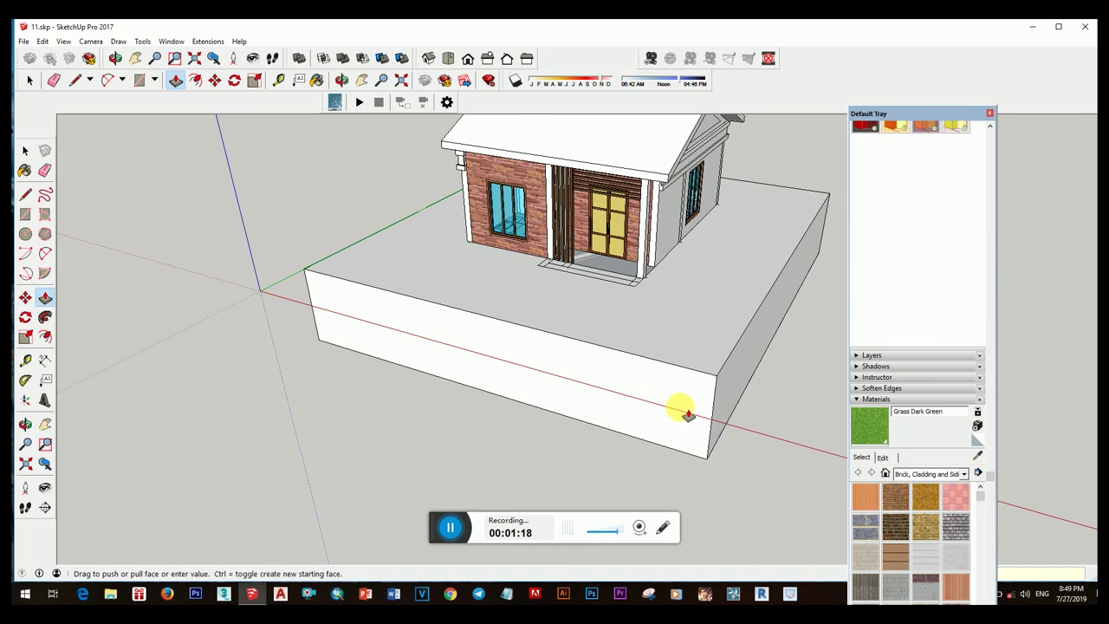
{"action": "key", "text": "space"}
{"action": "left_click", "coordinate": [664, 339]}
{"action": "right_click", "coordinate": [664, 339]}
{"action": "left_click", "coordinate": [703, 245]}
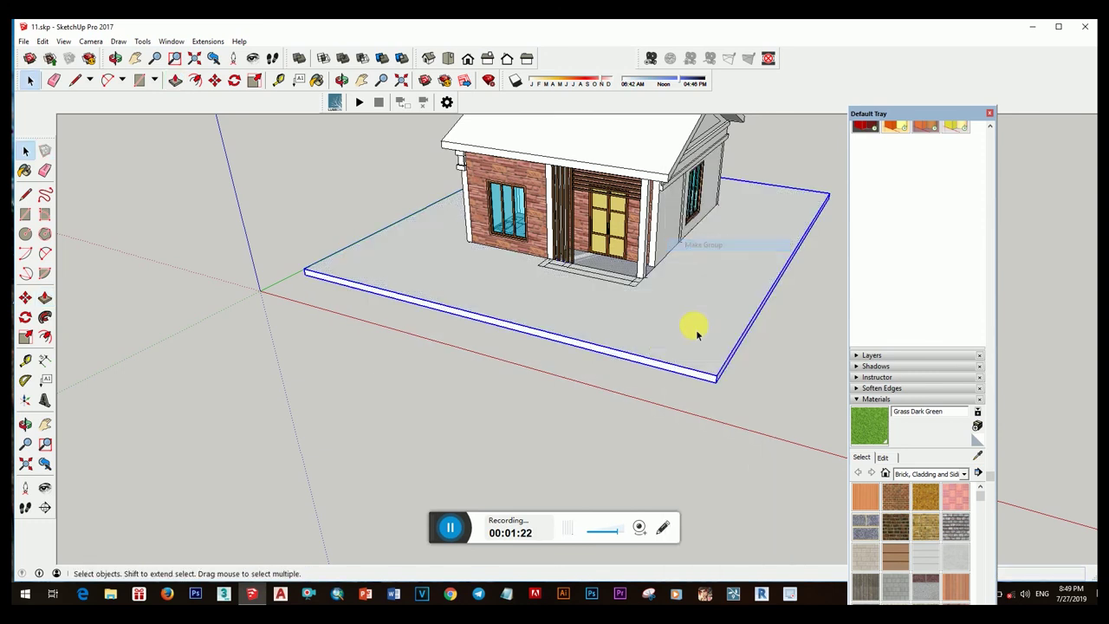
- Move the grouped slab down into place beneath the house
{"action": "key", "text": "m"}
{"action": "scroll", "coordinate": [633, 271], "scroll_direction": "up", "scroll_amount": 3}
{"action": "left_click", "coordinate": [641, 277]}
{"action": "scroll", "coordinate": [645, 308], "scroll_direction": "up", "scroll_amount": 2}
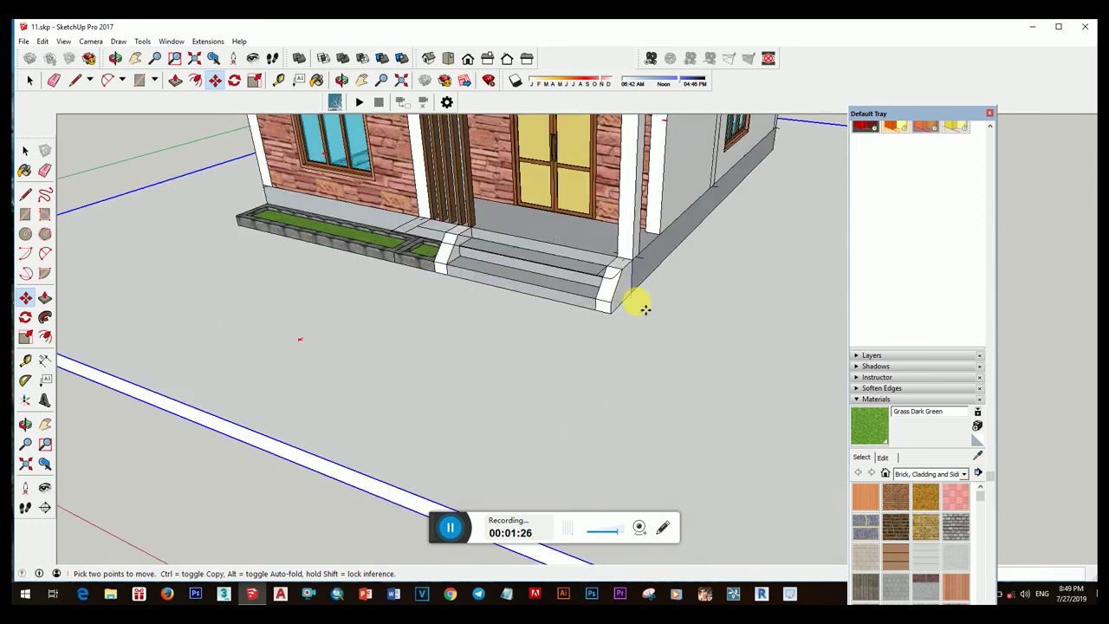
{"action": "left_click", "coordinate": [636, 303]}
{"action": "key", "text": "space"}
{"action": "scroll", "coordinate": [594, 265], "scroll_direction": "down", "scroll_amount": 3}
{"action": "mouse_move", "coordinate": [594, 265]}
{"action": "middle_mouse_down"}
{"action": "mouse_move", "coordinate": [725, 307]}
{"action": "mouse_move", "coordinate": [649, 299]}
{"action": "mouse_move", "coordinate": [664, 279]}
{"action": "middle_mouse_up"}
- Draw a rectangular step footprint on the ground in front of the yellow door
{"action": "scroll", "coordinate": [645, 290], "scroll_direction": "up", "scroll_amount": 2}
{"action": "scroll", "coordinate": [572, 300], "scroll_direction": "up", "scroll_amount": 2}
{"action": "scroll", "coordinate": [624, 289], "scroll_direction": "up", "scroll_amount": 2}
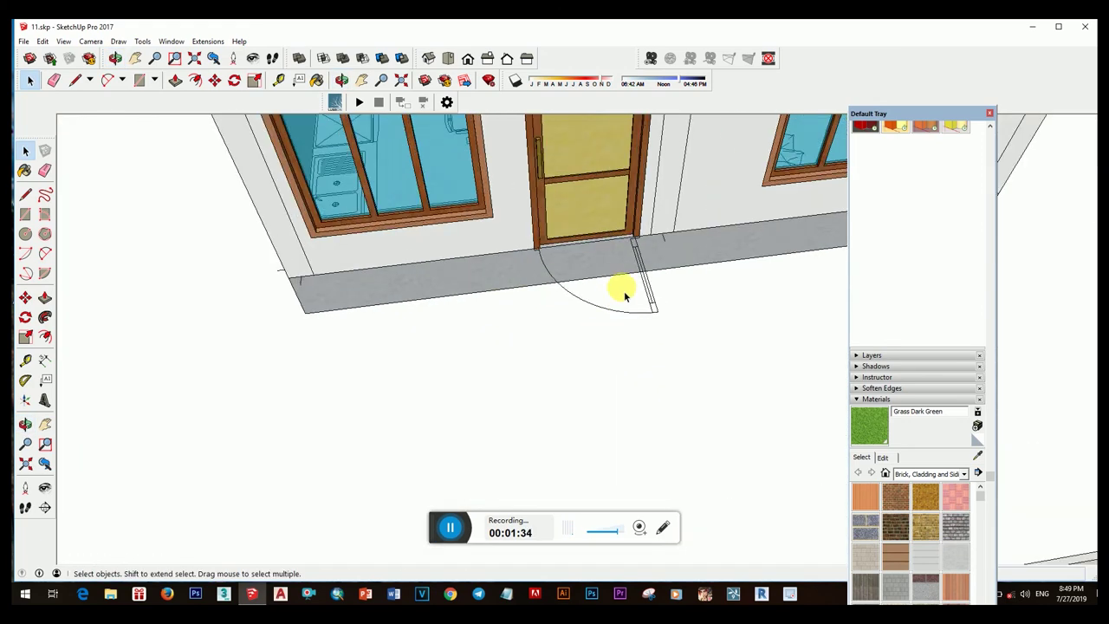
{"action": "scroll", "coordinate": [602, 279], "scroll_direction": "up", "scroll_amount": 2}
{"action": "scroll", "coordinate": [601, 276], "scroll_direction": "down", "scroll_amount": 3}
{"action": "mouse_move", "coordinate": [495, 258]}
{"action": "middle_mouse_down"}
{"action": "mouse_move", "coordinate": [532, 170]}
{"action": "mouse_move", "coordinate": [569, 313]}
{"action": "mouse_move", "coordinate": [557, 305]}
{"action": "middle_mouse_up"}
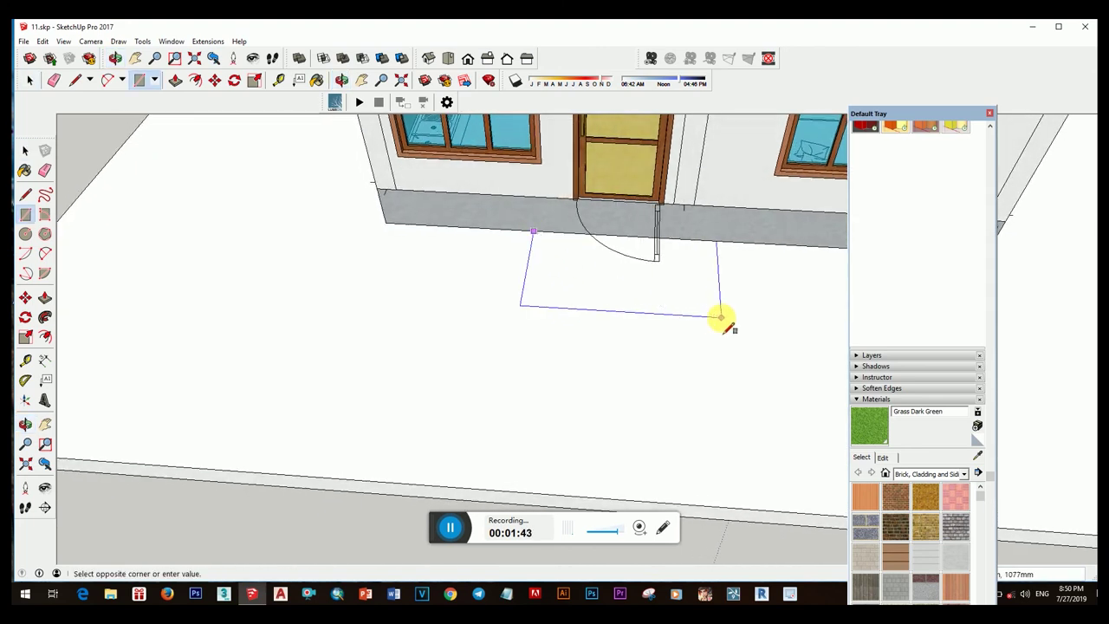
{"action": "left_click", "coordinate": [721, 318]}
{"action": "key", "text": "space"}
- Push/Pull the rectangle up into a step block, then lower its top slightly
{"action": "scroll", "coordinate": [700, 307], "scroll_direction": "down", "scroll_amount": 2}
{"action": "scroll", "coordinate": [700, 307], "scroll_direction": "up", "scroll_amount": 2}
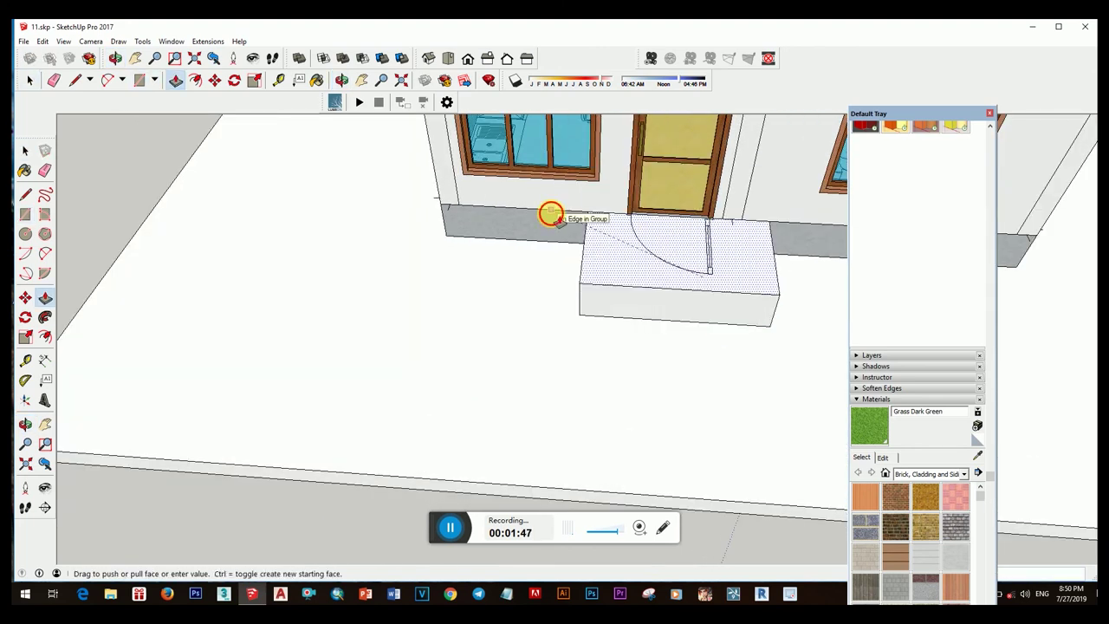
{"action": "key", "text": "space"}
{"action": "scroll", "coordinate": [550, 214], "scroll_direction": "down", "scroll_amount": 3}
{"action": "middle_click_drag", "start_coordinate": [551, 214], "coordinate": [751, 182]}
{"action": "scroll", "coordinate": [601, 236], "scroll_direction": "up", "scroll_amount": 3}
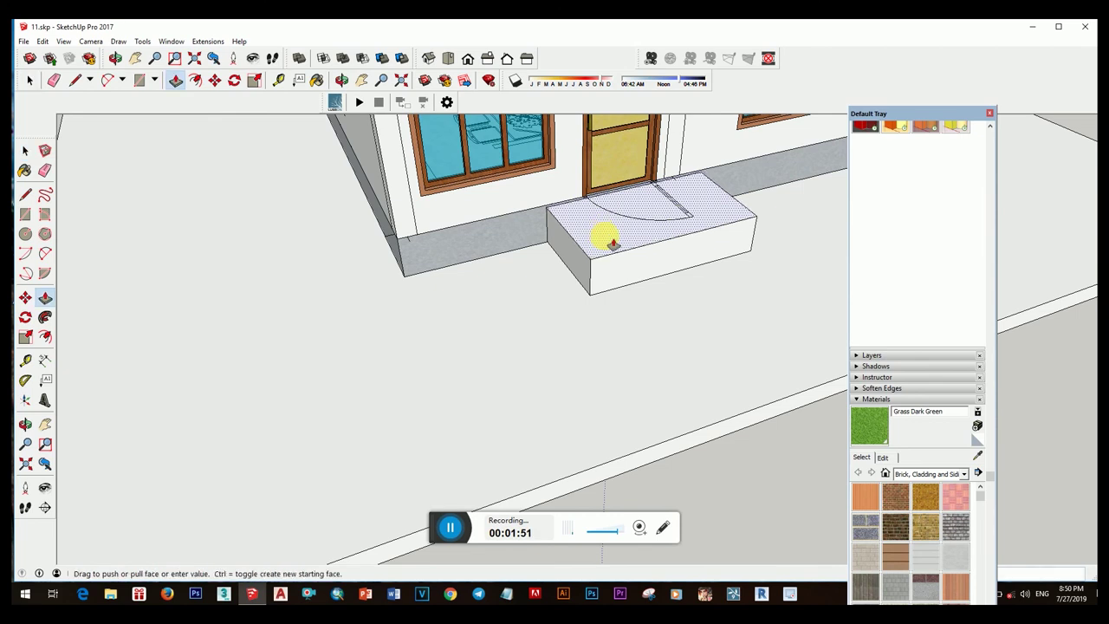
{"action": "left_click_drag", "start_coordinate": [613, 243], "coordinate": [614, 247]}
{"action": "scroll", "coordinate": [612, 248], "scroll_direction": "down", "scroll_amount": 3}
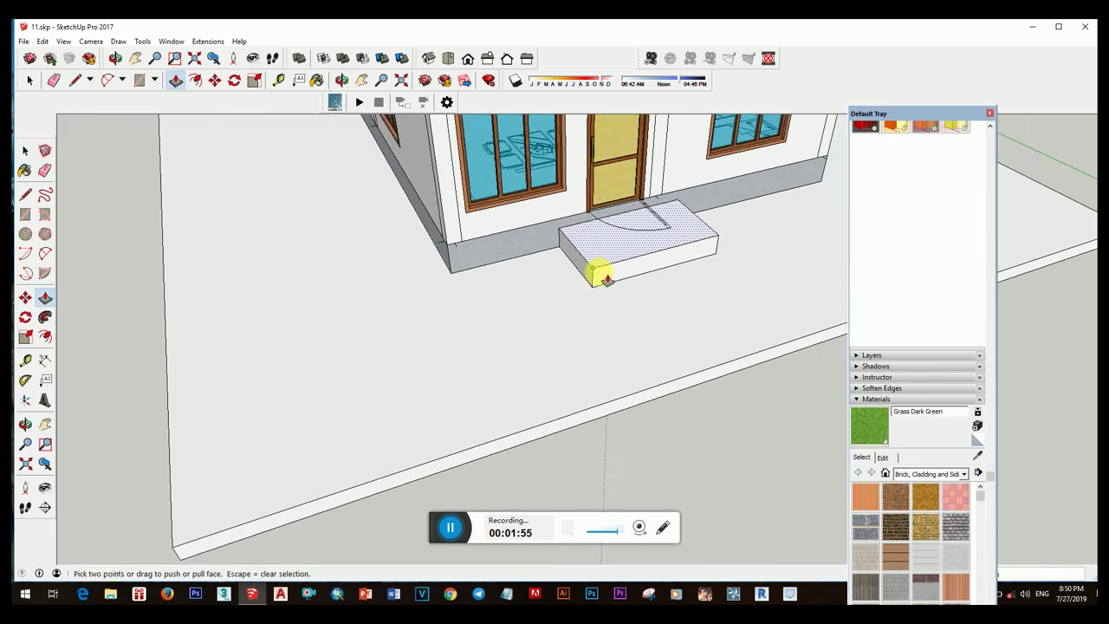
- Select the back edge of the new step block
{"action": "key", "text": "space"}
{"action": "scroll", "coordinate": [606, 277], "scroll_direction": "up", "scroll_amount": 3}
{"action": "scroll", "coordinate": [606, 273], "scroll_direction": "up", "scroll_amount": 3}
{"action": "left_click", "coordinate": [595, 256]}
{"action": "scroll", "coordinate": [713, 294], "scroll_direction": "down", "scroll_amount": 1}
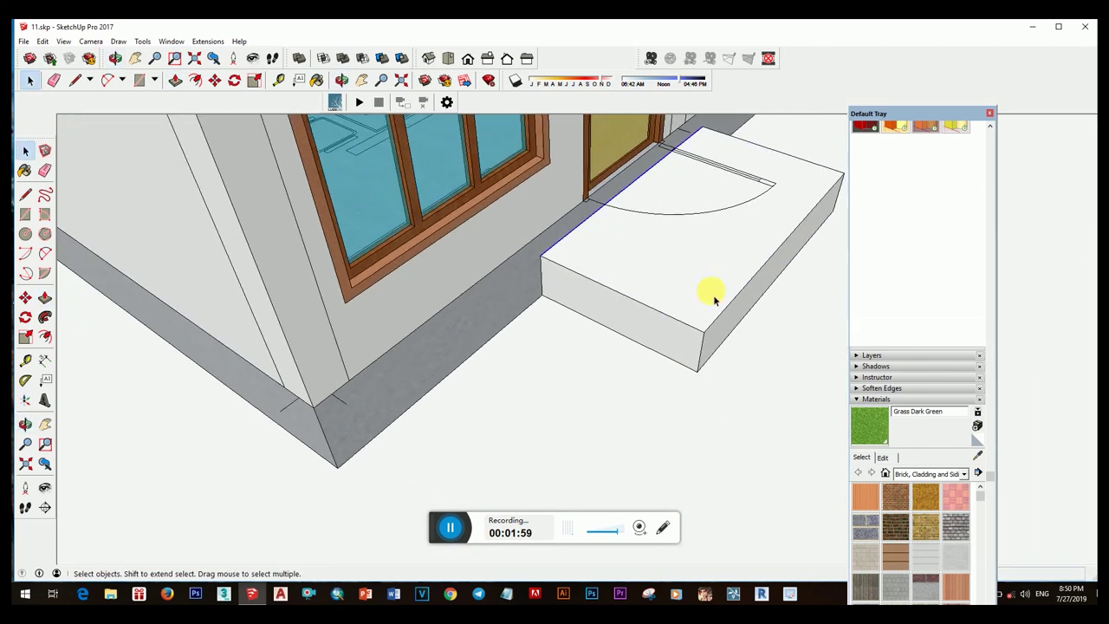
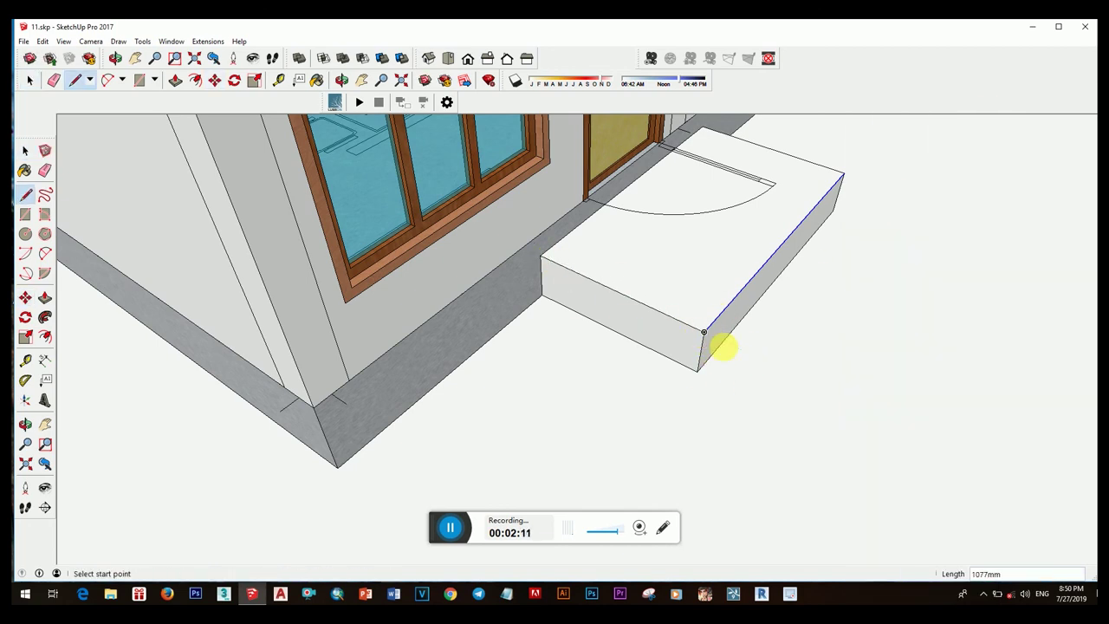
- Divide the entrance slab top by moving a copy of its edge across to form a front strip
{"action": "key", "text": "space"}
{"action": "type", "text": "x2"}
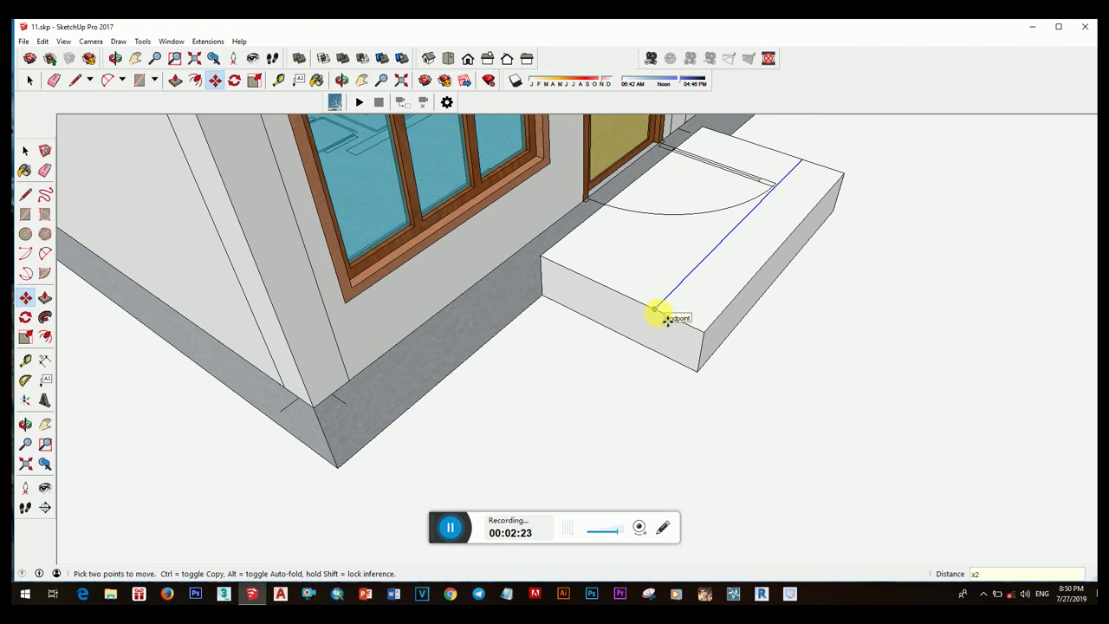
{"action": "key", "text": "space"}
{"action": "mouse_move", "coordinate": [665, 319]}
{"action": "middle_mouse_down"}
{"action": "mouse_move", "coordinate": [712, 347]}
{"action": "mouse_move", "coordinate": [812, 258]}
{"action": "mouse_move", "coordinate": [678, 301]}
{"action": "middle_mouse_up"}
{"action": "left_click", "coordinate": [678, 300]}
- Push the slab strips down 300 mm and 150 mm to form two steps
{"action": "key", "text": "p"}
{"action": "mouse_move", "coordinate": [681, 302]}
{"action": "left_mouse_down"}
{"action": "mouse_move", "coordinate": [684, 318]}
{"action": "mouse_move", "coordinate": [664, 336]}
{"action": "left_mouse_up"}
{"action": "key", "text": "Return"}
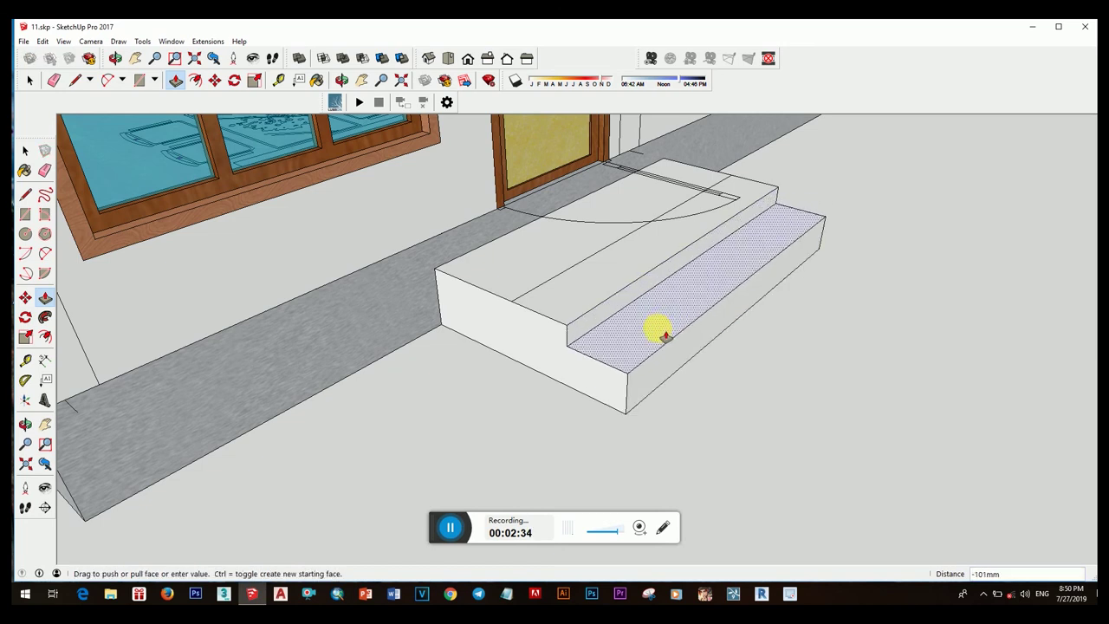
{"action": "mouse_move", "coordinate": [661, 338]}
{"action": "middle_mouse_down"}
{"action": "mouse_move", "coordinate": [570, 280]}
{"action": "mouse_move", "coordinate": [602, 346]}
{"action": "mouse_move", "coordinate": [540, 211]}
{"action": "mouse_move", "coordinate": [598, 347]}
{"action": "middle_mouse_up"}
{"action": "key", "text": "Return"}
{"action": "key", "text": "space"}
- Select all the step geometry and make it one group
{"action": "mouse_move", "coordinate": [552, 306]}
{"action": "middle_mouse_down"}
{"action": "mouse_move", "coordinate": [698, 342]}
{"action": "mouse_move", "coordinate": [589, 354]}
{"action": "middle_mouse_up"}
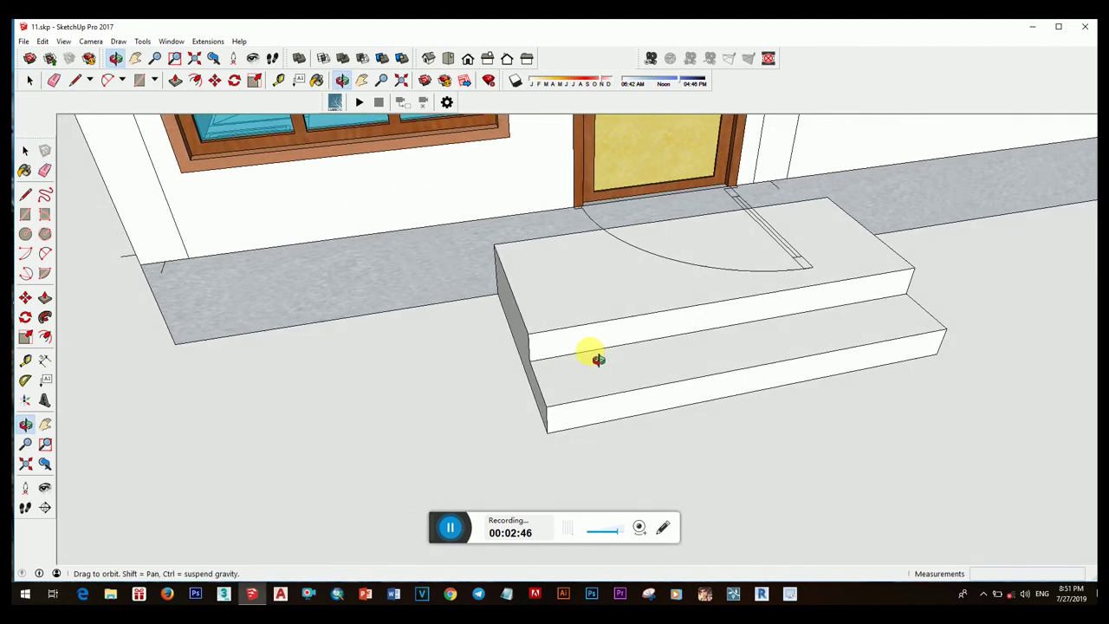
{"action": "key", "text": "space"}
{"action": "scroll", "coordinate": [597, 307], "scroll_direction": "down", "scroll_amount": 3}
{"action": "scroll", "coordinate": [604, 318], "scroll_direction": "down", "scroll_amount": 3}
{"action": "scroll", "coordinate": [604, 318], "scroll_direction": "up", "scroll_amount": 2}
{"action": "triple_click", "coordinate": [594, 321]}
{"action": "right_click", "coordinate": [595, 312]}
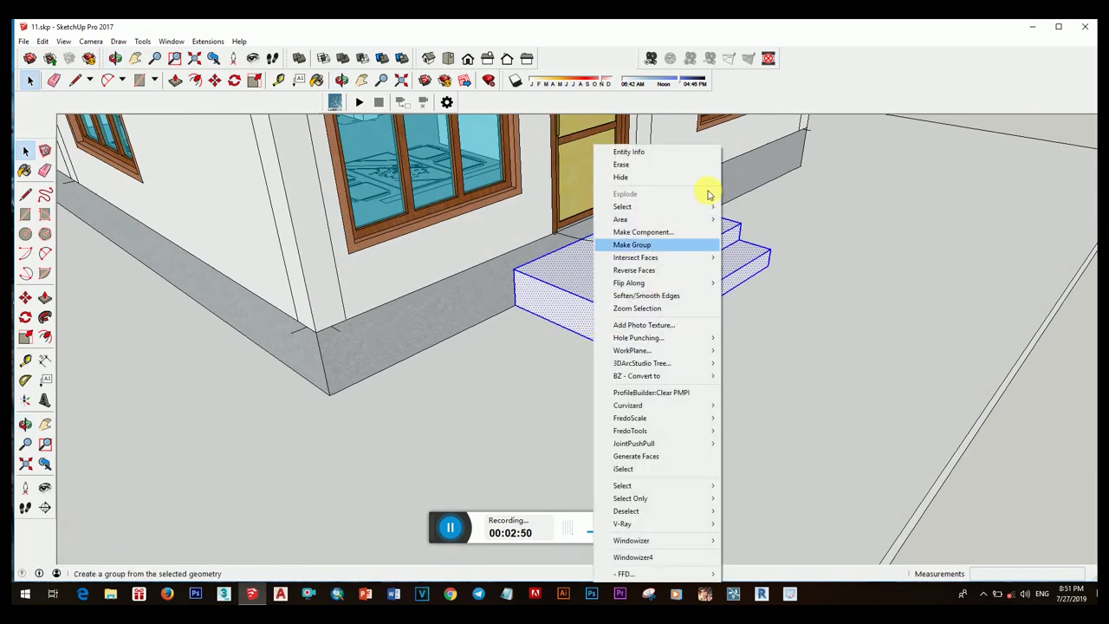
{"action": "left_click", "coordinate": [644, 246]}
- Paint the step group with Steel Brushed Stainless sampled from the wall base
{"action": "key", "text": "b"}
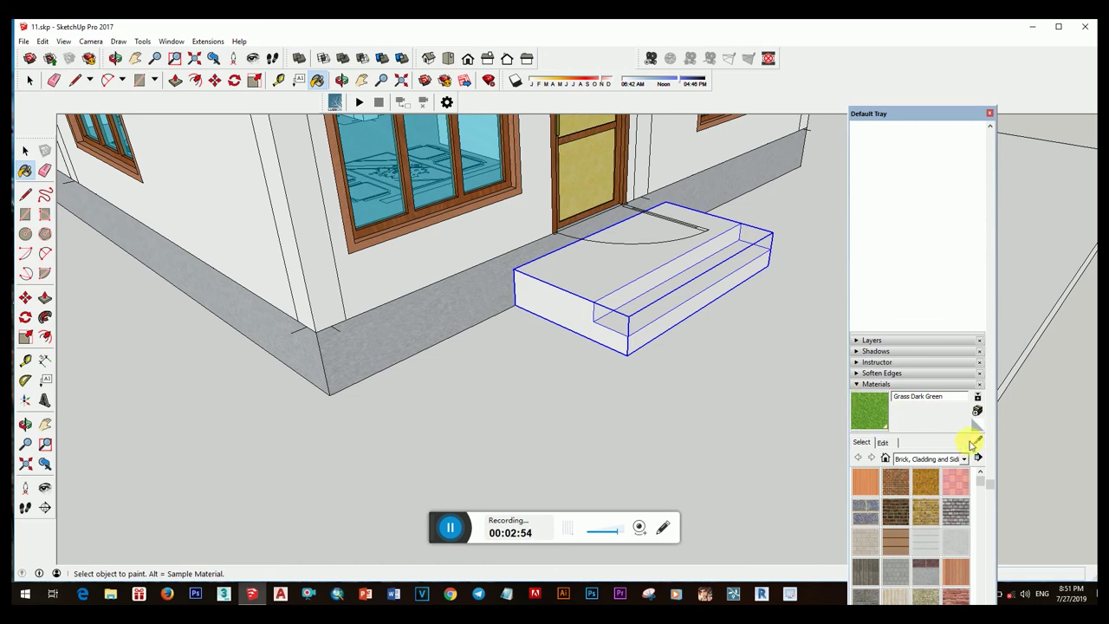
{"action": "left_click", "coordinate": [449, 333], "text": "alt"}
{"action": "left_click", "coordinate": [650, 248]}
{"action": "middle_click_drag", "start_coordinate": [651, 248], "coordinate": [512, 309]}
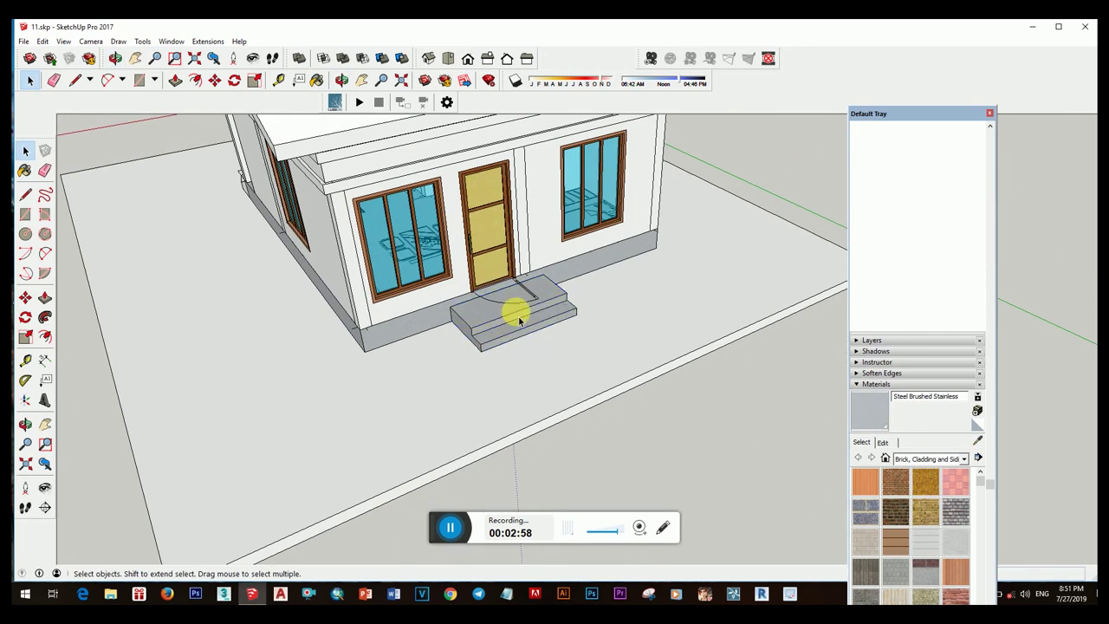
{"action": "scroll", "coordinate": [585, 279], "scroll_direction": "up", "scroll_amount": 3}
{"action": "left_click", "coordinate": [611, 327]}
{"action": "mouse_move", "coordinate": [612, 328]}
{"action": "middle_mouse_down"}
{"action": "mouse_move", "coordinate": [686, 292]}
{"action": "mouse_move", "coordinate": [478, 364]}
{"action": "mouse_move", "coordinate": [788, 334]}
{"action": "mouse_move", "coordinate": [804, 385]}
{"action": "mouse_move", "coordinate": [771, 392]}
{"action": "middle_mouse_up"}
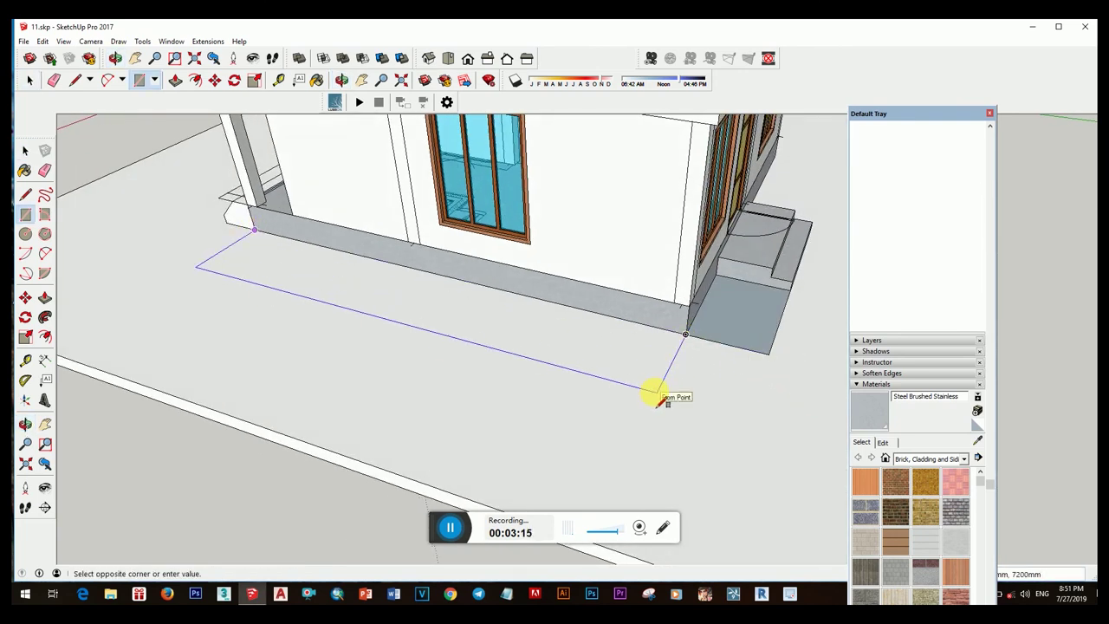
- Place a guide out from the wall base and draw the planter floor rectangle up to it
{"action": "key", "text": "space"}
{"action": "scroll", "coordinate": [668, 364], "scroll_direction": "down", "scroll_amount": 3}
{"action": "middle_click_drag", "start_coordinate": [668, 364], "coordinate": [601, 415]}
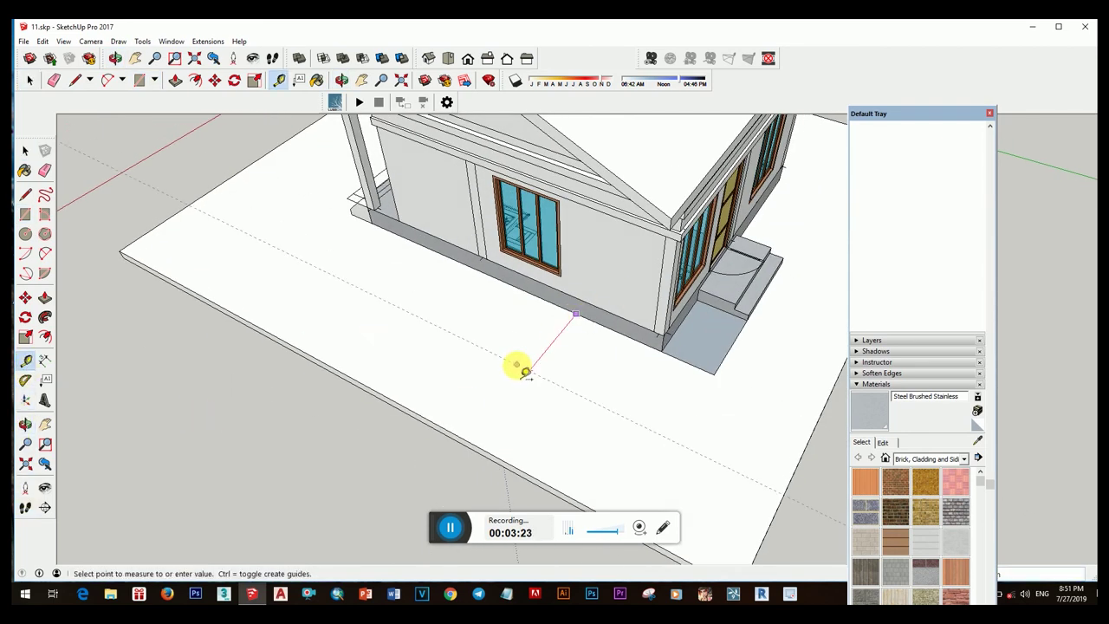
{"action": "key", "text": "space"}
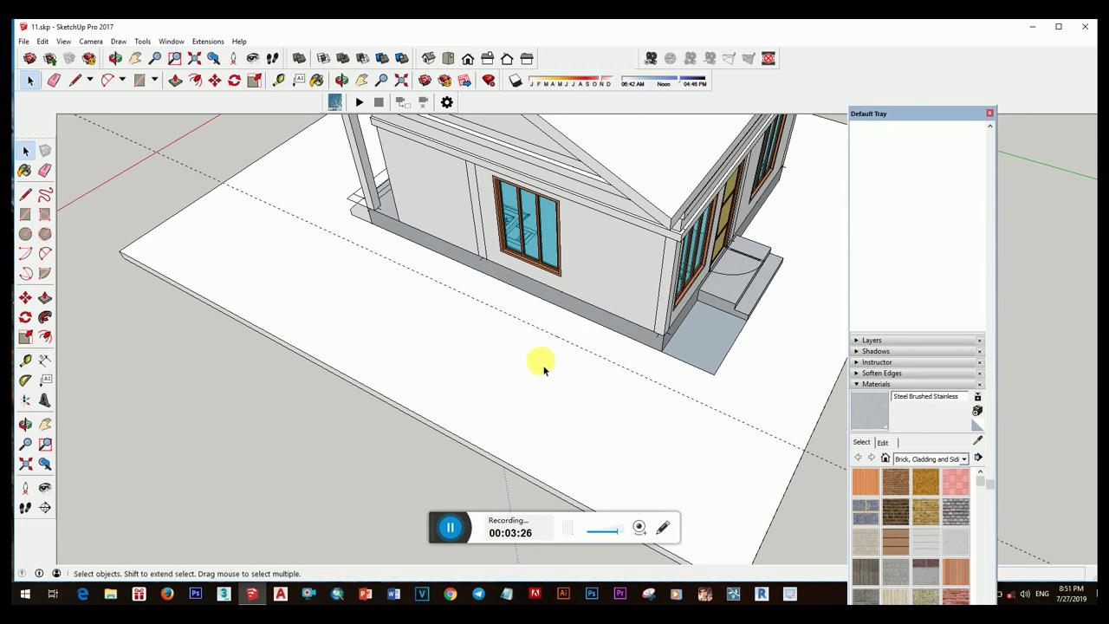
{"action": "left_click", "coordinate": [698, 406]}
{"action": "key", "text": "space"}
{"action": "scroll", "coordinate": [697, 405], "scroll_direction": "up", "scroll_amount": 3}
{"action": "right_click", "coordinate": [702, 377]}
{"action": "key", "text": "Escape"}
{"action": "left_click", "coordinate": [690, 374]}
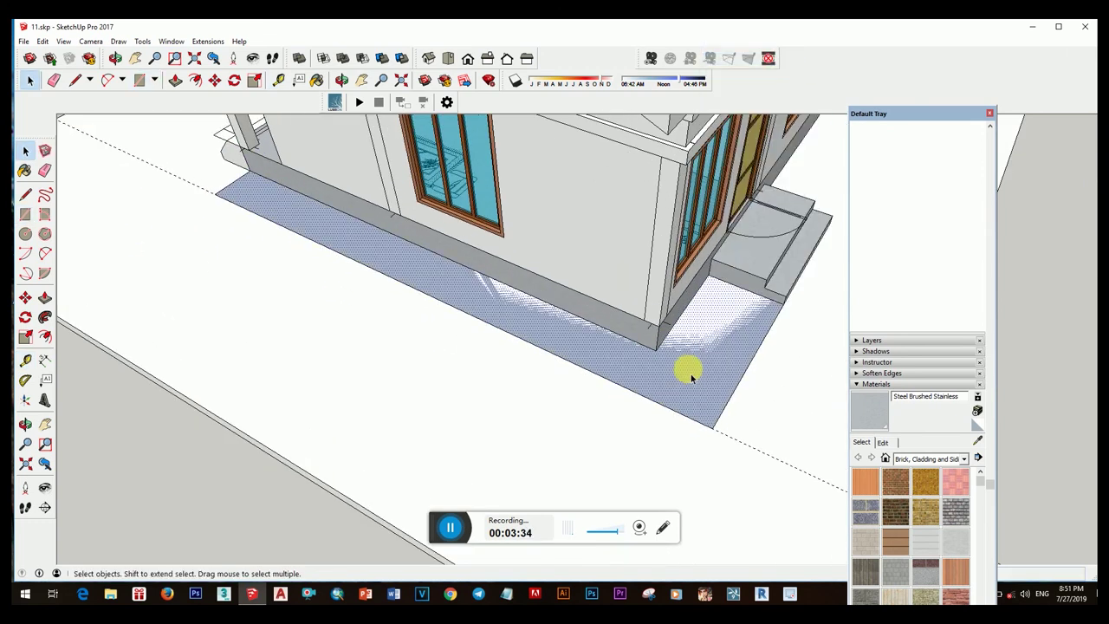
- Offset the planter floor outline inward to make a narrow border band
{"action": "key", "text": "f"}
{"action": "left_click", "coordinate": [656, 410]}
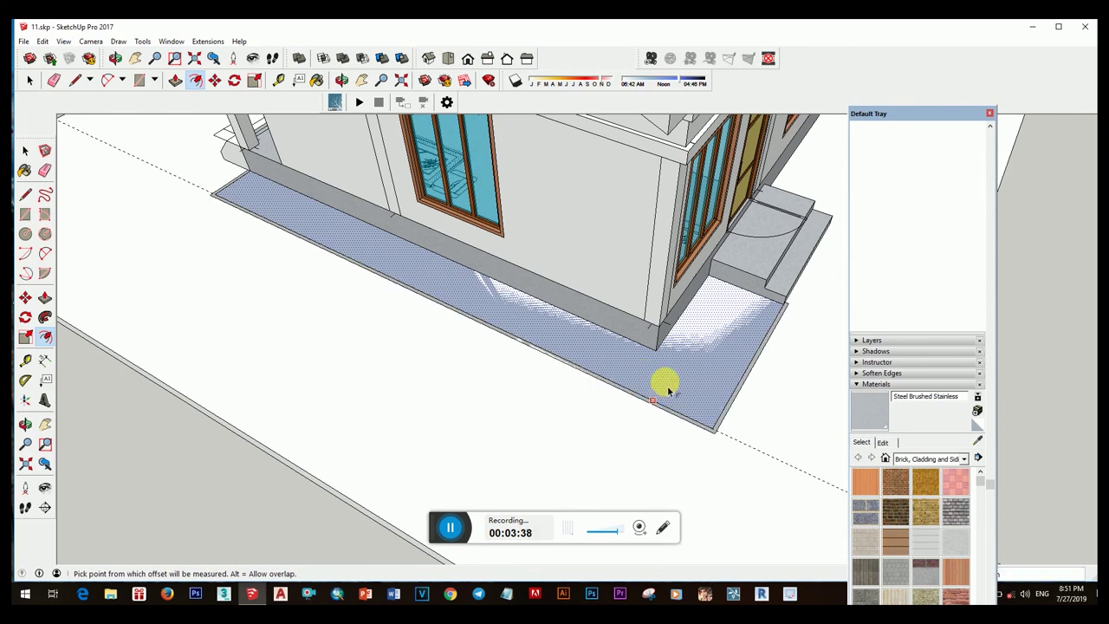
{"action": "left_click", "coordinate": [670, 381]}
{"action": "scroll", "coordinate": [676, 390], "scroll_direction": "up", "scroll_amount": 2}
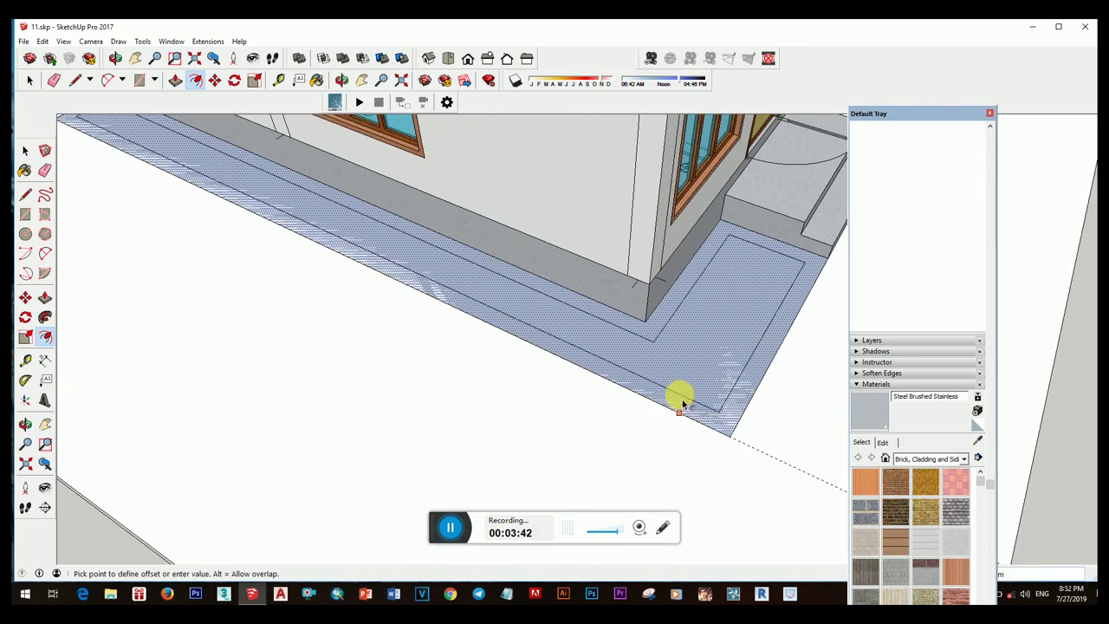
{"action": "left_click", "coordinate": [682, 403]}
{"action": "key", "text": "space"}
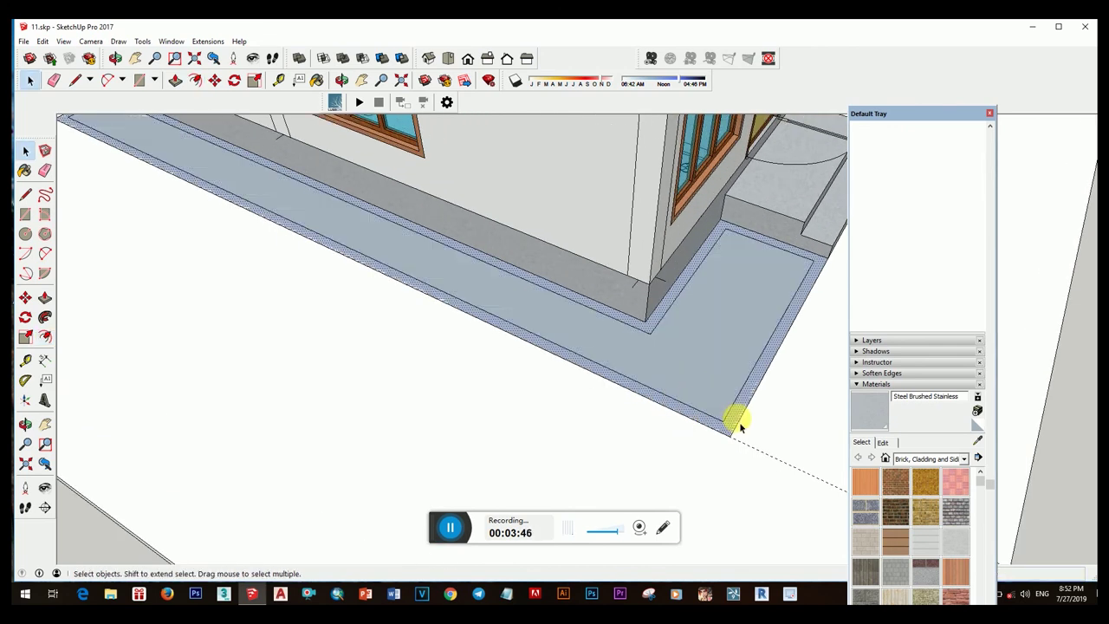
- Raise the border band into a curb, sink the inner bed, and select the planter
{"action": "key", "text": "p"}
{"action": "left_click_drag", "start_coordinate": [737, 417], "coordinate": [751, 399]}
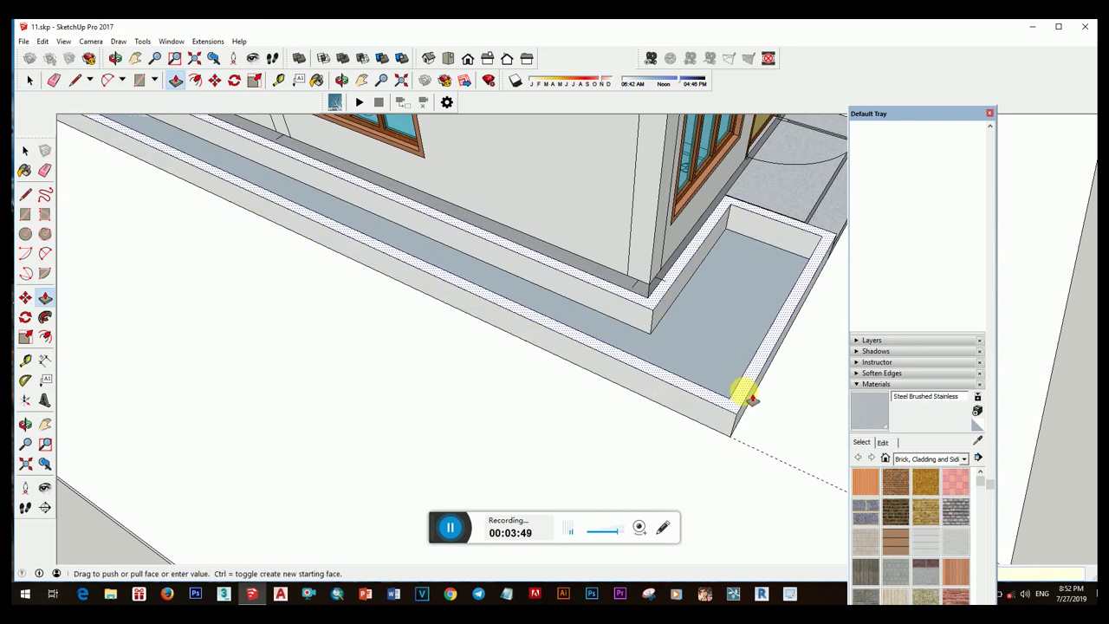
{"action": "left_click", "coordinate": [752, 399]}
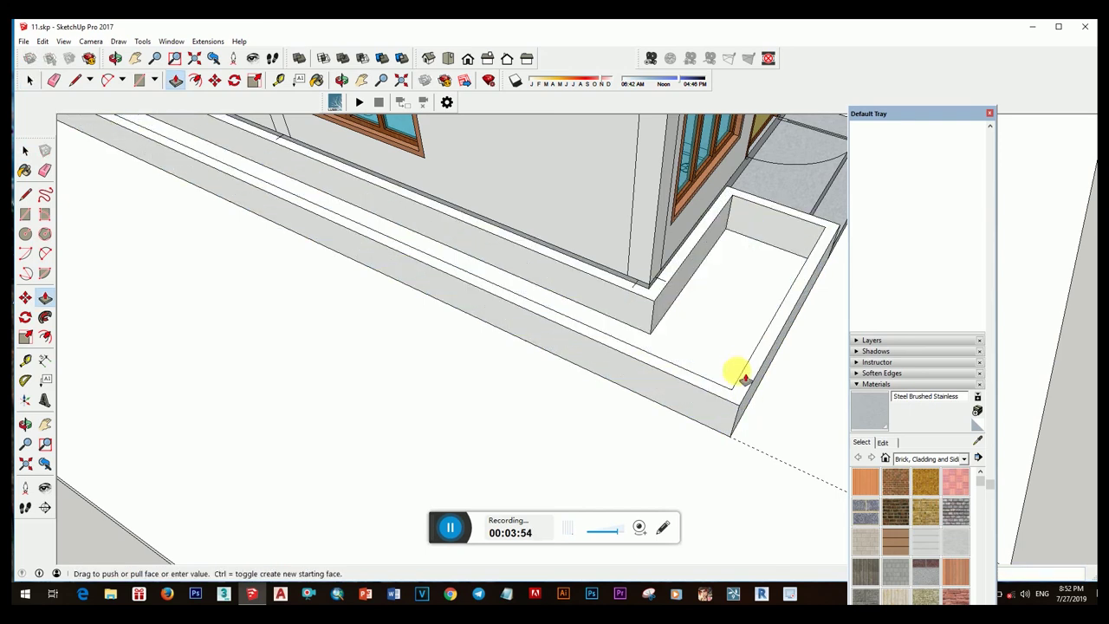
{"action": "left_click_drag", "start_coordinate": [724, 350], "coordinate": [734, 360]}
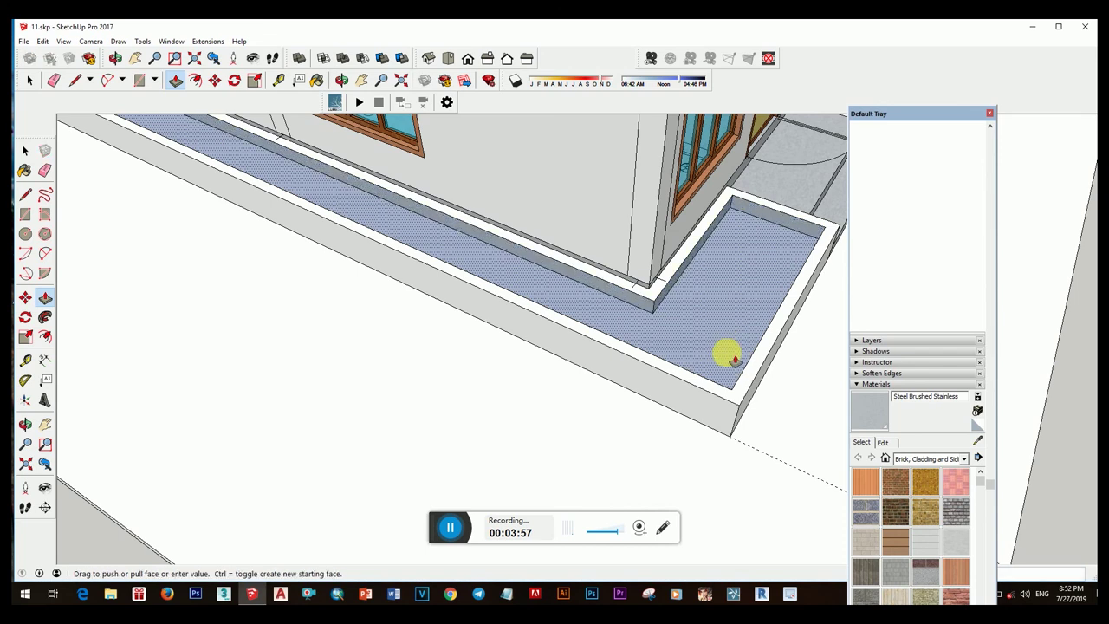
{"action": "key", "text": "space"}
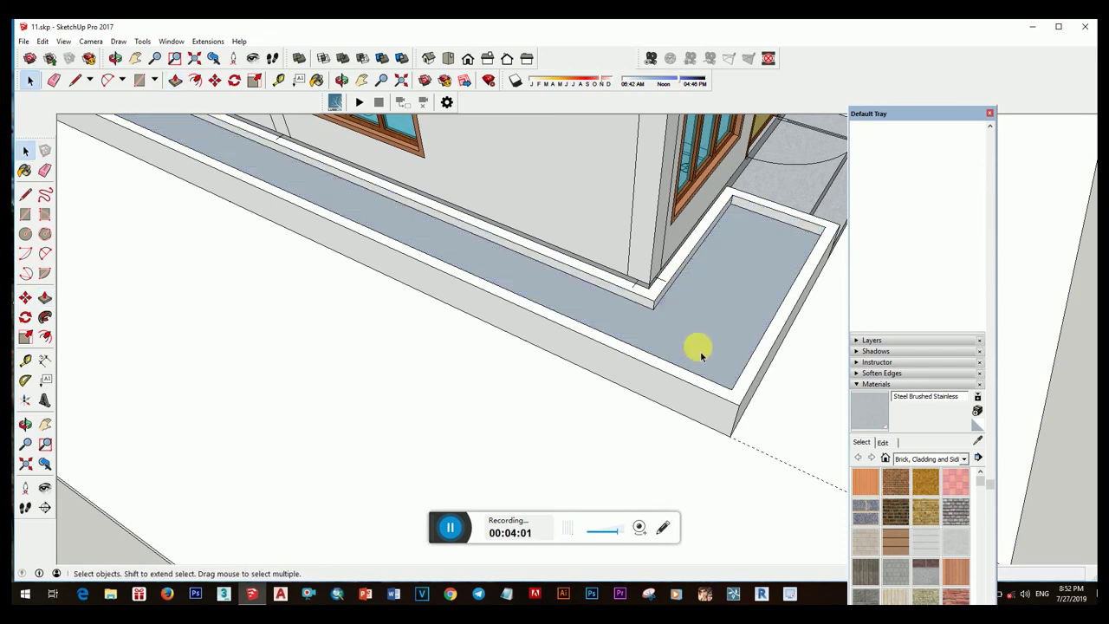
{"action": "scroll", "coordinate": [710, 355], "scroll_direction": "down", "scroll_amount": 3}
{"action": "left_click", "coordinate": [696, 362]}
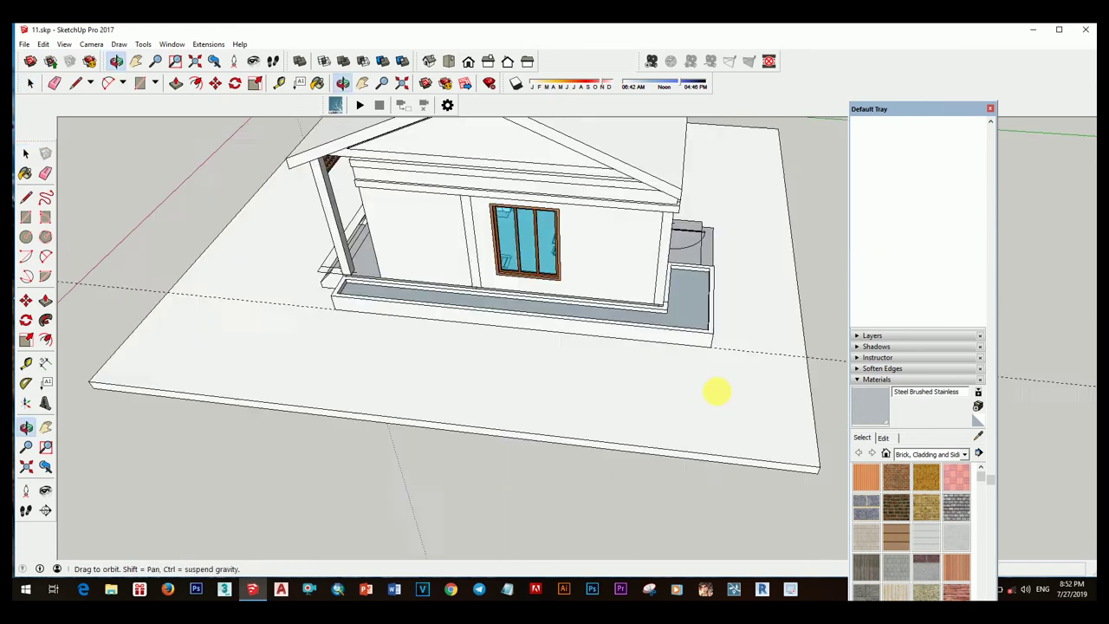
{"action": "mouse_move", "coordinate": [716, 389]}
{"action": "middle_mouse_down"}
{"action": "mouse_move", "coordinate": [665, 388]}
{"action": "mouse_move", "coordinate": [801, 441]}
{"action": "middle_mouse_up"}
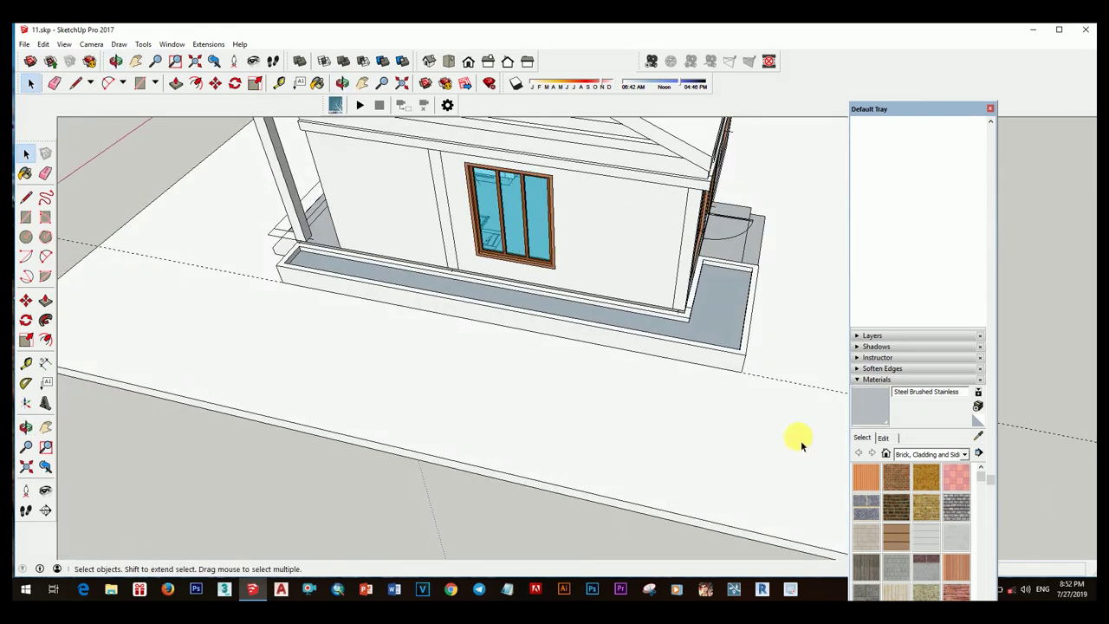
- Paint the first planter bed Grass Dark Green and its walls concrete block
{"action": "left_click", "coordinate": [976, 438]}
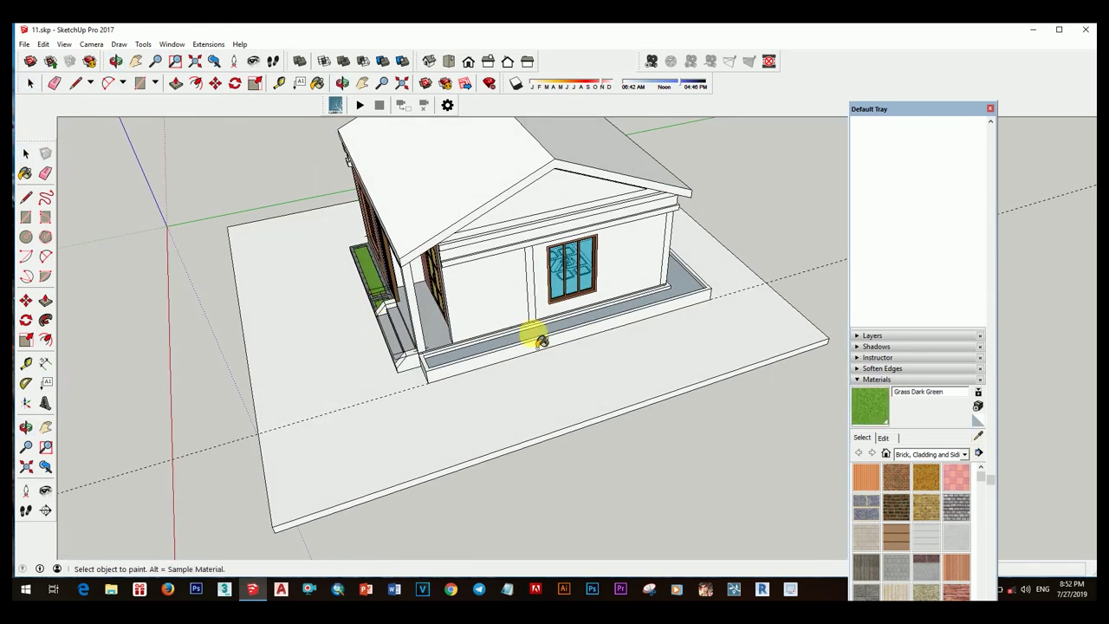
{"action": "mouse_move", "coordinate": [541, 341]}
{"action": "middle_mouse_down"}
{"action": "mouse_move", "coordinate": [585, 317]}
{"action": "mouse_move", "coordinate": [649, 332]}
{"action": "mouse_move", "coordinate": [376, 314]}
{"action": "mouse_move", "coordinate": [465, 317]}
{"action": "mouse_move", "coordinate": [471, 371]}
{"action": "mouse_move", "coordinate": [445, 384]}
{"action": "mouse_move", "coordinate": [555, 371]}
{"action": "mouse_move", "coordinate": [626, 465]}
{"action": "middle_mouse_up"}
{"action": "left_click", "coordinate": [585, 317]}
{"action": "key", "text": "space"}
{"action": "left_click", "coordinate": [649, 331]}
{"action": "left_click", "coordinate": [977, 435]}
{"action": "left_click", "coordinate": [465, 317]}
{"action": "left_click", "coordinate": [471, 371]}
- Make the concrete-block planter into a group
{"action": "key", "text": "space"}
{"action": "scroll", "coordinate": [485, 371], "scroll_direction": "down", "scroll_amount": 3}
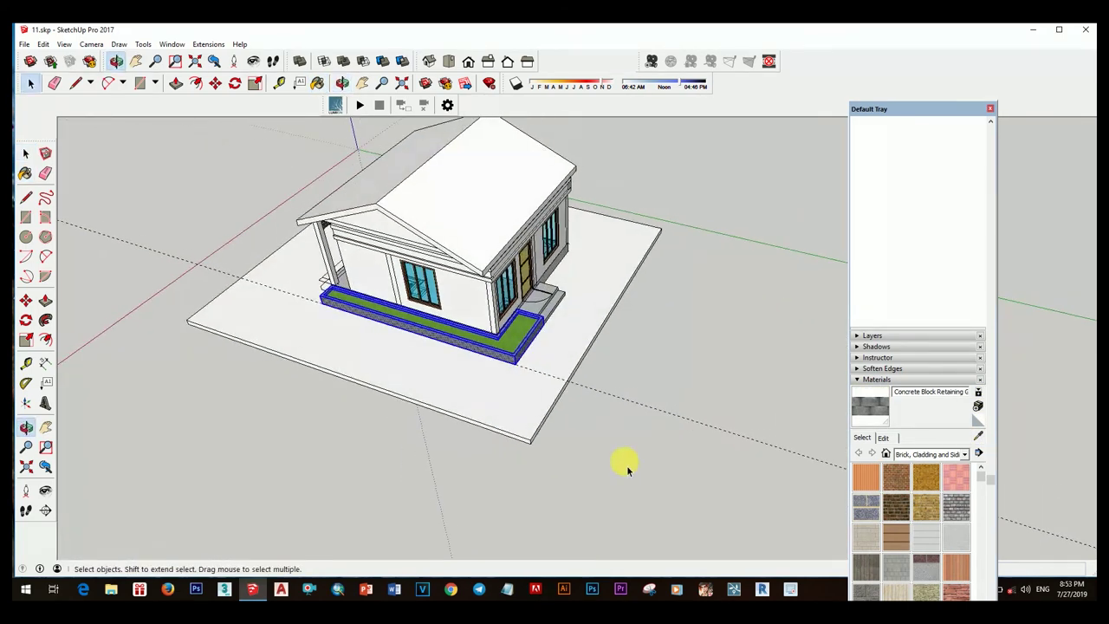
{"action": "scroll", "coordinate": [577, 403], "scroll_direction": "down", "scroll_amount": 3}
{"action": "mouse_move", "coordinate": [577, 404]}
{"action": "middle_mouse_down"}
{"action": "mouse_move", "coordinate": [606, 321]}
{"action": "mouse_move", "coordinate": [358, 347]}
{"action": "middle_mouse_up"}
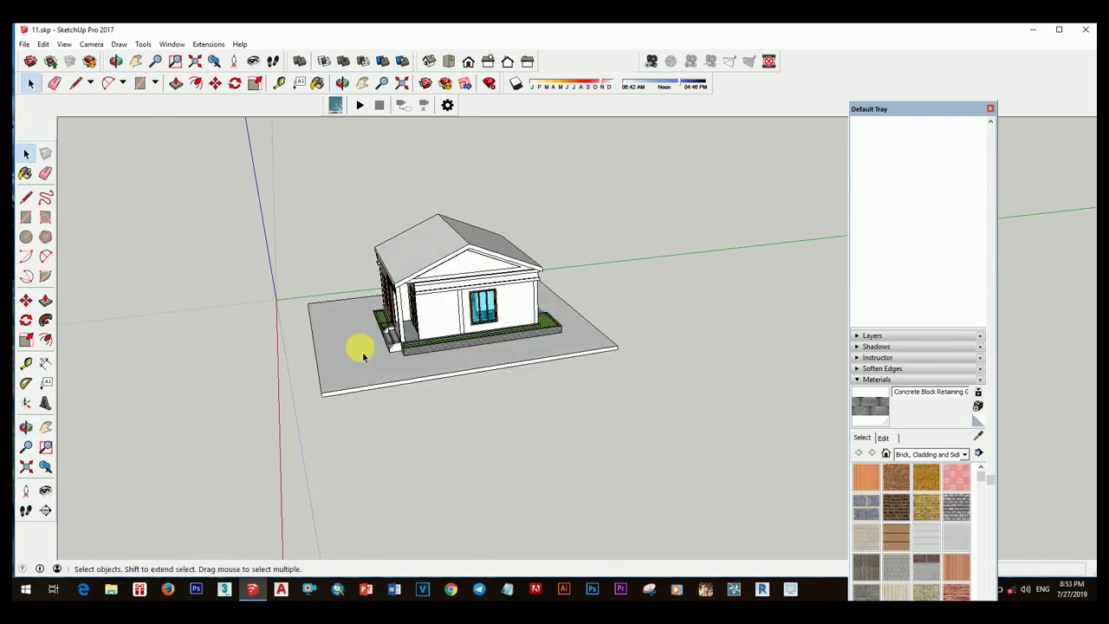
{"action": "scroll", "coordinate": [574, 379], "scroll_direction": "up", "scroll_amount": 2}
{"action": "scroll", "coordinate": [575, 379], "scroll_direction": "up", "scroll_amount": 5}
{"action": "mouse_move", "coordinate": [661, 354]}
{"action": "middle_mouse_down"}
{"action": "mouse_move", "coordinate": [494, 421]}
{"action": "mouse_move", "coordinate": [564, 371]}
{"action": "middle_mouse_up"}
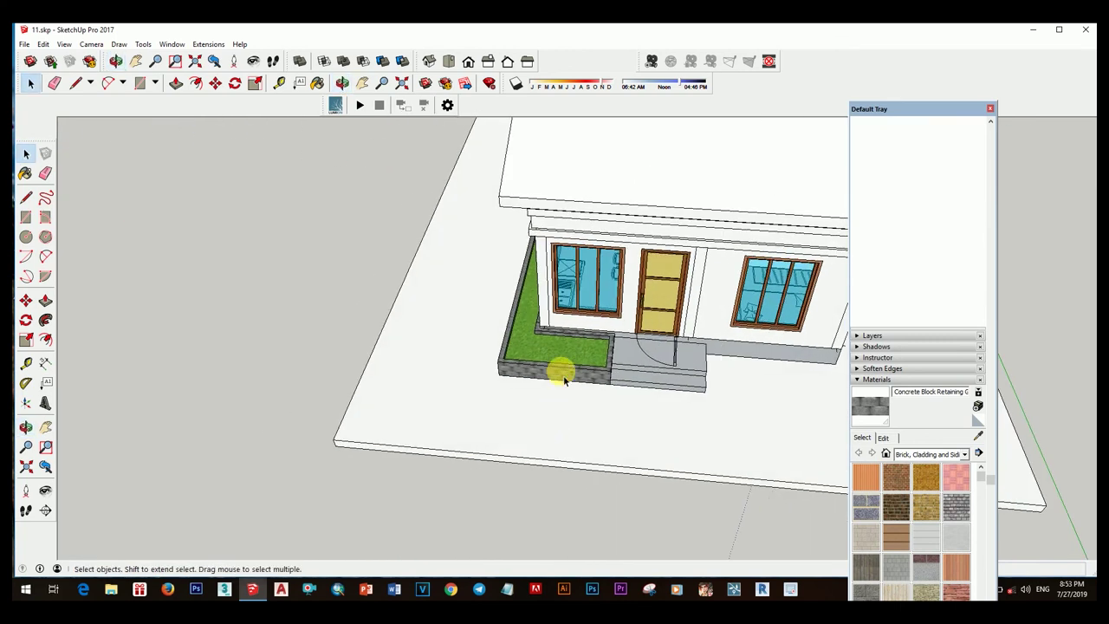
{"action": "right_click", "coordinate": [561, 370]}
{"action": "left_click", "coordinate": [610, 240]}
- Offset the second planter's top outline inward to leave a block border
{"action": "middle_click_drag", "start_coordinate": [610, 243], "coordinate": [396, 280]}
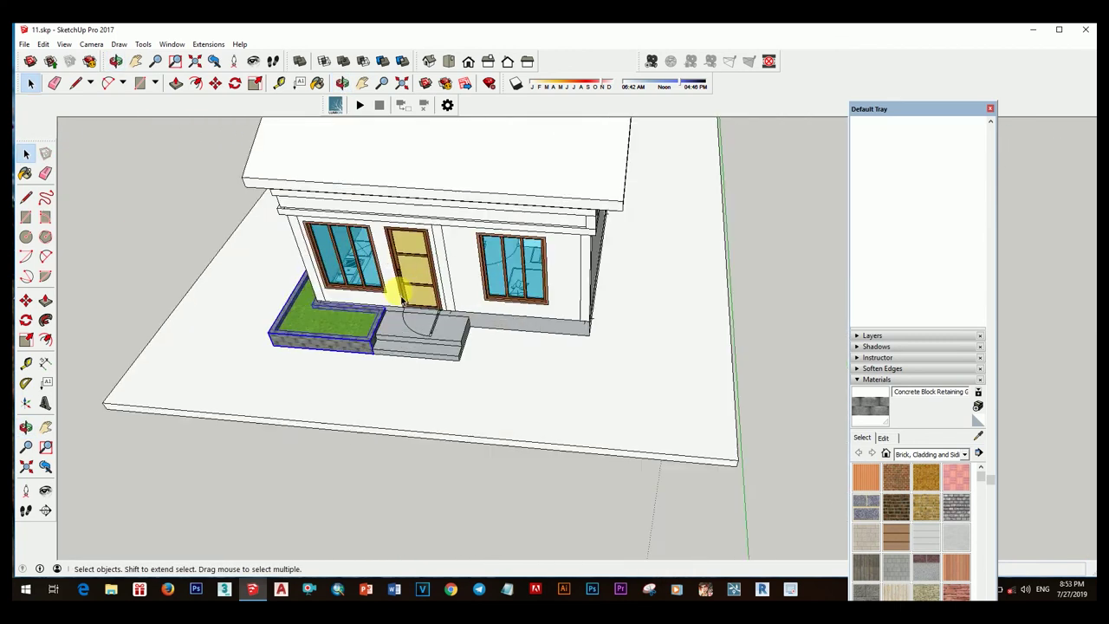
{"action": "scroll", "coordinate": [492, 318], "scroll_direction": "up", "scroll_amount": 3}
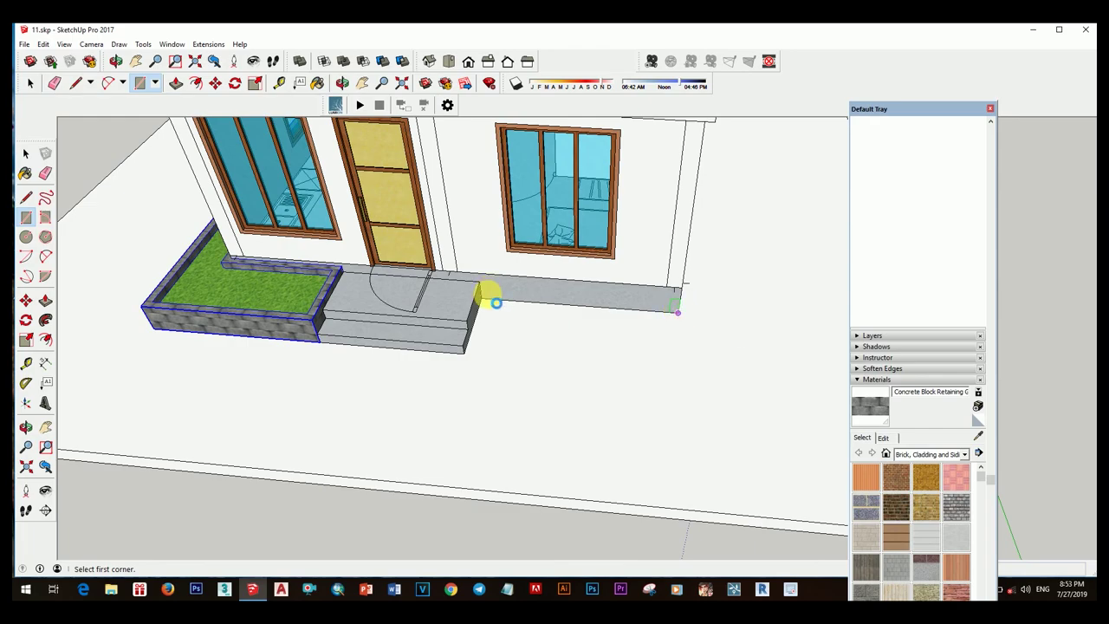
{"action": "key", "text": "f"}
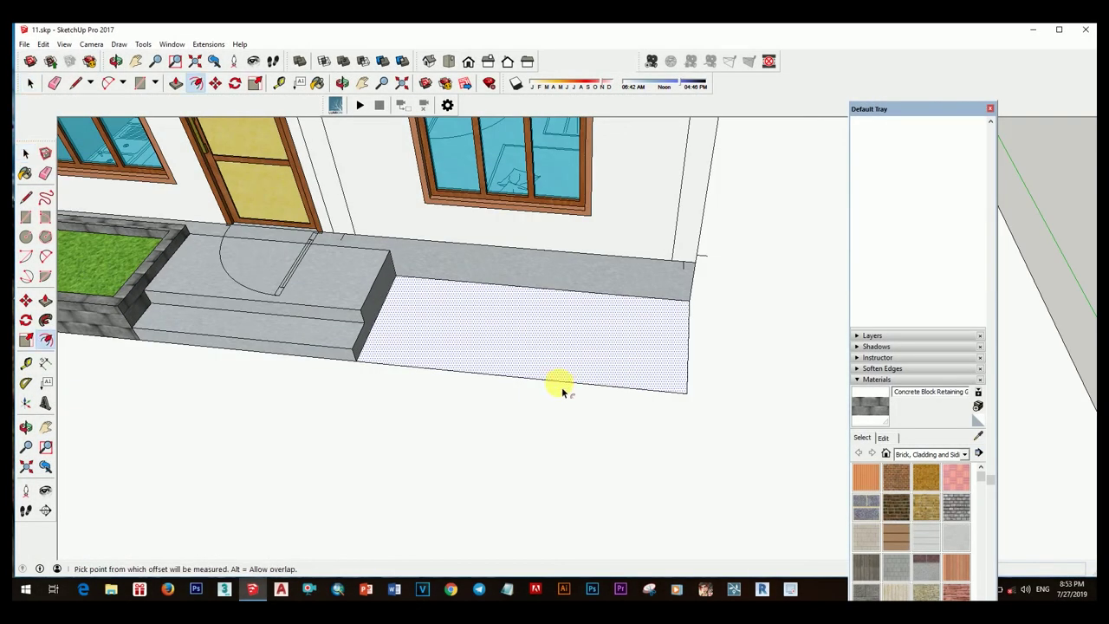
{"action": "left_click", "coordinate": [571, 374]}
{"action": "scroll", "coordinate": [669, 386], "scroll_direction": "up", "scroll_amount": 2}
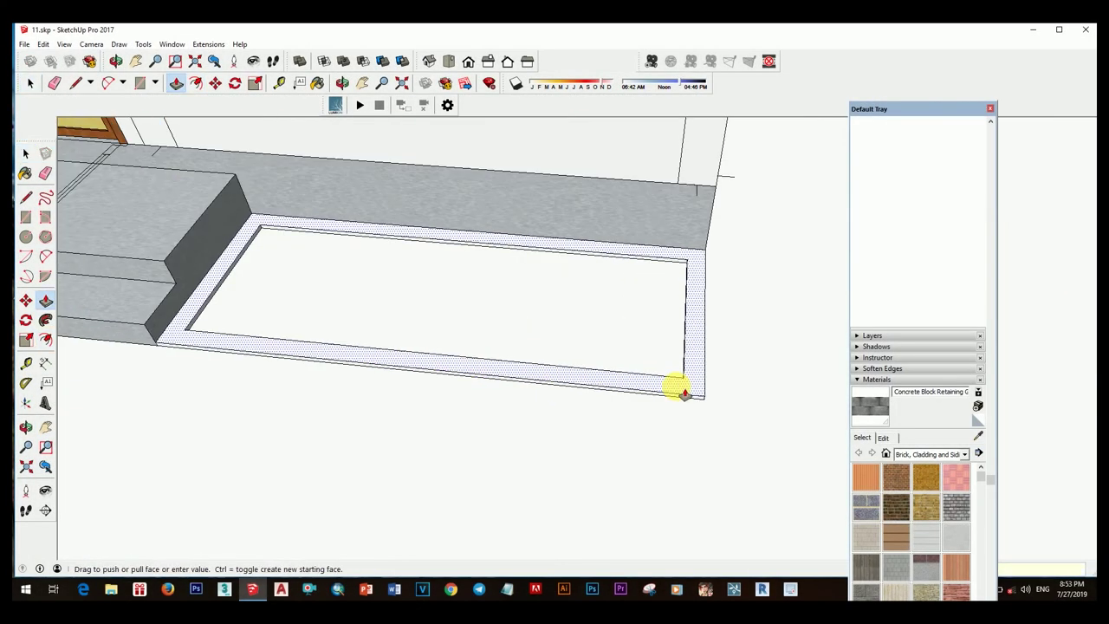
{"action": "middle_click_drag", "start_coordinate": [671, 387], "coordinate": [658, 433]}
- Fill the second planter's inner face with Grass Dark Green and clear the selection
{"action": "key", "text": "space"}
{"action": "left_click", "coordinate": [638, 389]}
{"action": "key", "text": "b"}
{"action": "left_click", "coordinate": [624, 392]}
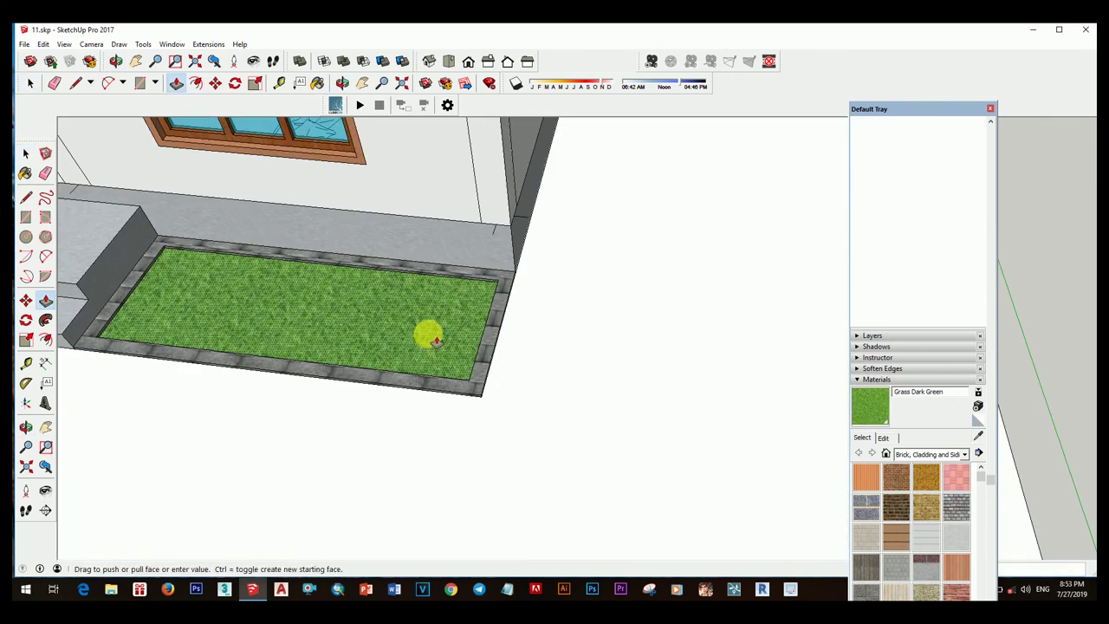
{"action": "key", "text": "space"}
{"action": "scroll", "coordinate": [453, 334], "scroll_direction": "down", "scroll_amount": 5}
{"action": "left_click", "coordinate": [454, 334]}
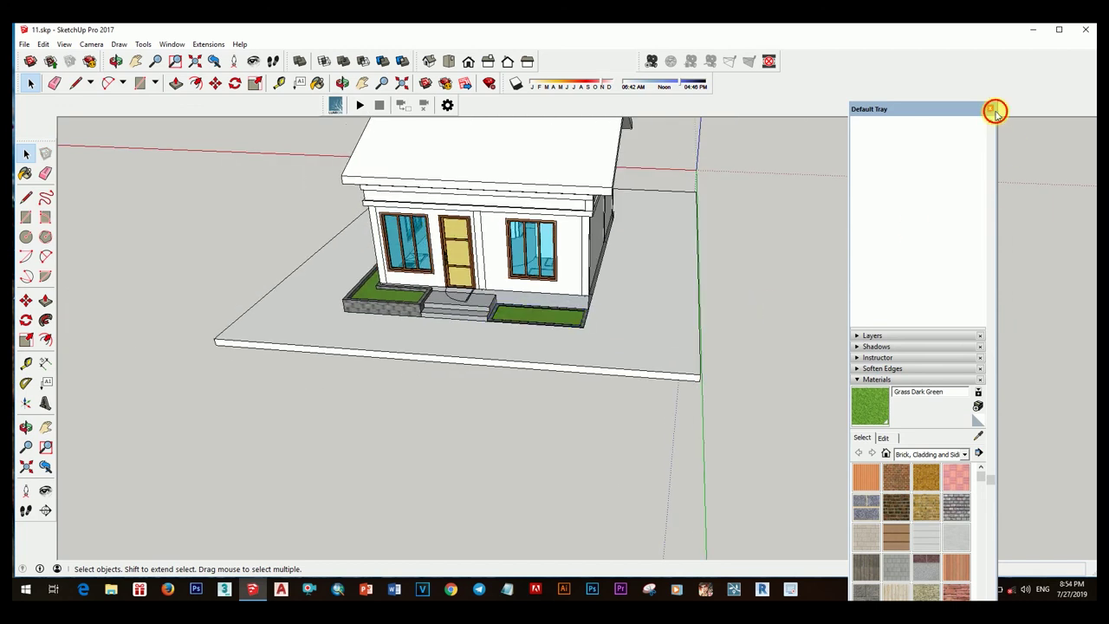
- Paint the roof with red Roofing Metal Standing Seam from the Roofing category
{"action": "left_click", "coordinate": [994, 111]}
{"action": "middle_click_drag", "start_coordinate": [606, 292], "coordinate": [644, 357]}
{"action": "key", "text": "b"}
{"action": "left_click", "coordinate": [967, 457]}
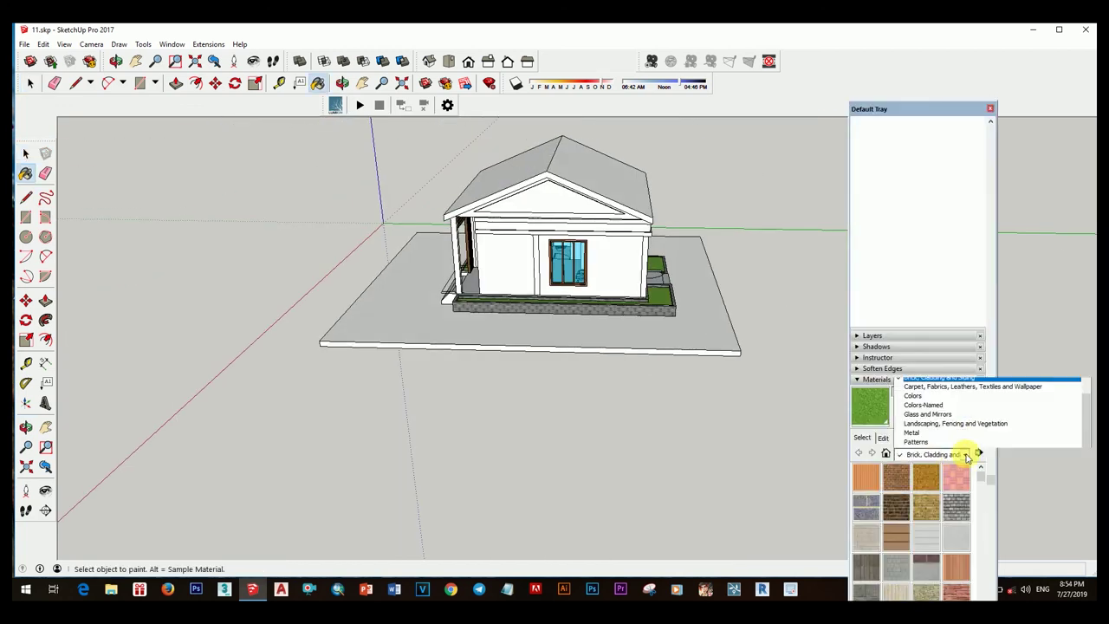
{"action": "scroll", "coordinate": [953, 416], "scroll_direction": "down", "scroll_amount": 3}
{"action": "left_click", "coordinate": [910, 386]}
{"action": "middle_click_drag", "start_coordinate": [555, 260], "coordinate": [609, 278]}
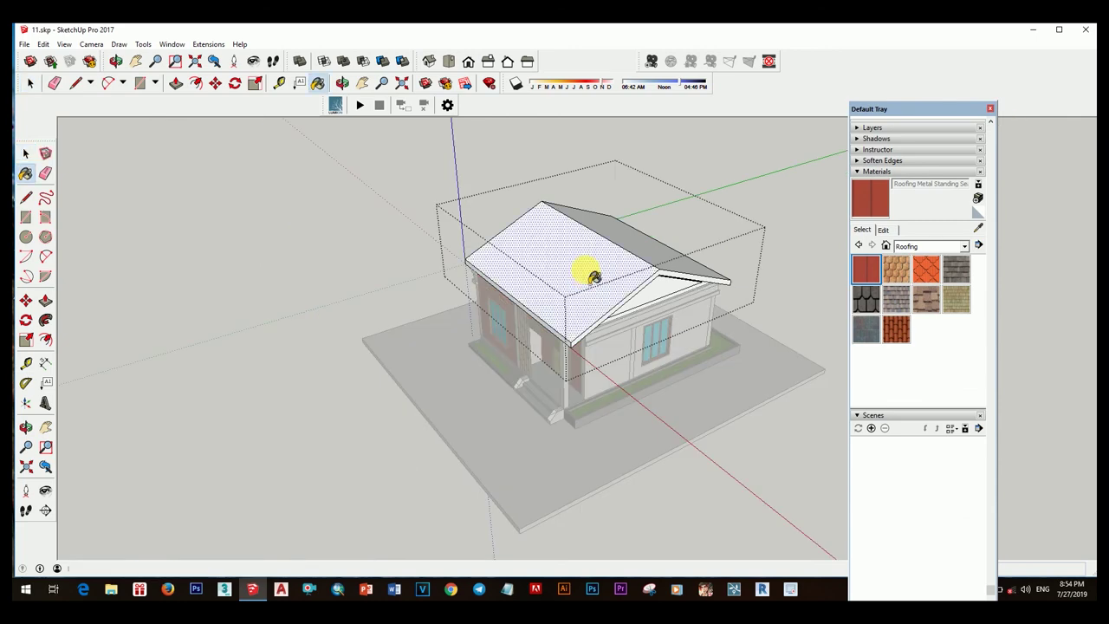
{"action": "left_click", "coordinate": [593, 277]}
- Push out the eave beam end to tidy it
{"action": "key", "text": "space"}
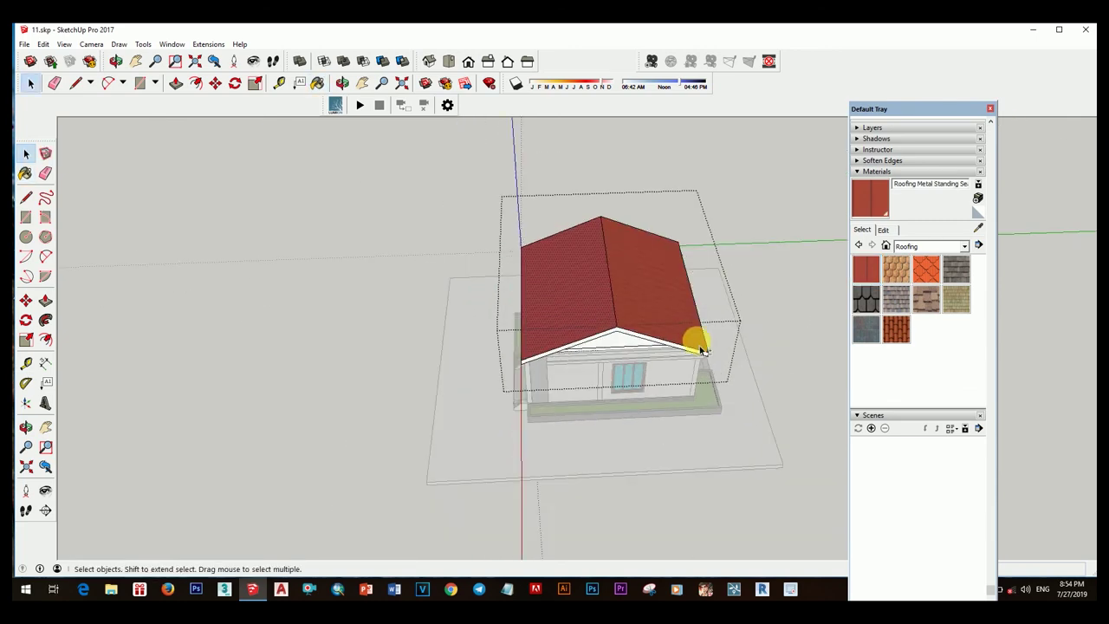
{"action": "mouse_move", "coordinate": [698, 346]}
{"action": "middle_mouse_down"}
{"action": "mouse_move", "coordinate": [718, 268]}
{"action": "mouse_move", "coordinate": [747, 364]}
{"action": "mouse_move", "coordinate": [576, 273]}
{"action": "mouse_move", "coordinate": [612, 190]}
{"action": "mouse_move", "coordinate": [649, 253]}
{"action": "mouse_move", "coordinate": [558, 303]}
{"action": "mouse_move", "coordinate": [421, 309]}
{"action": "mouse_move", "coordinate": [266, 245]}
{"action": "mouse_move", "coordinate": [377, 290]}
{"action": "middle_mouse_up"}
{"action": "scroll", "coordinate": [421, 309], "scroll_direction": "up", "scroll_amount": 5}
{"action": "left_click", "coordinate": [321, 273]}
{"action": "scroll", "coordinate": [161, 252], "scroll_direction": "down", "scroll_amount": 5}
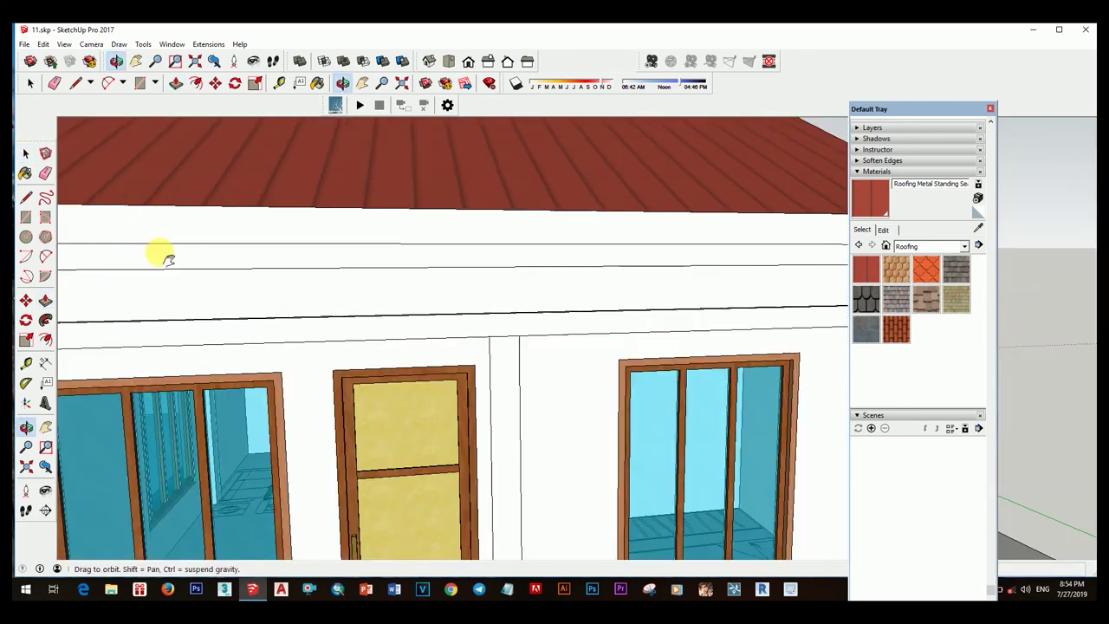
{"action": "scroll", "coordinate": [615, 270], "scroll_direction": "up", "scroll_amount": 5}
{"action": "scroll", "coordinate": [641, 299], "scroll_direction": "up", "scroll_amount": 3}
{"action": "key", "text": "space"}
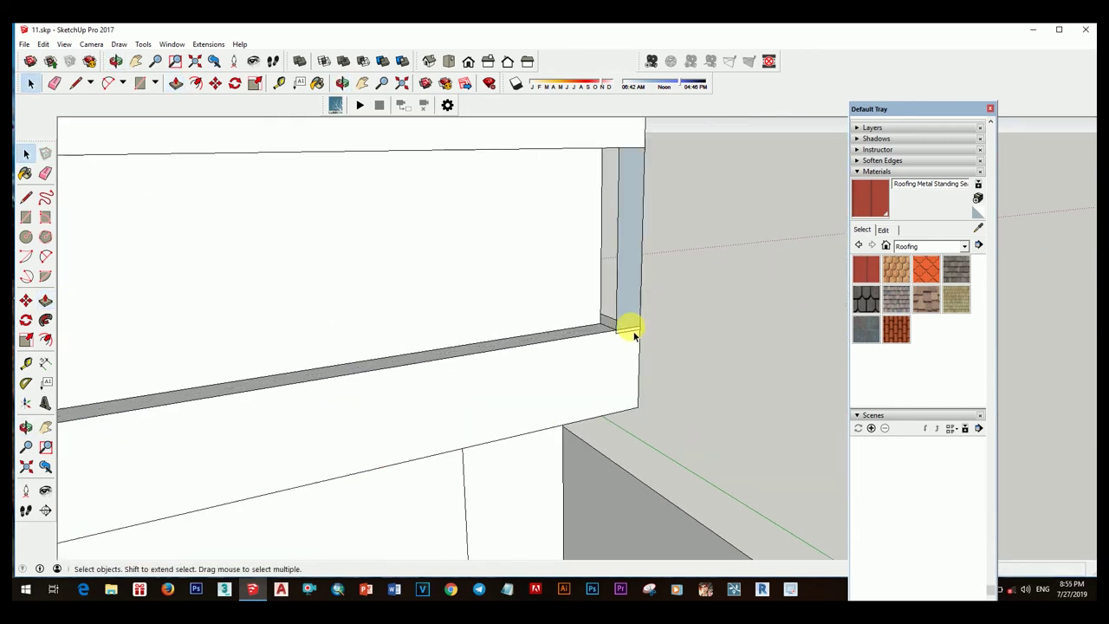
{"action": "mouse_move", "coordinate": [630, 322]}
{"action": "middle_mouse_down"}
{"action": "mouse_move", "coordinate": [440, 371]}
{"action": "mouse_move", "coordinate": [587, 344]}
{"action": "mouse_move", "coordinate": [586, 368]}
{"action": "middle_mouse_up"}
{"action": "key", "text": "e"}
- View the whole house and switch the Materials panel to Glass and Mirrors
{"action": "scroll", "coordinate": [587, 346], "scroll_direction": "down", "scroll_amount": 2}
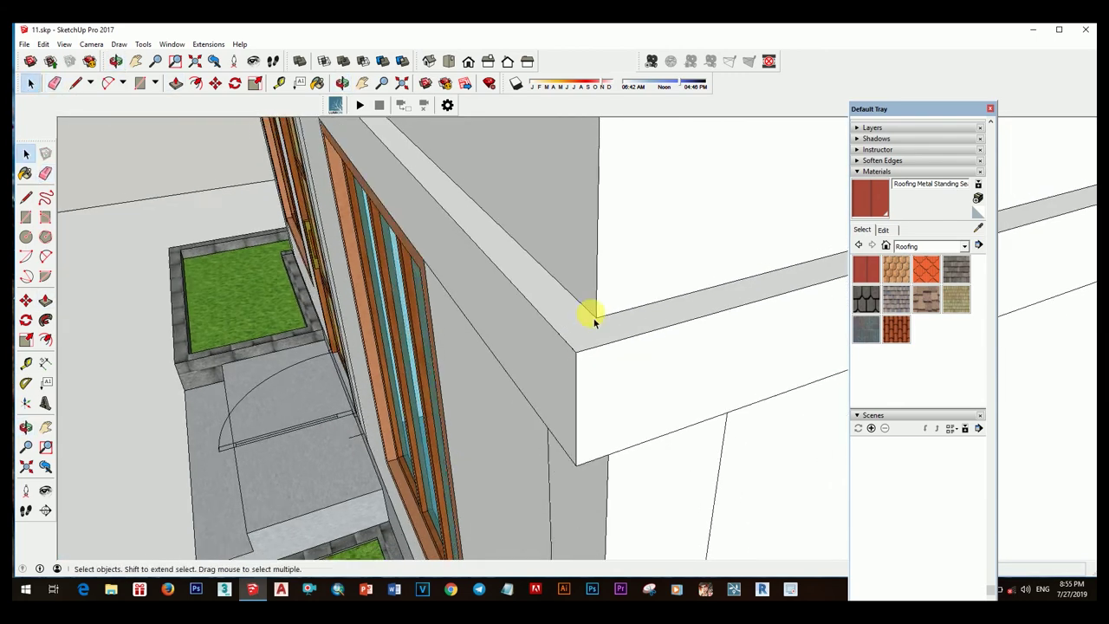
{"action": "scroll", "coordinate": [589, 314], "scroll_direction": "down", "scroll_amount": 4}
{"action": "mouse_move", "coordinate": [589, 314]}
{"action": "middle_mouse_down"}
{"action": "mouse_move", "coordinate": [458, 297]}
{"action": "mouse_move", "coordinate": [780, 286]}
{"action": "middle_mouse_up"}
{"action": "left_click", "coordinate": [964, 246]}
{"action": "left_click", "coordinate": [926, 306]}
- Paint the front walls with brick from the Brick, Cladding and Siding category
{"action": "left_click", "coordinate": [963, 246]}
{"action": "left_click", "coordinate": [966, 278]}
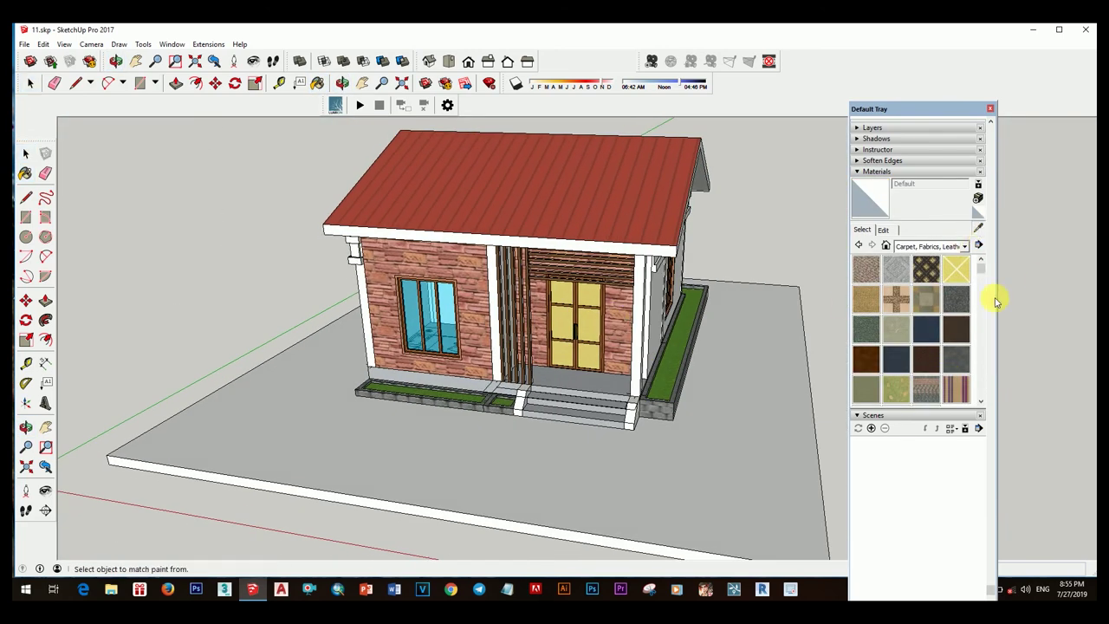
{"action": "left_click", "coordinate": [963, 246]}
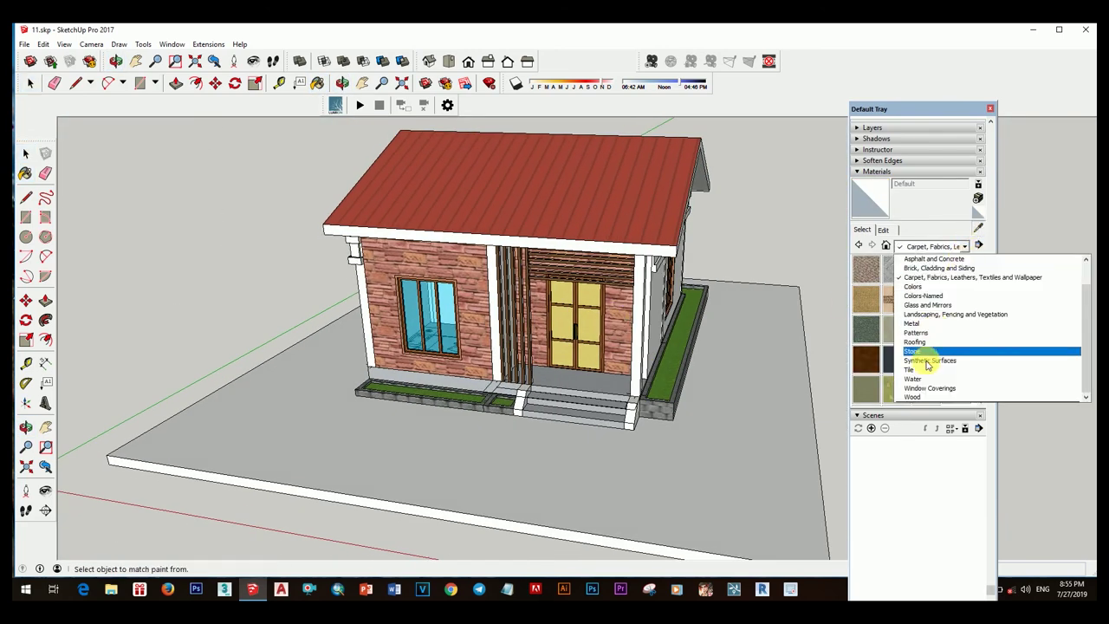
{"action": "left_click", "coordinate": [927, 282]}
{"action": "left_click", "coordinate": [956, 426]}
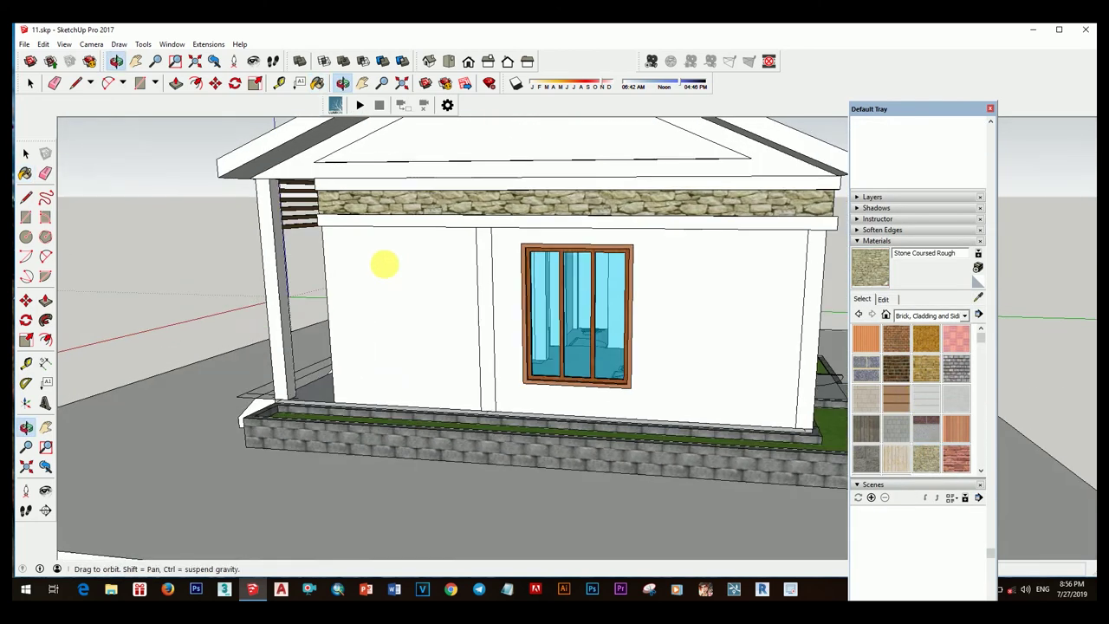
- Paint the band beneath the gable with Brick Colored Blue
{"action": "left_click", "coordinate": [865, 367]}
{"action": "left_click", "coordinate": [672, 222]}
{"action": "mouse_move", "coordinate": [672, 223]}
{"action": "middle_mouse_down"}
{"action": "mouse_move", "coordinate": [569, 210]}
{"action": "mouse_move", "coordinate": [631, 260]}
{"action": "mouse_move", "coordinate": [655, 347]}
{"action": "mouse_move", "coordinate": [574, 379]}
{"action": "mouse_move", "coordinate": [725, 330]}
{"action": "mouse_move", "coordinate": [461, 376]}
{"action": "mouse_move", "coordinate": [539, 322]}
{"action": "middle_mouse_up"}
{"action": "key", "text": "space"}
{"action": "scroll", "coordinate": [623, 362], "scroll_direction": "up", "scroll_amount": 2}
{"action": "scroll", "coordinate": [577, 346], "scroll_direction": "down", "scroll_amount": 3}
{"action": "scroll", "coordinate": [540, 321], "scroll_direction": "up", "scroll_amount": 3}
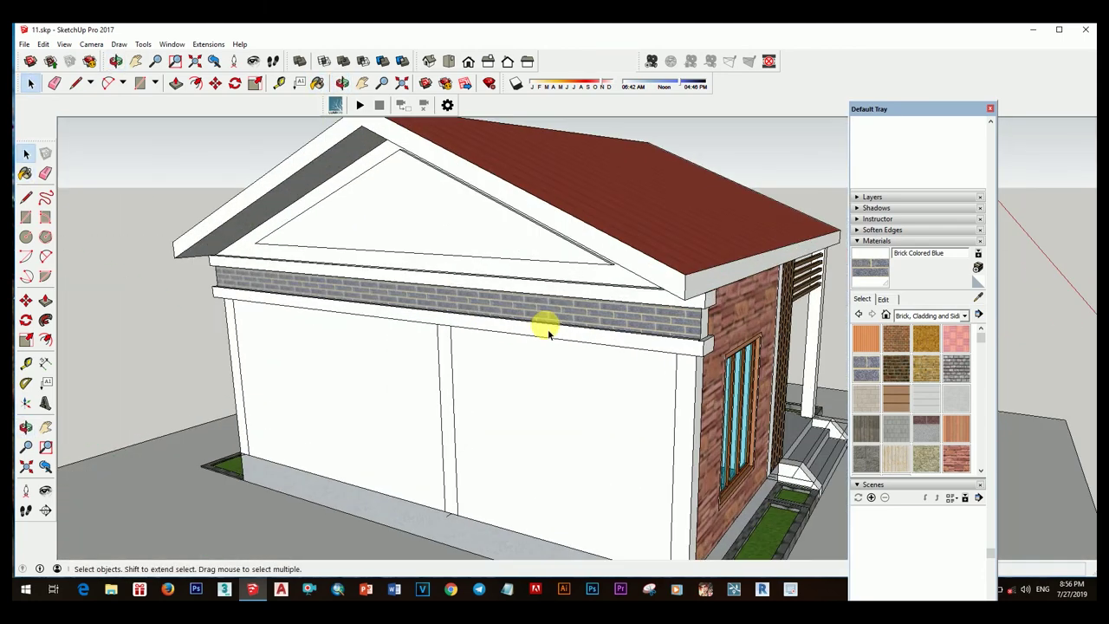
- Survey the whole house, then move to the base slab's left corner to place a guide
{"action": "right_click", "coordinate": [546, 286]}
{"action": "scroll", "coordinate": [589, 289], "scroll_direction": "down", "scroll_amount": 3}
{"action": "middle_click_drag", "start_coordinate": [589, 290], "coordinate": [693, 321]}
{"action": "scroll", "coordinate": [693, 320], "scroll_direction": "down", "scroll_amount": 3}
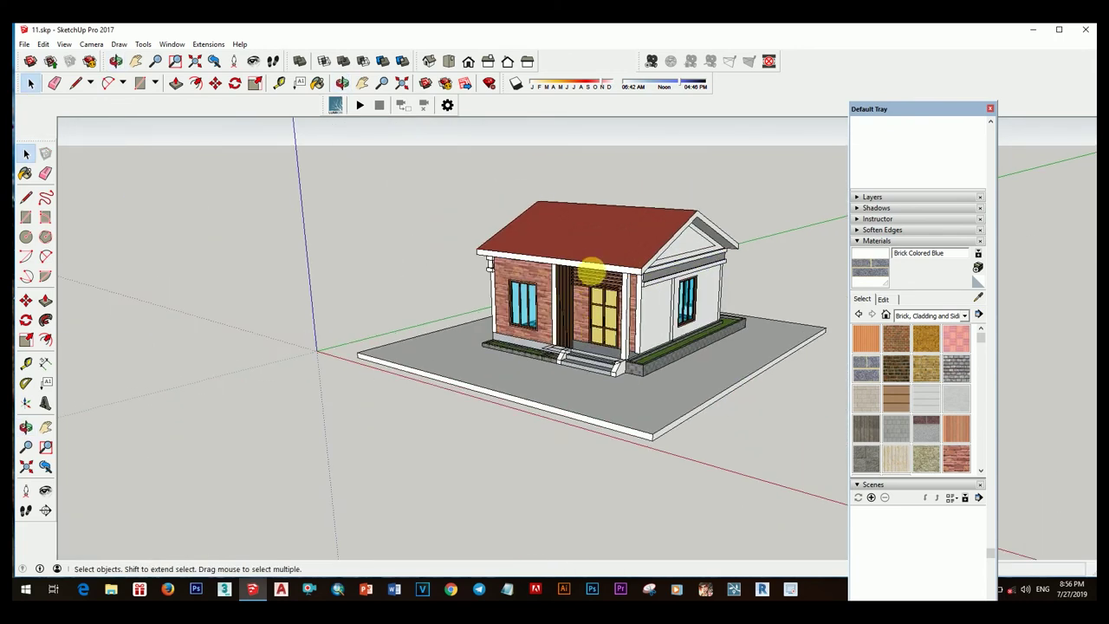
{"action": "middle_click_drag", "start_coordinate": [595, 272], "coordinate": [545, 366]}
{"action": "key", "text": "t"}
{"action": "scroll", "coordinate": [480, 279], "scroll_direction": "up", "scroll_amount": 5}
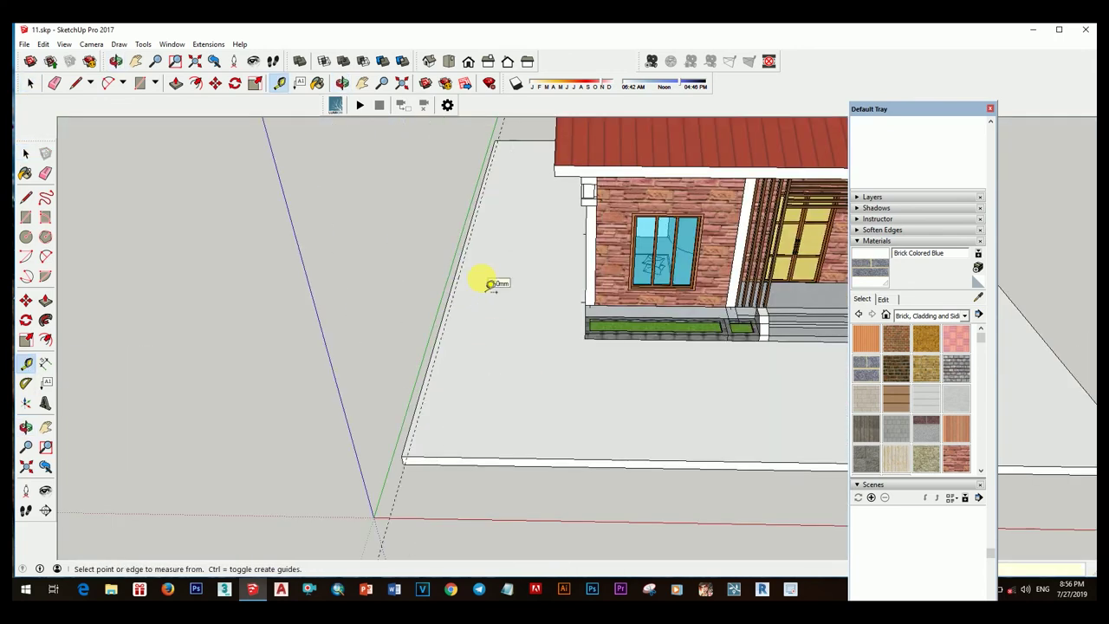
- Select the base slab and turn the view to face the front of the house
{"action": "scroll", "coordinate": [474, 344], "scroll_direction": "down", "scroll_amount": 3}
{"action": "middle_click_drag", "start_coordinate": [445, 198], "coordinate": [668, 342]}
{"action": "scroll", "coordinate": [668, 341], "scroll_direction": "up", "scroll_amount": 3}
{"action": "left_click", "coordinate": [625, 319]}
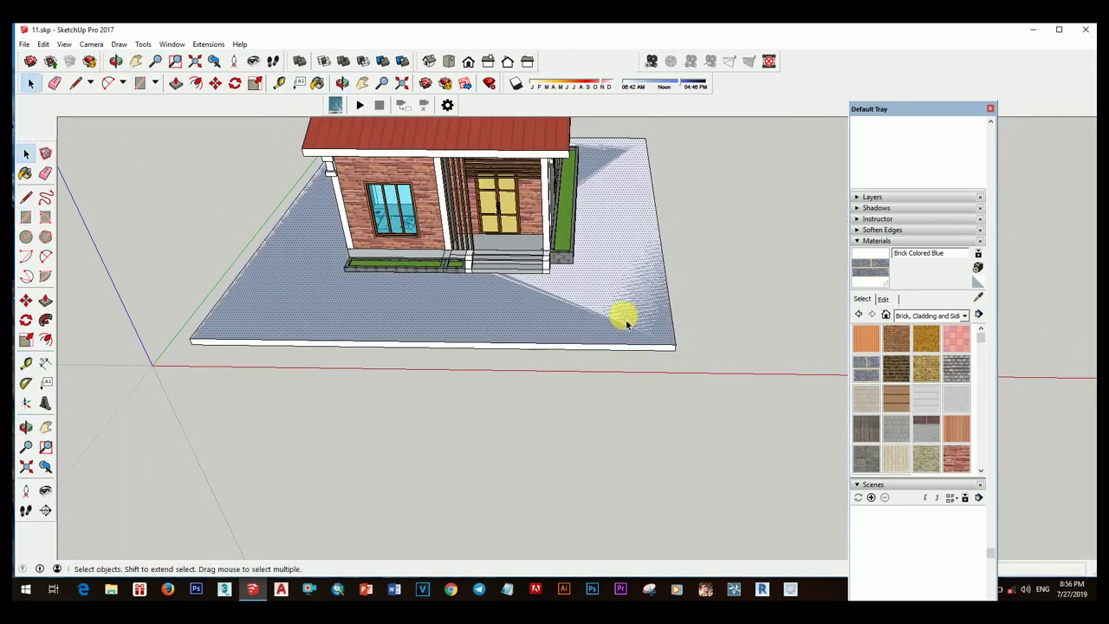
{"action": "key", "text": "space"}
{"action": "scroll", "coordinate": [667, 322], "scroll_direction": "up", "scroll_amount": 3}
{"action": "key", "text": "p"}
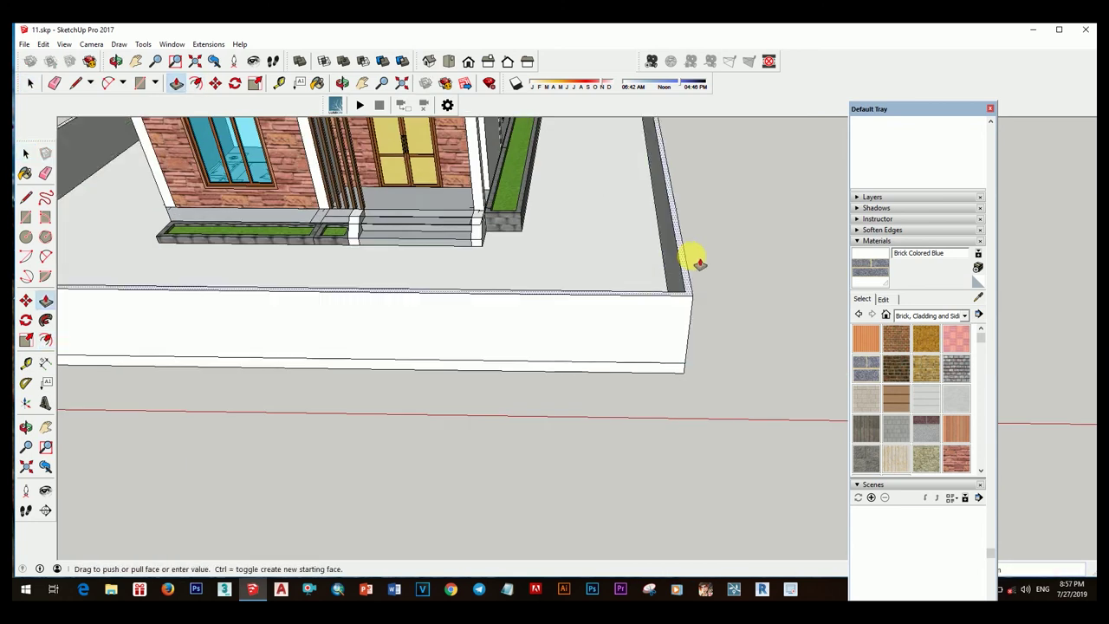
{"action": "scroll", "coordinate": [676, 286], "scroll_direction": "down", "scroll_amount": 3}
{"action": "mouse_move", "coordinate": [636, 315]}
{"action": "middle_mouse_down"}
{"action": "mouse_move", "coordinate": [549, 314]}
{"action": "mouse_move", "coordinate": [638, 322]}
{"action": "mouse_move", "coordinate": [458, 352]}
{"action": "mouse_move", "coordinate": [506, 344]}
{"action": "middle_mouse_up"}
{"action": "scroll", "coordinate": [638, 321], "scroll_direction": "up", "scroll_amount": 3}
- Draw a wall-footprint rectangle along the slab edge and push/pull it up into a wall
{"action": "key", "text": "r"}
{"action": "left_click", "coordinate": [395, 299]}
{"action": "left_click", "coordinate": [606, 368]}
{"action": "key", "text": "space"}
{"action": "key", "text": "p"}
{"action": "scroll", "coordinate": [508, 346], "scroll_direction": "down", "scroll_amount": 2}
{"action": "scroll", "coordinate": [502, 314], "scroll_direction": "up", "scroll_amount": 5}
- Orbit from a high view of the walled yard down to a low front view
{"action": "key", "text": "space"}
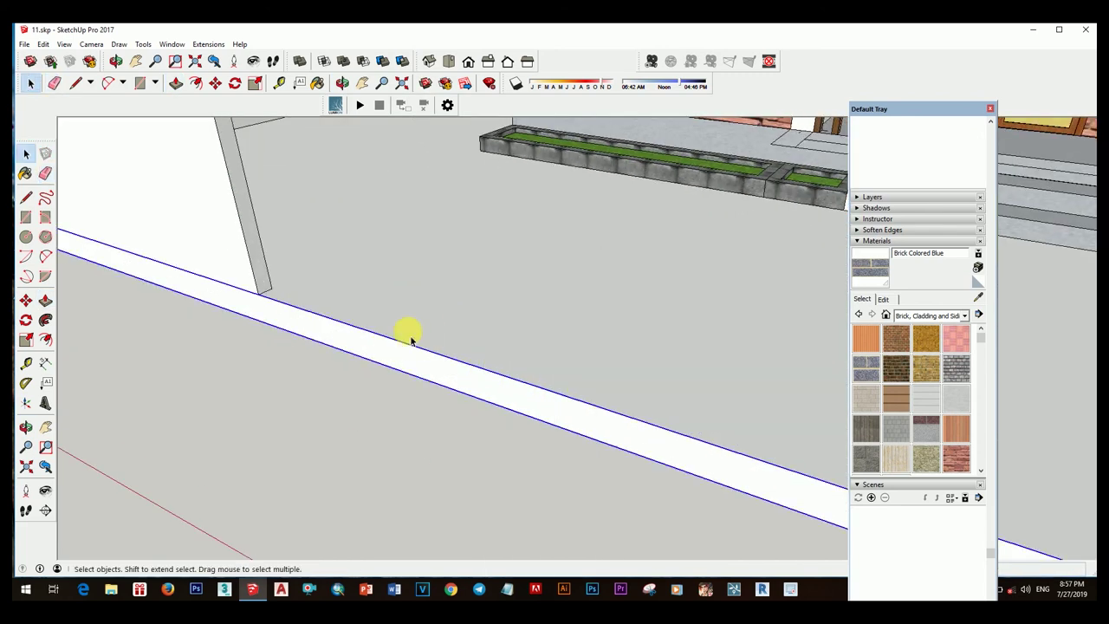
{"action": "scroll", "coordinate": [408, 330], "scroll_direction": "down", "scroll_amount": 8}
{"action": "mouse_move", "coordinate": [408, 329]}
{"action": "middle_mouse_down"}
{"action": "mouse_move", "coordinate": [598, 325]}
{"action": "mouse_move", "coordinate": [663, 413]}
{"action": "mouse_move", "coordinate": [604, 413]}
{"action": "middle_mouse_up"}
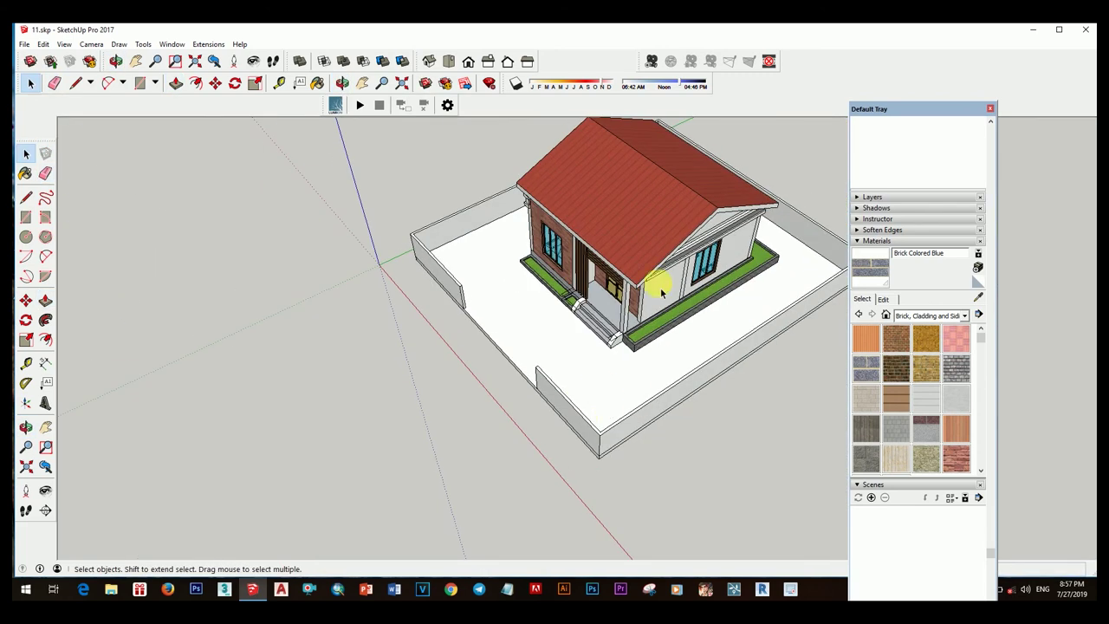
{"action": "mouse_move", "coordinate": [661, 294]}
{"action": "middle_mouse_down"}
{"action": "mouse_move", "coordinate": [681, 297]}
{"action": "mouse_move", "coordinate": [649, 248]}
{"action": "mouse_move", "coordinate": [583, 339]}
{"action": "mouse_move", "coordinate": [653, 389]}
{"action": "middle_mouse_up"}
{"action": "scroll", "coordinate": [607, 254], "scroll_direction": "up", "scroll_amount": 3}
{"action": "scroll", "coordinate": [606, 255], "scroll_direction": "up", "scroll_amount": 2}
{"action": "scroll", "coordinate": [653, 389], "scroll_direction": "down", "scroll_amount": 4}
- Browse to the Landscaping/Fencing materials and paint the walls with Fencing Lattice Natural
{"action": "left_click", "coordinate": [763, 372]}
{"action": "left_click", "coordinate": [964, 316]}
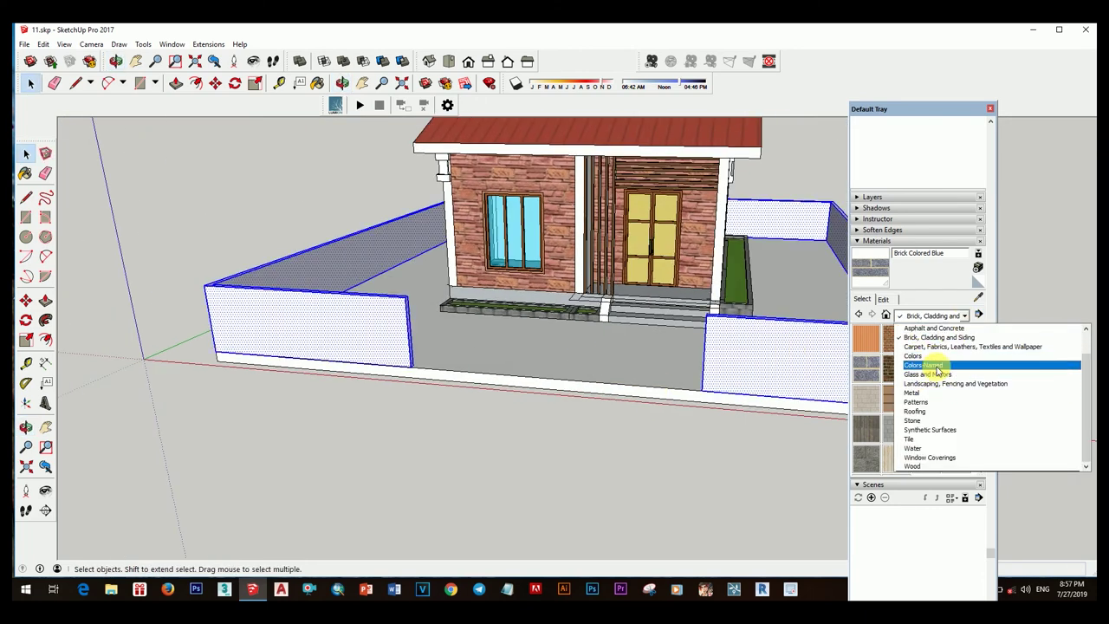
{"action": "left_click", "coordinate": [931, 410]}
{"action": "left_click", "coordinate": [964, 315]}
{"action": "left_click", "coordinate": [916, 402]}
{"action": "left_click", "coordinate": [964, 315]}
{"action": "left_click", "coordinate": [962, 317]}
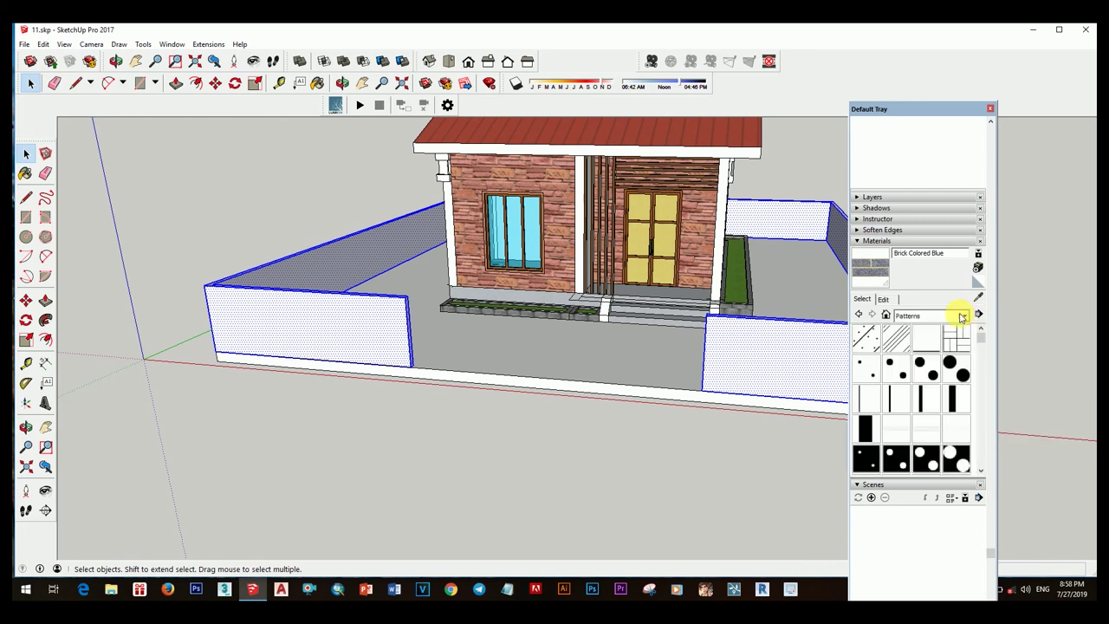
{"action": "left_click", "coordinate": [961, 317]}
{"action": "left_click", "coordinate": [946, 430]}
{"action": "left_click", "coordinate": [963, 315]}
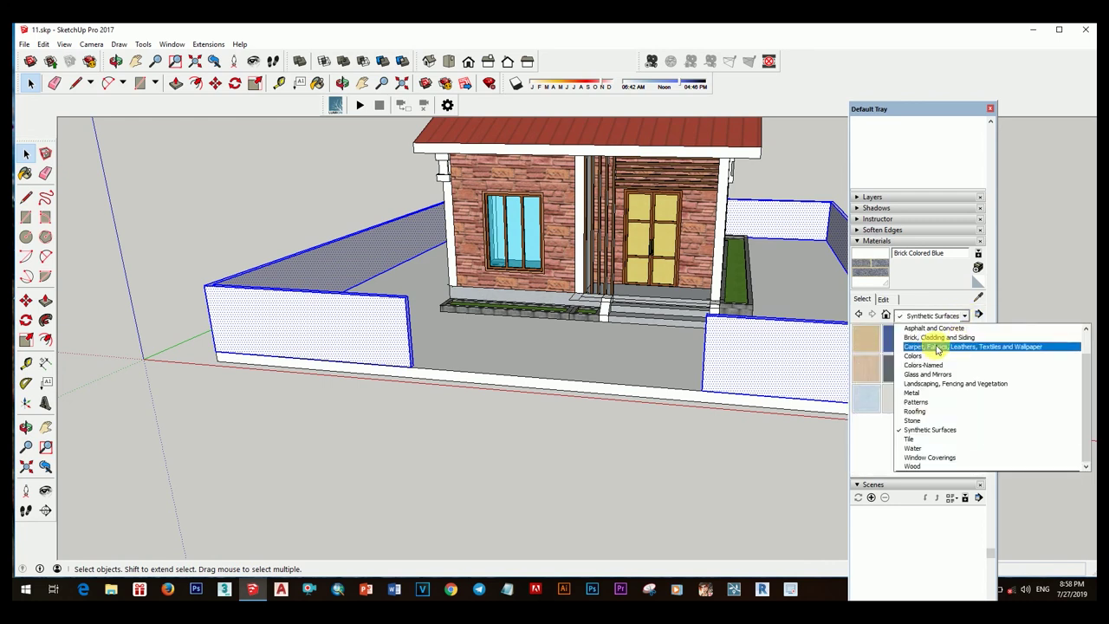
{"action": "left_click", "coordinate": [940, 384]}
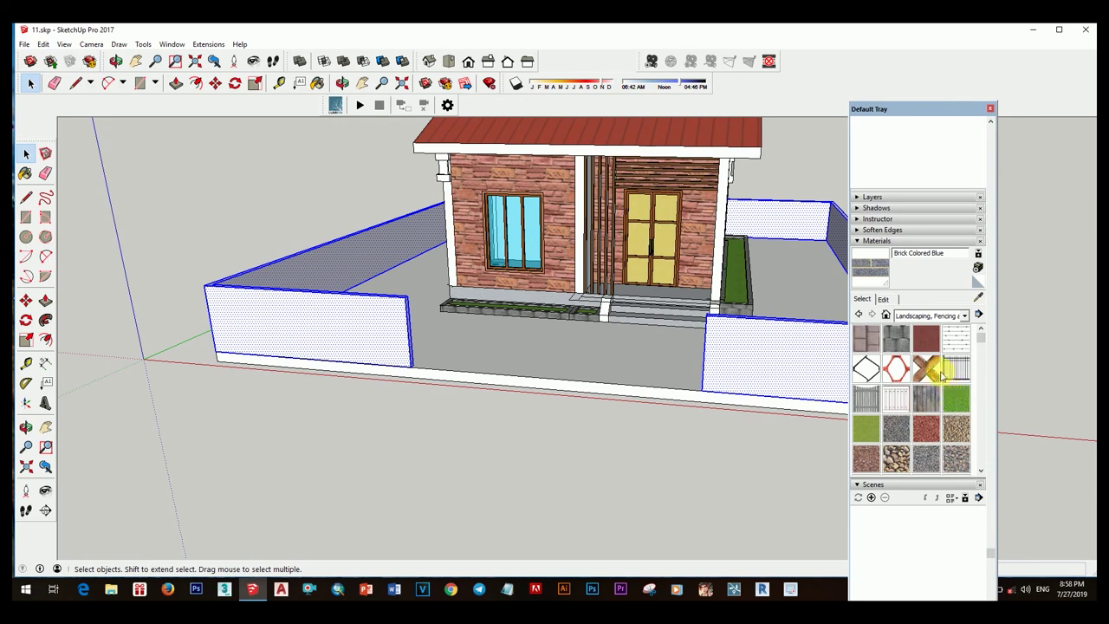
{"action": "left_click", "coordinate": [926, 369]}
{"action": "left_click", "coordinate": [762, 355]}
- Try black metal railing and plain white on the walls, undoing the last change
{"action": "scroll", "coordinate": [764, 381], "scroll_direction": "up", "scroll_amount": 3}
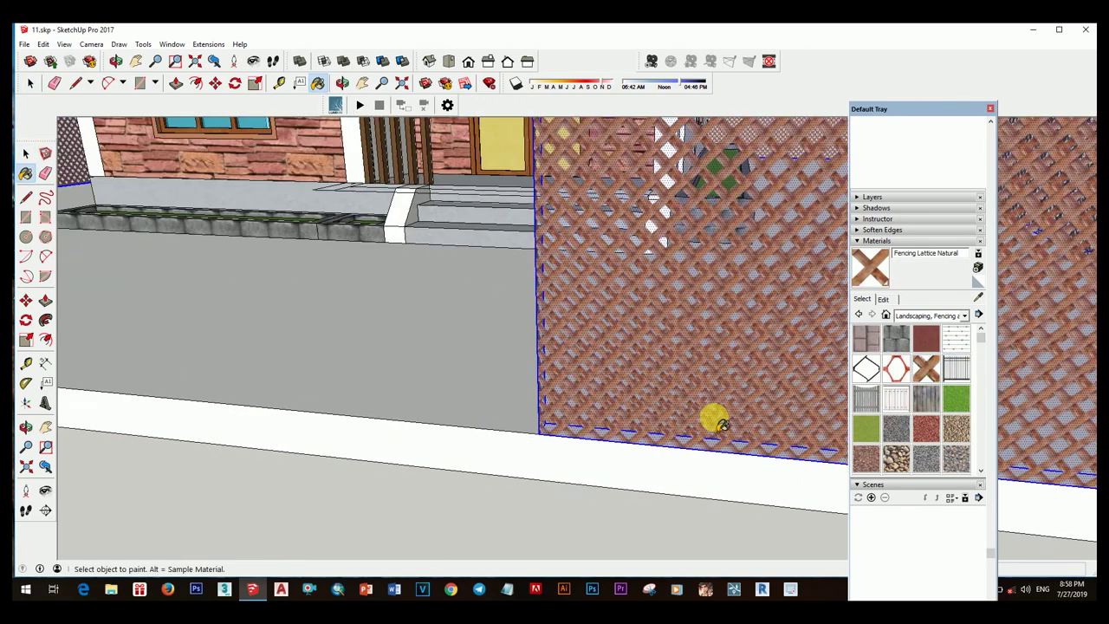
{"action": "mouse_move", "coordinate": [713, 421]}
{"action": "middle_mouse_down"}
{"action": "mouse_move", "coordinate": [589, 364]}
{"action": "mouse_move", "coordinate": [839, 438]}
{"action": "middle_mouse_up"}
{"action": "mouse_move", "coordinate": [832, 364]}
{"action": "middle_mouse_down"}
{"action": "mouse_move", "coordinate": [734, 328]}
{"action": "mouse_move", "coordinate": [784, 373]}
{"action": "middle_mouse_up"}
{"action": "left_click", "coordinate": [734, 329]}
{"action": "left_click", "coordinate": [784, 373], "text": "alt"}
{"action": "left_click", "coordinate": [756, 379], "text": "ctrl"}
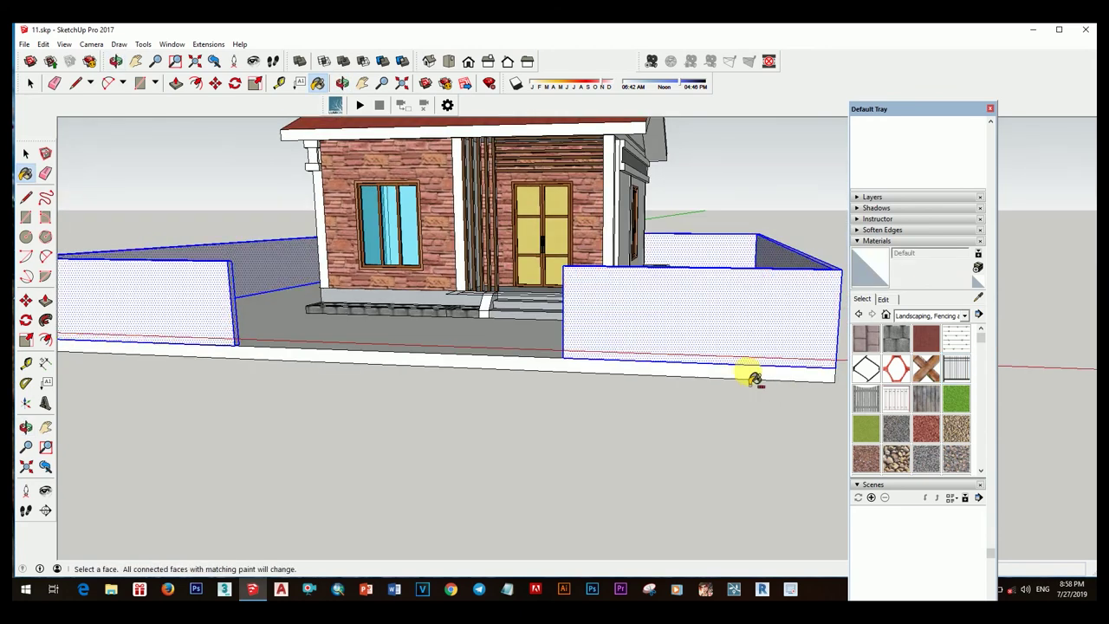
{"action": "key", "text": "ctrl+z"}
- Paint the boundary walls with the Pavers Modular Brick material
{"action": "scroll", "coordinate": [719, 338], "scroll_direction": "down", "scroll_amount": 2}
{"action": "middle_click_drag", "start_coordinate": [700, 351], "coordinate": [613, 396]}
{"action": "left_click", "coordinate": [613, 395]}
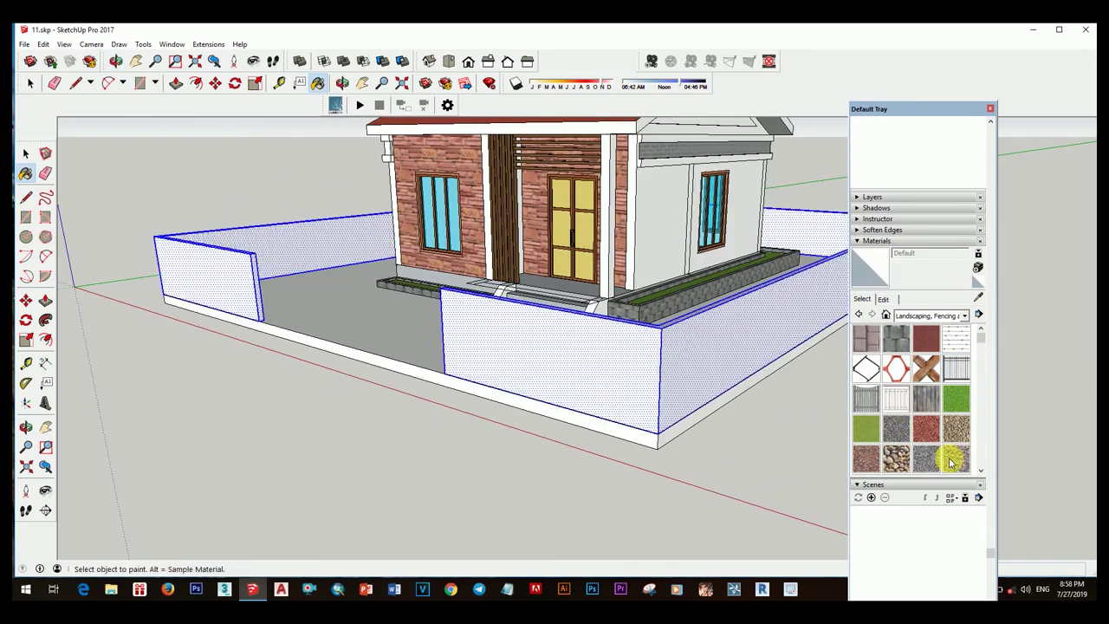
{"action": "scroll", "coordinate": [915, 410], "scroll_direction": "down", "scroll_amount": 2}
{"action": "scroll", "coordinate": [915, 410], "scroll_direction": "down", "scroll_amount": 2}
{"action": "scroll", "coordinate": [935, 421], "scroll_direction": "down", "scroll_amount": 2}
{"action": "left_click", "coordinate": [935, 421]}
{"action": "left_click", "coordinate": [673, 367]}
- Repaint the fence with old wood fencing, then with metal railing
{"action": "mouse_move", "coordinate": [673, 366]}
{"action": "middle_mouse_down"}
{"action": "mouse_move", "coordinate": [754, 342]}
{"action": "mouse_move", "coordinate": [779, 364]}
{"action": "middle_mouse_up"}
{"action": "scroll", "coordinate": [970, 425], "scroll_direction": "up", "scroll_amount": 2}
{"action": "scroll", "coordinate": [959, 401], "scroll_direction": "up", "scroll_amount": 2}
{"action": "scroll", "coordinate": [955, 442], "scroll_direction": "up", "scroll_amount": 2}
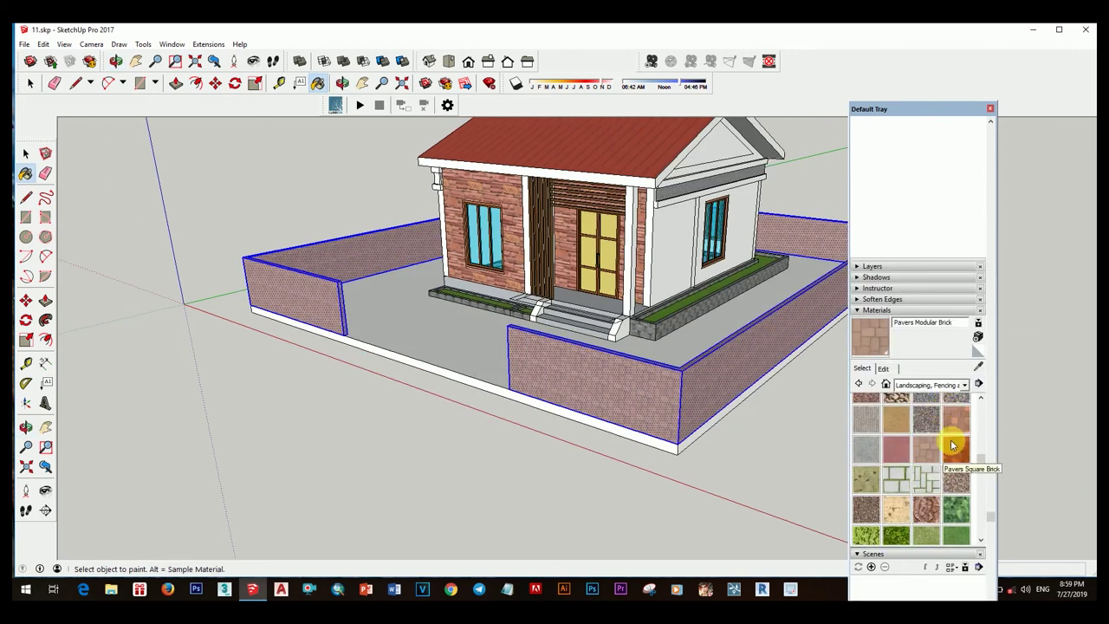
{"action": "scroll", "coordinate": [945, 459], "scroll_direction": "up", "scroll_amount": 2}
{"action": "left_click", "coordinate": [667, 397]}
{"action": "scroll", "coordinate": [903, 463], "scroll_direction": "up", "scroll_amount": 2}
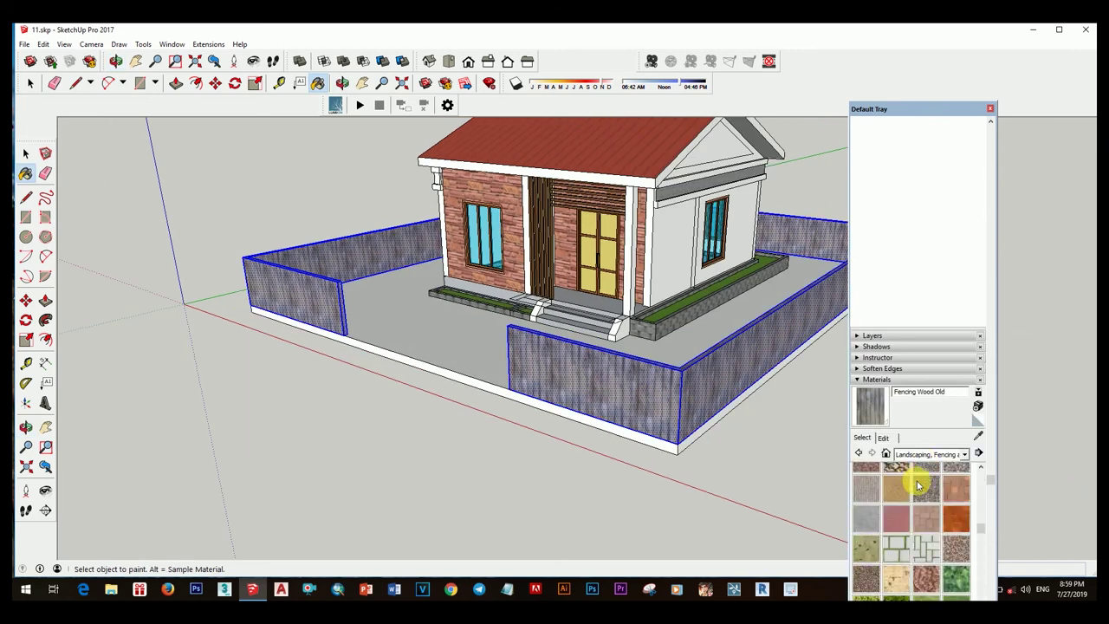
{"action": "left_click", "coordinate": [896, 537]}
{"action": "left_click", "coordinate": [673, 444]}
- Repaint the fence with the concave picket fencing material
{"action": "scroll", "coordinate": [732, 422], "scroll_direction": "up", "scroll_amount": 5}
{"action": "scroll", "coordinate": [791, 392], "scroll_direction": "down", "scroll_amount": 3}
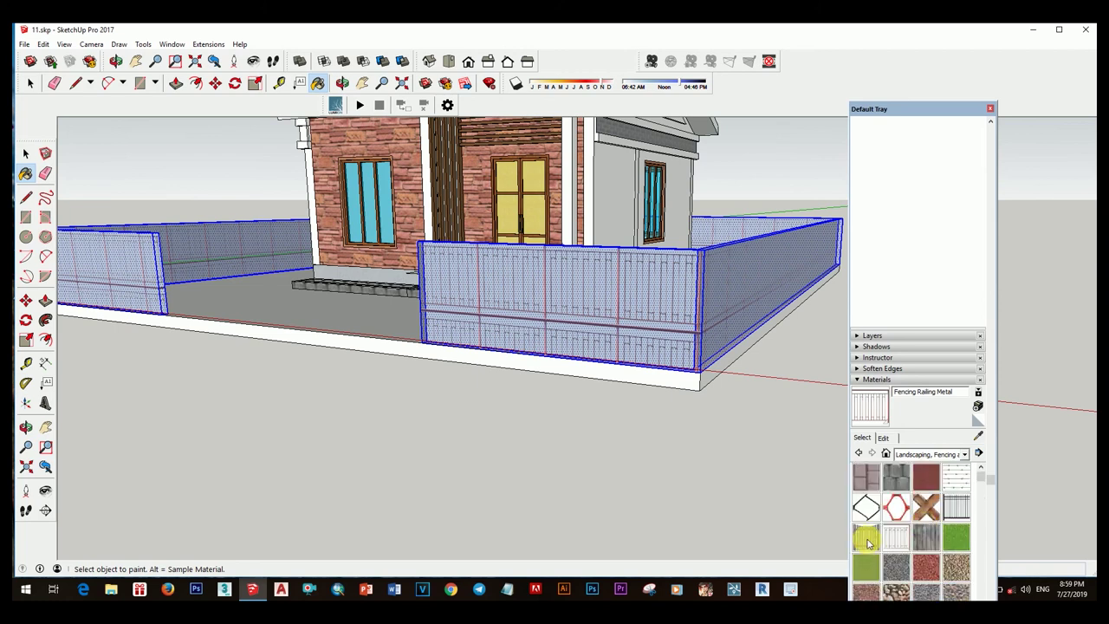
{"action": "left_click", "coordinate": [867, 541]}
{"action": "left_click", "coordinate": [667, 353]}
{"action": "mouse_move", "coordinate": [667, 354]}
{"action": "middle_mouse_down"}
{"action": "mouse_move", "coordinate": [792, 364]}
{"action": "mouse_move", "coordinate": [693, 309]}
{"action": "middle_mouse_up"}
- Paint the fence with Wood Fence with Lattice, then pick the plain Wood Fence material
{"action": "scroll", "coordinate": [931, 544], "scroll_direction": "down", "scroll_amount": 2}
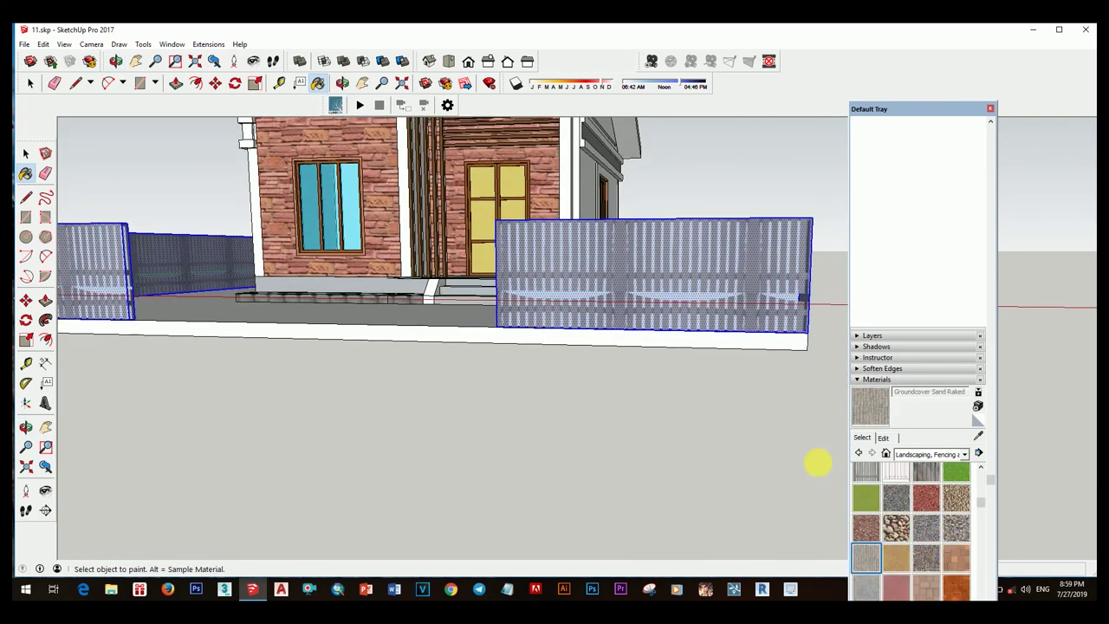
{"action": "scroll", "coordinate": [953, 520], "scroll_direction": "up", "scroll_amount": 2}
{"action": "scroll", "coordinate": [979, 529], "scroll_direction": "down", "scroll_amount": 2}
{"action": "scroll", "coordinate": [981, 535], "scroll_direction": "down", "scroll_amount": 2}
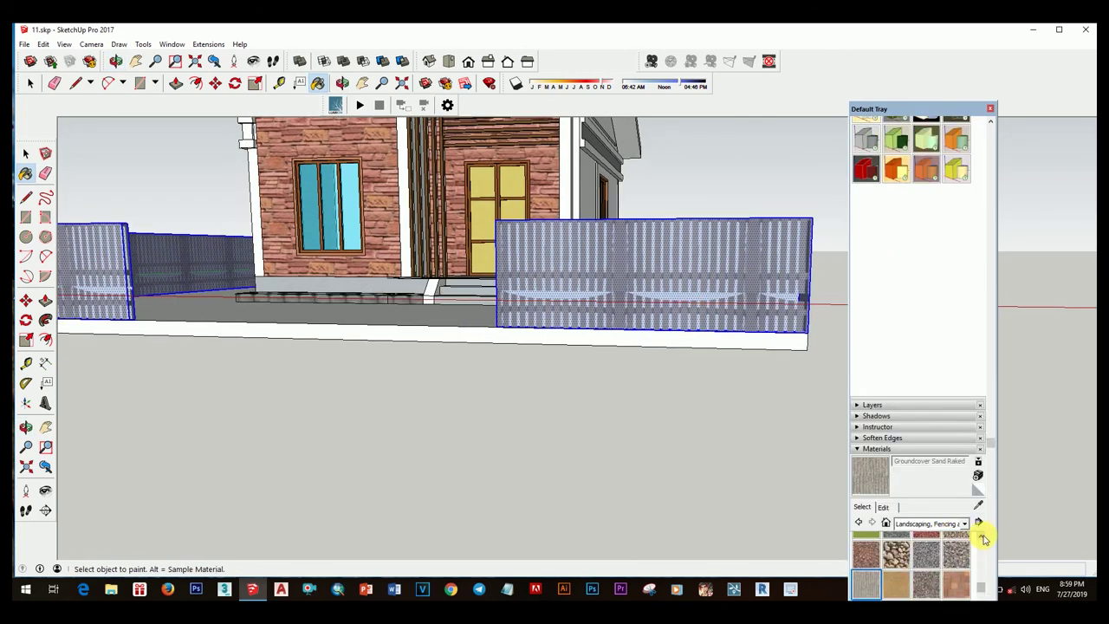
{"action": "scroll", "coordinate": [981, 536], "scroll_direction": "down", "scroll_amount": 2}
{"action": "scroll", "coordinate": [977, 557], "scroll_direction": "down", "scroll_amount": 2}
{"action": "left_click", "coordinate": [865, 547]}
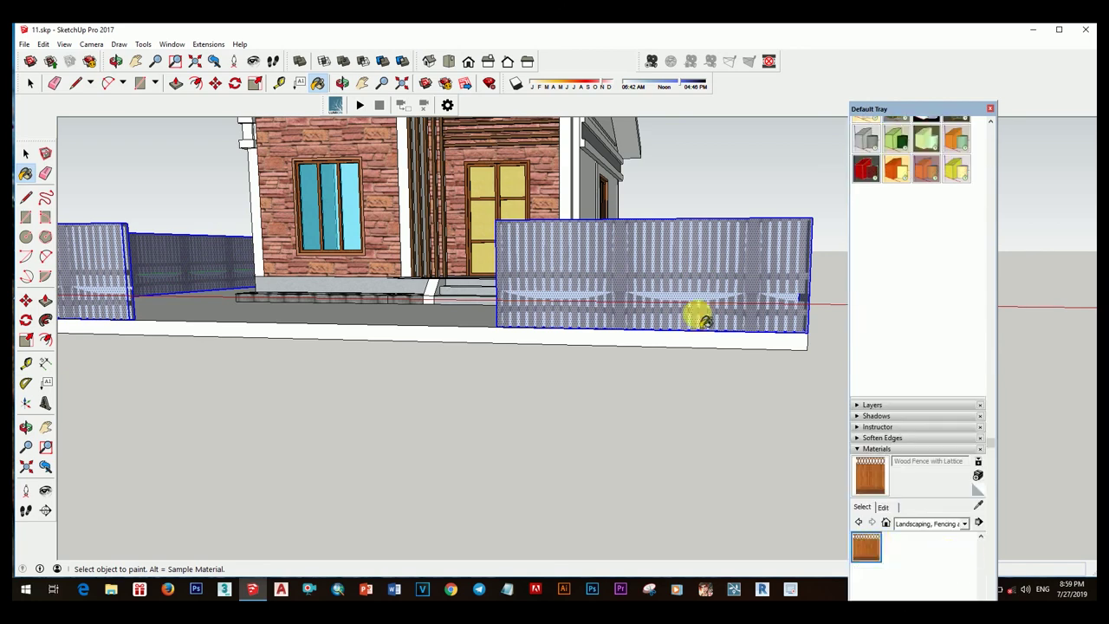
{"action": "left_click", "coordinate": [706, 320]}
{"action": "mouse_move", "coordinate": [706, 321]}
{"action": "middle_mouse_down"}
{"action": "mouse_move", "coordinate": [718, 384]}
{"action": "mouse_move", "coordinate": [557, 371]}
{"action": "mouse_move", "coordinate": [658, 381]}
{"action": "middle_mouse_up"}
{"action": "scroll", "coordinate": [983, 538], "scroll_direction": "up", "scroll_amount": 3}
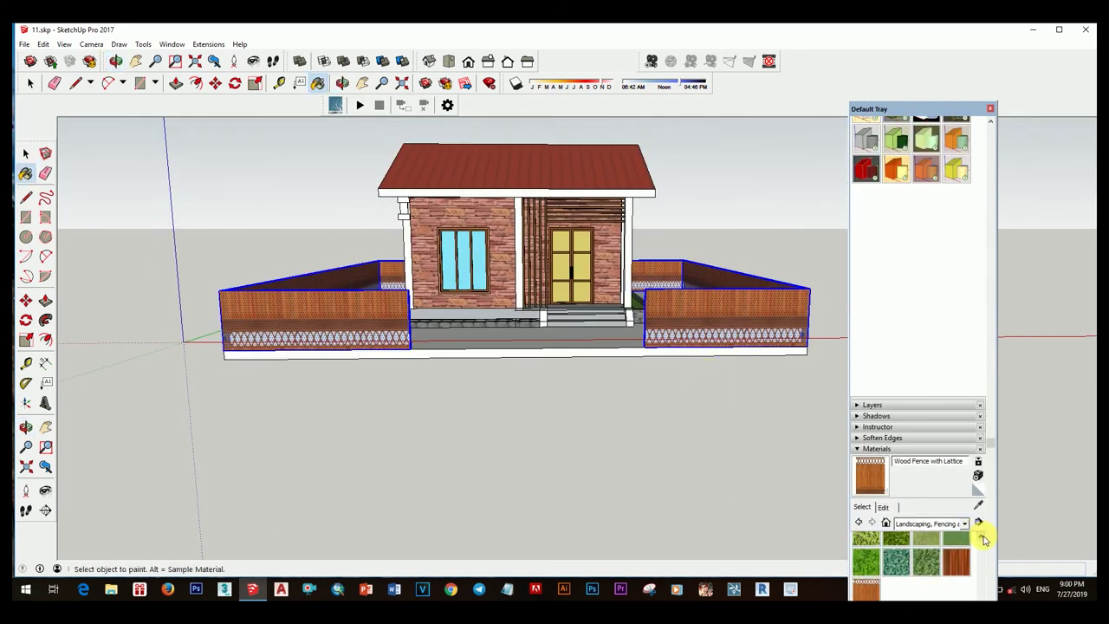
{"action": "left_click", "coordinate": [775, 396], "text": "alt"}
{"action": "mouse_move", "coordinate": [775, 396]}
{"action": "middle_mouse_down"}
{"action": "mouse_move", "coordinate": [774, 353]}
{"action": "mouse_move", "coordinate": [483, 389]}
{"action": "middle_mouse_up"}
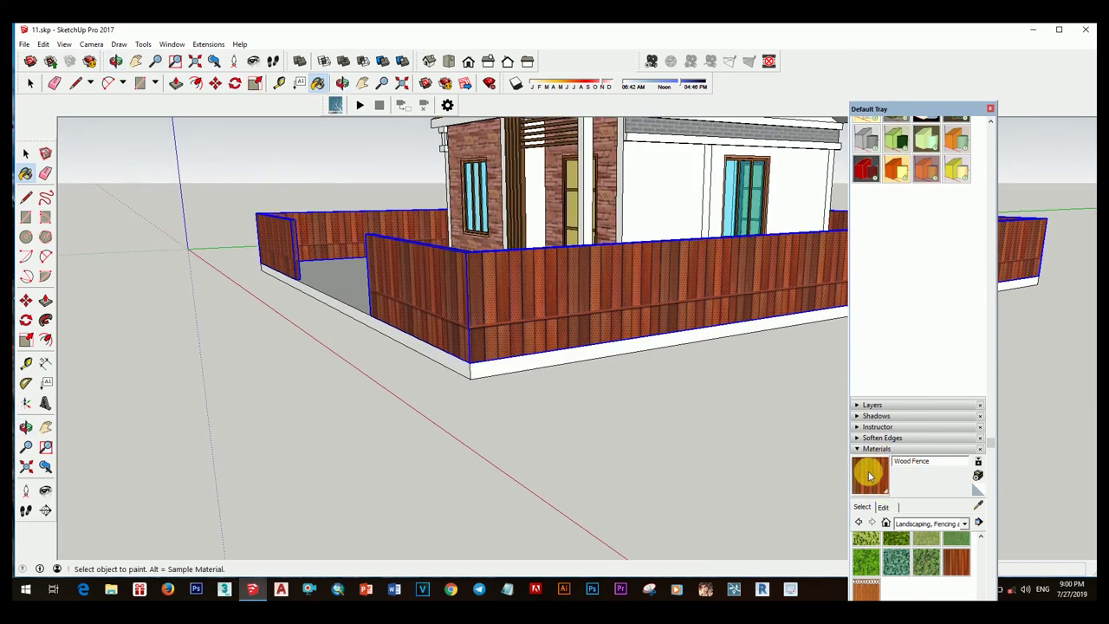
- Edit the Wood Fence material, shifting its hue and resetting the texture colouring
{"action": "left_click", "coordinate": [883, 506]}
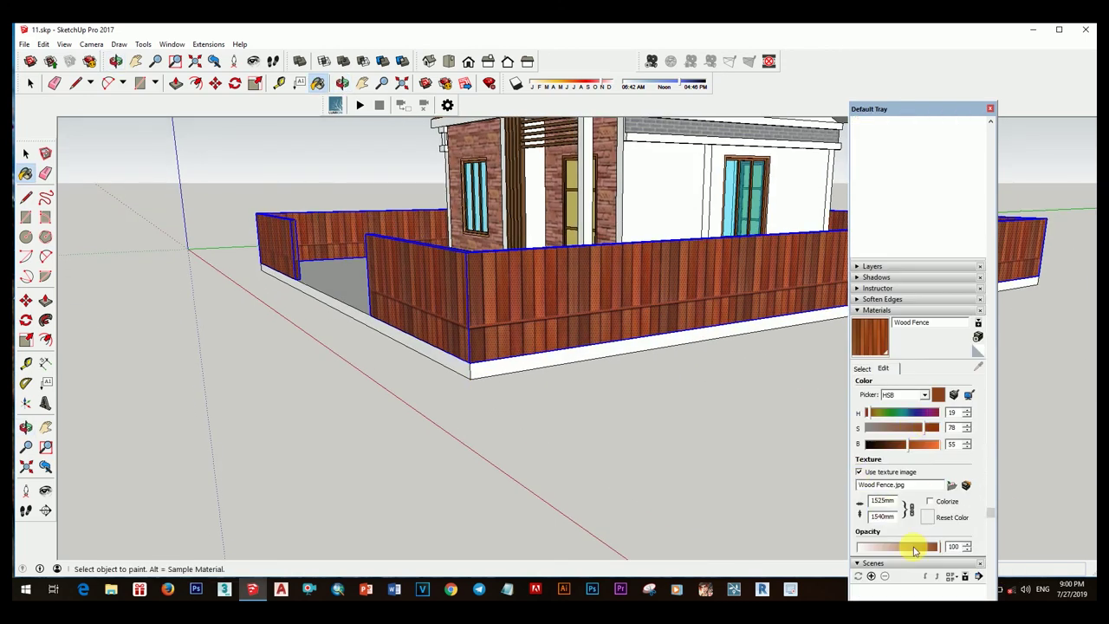
{"action": "left_click_drag", "start_coordinate": [882, 273], "coordinate": [873, 277]}
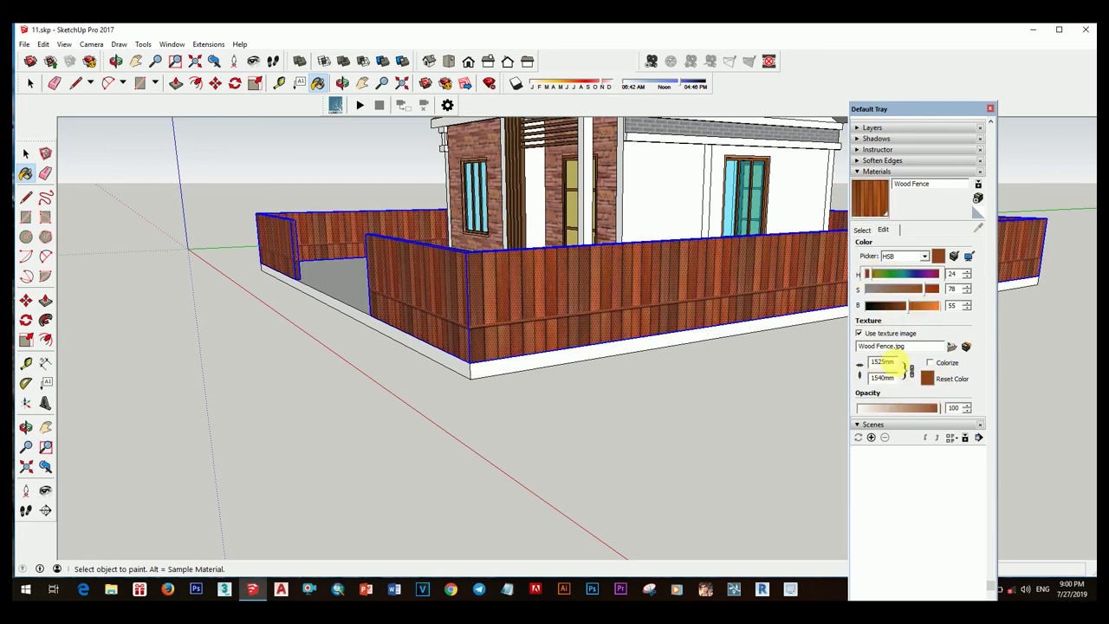
{"action": "left_click", "coordinate": [965, 379]}
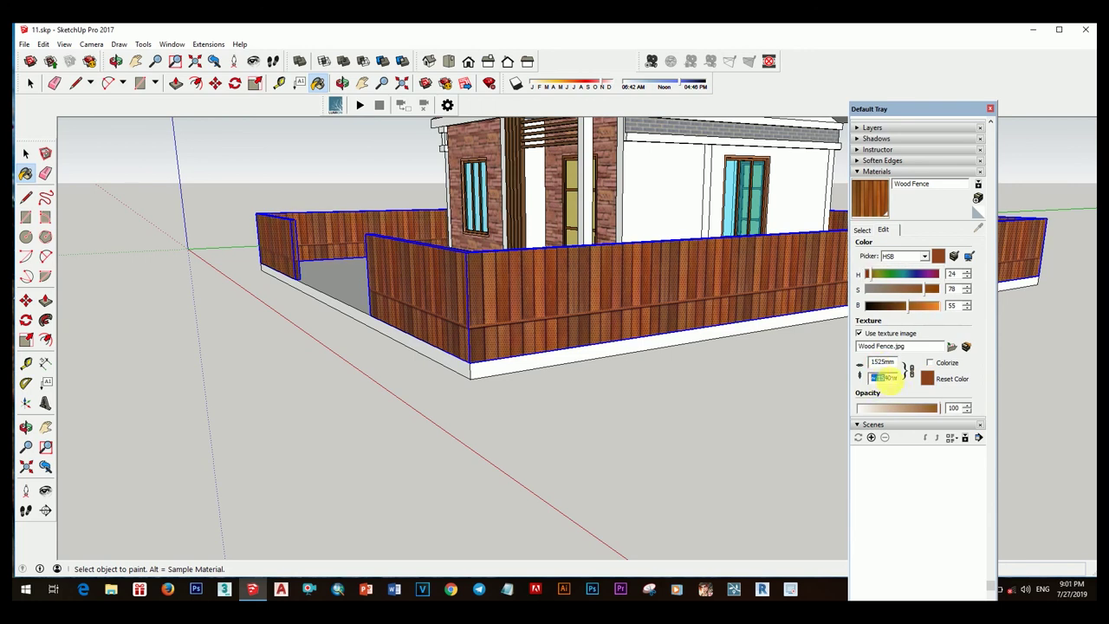
- Try Wood Fence texture sizes of 2000, 5000, 5, 1500, 2000 and 2 mm
{"action": "type", "text": "2000"}
{"action": "key", "text": "Return"}
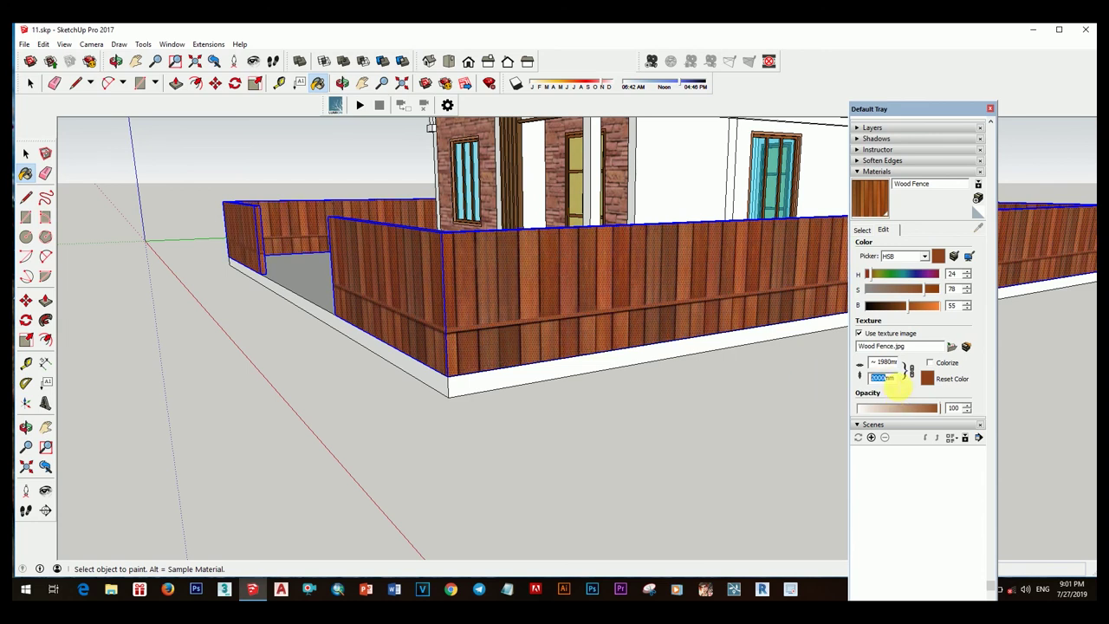
{"action": "type", "text": "5000"}
{"action": "key", "text": "Return"}
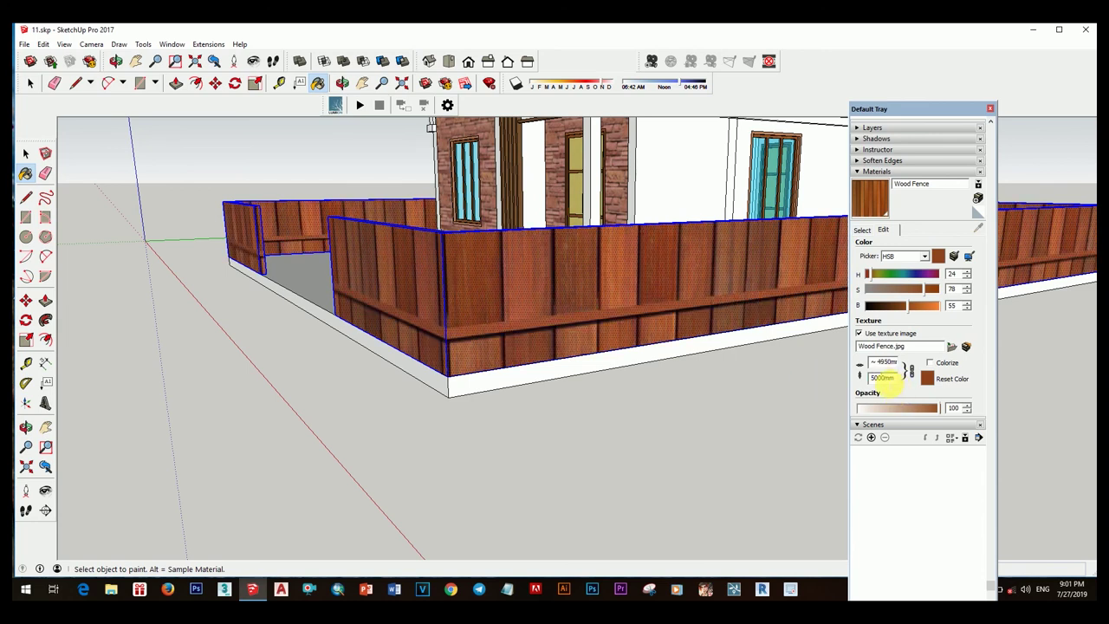
{"action": "type", "text": "5"}
{"action": "key", "text": "Return"}
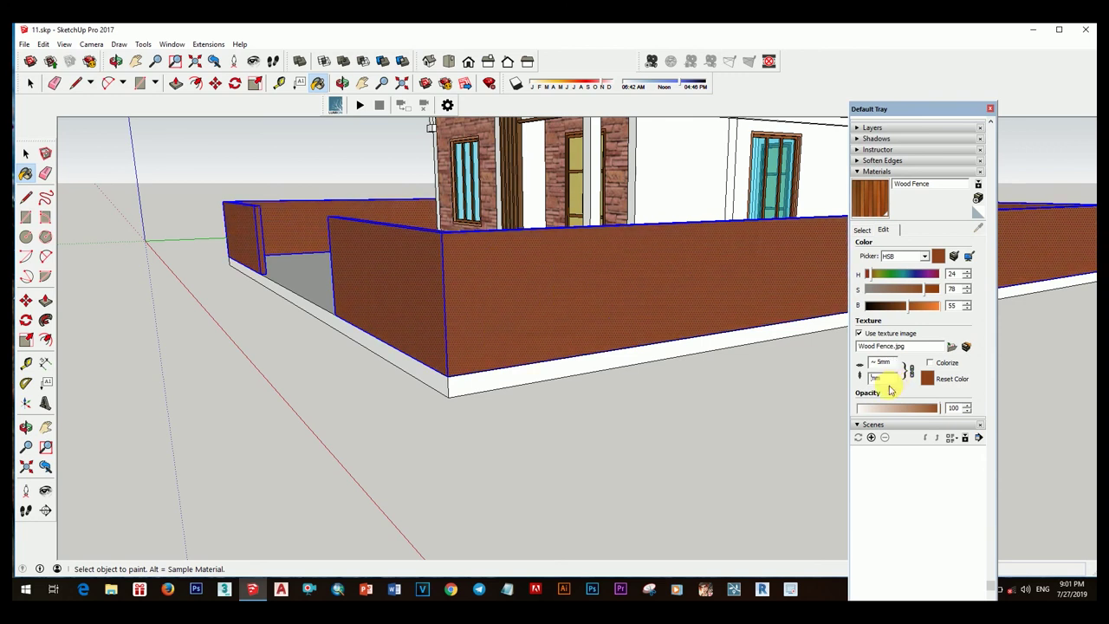
{"action": "type", "text": "1500"}
{"action": "key", "text": "Return"}
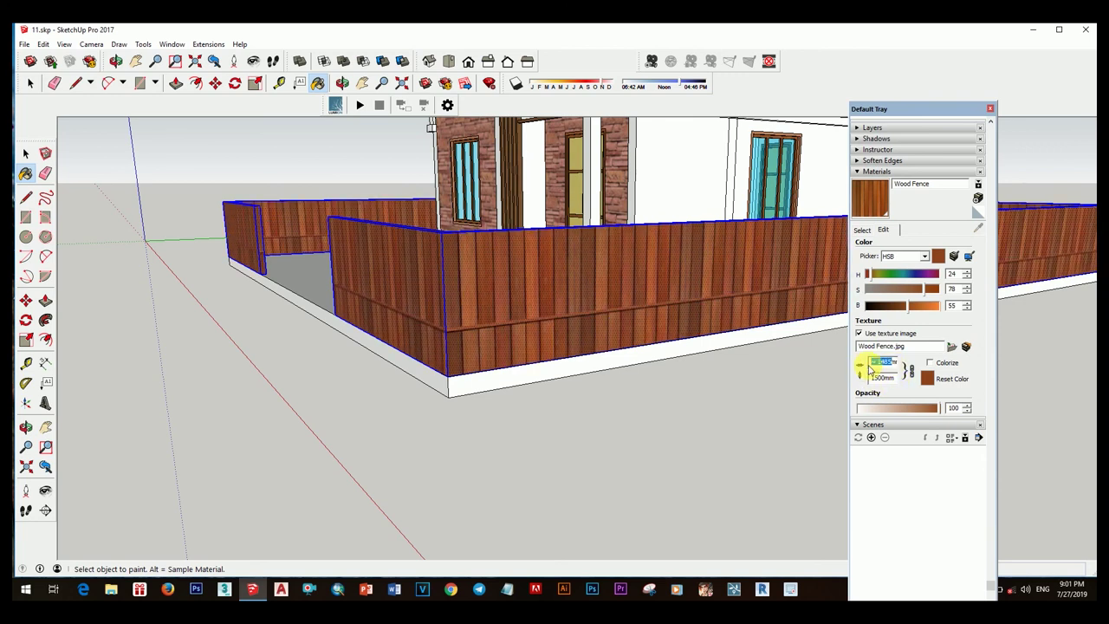
{"action": "type", "text": "2000"}
{"action": "key", "text": "Return"}
{"action": "type", "text": "2"}
{"action": "key", "text": "Return"}
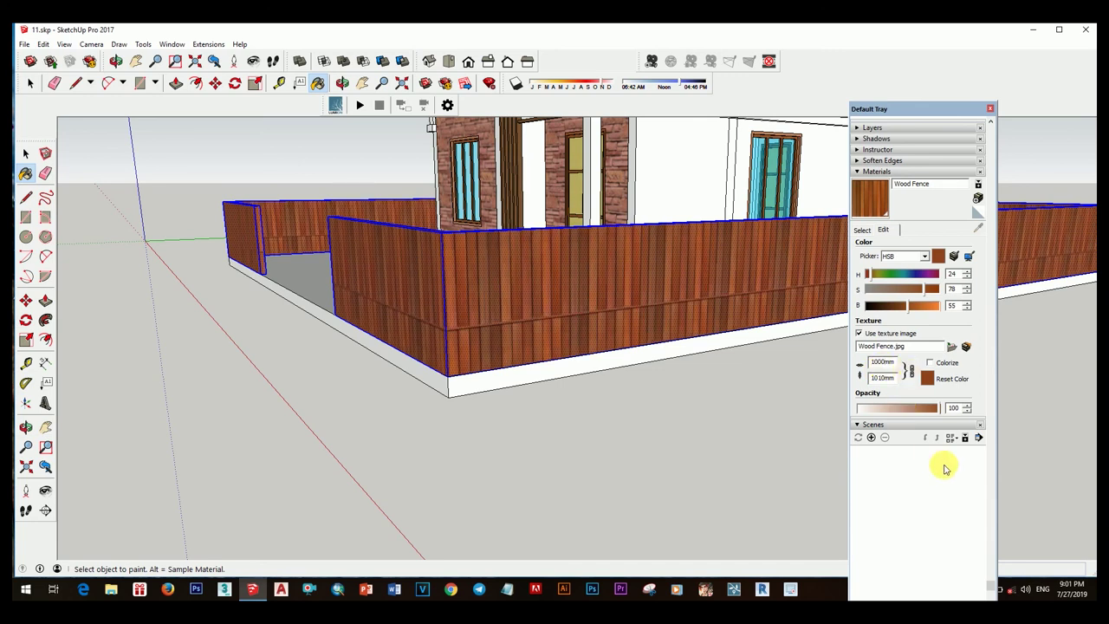
- Leave the material editor and return to browsing the material library
{"action": "scroll", "coordinate": [901, 431], "scroll_direction": "up", "scroll_amount": 3}
{"action": "scroll", "coordinate": [854, 344], "scroll_direction": "up", "scroll_amount": 2}
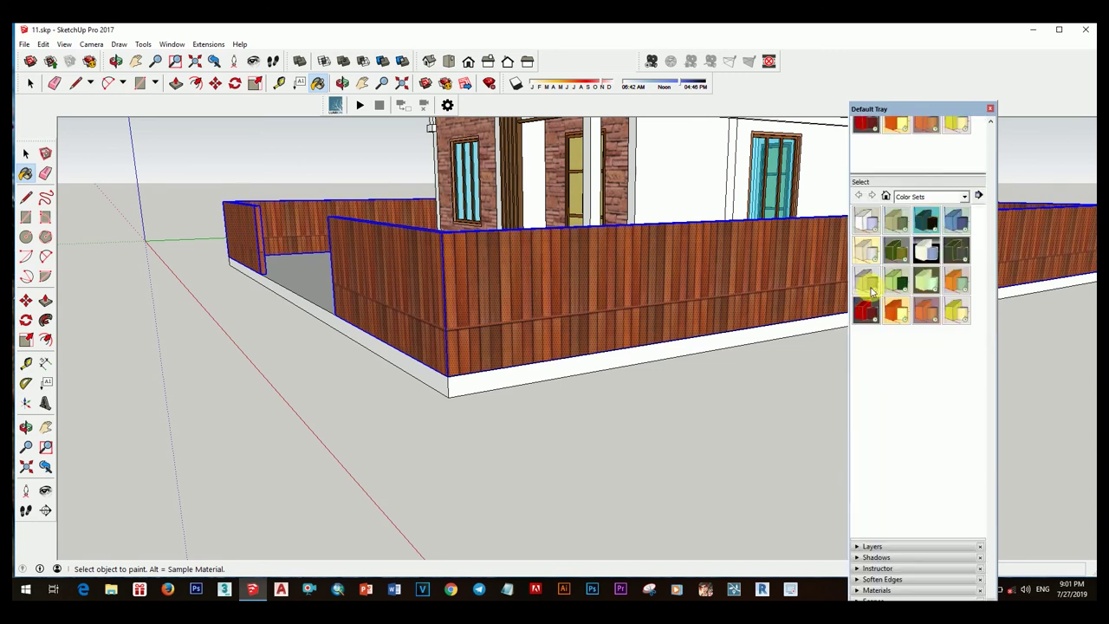
{"action": "scroll", "coordinate": [871, 219], "scroll_direction": "up", "scroll_amount": 2}
{"action": "scroll", "coordinate": [906, 208], "scroll_direction": "up", "scroll_amount": 2}
{"action": "scroll", "coordinate": [902, 184], "scroll_direction": "up", "scroll_amount": 2}
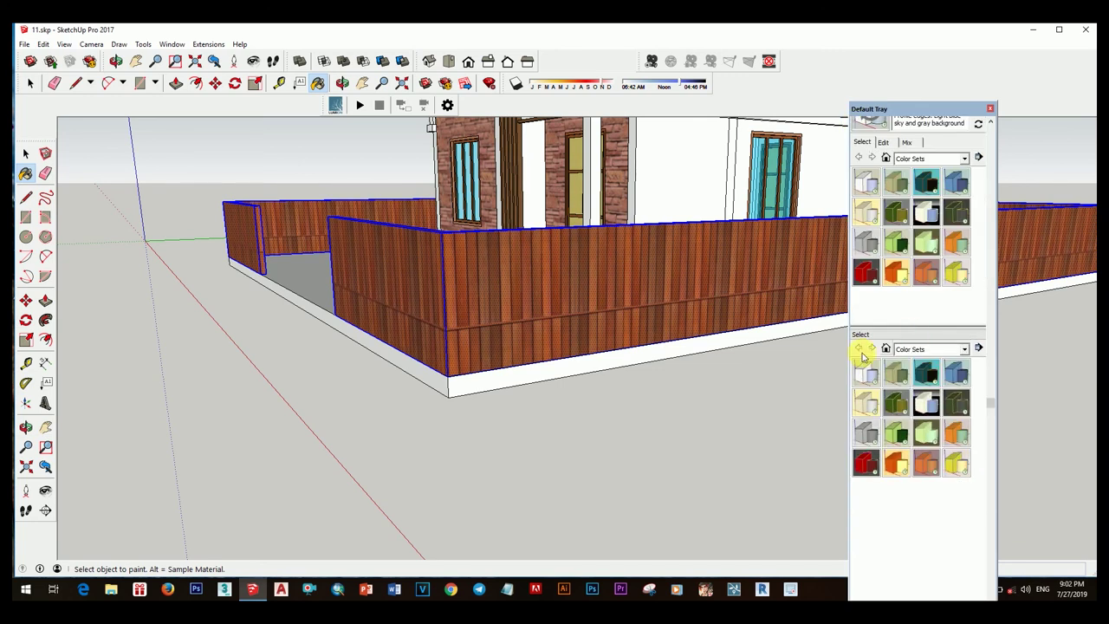
{"action": "left_click", "coordinate": [914, 190]}
{"action": "scroll", "coordinate": [938, 459], "scroll_direction": "down", "scroll_amount": 5}
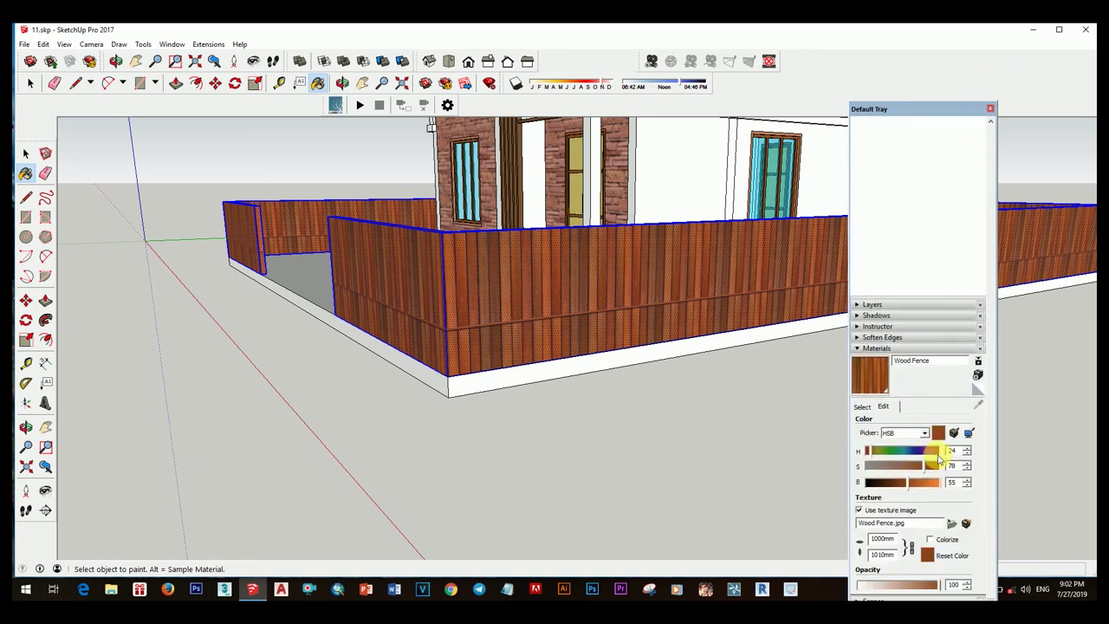
{"action": "left_click", "coordinate": [862, 406]}
- Try herringbone grass pavers and pea gravel on the fence, then repaint it with wood
{"action": "left_click", "coordinate": [931, 434]}
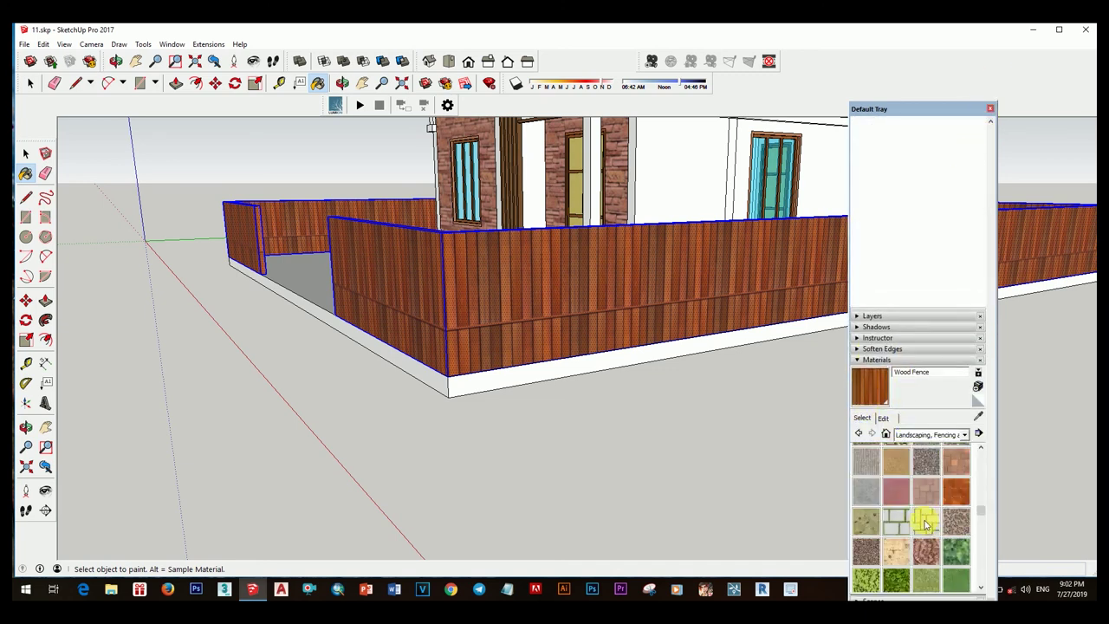
{"action": "left_click", "coordinate": [896, 519]}
{"action": "left_click", "coordinate": [572, 292]}
{"action": "middle_click_drag", "start_coordinate": [572, 292], "coordinate": [728, 299]}
{"action": "scroll", "coordinate": [693, 277], "scroll_direction": "up", "scroll_amount": 3}
{"action": "scroll", "coordinate": [658, 295], "scroll_direction": "up", "scroll_amount": 2}
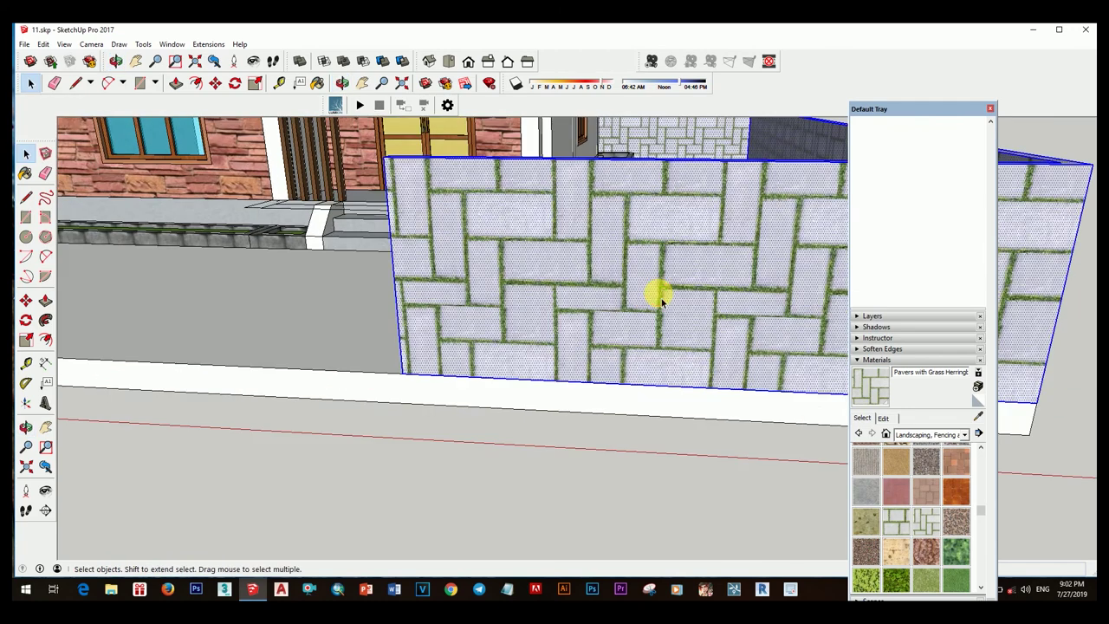
{"action": "left_click", "coordinate": [925, 520]}
{"action": "scroll", "coordinate": [943, 518], "scroll_direction": "up", "scroll_amount": 3}
{"action": "scroll", "coordinate": [943, 520], "scroll_direction": "down", "scroll_amount": 3}
{"action": "left_click", "coordinate": [957, 496]}
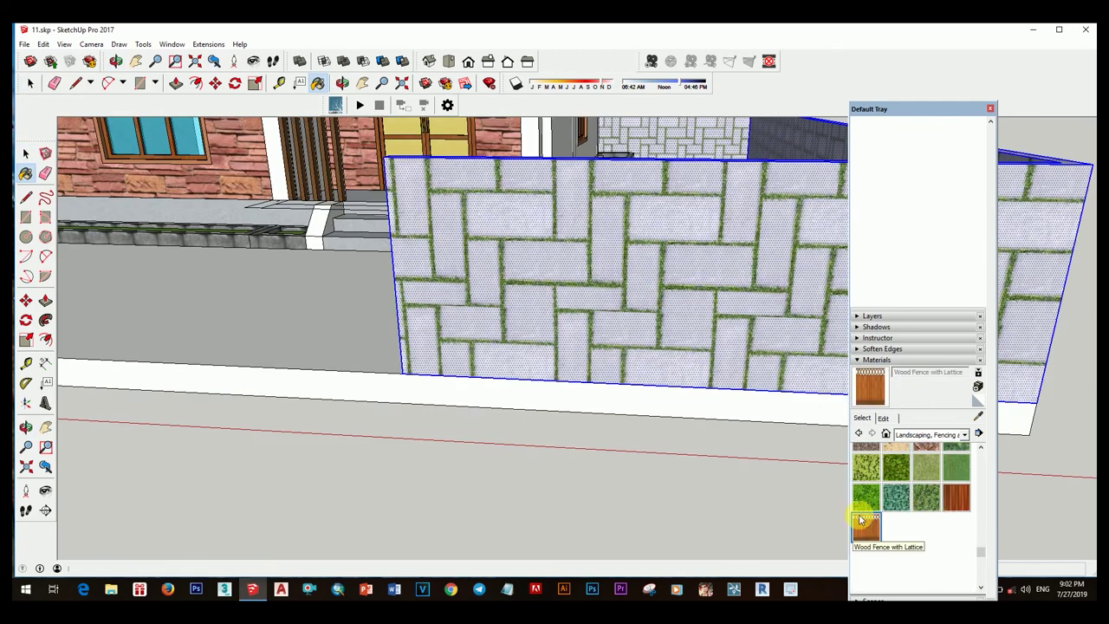
{"action": "left_click", "coordinate": [569, 235]}
{"action": "middle_click_drag", "start_coordinate": [569, 234], "coordinate": [775, 332]}
- Paint the fence walls with Rough Square Concrete Block from Brick, Cladding and Siding
{"action": "key", "text": "space"}
{"action": "scroll", "coordinate": [582, 310], "scroll_direction": "down", "scroll_amount": 5}
{"action": "scroll", "coordinate": [564, 378], "scroll_direction": "up", "scroll_amount": 2}
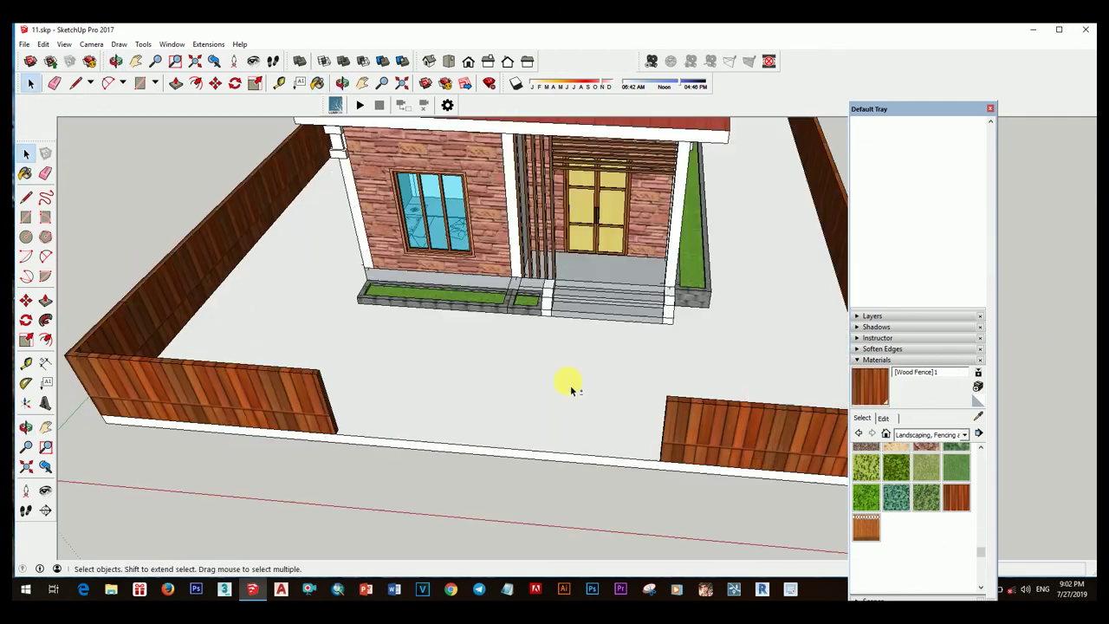
{"action": "mouse_move", "coordinate": [564, 378]}
{"action": "middle_mouse_down"}
{"action": "mouse_move", "coordinate": [595, 265]}
{"action": "mouse_move", "coordinate": [551, 319]}
{"action": "mouse_move", "coordinate": [607, 329]}
{"action": "middle_mouse_up"}
{"action": "scroll", "coordinate": [948, 508], "scroll_direction": "up", "scroll_amount": 3}
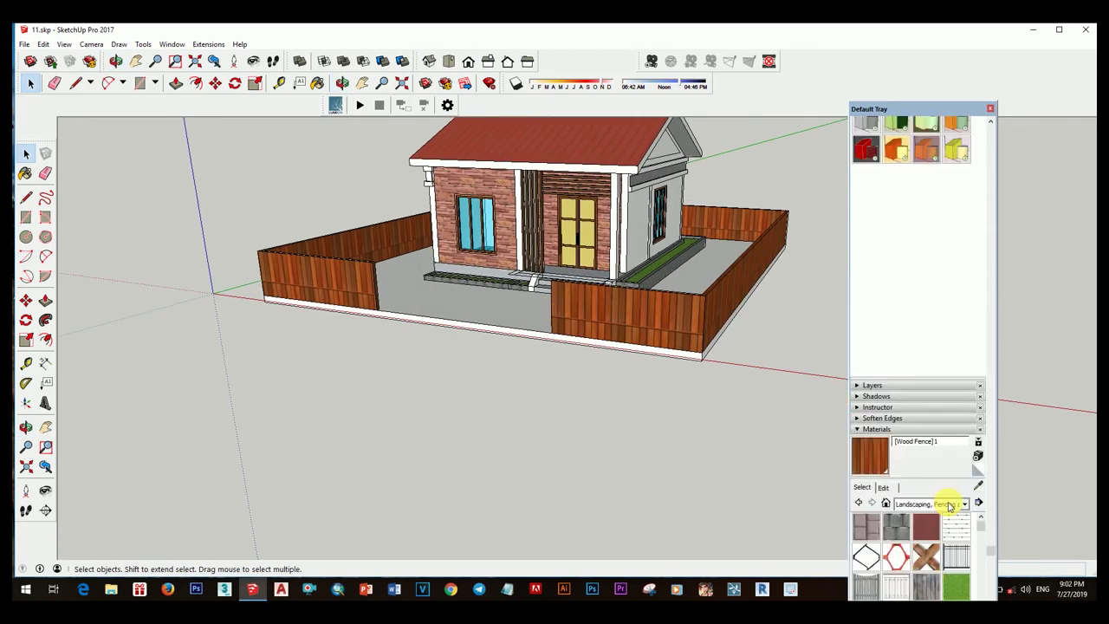
{"action": "left_click", "coordinate": [643, 310]}
{"action": "left_click", "coordinate": [932, 456]}
{"action": "scroll", "coordinate": [987, 381], "scroll_direction": "up", "scroll_amount": 3}
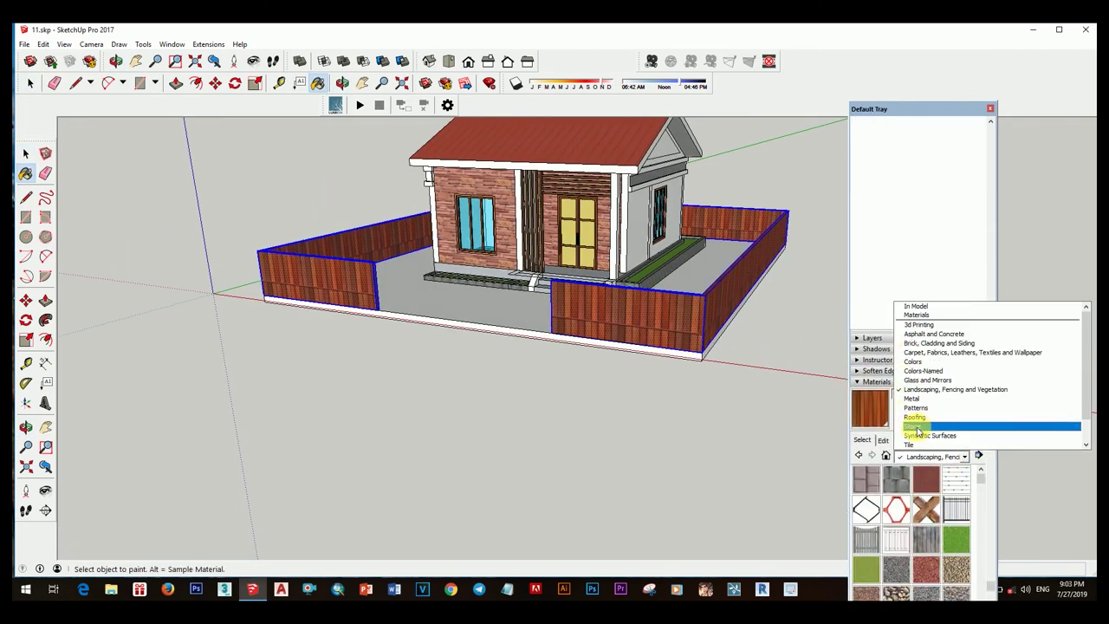
{"action": "left_click", "coordinate": [919, 425]}
{"action": "left_click", "coordinate": [931, 455]}
{"action": "left_click", "coordinate": [937, 315]}
{"action": "left_click", "coordinate": [870, 525]}
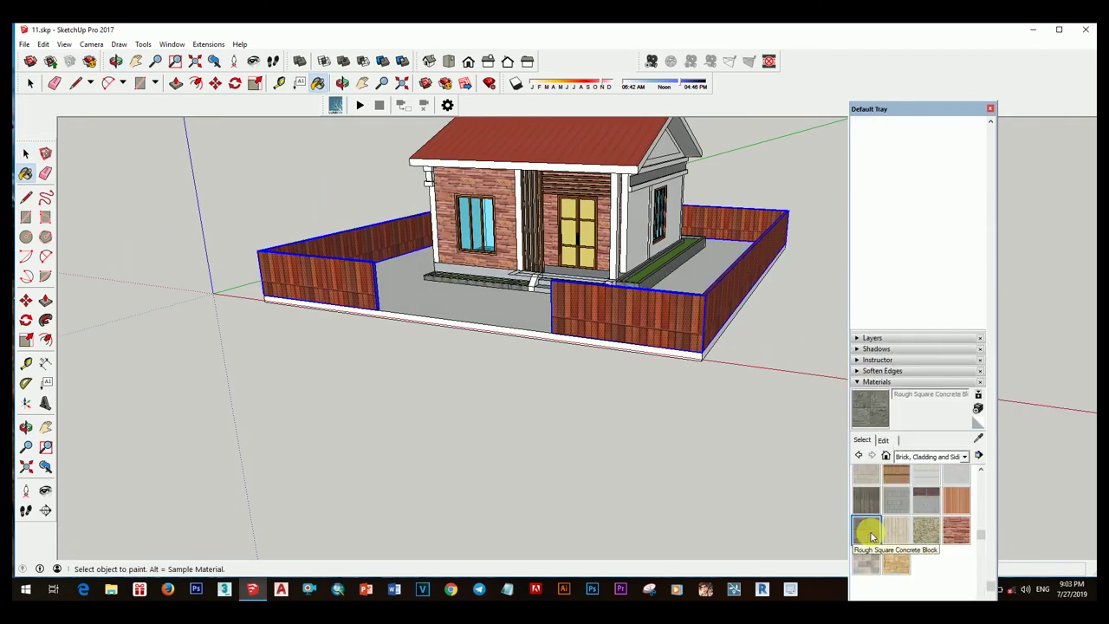
{"action": "left_click", "coordinate": [684, 342]}
- Try a brick cladding on the front fence, then undo it to keep concrete blocks
{"action": "mouse_move", "coordinate": [710, 381]}
{"action": "middle_mouse_down"}
{"action": "mouse_move", "coordinate": [786, 401]}
{"action": "mouse_move", "coordinate": [611, 347]}
{"action": "middle_mouse_up"}
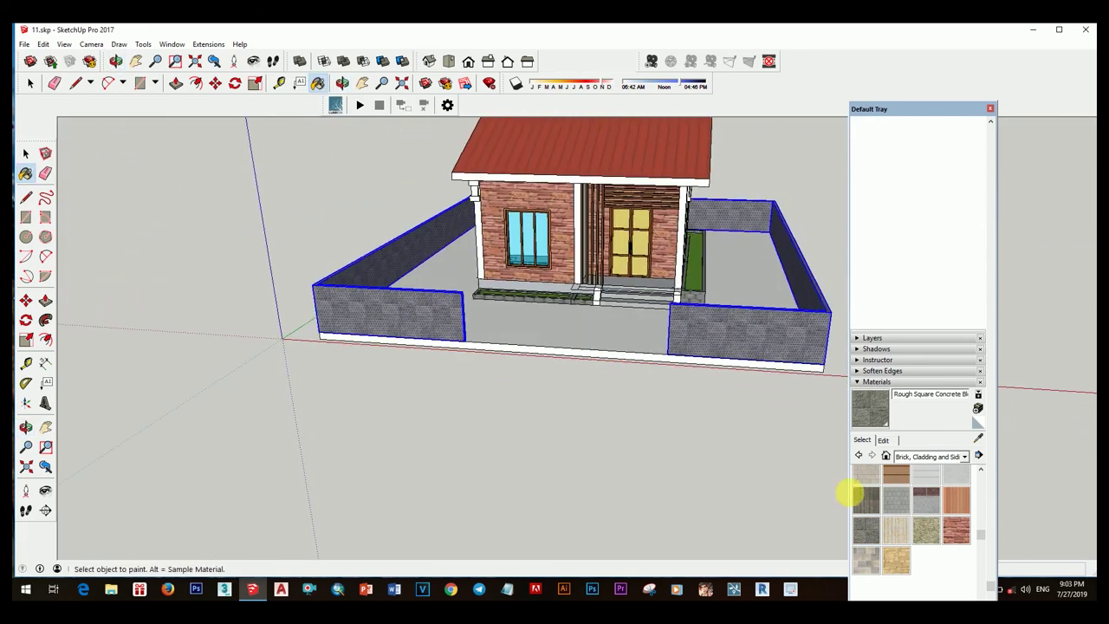
{"action": "left_click", "coordinate": [866, 499]}
{"action": "left_click", "coordinate": [772, 361]}
{"action": "key", "text": "ctrl+z"}
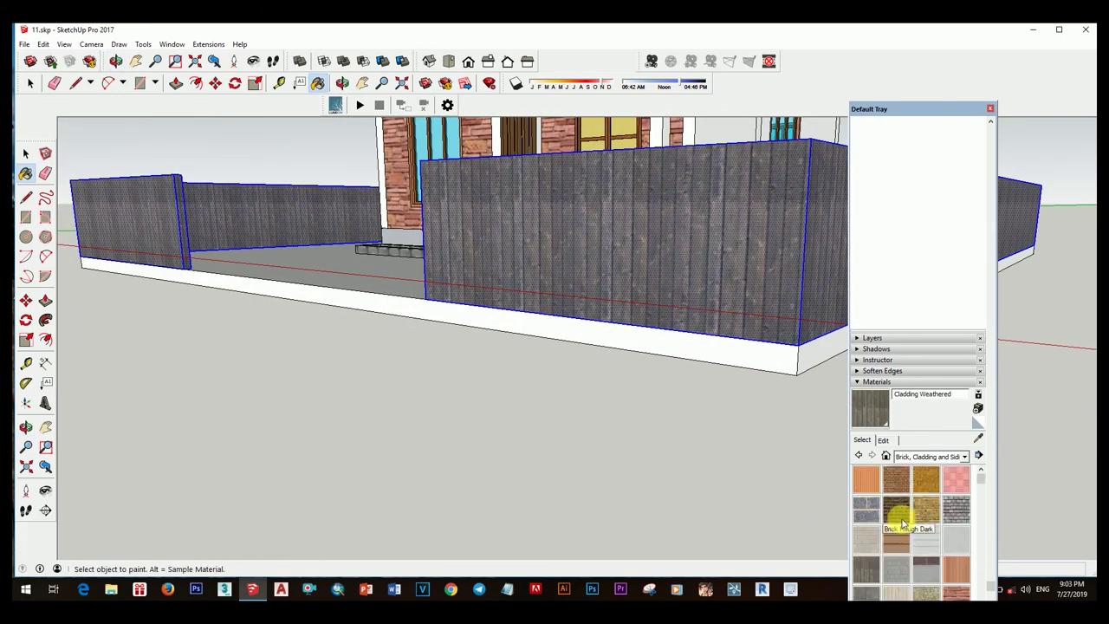
- Orbit and zoom out to view the whole house
{"action": "scroll", "coordinate": [671, 314], "scroll_direction": "down", "scroll_amount": 5}
{"action": "middle_click_drag", "start_coordinate": [670, 338], "coordinate": [713, 294]}
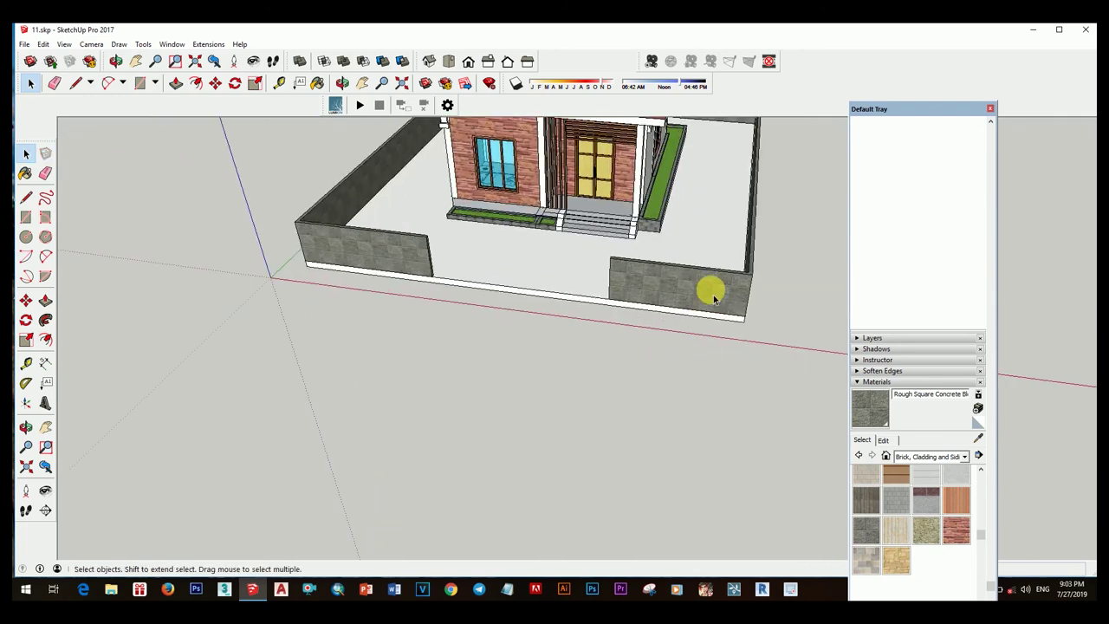
{"action": "key", "text": "space"}
{"action": "right_click", "coordinate": [698, 277]}
{"action": "mouse_move", "coordinate": [737, 227]}
{"action": "middle_mouse_down"}
{"action": "mouse_move", "coordinate": [602, 246]}
{"action": "mouse_move", "coordinate": [673, 312]}
{"action": "middle_mouse_up"}
- Select the ramp face in front of the entrance steps
{"action": "scroll", "coordinate": [673, 312], "scroll_direction": "down", "scroll_amount": 3}
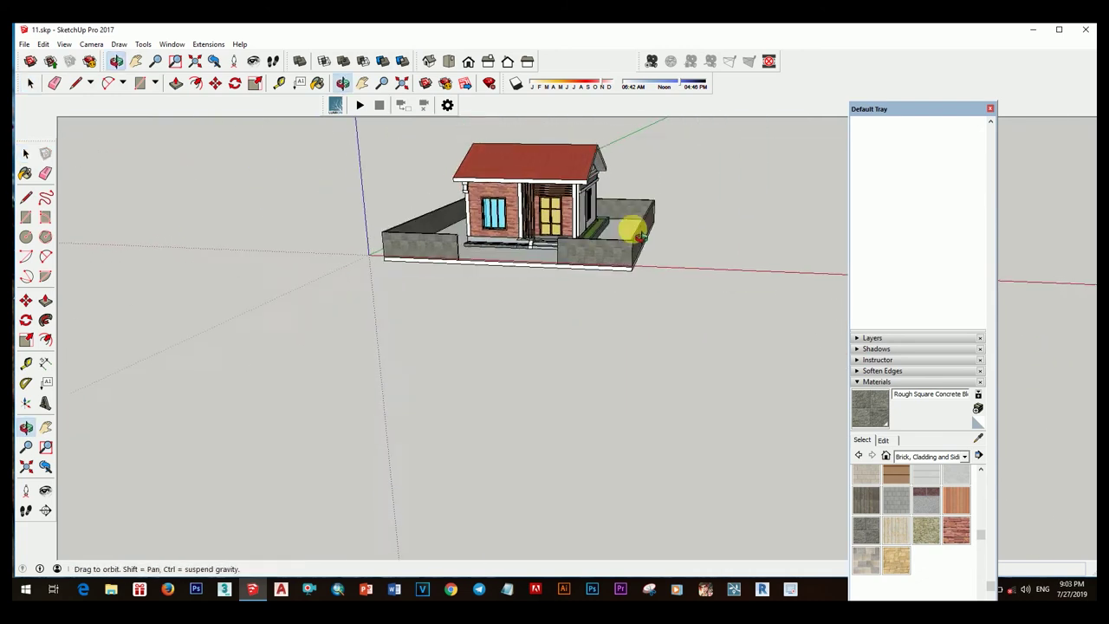
{"action": "scroll", "coordinate": [560, 341], "scroll_direction": "up", "scroll_amount": 5}
{"action": "scroll", "coordinate": [527, 333], "scroll_direction": "up", "scroll_amount": 3}
{"action": "middle_click_drag", "start_coordinate": [528, 332], "coordinate": [537, 319]}
{"action": "scroll", "coordinate": [561, 322], "scroll_direction": "up", "scroll_amount": 2}
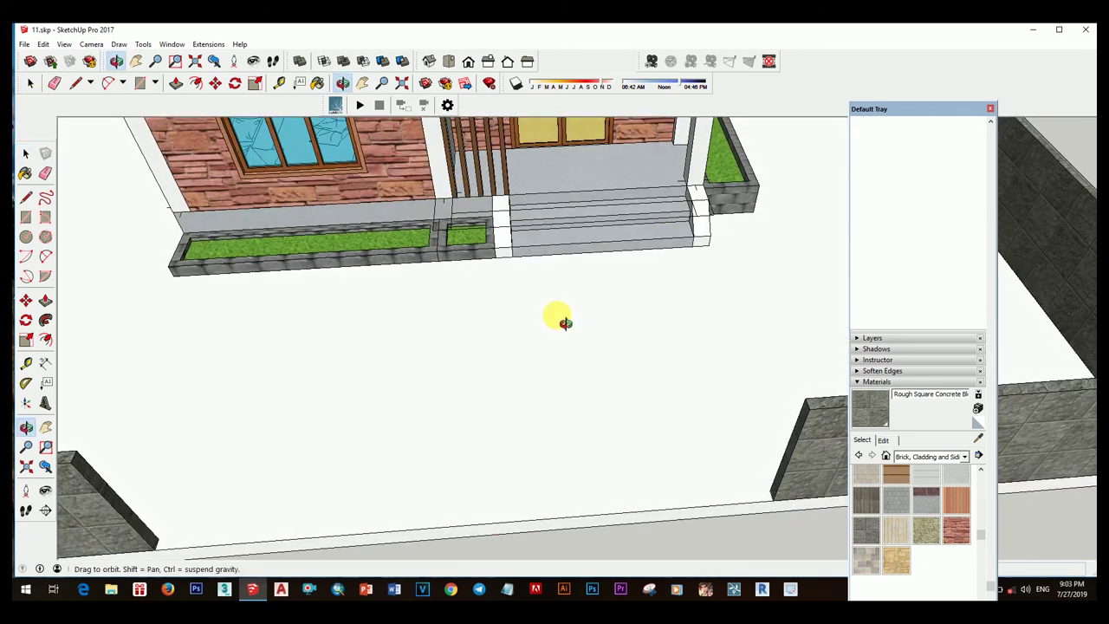
{"action": "mouse_move", "coordinate": [544, 270]}
{"action": "middle_mouse_down"}
{"action": "mouse_move", "coordinate": [675, 380]}
{"action": "mouse_move", "coordinate": [557, 303]}
{"action": "middle_mouse_up"}
{"action": "key", "text": "space"}
{"action": "left_click", "coordinate": [557, 302]}
{"action": "scroll", "coordinate": [529, 291], "scroll_direction": "up", "scroll_amount": 3}
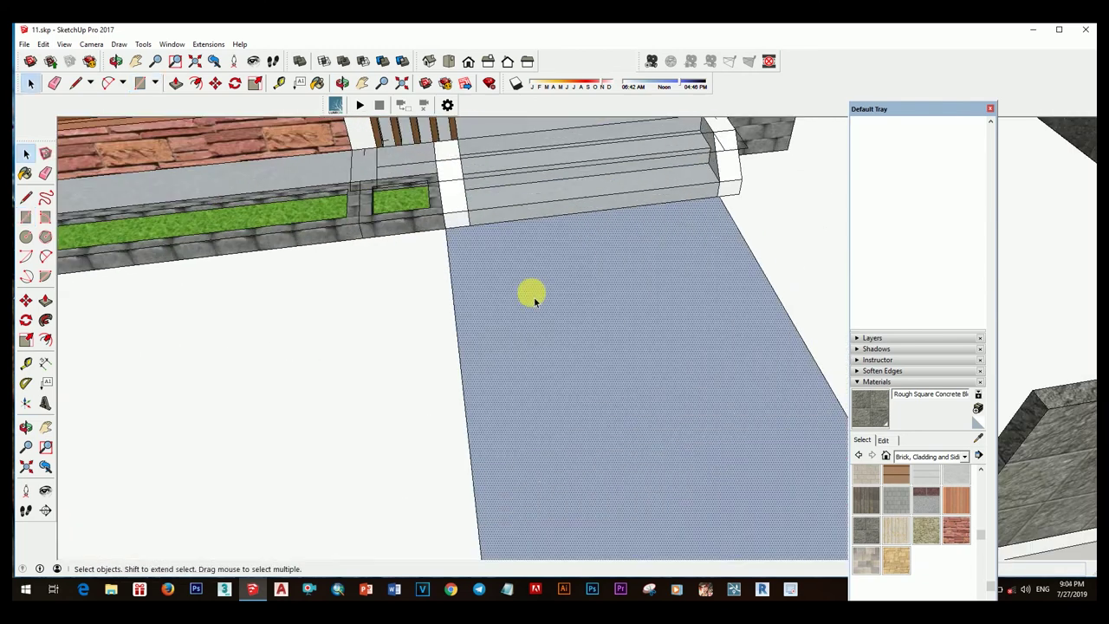
{"action": "scroll", "coordinate": [398, 322], "scroll_direction": "up", "scroll_amount": 3}
- Copy the ramp edge across the ramp and array it into six evenly spaced copies (x6)
{"action": "key", "text": "m"}
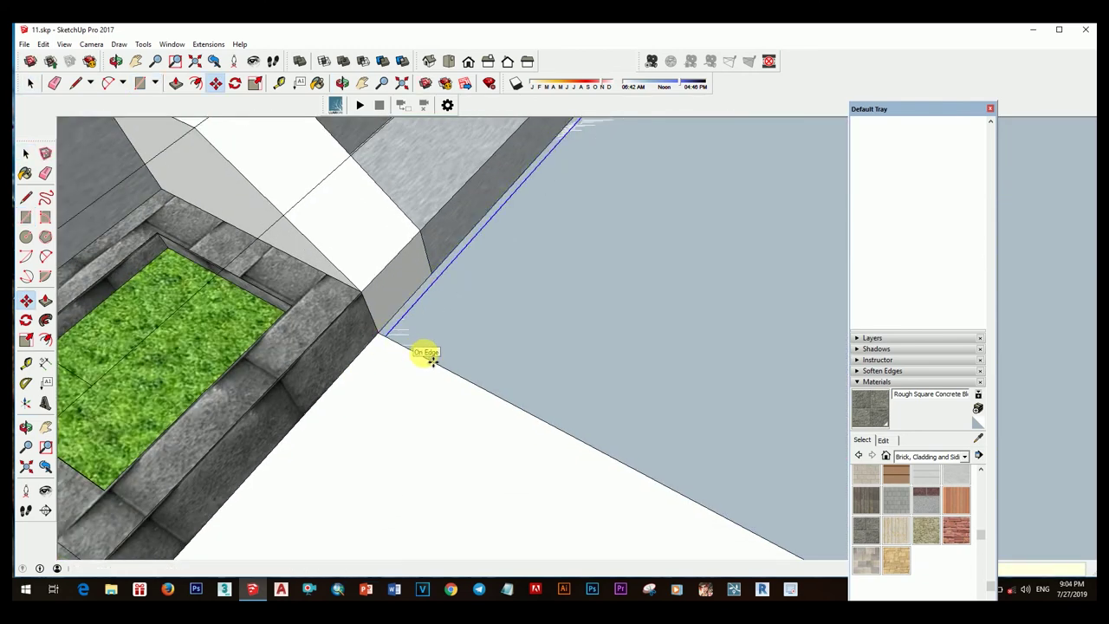
{"action": "middle_click_drag", "start_coordinate": [425, 355], "coordinate": [421, 355]}
{"action": "key", "text": "space"}
{"action": "key", "text": "m"}
{"action": "key", "text": "ctrl"}
{"action": "left_click", "coordinate": [401, 338]}
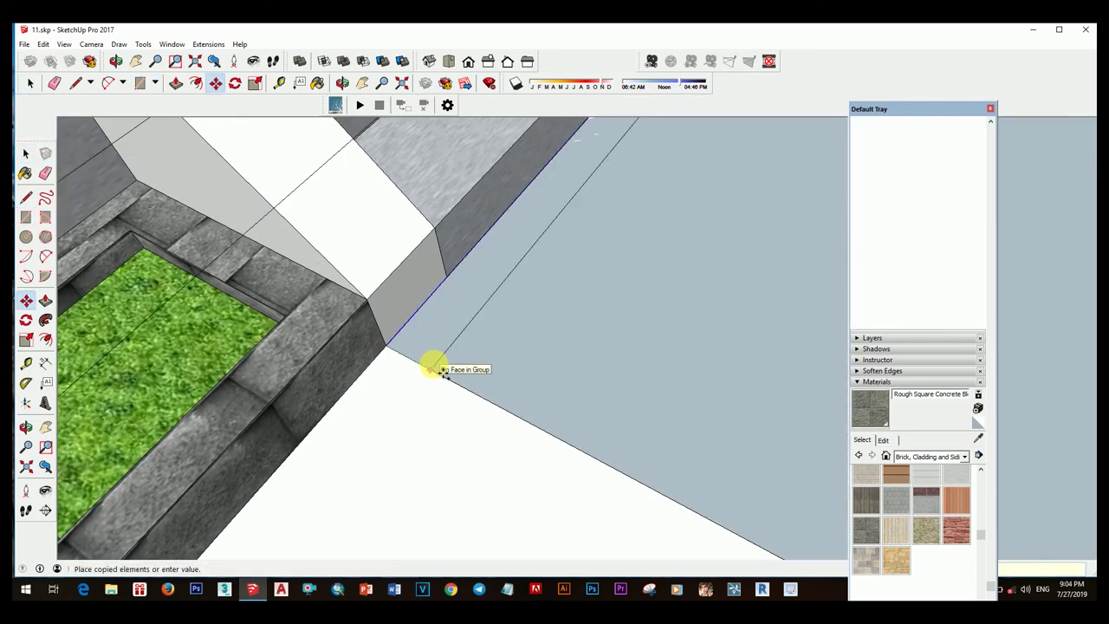
{"action": "left_click", "coordinate": [408, 359]}
{"action": "left_click", "coordinate": [479, 395]}
{"action": "left_click", "coordinate": [505, 404]}
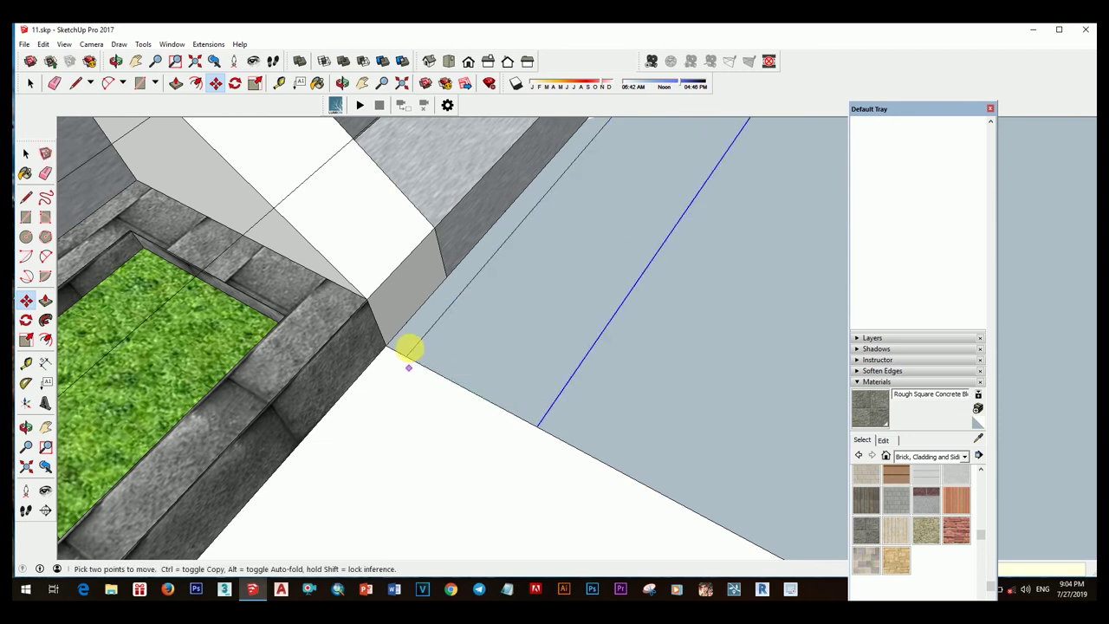
{"action": "left_click", "coordinate": [377, 337]}
{"action": "mouse_move", "coordinate": [545, 433]}
{"action": "middle_mouse_down"}
{"action": "mouse_move", "coordinate": [489, 338]}
{"action": "mouse_move", "coordinate": [498, 341]}
{"action": "middle_mouse_up"}
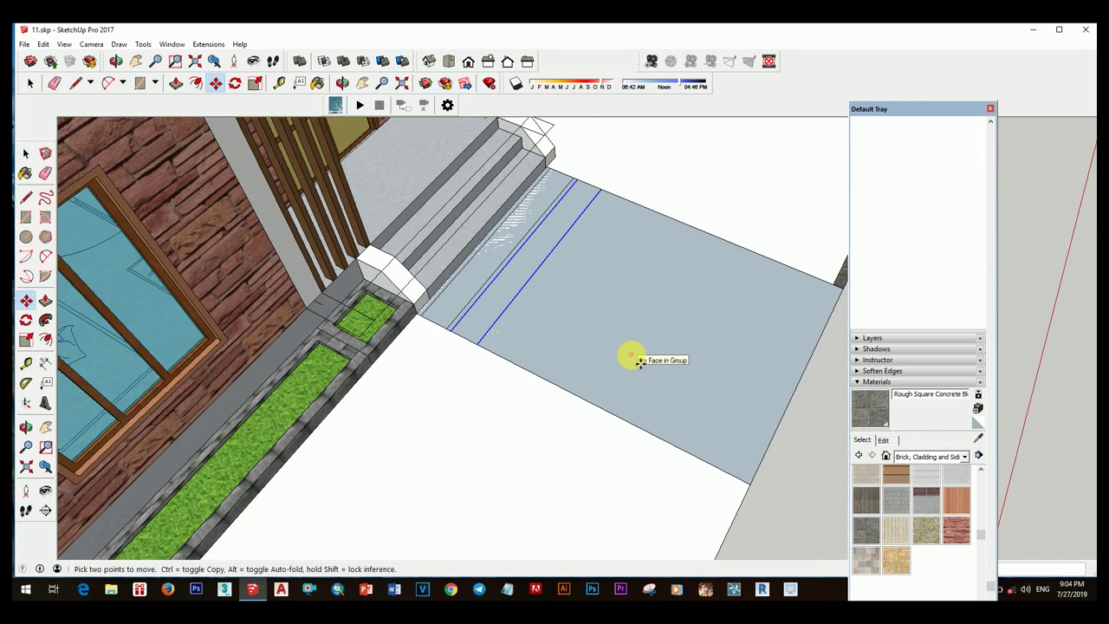
{"action": "left_click", "coordinate": [631, 359]}
{"action": "type", "text": "x6"}
{"action": "key", "text": "Return"}
- Hide the stray edge left over from copying and review the new ramp strips
{"action": "key", "text": "space"}
{"action": "mouse_move", "coordinate": [633, 358]}
{"action": "middle_mouse_down"}
{"action": "mouse_move", "coordinate": [710, 337]}
{"action": "mouse_move", "coordinate": [754, 181]}
{"action": "mouse_move", "coordinate": [650, 402]}
{"action": "middle_mouse_up"}
{"action": "right_click", "coordinate": [697, 366]}
{"action": "left_click", "coordinate": [742, 69]}
{"action": "mouse_move", "coordinate": [728, 260]}
{"action": "middle_mouse_down"}
{"action": "mouse_move", "coordinate": [703, 365]}
{"action": "mouse_move", "coordinate": [637, 371]}
{"action": "mouse_move", "coordinate": [768, 389]}
{"action": "middle_mouse_up"}
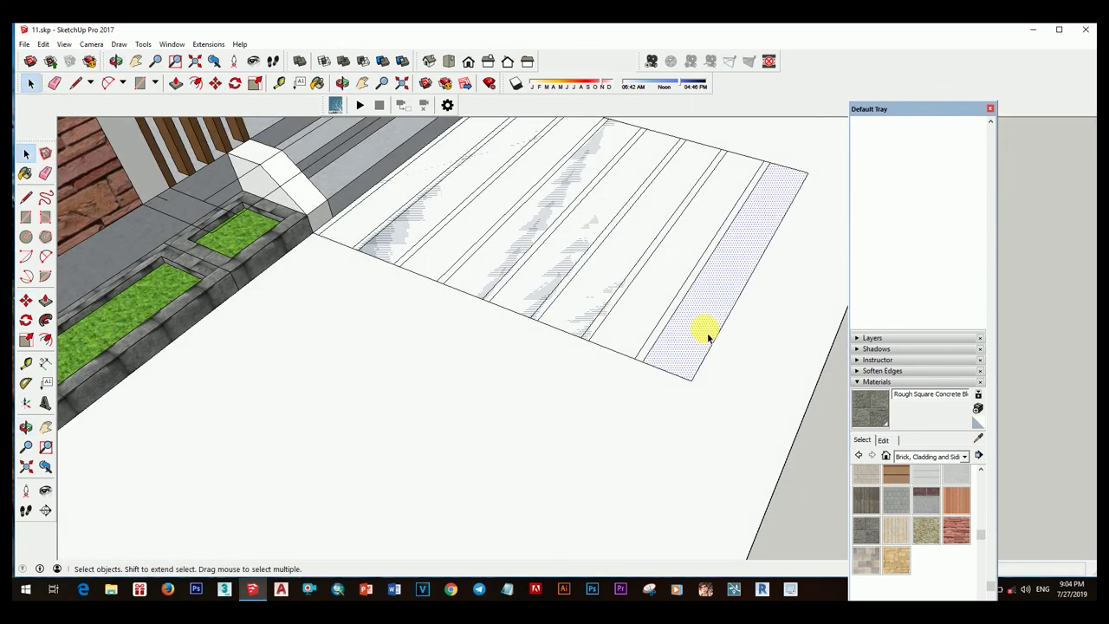
{"action": "key", "text": "p"}
{"action": "mouse_move", "coordinate": [710, 334]}
{"action": "middle_mouse_down"}
{"action": "mouse_move", "coordinate": [648, 302]}
{"action": "mouse_move", "coordinate": [676, 337]}
{"action": "mouse_move", "coordinate": [549, 262]}
{"action": "middle_mouse_up"}
{"action": "key", "text": "space"}
{"action": "scroll", "coordinate": [702, 309], "scroll_direction": "down", "scroll_amount": 5}
- Select the ramp strips, then try Stone Masonry Multi on the yard floor
{"action": "scroll", "coordinate": [732, 376], "scroll_direction": "up", "scroll_amount": 5}
{"action": "triple_click", "coordinate": [733, 376]}
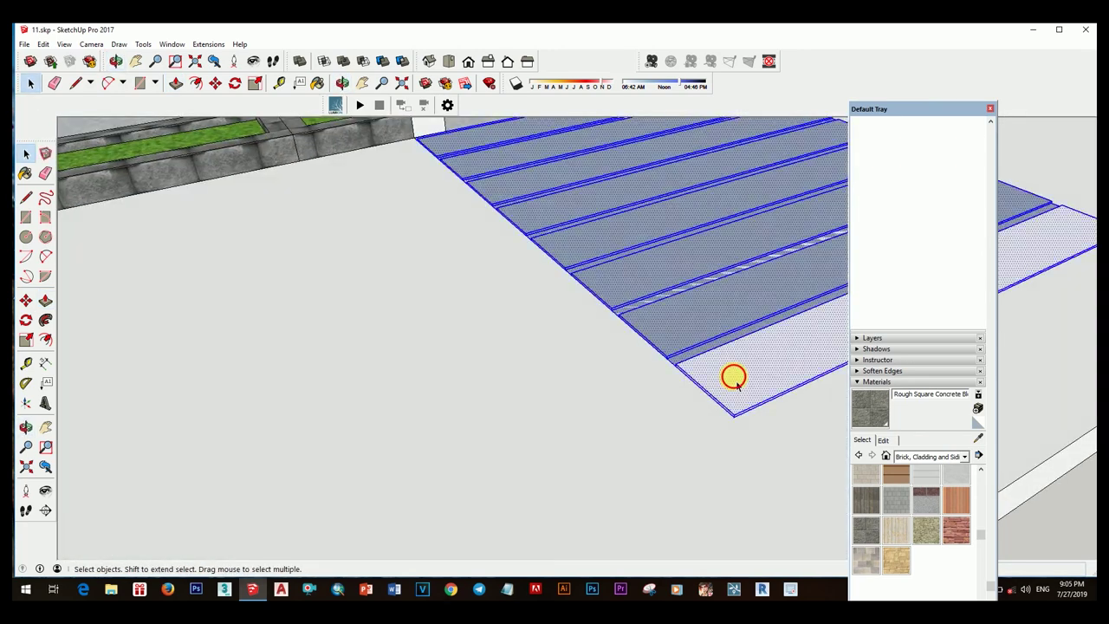
{"action": "mouse_move", "coordinate": [733, 376]}
{"action": "middle_mouse_down"}
{"action": "mouse_move", "coordinate": [687, 376]}
{"action": "mouse_move", "coordinate": [685, 436]}
{"action": "middle_mouse_up"}
{"action": "left_click", "coordinate": [964, 456]}
{"action": "left_click", "coordinate": [865, 558]}
{"action": "left_click", "coordinate": [684, 436]}
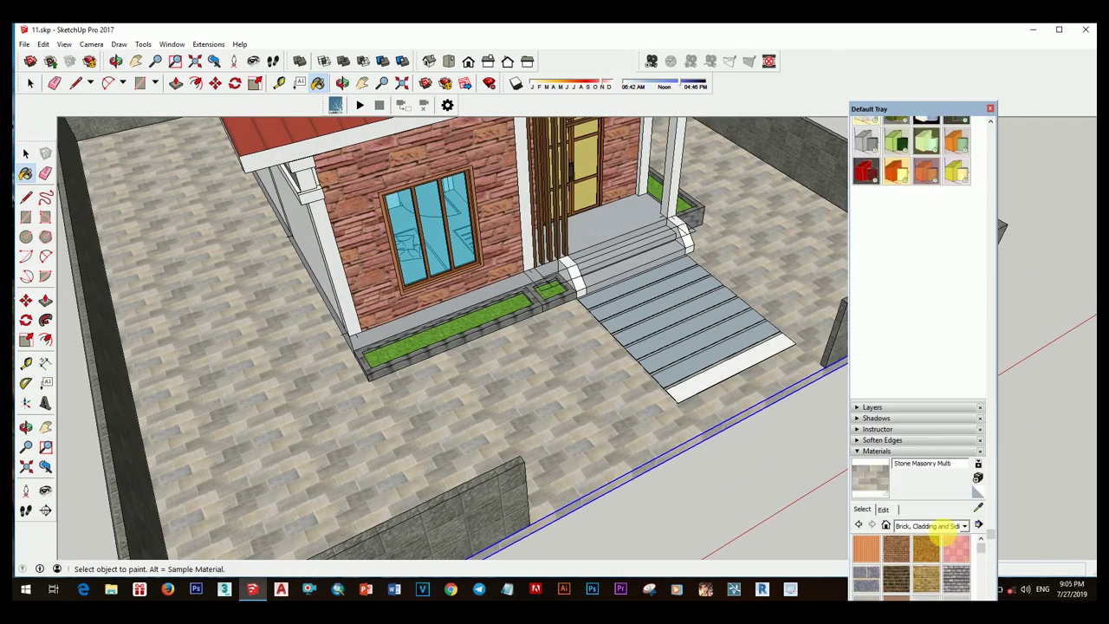
- Browse the Asphalt and Concrete, Brick and Siding, and Carpet and Fabric material categories
{"action": "left_click", "coordinate": [964, 523]}
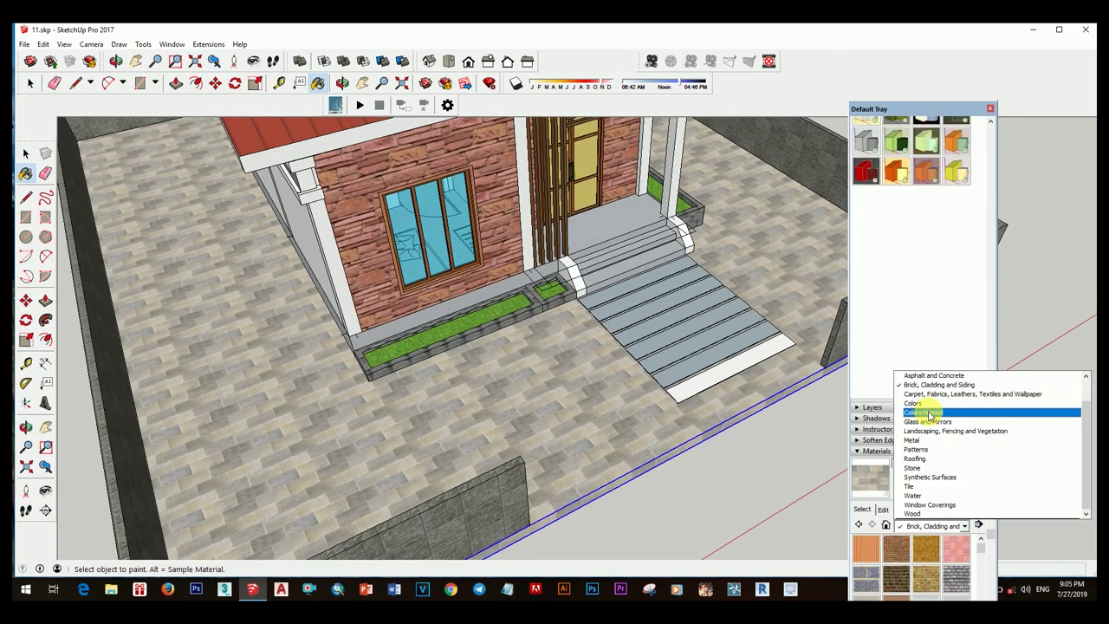
{"action": "left_click", "coordinate": [931, 372]}
{"action": "left_click", "coordinate": [965, 434]}
{"action": "scroll", "coordinate": [964, 437], "scroll_direction": "up", "scroll_amount": 2}
{"action": "left_click", "coordinate": [927, 457]}
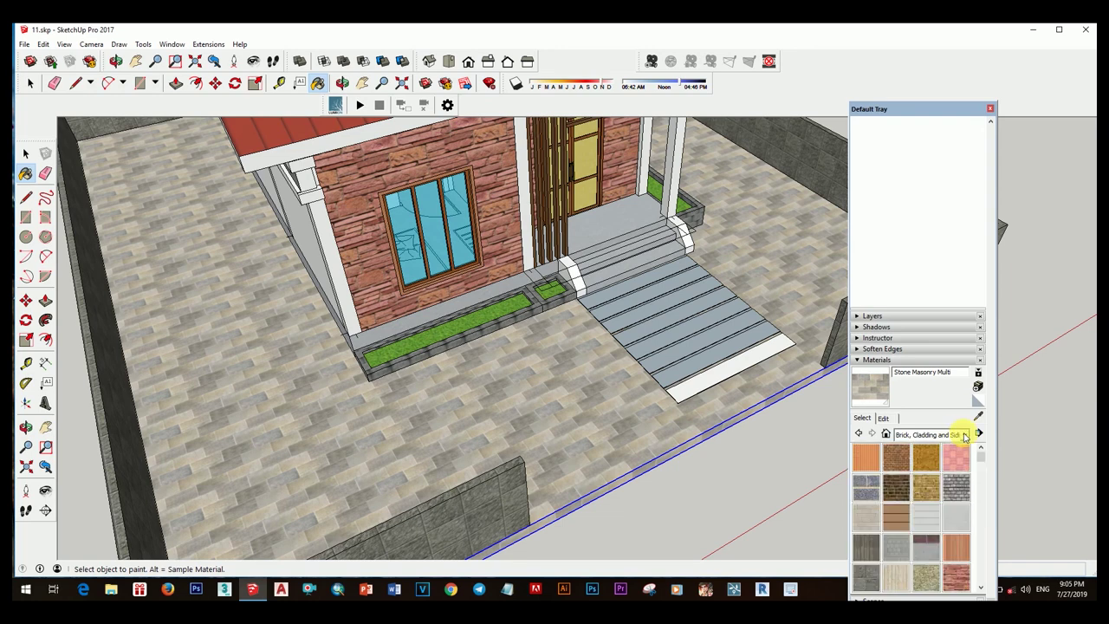
{"action": "left_click", "coordinate": [960, 434]}
{"action": "left_click", "coordinate": [931, 465]}
{"action": "scroll", "coordinate": [932, 520], "scroll_direction": "up", "scroll_amount": 2}
{"action": "scroll", "coordinate": [932, 519], "scroll_direction": "down", "scroll_amount": 2}
- Paint the yard floor with Landscaping Pavers Stone Walk
{"action": "left_click", "coordinate": [964, 503]}
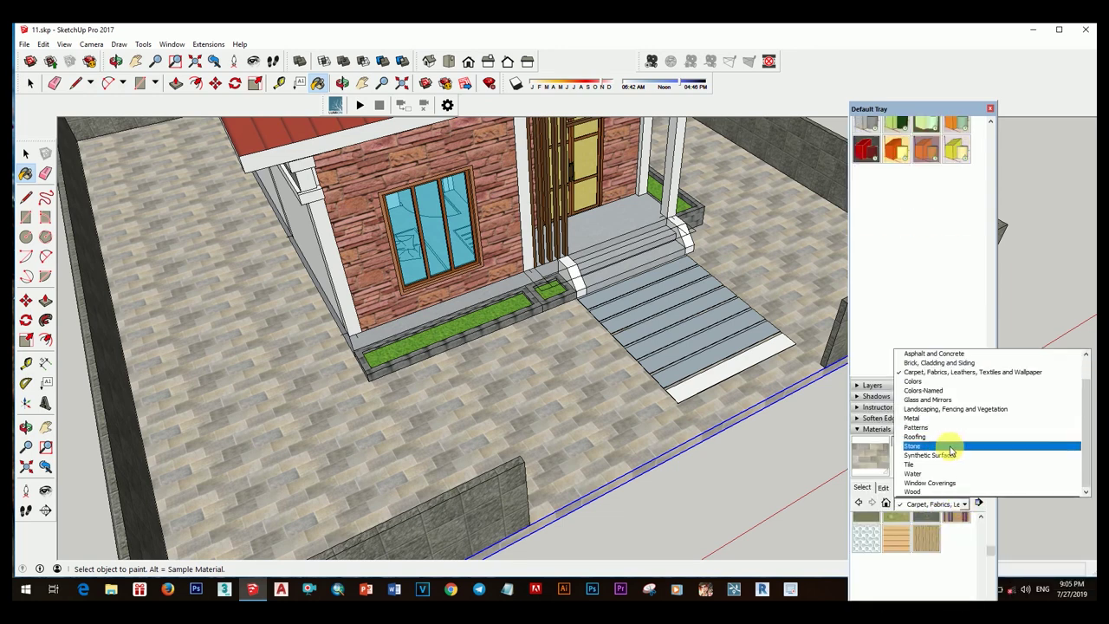
{"action": "left_click", "coordinate": [931, 419]}
{"action": "scroll", "coordinate": [925, 524], "scroll_direction": "up", "scroll_amount": 3}
{"action": "left_click", "coordinate": [866, 528]}
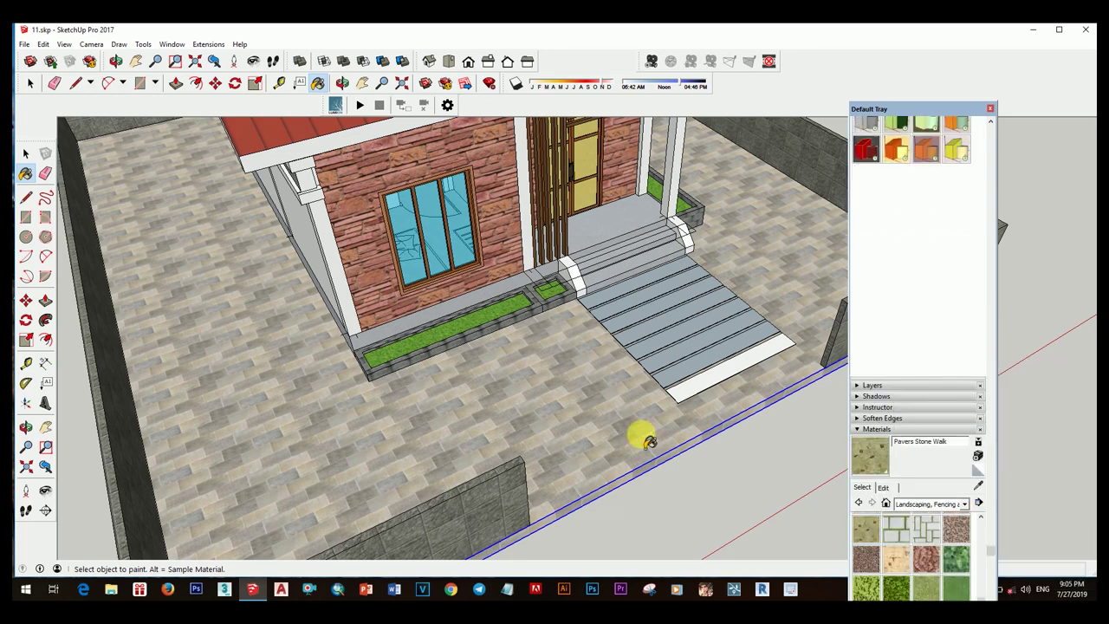
{"action": "left_click", "coordinate": [639, 433]}
{"action": "mouse_move", "coordinate": [638, 434]}
{"action": "middle_mouse_down"}
{"action": "mouse_move", "coordinate": [673, 439]}
{"action": "mouse_move", "coordinate": [658, 356]}
{"action": "mouse_move", "coordinate": [624, 373]}
{"action": "middle_mouse_up"}
- Try Pavers with Grass Brick on the yard floor instead
{"action": "left_click", "coordinate": [896, 531]}
{"action": "left_click", "coordinate": [723, 425]}
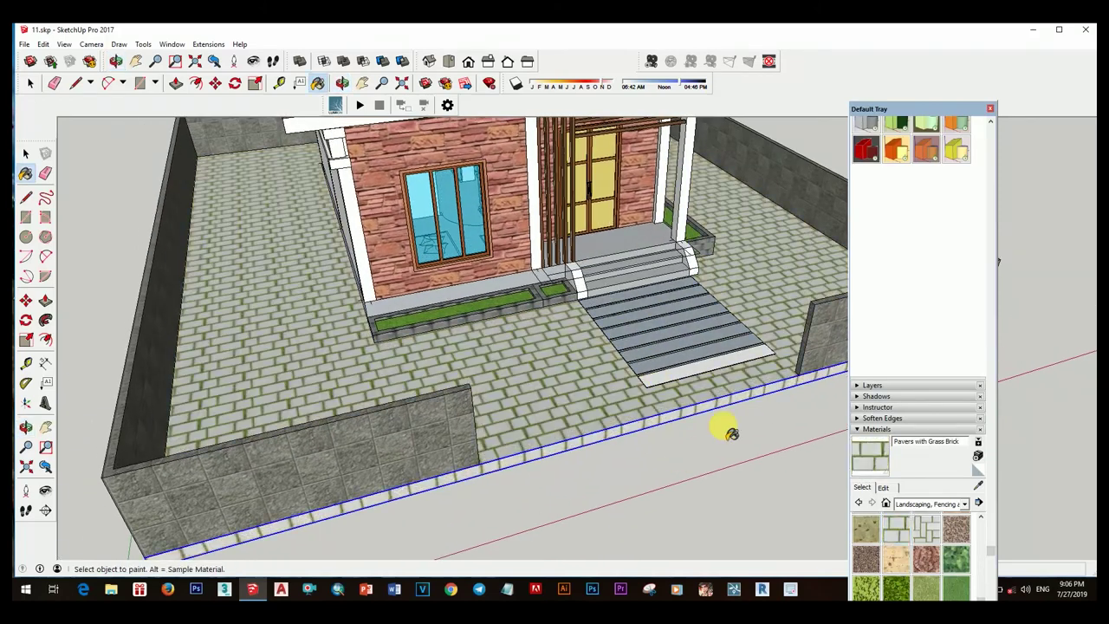
{"action": "middle_click_drag", "start_coordinate": [722, 426], "coordinate": [780, 407]}
{"action": "scroll", "coordinate": [947, 546], "scroll_direction": "down", "scroll_amount": 3}
{"action": "scroll", "coordinate": [947, 546], "scroll_direction": "up", "scroll_amount": 3}
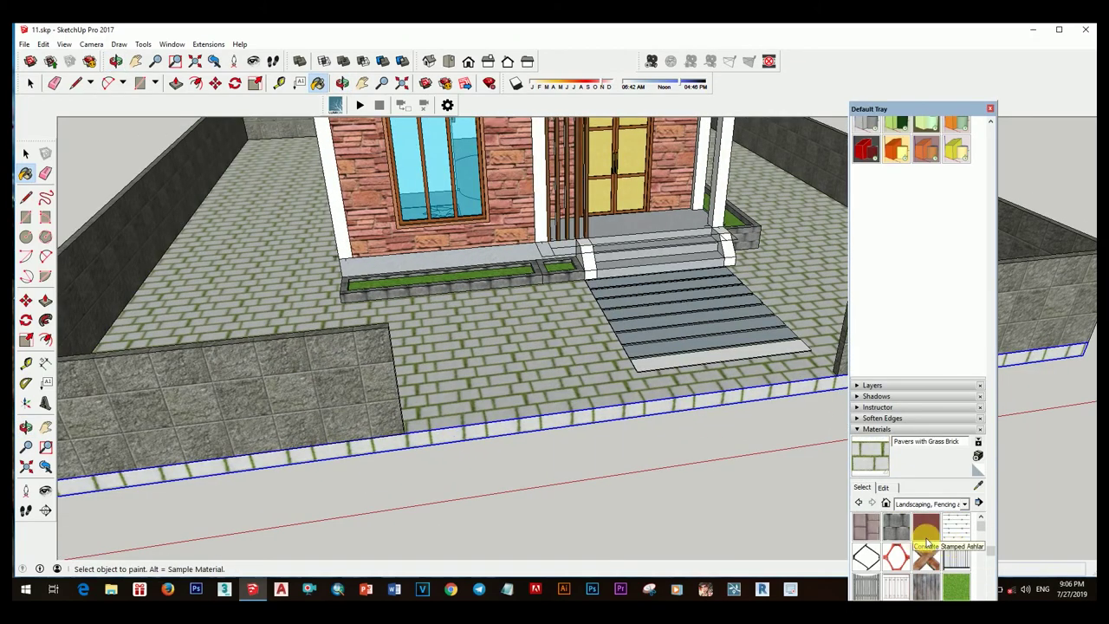
- Pick Metal Embossed from the Metal materials category
{"action": "left_click", "coordinate": [964, 504]}
{"action": "left_click", "coordinate": [936, 424]}
{"action": "left_click", "coordinate": [956, 458]}
- Paint the yard floor grey with Metal Embossed
{"action": "left_click", "coordinate": [572, 403]}
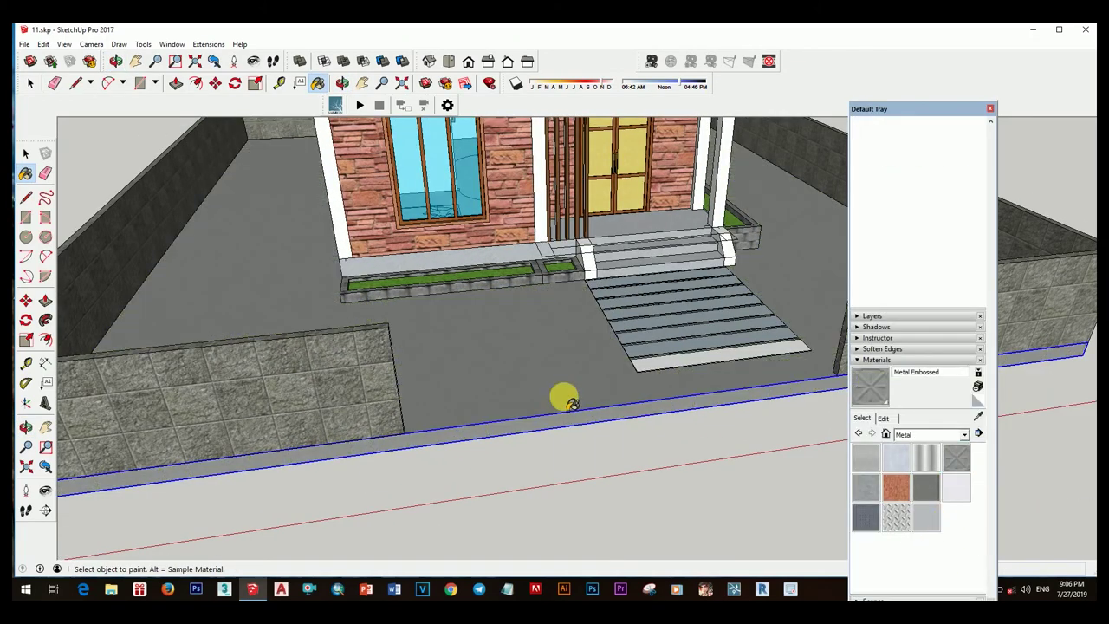
{"action": "middle_click_drag", "start_coordinate": [572, 404], "coordinate": [486, 389]}
{"action": "scroll", "coordinate": [619, 373], "scroll_direction": "up", "scroll_amount": 2}
- Pick Landscaping Pavers Stone Walk, test it on the last ramp strip, then undo
{"action": "left_click", "coordinate": [944, 434]}
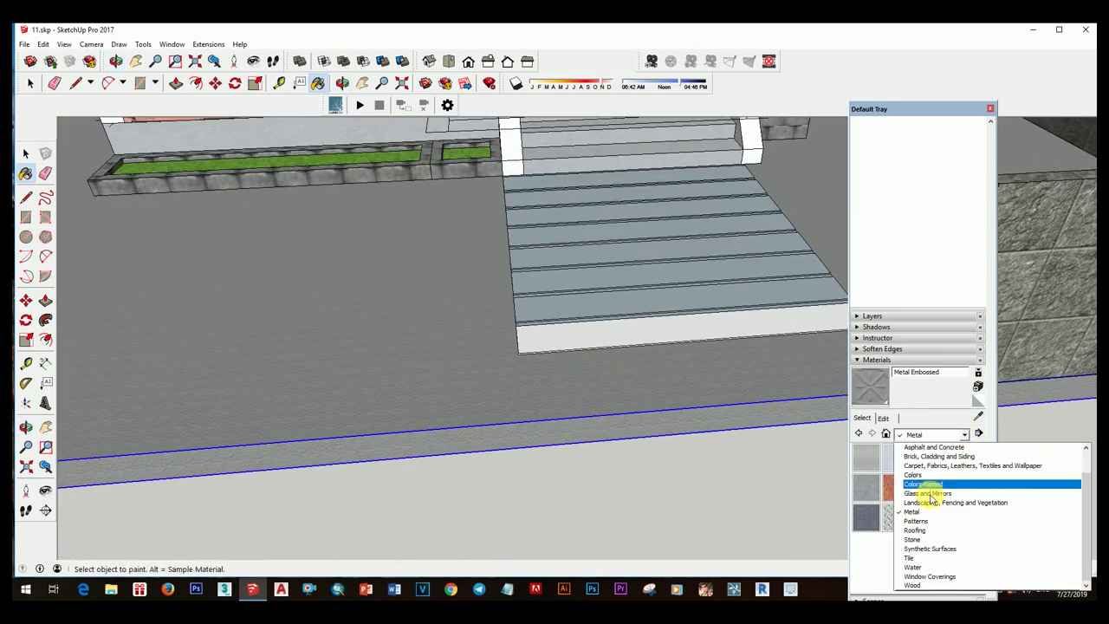
{"action": "left_click", "coordinate": [931, 502]}
{"action": "left_click", "coordinate": [869, 528]}
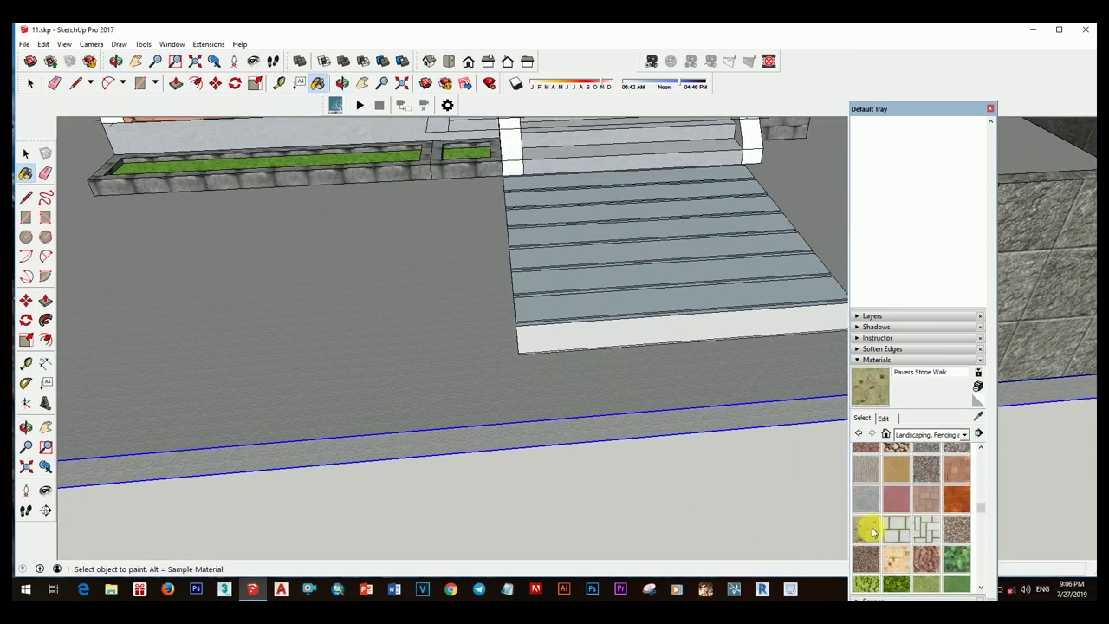
{"action": "middle_click_drag", "start_coordinate": [762, 416], "coordinate": [702, 364]}
{"action": "key", "text": "space"}
{"action": "left_click", "coordinate": [681, 346]}
{"action": "key", "text": "b"}
{"action": "left_click", "coordinate": [673, 367]}
{"action": "key", "text": "space"}
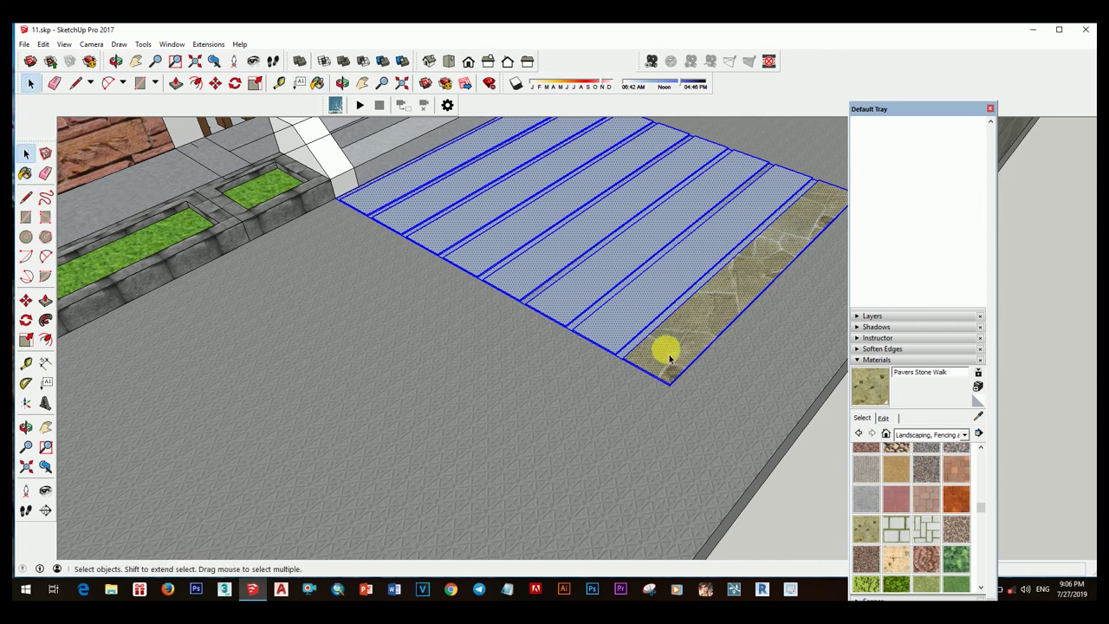
{"action": "key", "text": "ctrl+z"}
- Select all the ramp strips and paint them with Pavers Stone Walk
{"action": "right_click", "coordinate": [681, 346]}
{"action": "middle_click_drag", "start_coordinate": [725, 315], "coordinate": [673, 303]}
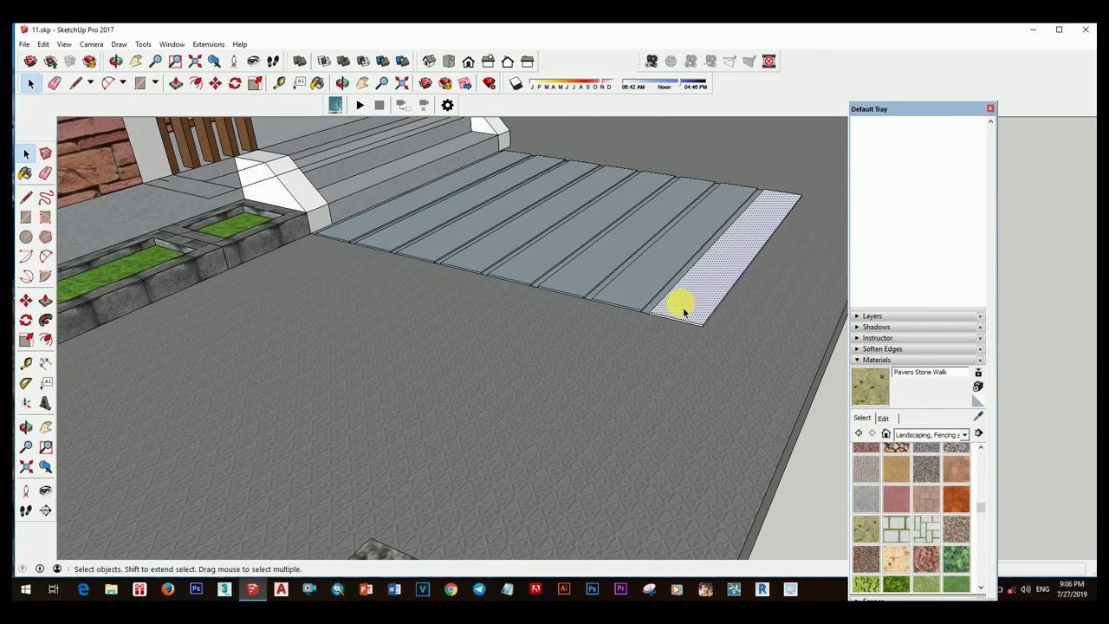
{"action": "right_click", "coordinate": [683, 303]}
{"action": "left_click", "coordinate": [719, 264]}
{"action": "middle_click_drag", "start_coordinate": [719, 260], "coordinate": [700, 302]}
{"action": "left_click", "coordinate": [699, 303]}
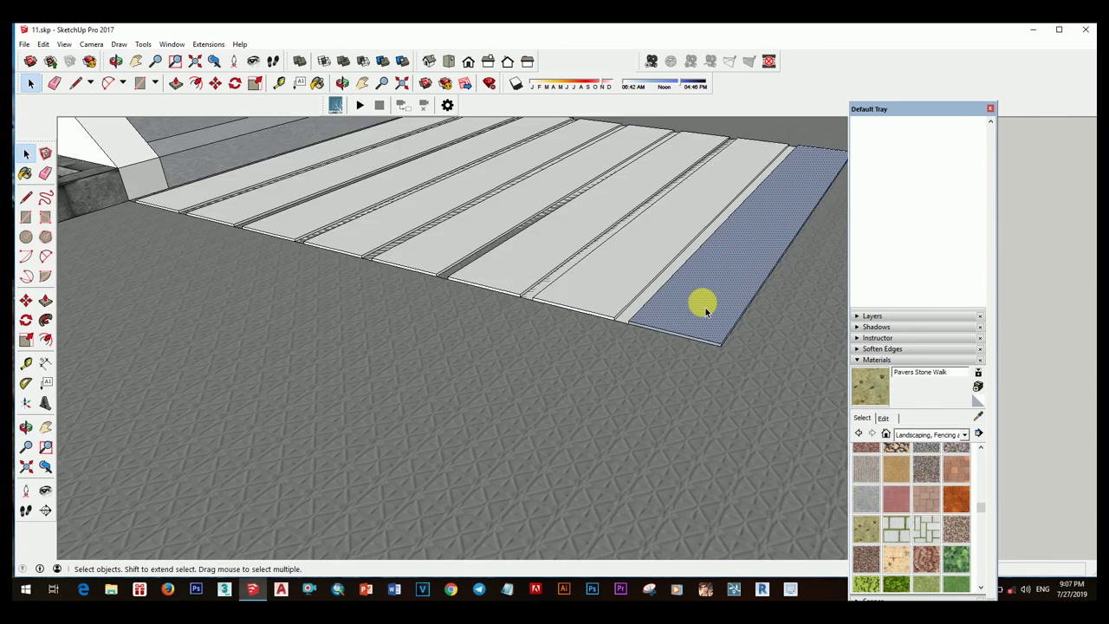
{"action": "right_click", "coordinate": [700, 302]}
{"action": "left_click", "coordinate": [700, 297]}
{"action": "triple_click", "coordinate": [697, 321]}
{"action": "key", "text": "b"}
{"action": "left_click", "coordinate": [664, 337]}
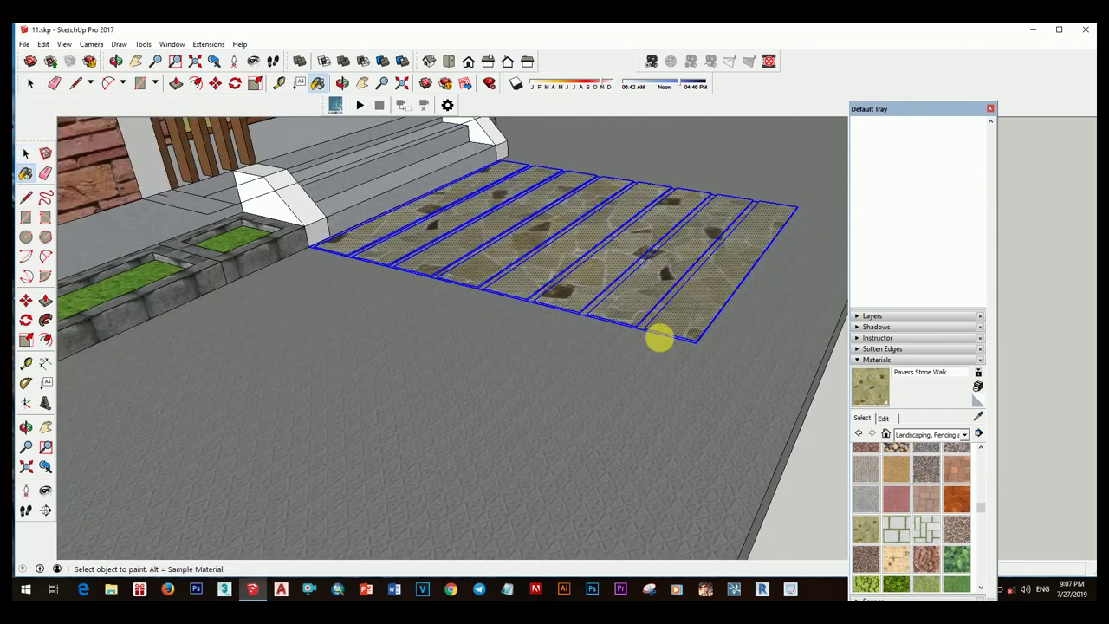
{"action": "key", "text": "space"}
- Fill the gaps between the ramp strips with Grass Dark Green
{"action": "scroll", "coordinate": [664, 337], "scroll_direction": "up", "scroll_amount": 3}
{"action": "left_click", "coordinate": [957, 517]}
{"action": "left_click", "coordinate": [673, 350]}
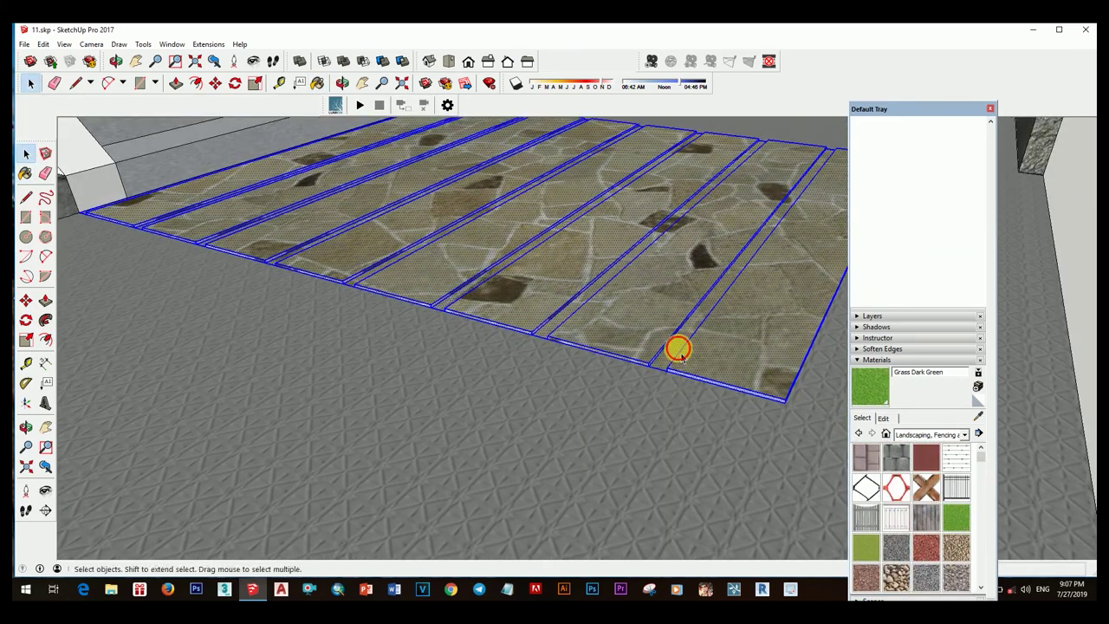
{"action": "scroll", "coordinate": [673, 351], "scroll_direction": "up", "scroll_amount": 3}
{"action": "mouse_move", "coordinate": [600, 374]}
{"action": "middle_mouse_down"}
{"action": "mouse_move", "coordinate": [675, 453]}
{"action": "mouse_move", "coordinate": [577, 372]}
{"action": "mouse_move", "coordinate": [624, 372]}
{"action": "mouse_move", "coordinate": [522, 396]}
{"action": "middle_mouse_up"}
{"action": "scroll", "coordinate": [529, 401], "scroll_direction": "down", "scroll_amount": 5}
{"action": "mouse_move", "coordinate": [503, 355]}
{"action": "middle_mouse_down"}
{"action": "mouse_move", "coordinate": [564, 386]}
{"action": "mouse_move", "coordinate": [554, 442]}
{"action": "mouse_move", "coordinate": [421, 366]}
{"action": "mouse_move", "coordinate": [366, 389]}
{"action": "mouse_move", "coordinate": [569, 359]}
{"action": "mouse_move", "coordinate": [609, 408]}
{"action": "mouse_move", "coordinate": [651, 379]}
{"action": "mouse_move", "coordinate": [644, 354]}
{"action": "mouse_move", "coordinate": [619, 445]}
{"action": "mouse_move", "coordinate": [575, 346]}
{"action": "mouse_move", "coordinate": [633, 313]}
{"action": "middle_mouse_up"}
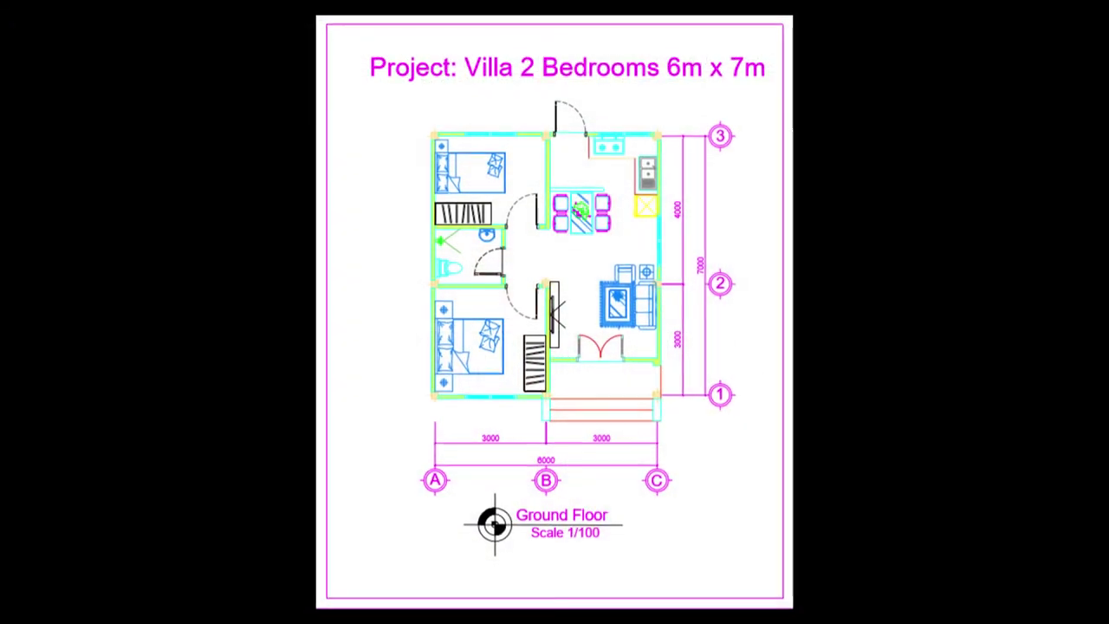